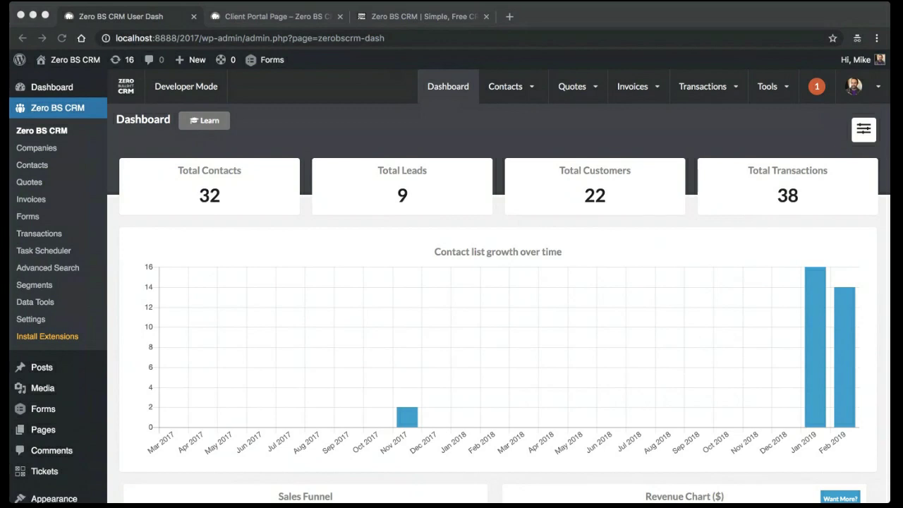
Scroll through the dashboard's funnel, activity and latest-contacts panels, then open Welcome to ZBS under ZBS Settings.
left_click(383, 373)
left_click(408, 224)
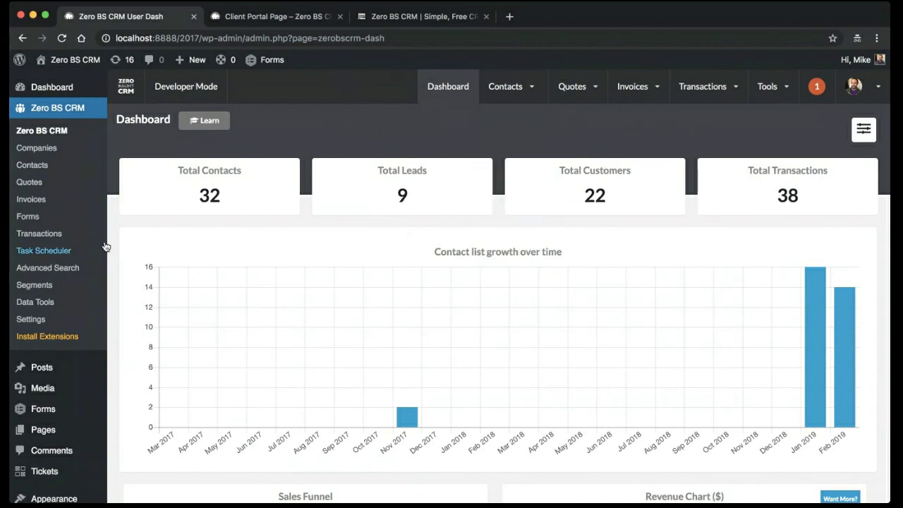
scroll(203, 278, "down", 1)
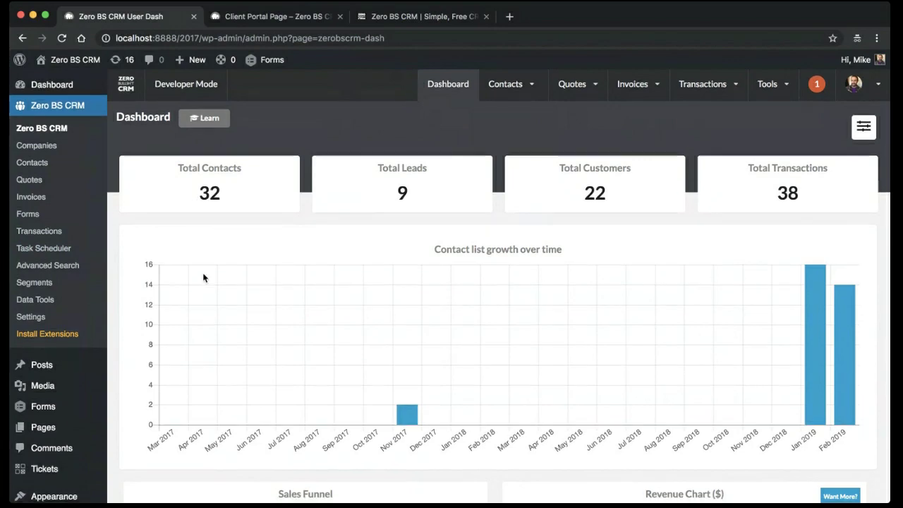
scroll(204, 278, "down", 10)
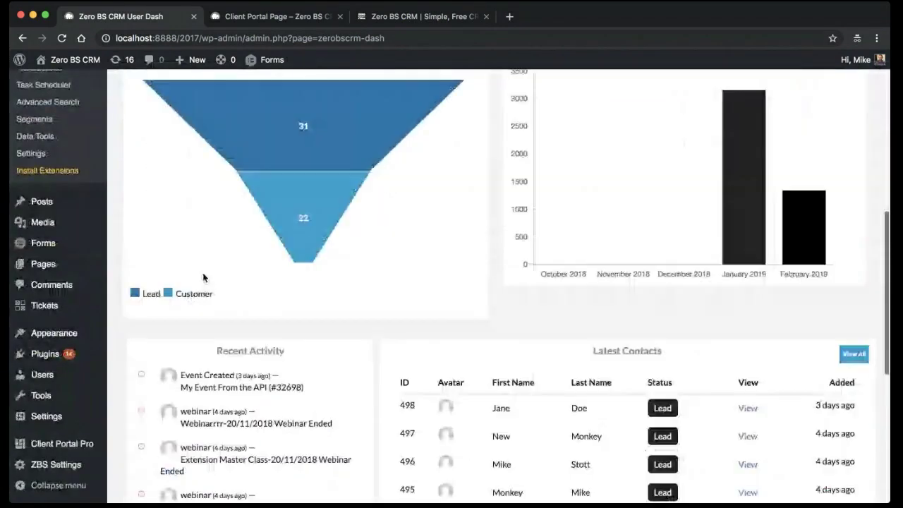
scroll(203, 278, "down", 5)
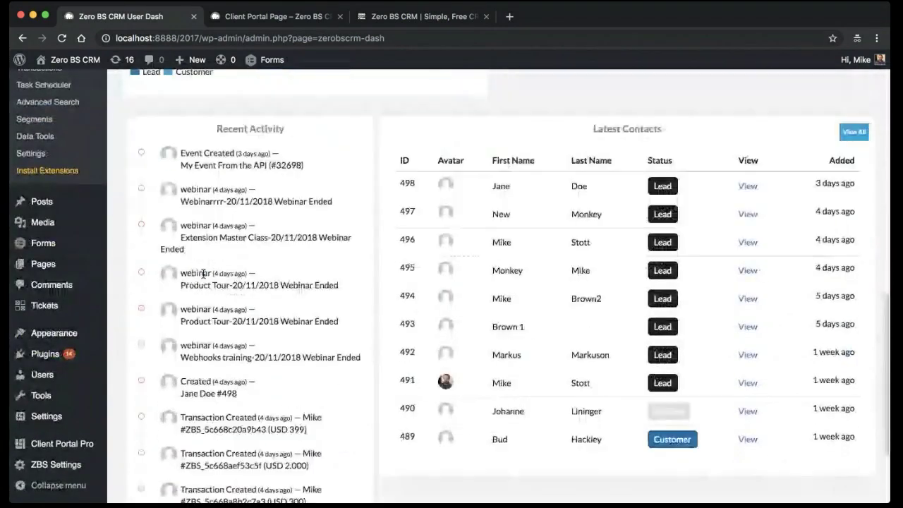
scroll(203, 275, "down", 3)
scroll(203, 278, "up", 15)
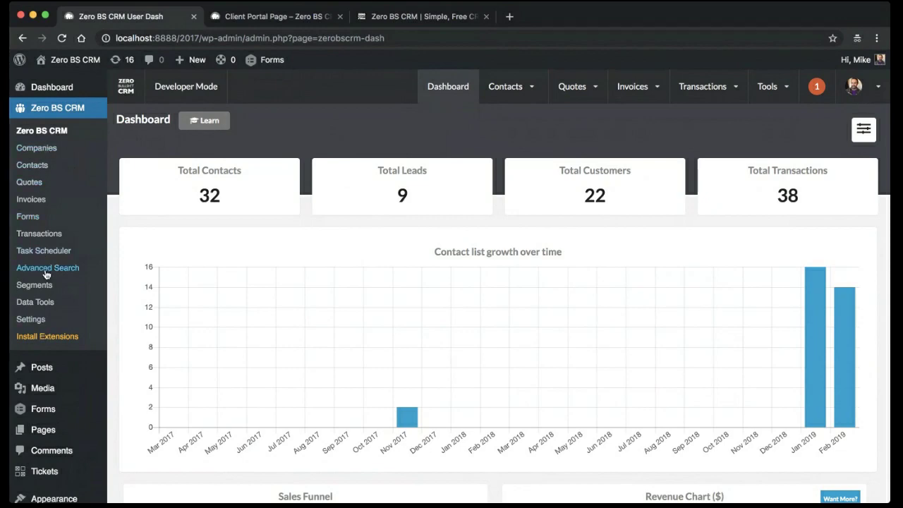
scroll(46, 273, "down", 5)
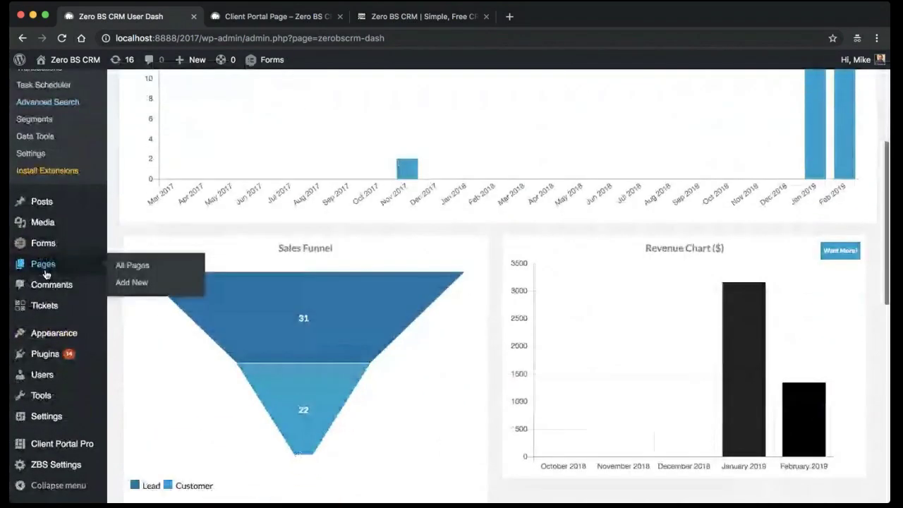
mouse_move(48, 464)
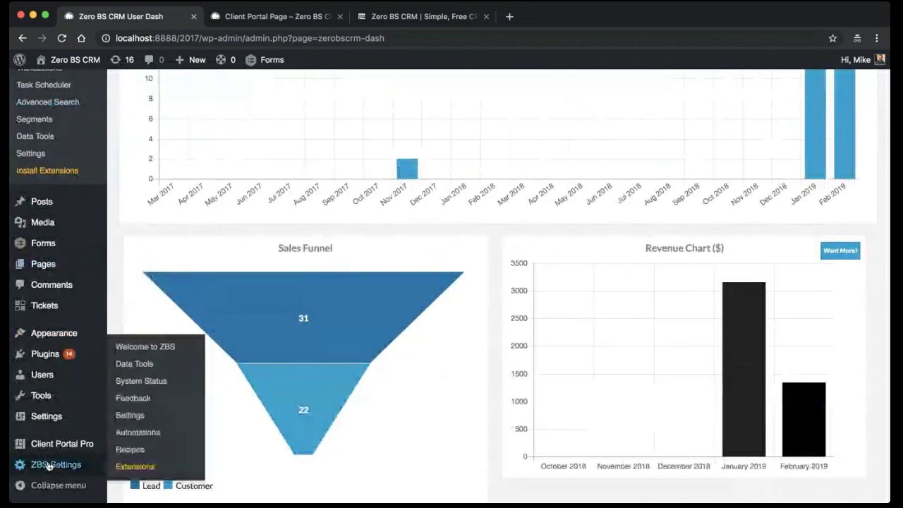
left_click(48, 465)
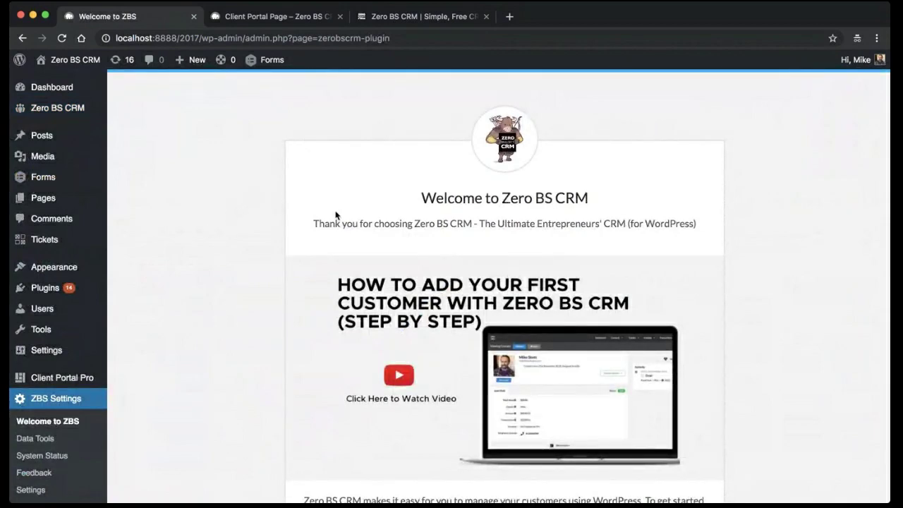
Scroll through the Welcome to ZBS page and its first-customer video guide.
scroll(295, 254, "down", 10)
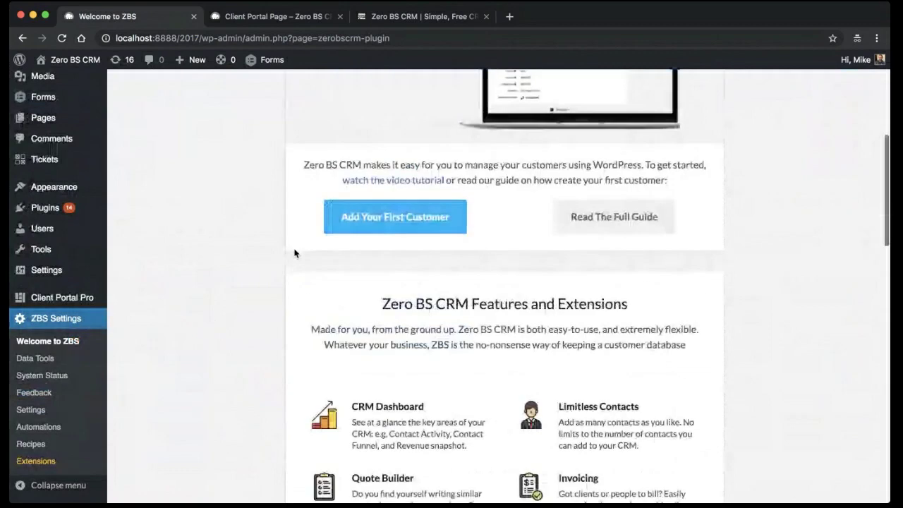
scroll(295, 254, "down", 4)
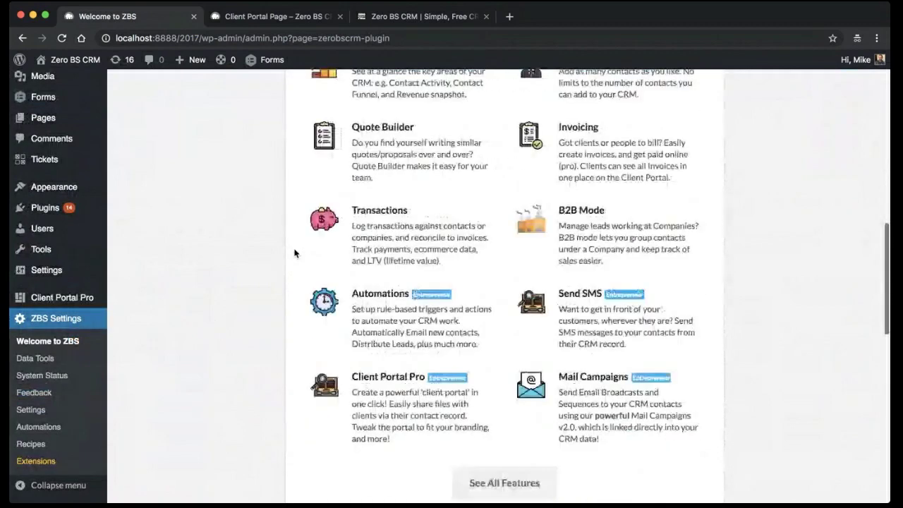
scroll(294, 253, "down", 13)
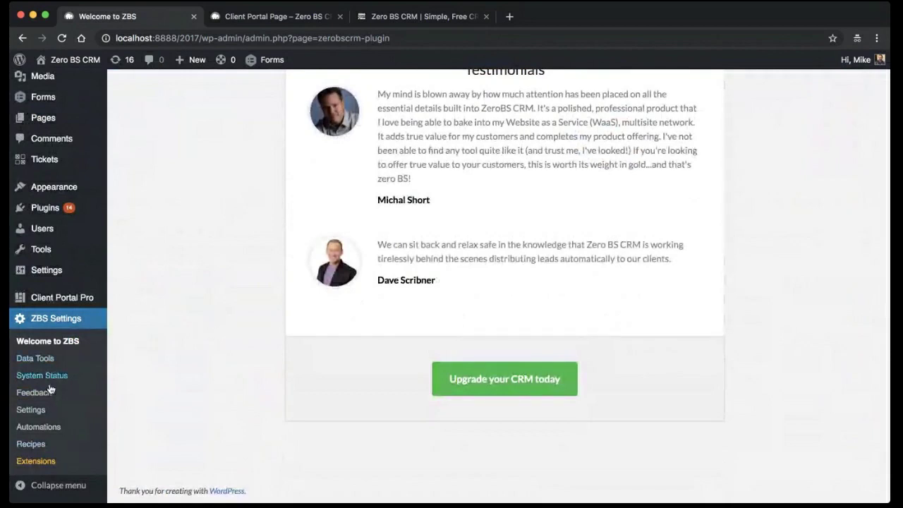
Look over the General Settings page, then return to the CRM dashboard.
left_click(32, 409)
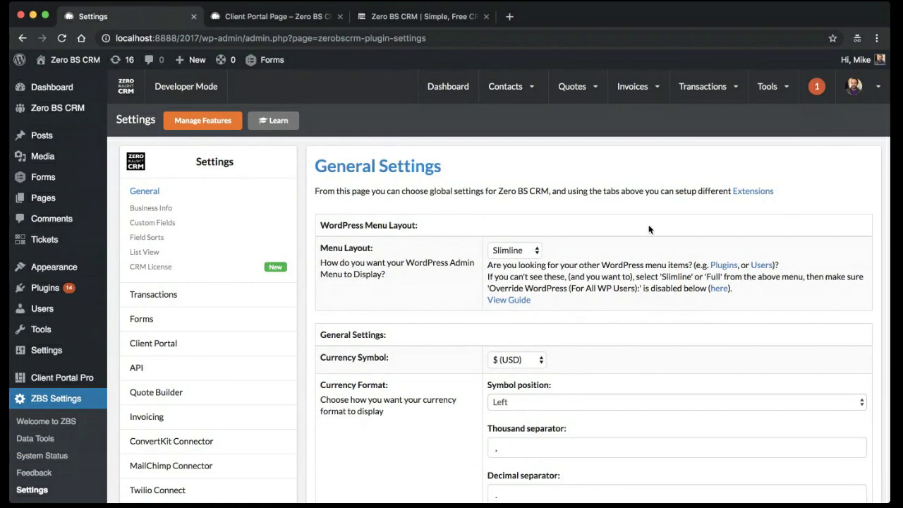
scroll(52, 418, "down", 2)
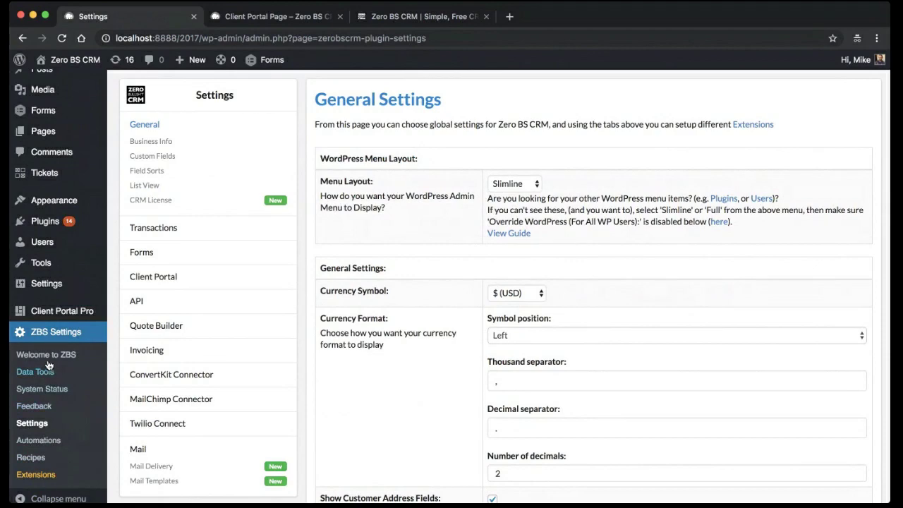
scroll(210, 343, "up", 2)
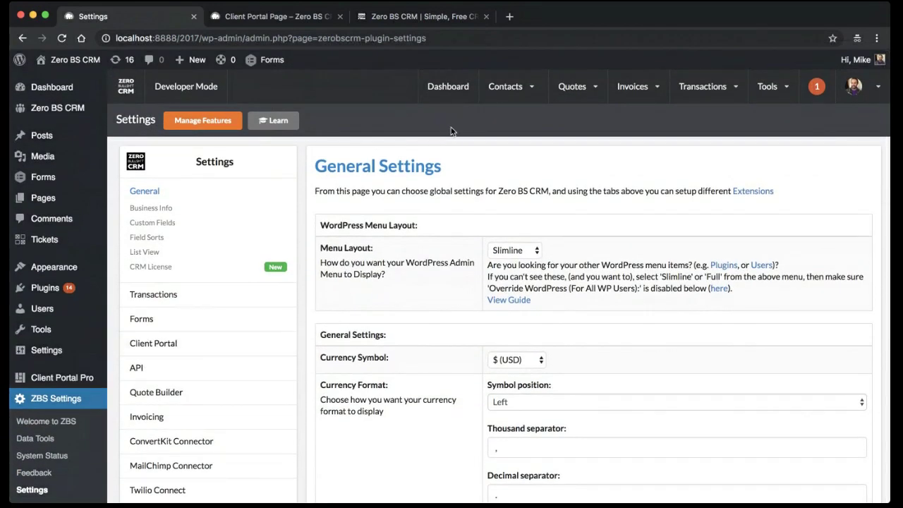
left_click(452, 88)
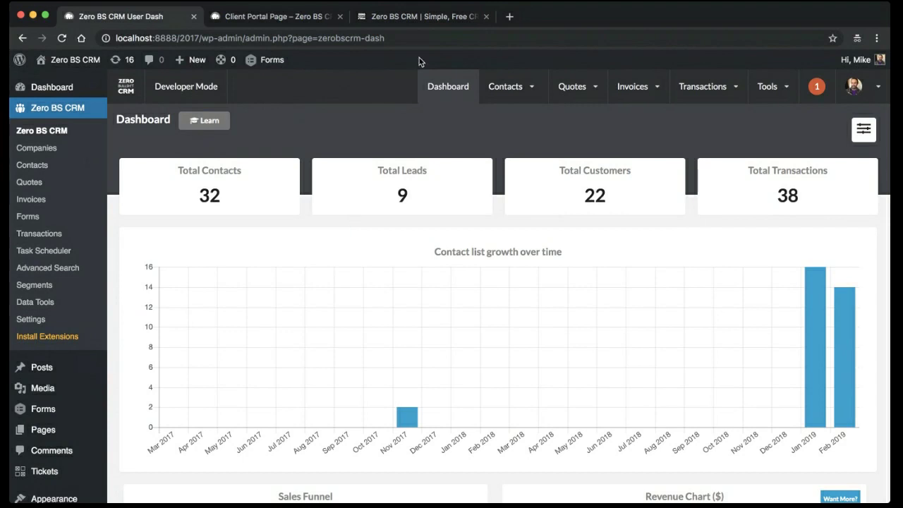
Open System Status and the Email Manager in new tabs from the avatar menu, then start the Welcome Tour.
mouse_move(630, 96)
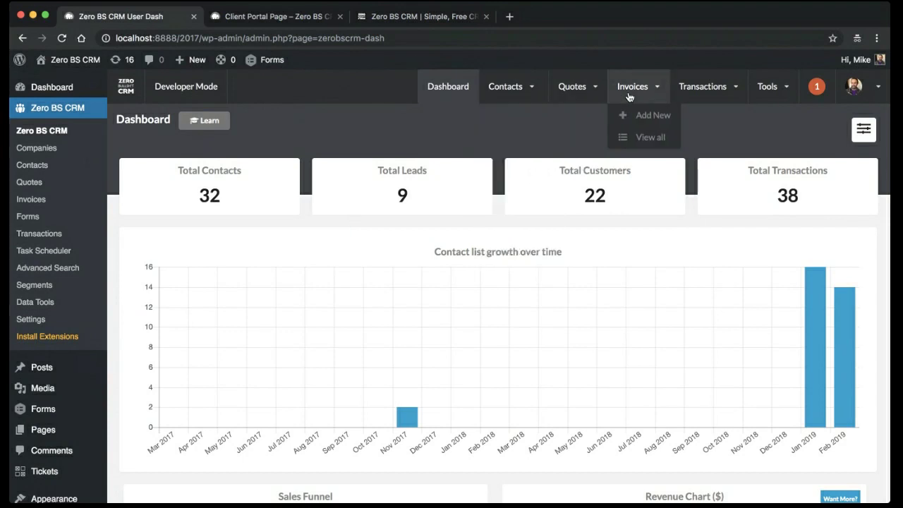
mouse_move(765, 91)
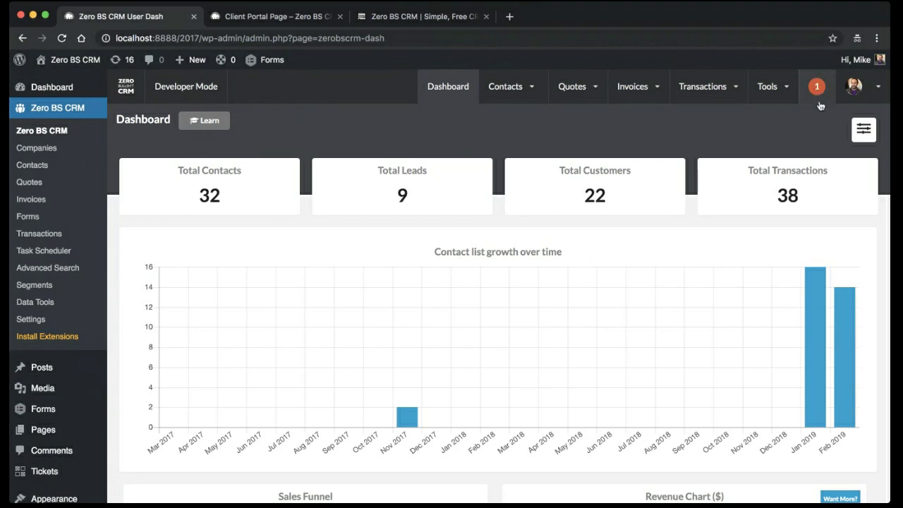
mouse_move(867, 100)
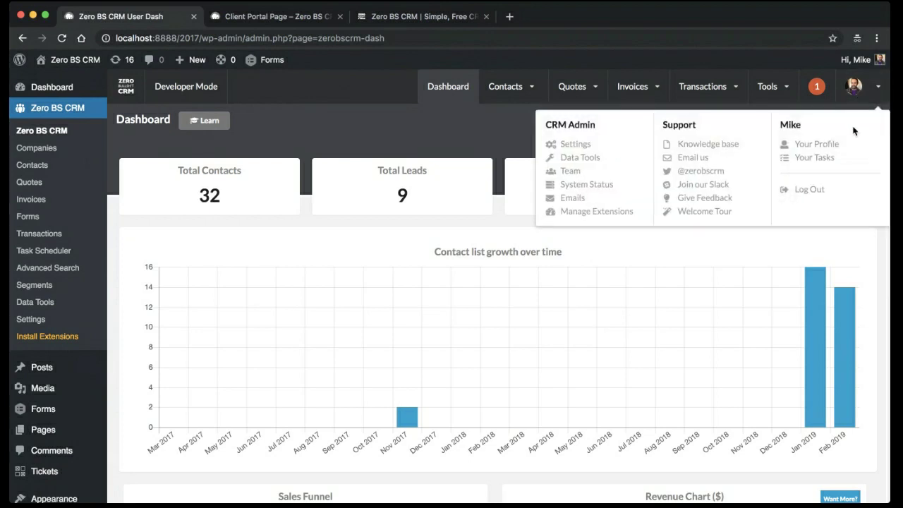
left_click(591, 186, "super")
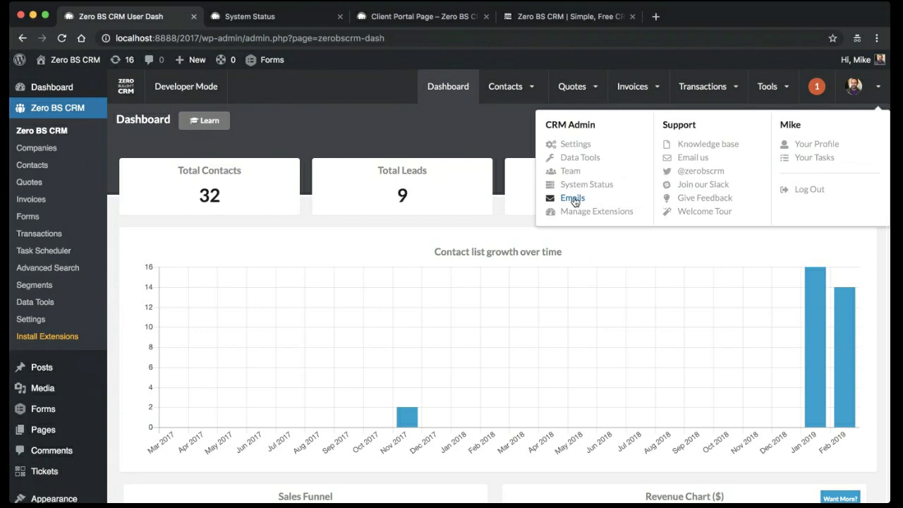
left_click(573, 198, "super")
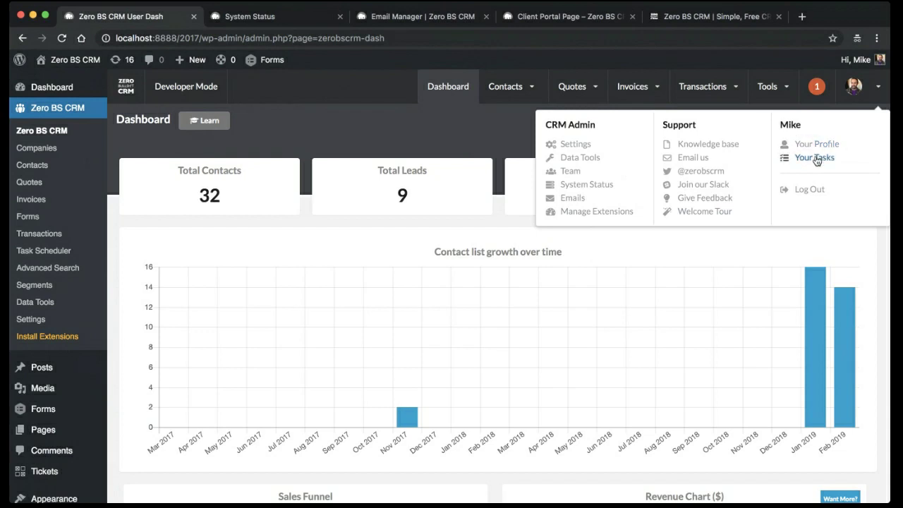
mouse_move(840, 85)
left_click(699, 212)
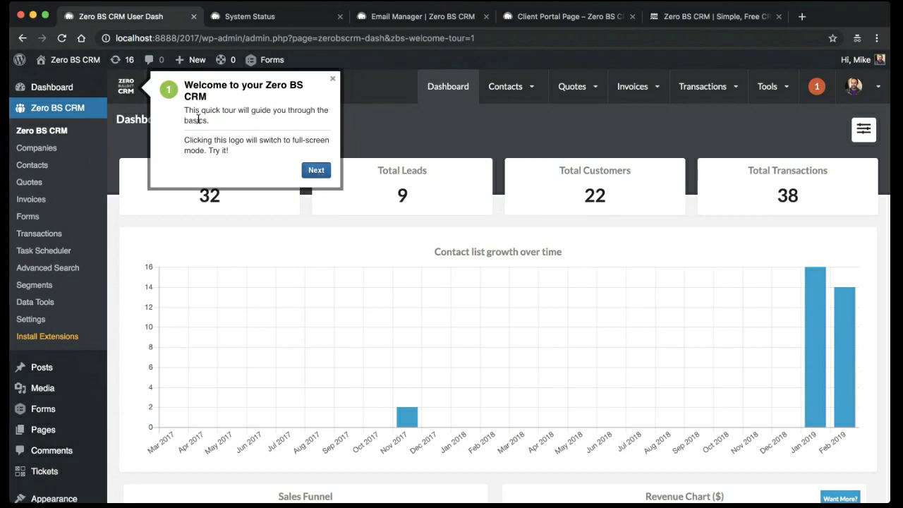
Toggle the CRM's full-screen mode several times, ending in full-screen, and close the welcome tour popup.
left_click(126, 86)
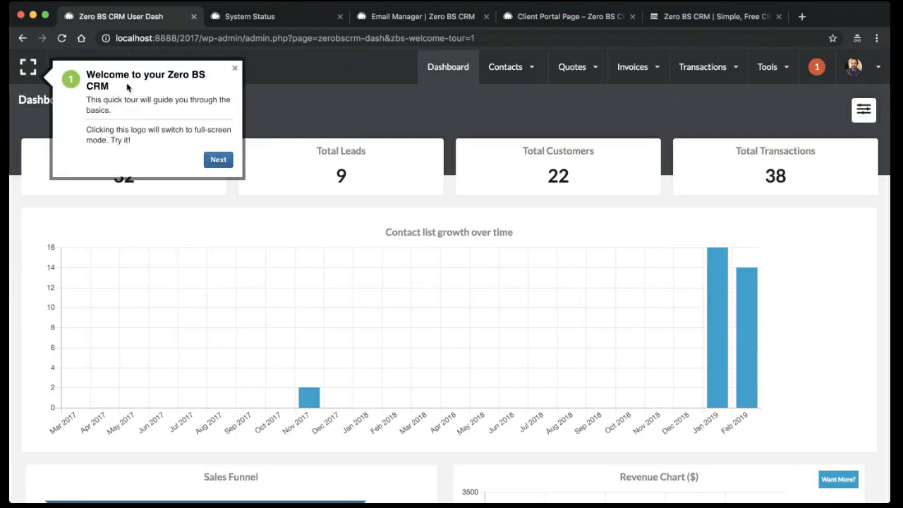
left_click(30, 73)
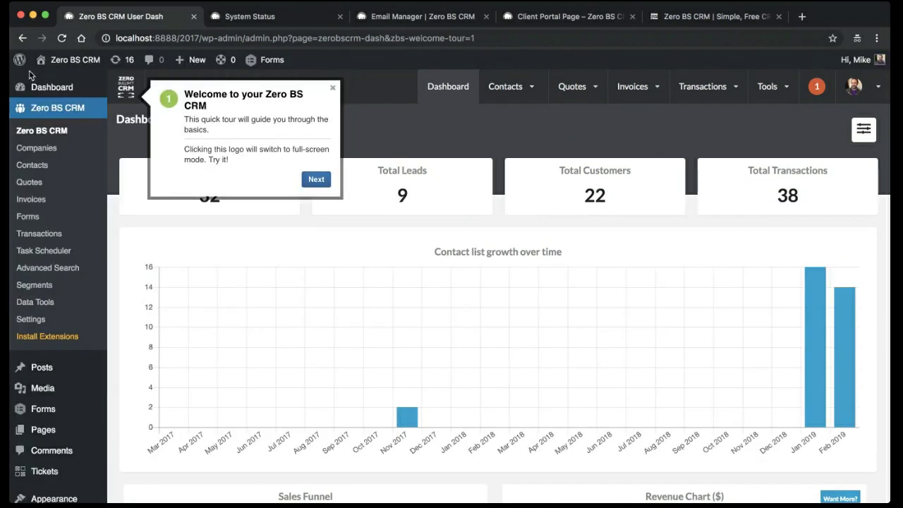
left_click(125, 86)
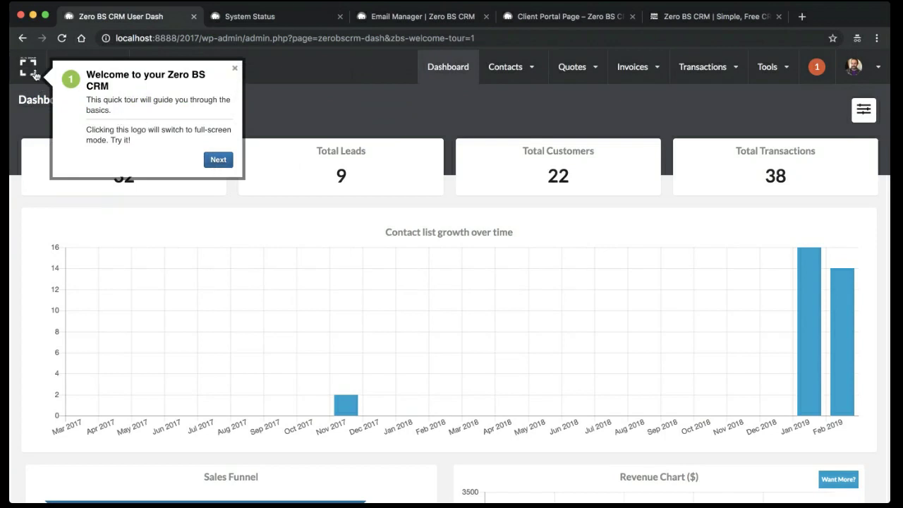
scroll(585, 259, "down", 10)
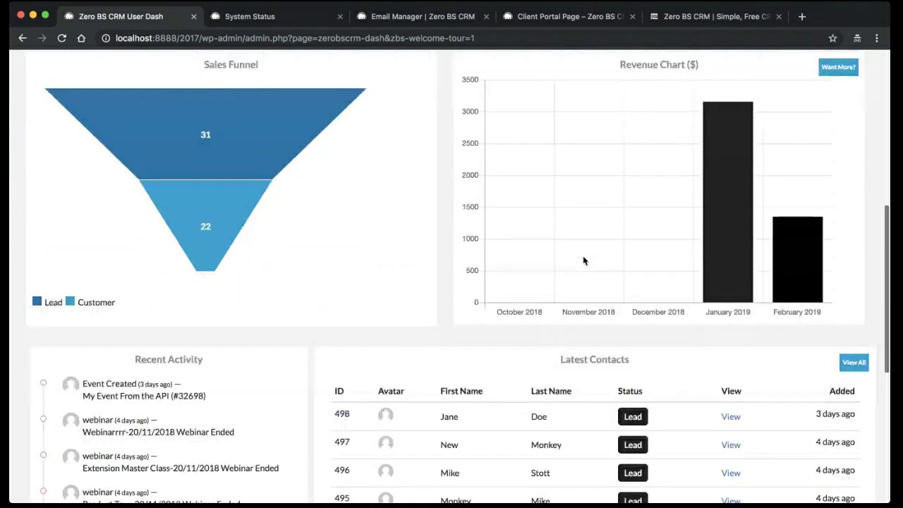
scroll(583, 268, "up", 10)
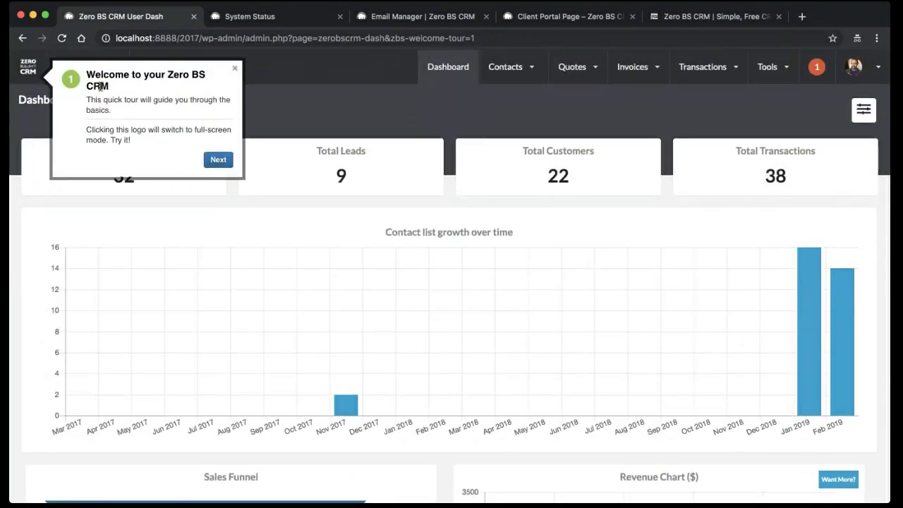
left_click(29, 67)
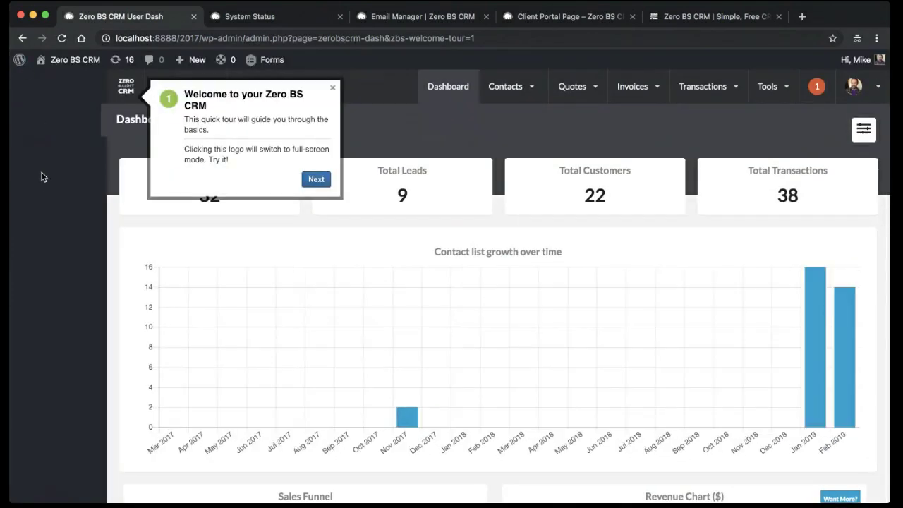
left_click(126, 87)
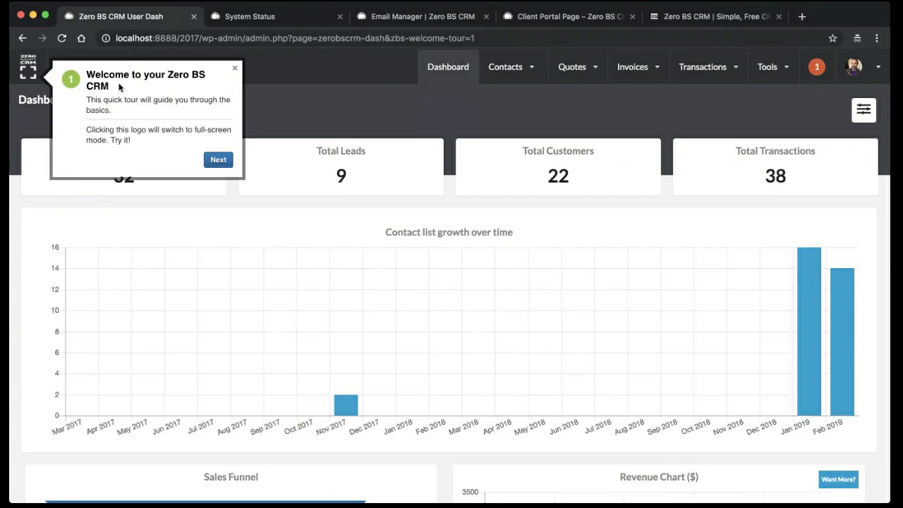
left_click(28, 83)
scroll(45, 346, "down", 10)
mouse_move(42, 365)
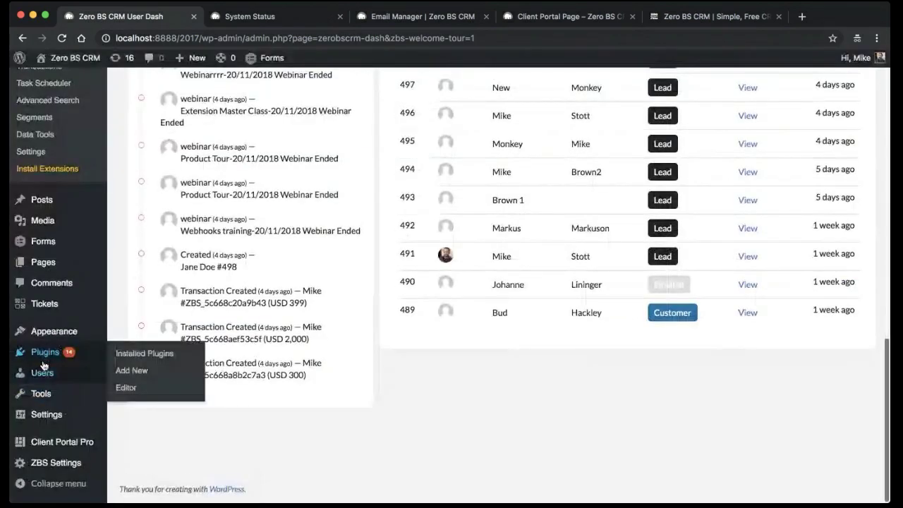
scroll(42, 366, "up", 10)
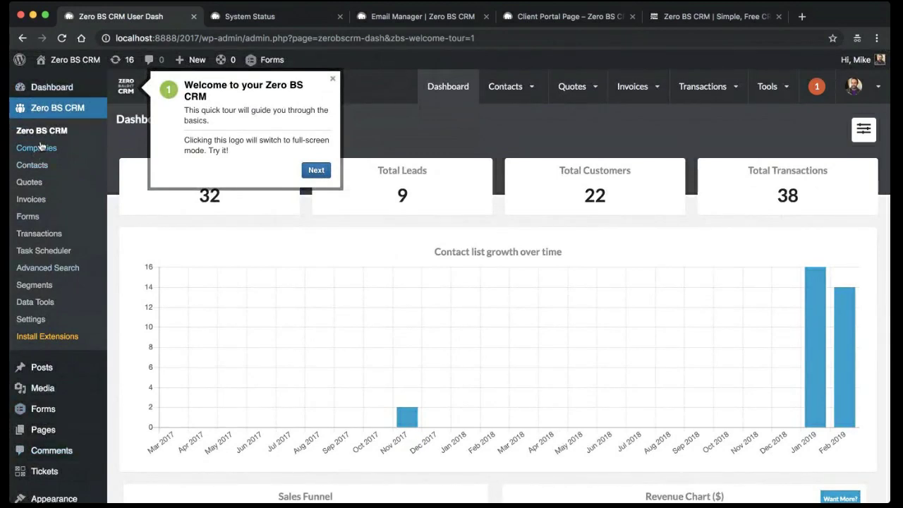
left_click(126, 86)
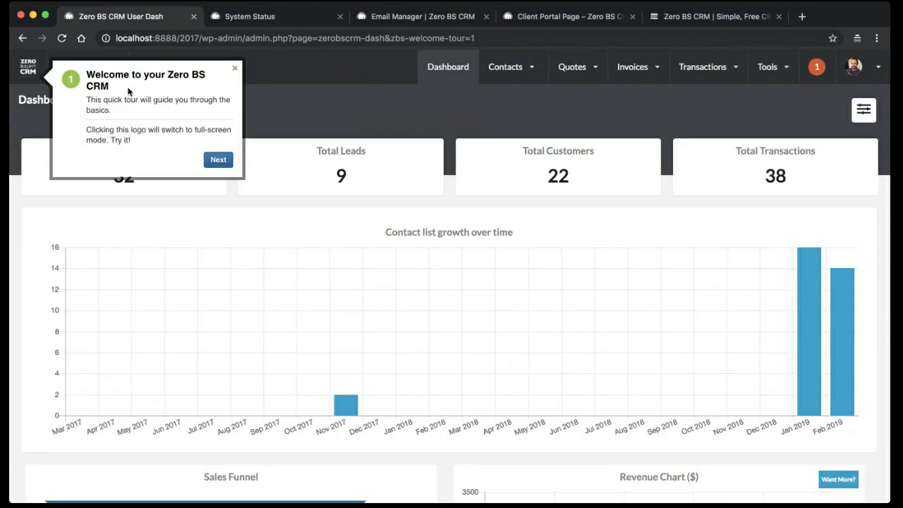
left_click(235, 72)
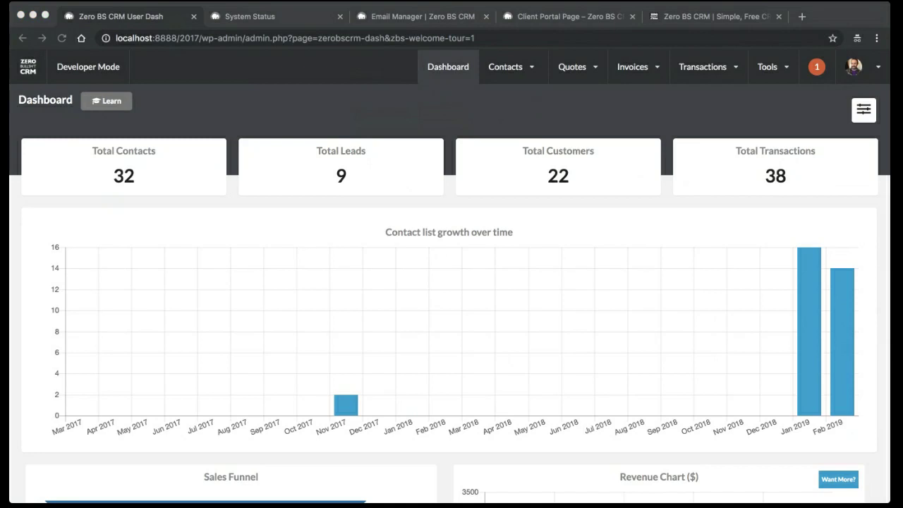
Scroll up and down the dashboard to review its panels.
left_click(517, 244)
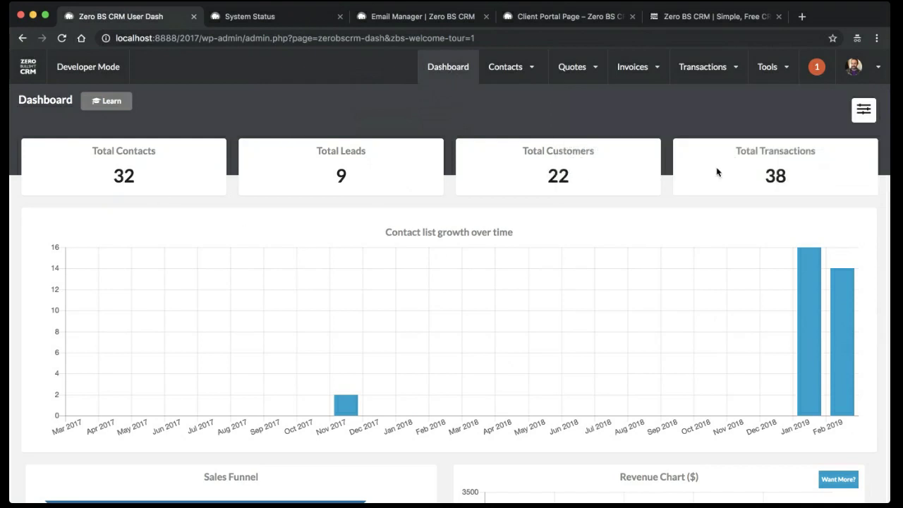
scroll(718, 172, "down", 2)
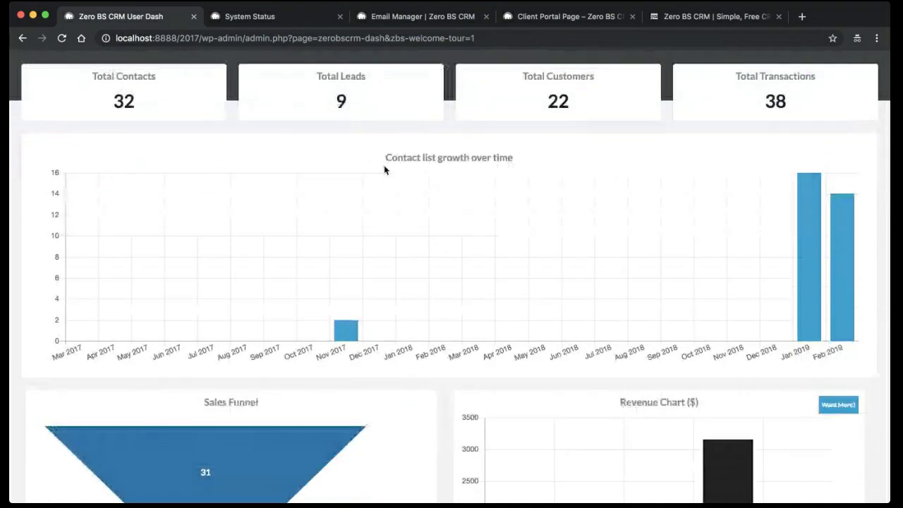
scroll(462, 319, "up", 2)
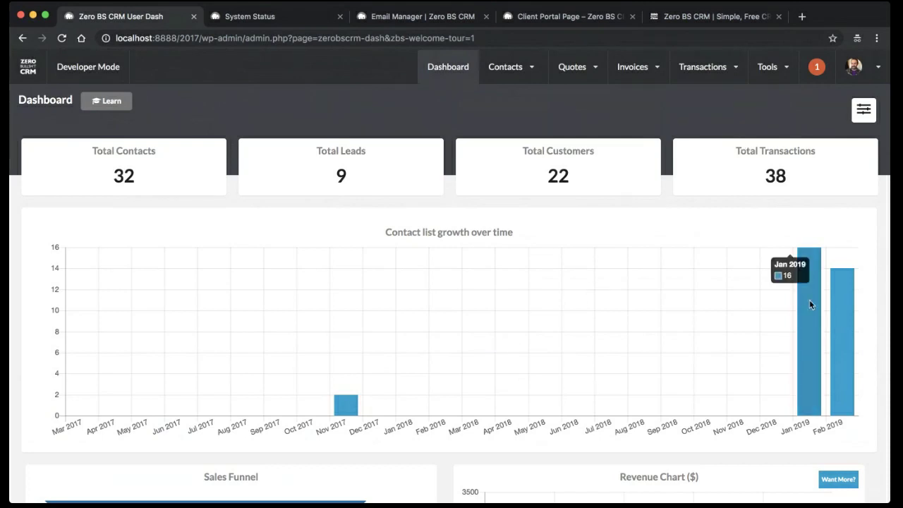
mouse_move(818, 334)
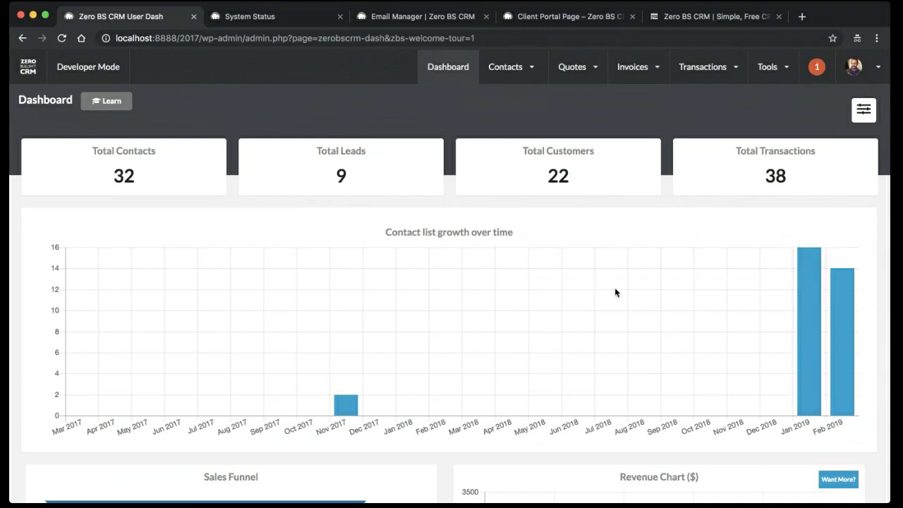
scroll(614, 289, "down", 5)
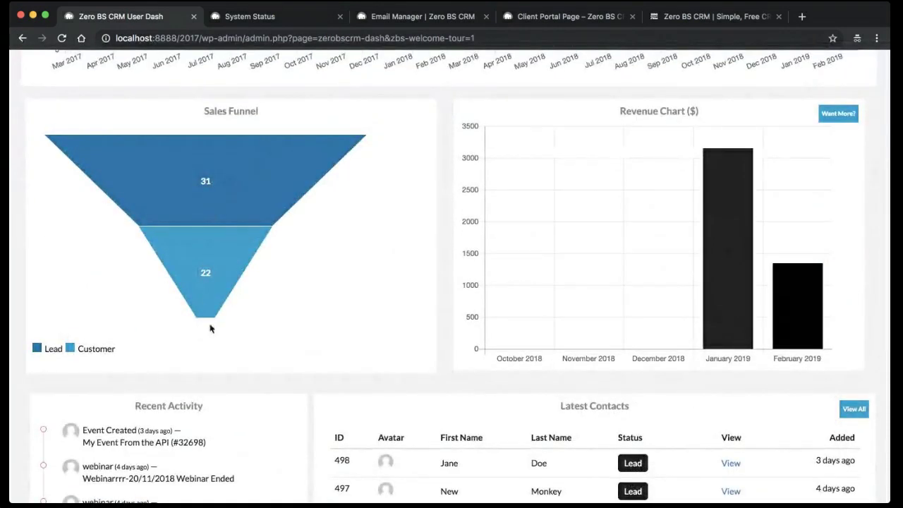
scroll(288, 357, "up", 1)
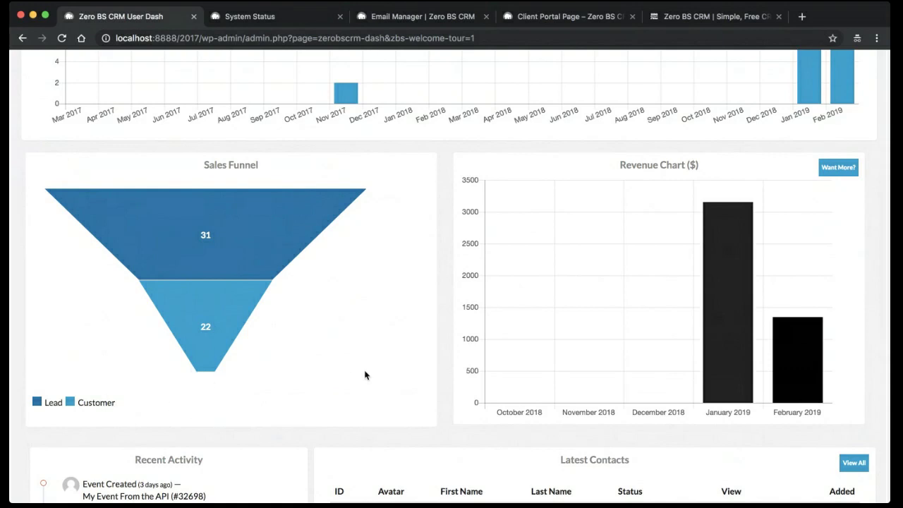
scroll(365, 375, "up", 5)
scroll(365, 375, "down", 2)
scroll(365, 374, "down", 3)
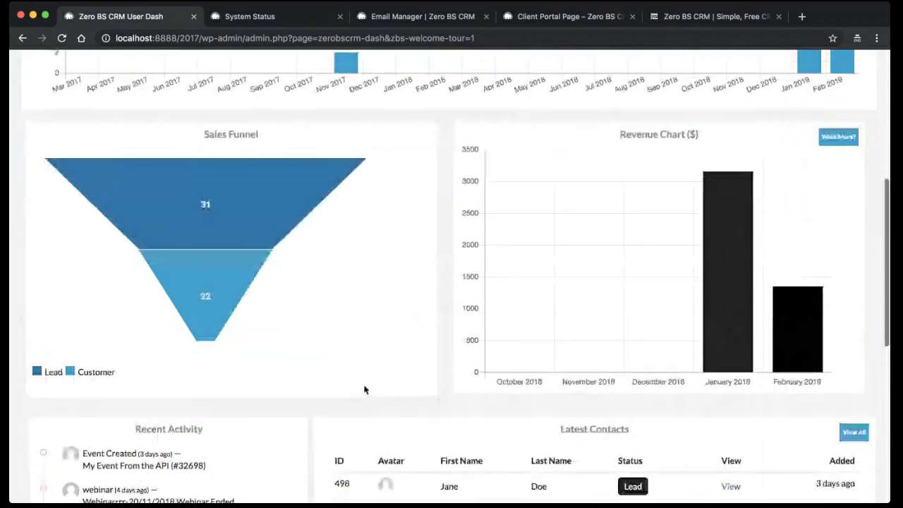
scroll(364, 390, "down", 3)
scroll(364, 390, "up", 8)
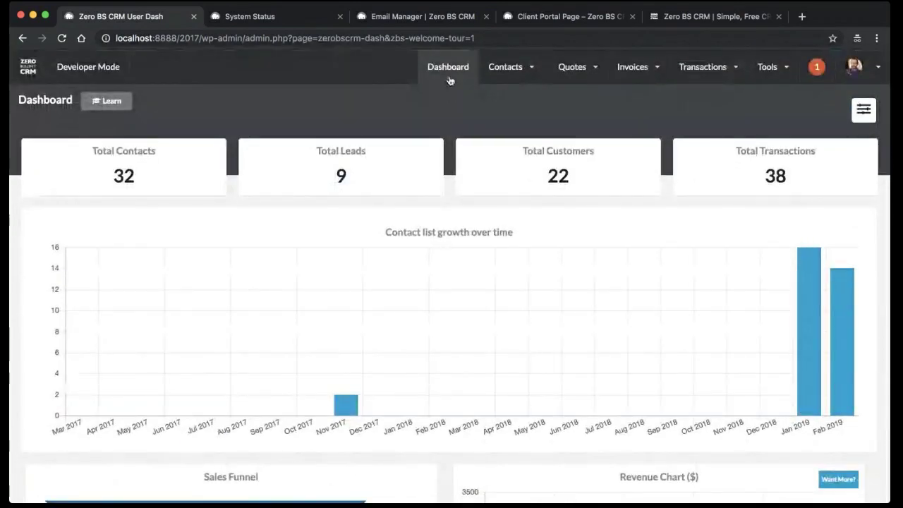
Hide the Sales Funnel and Revenue Chart widgets using the dashboard settings list.
left_click(862, 109)
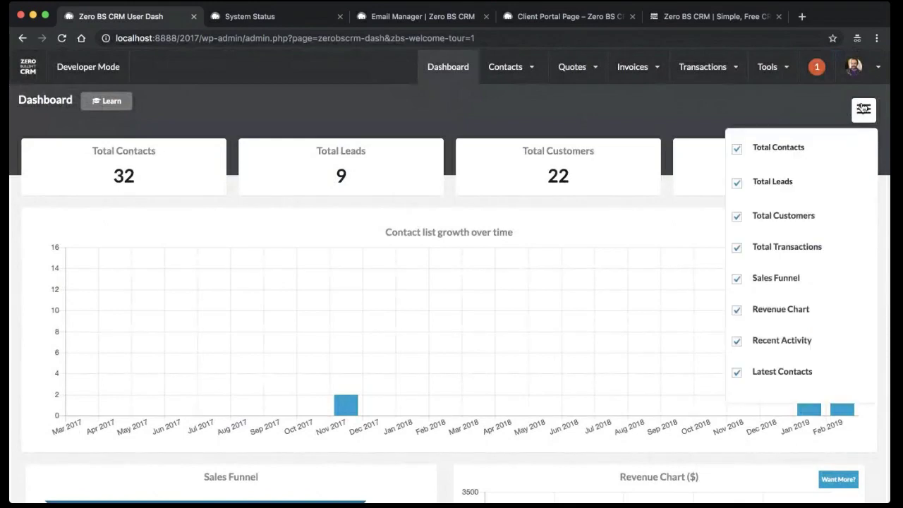
left_click(861, 110)
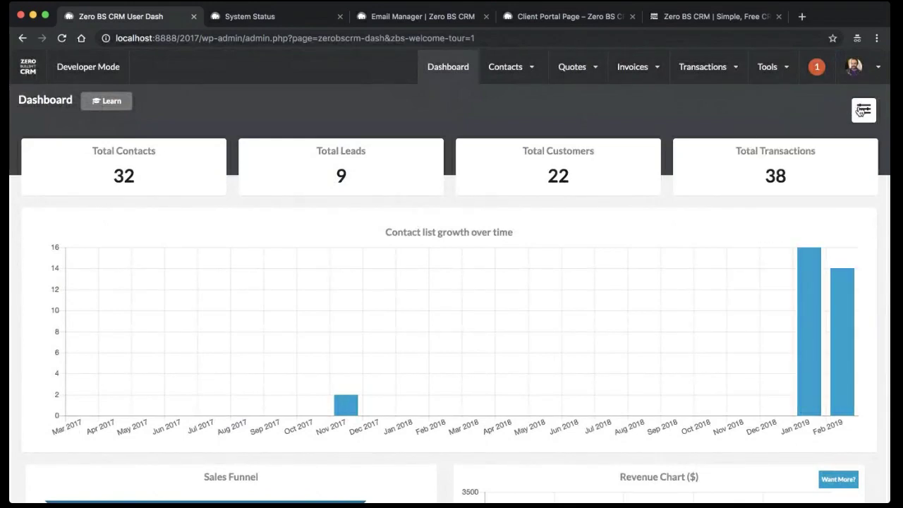
left_click(862, 110)
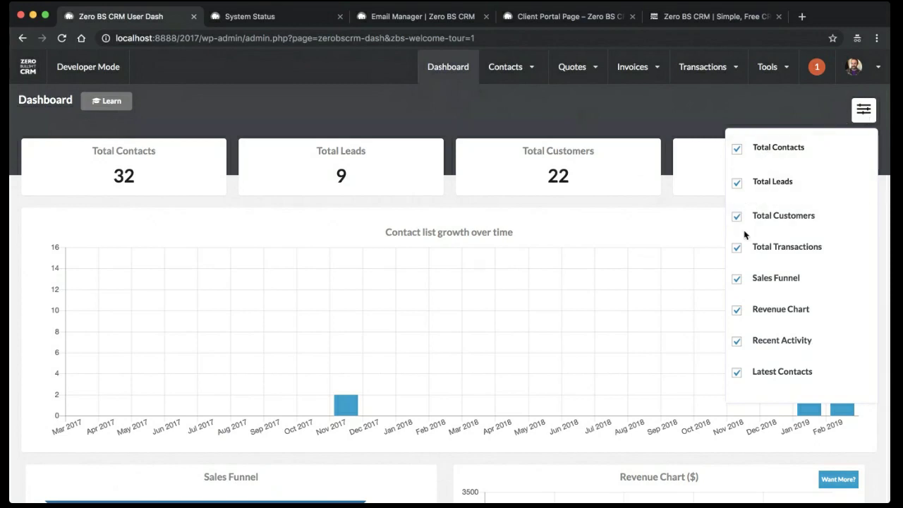
scroll(740, 233, "down", 2)
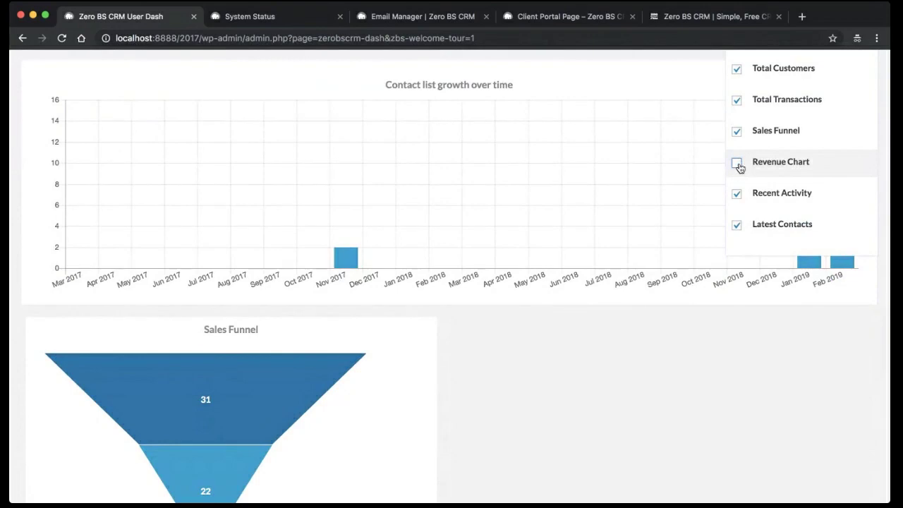
left_click(738, 134)
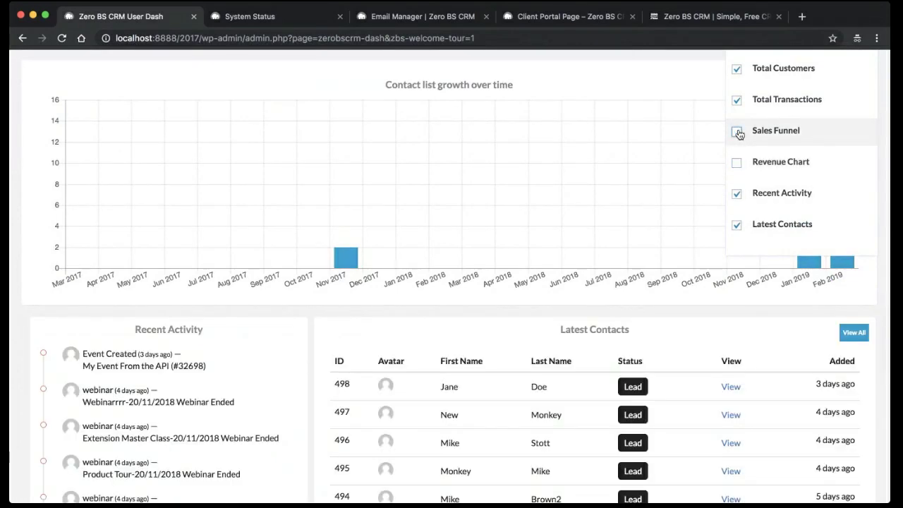
scroll(570, 182, "down", 5)
scroll(570, 182, "up", 7)
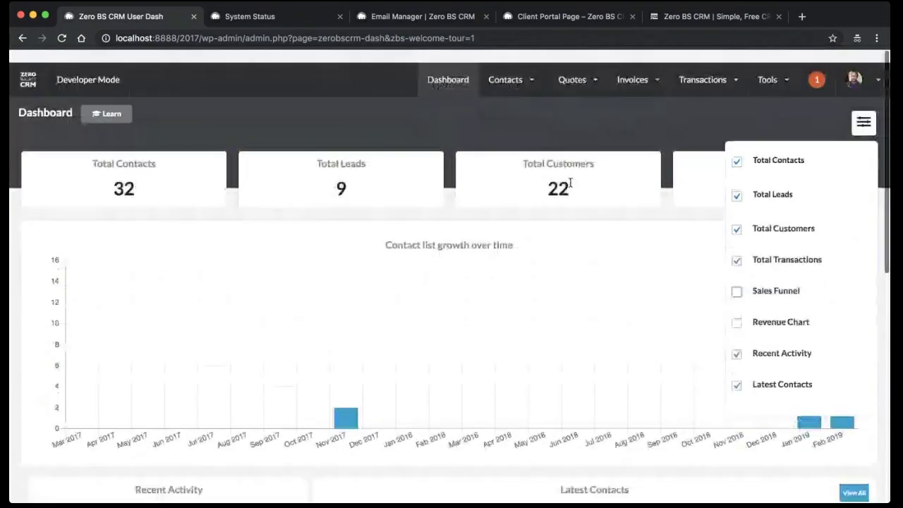
left_click(862, 120)
scroll(604, 223, "down", 3)
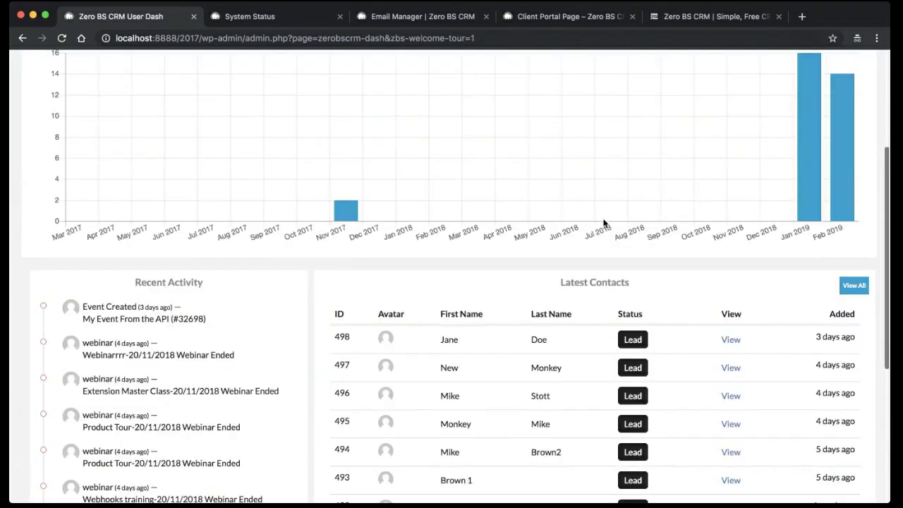
scroll(604, 224, "down", 3)
scroll(468, 137, "up", 6)
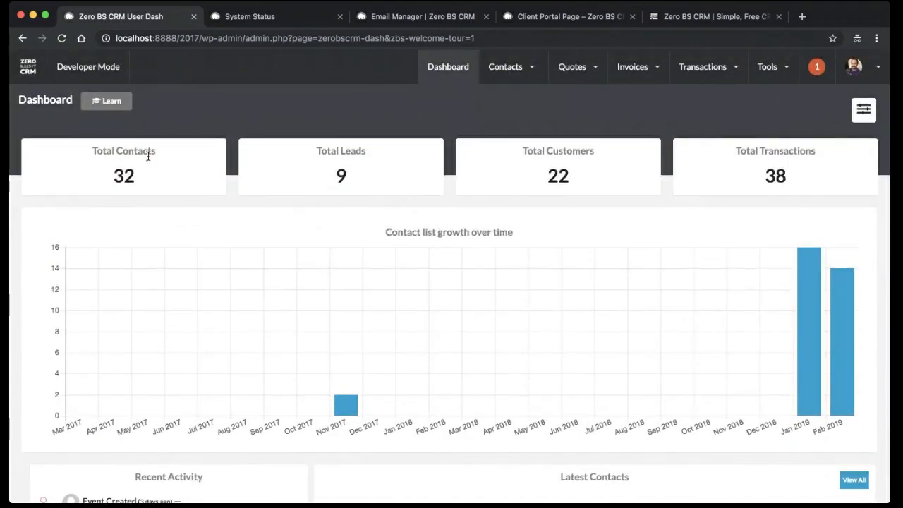
Show the Dashboard help panel with its walkthrough video and open Learn More in a new tab.
left_click(108, 103)
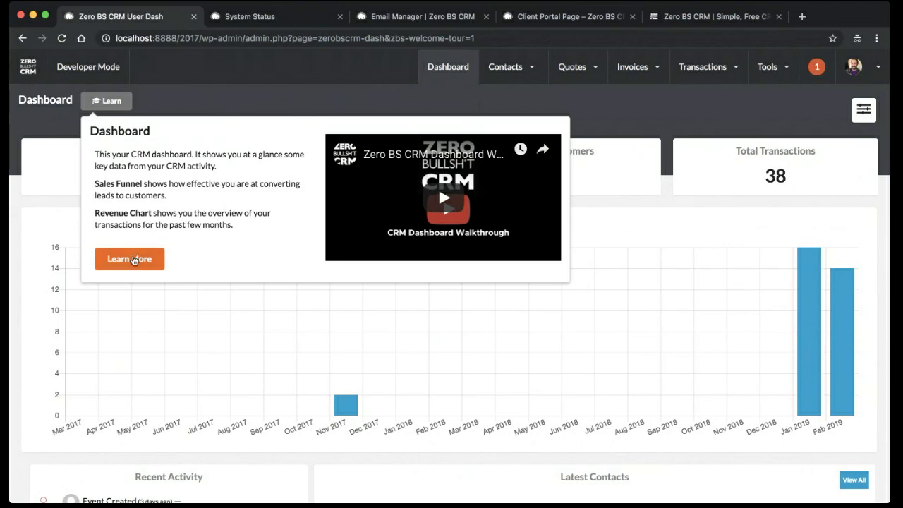
left_click(135, 259)
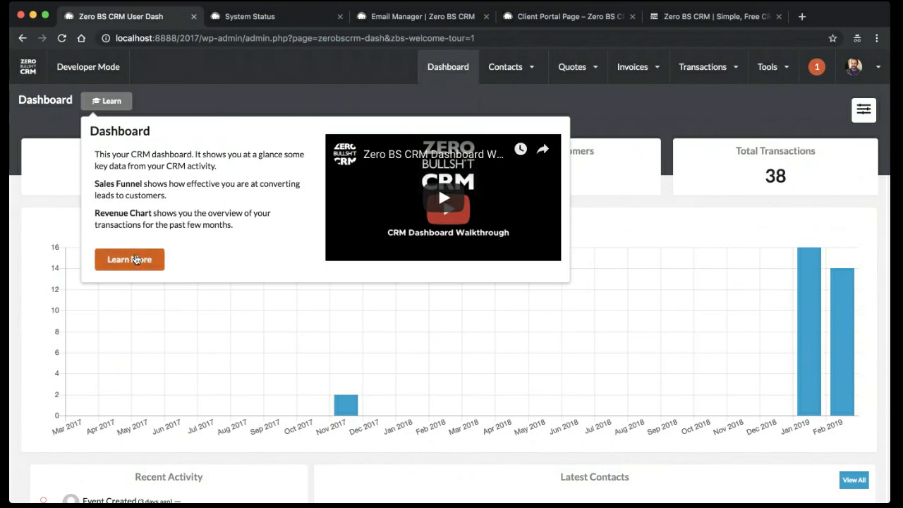
Switch to the dashboard feature page, scroll it, and open the Dashboard Documentation knowledge-base category.
left_click(490, 19)
left_click_drag(490, 19, 238, 26)
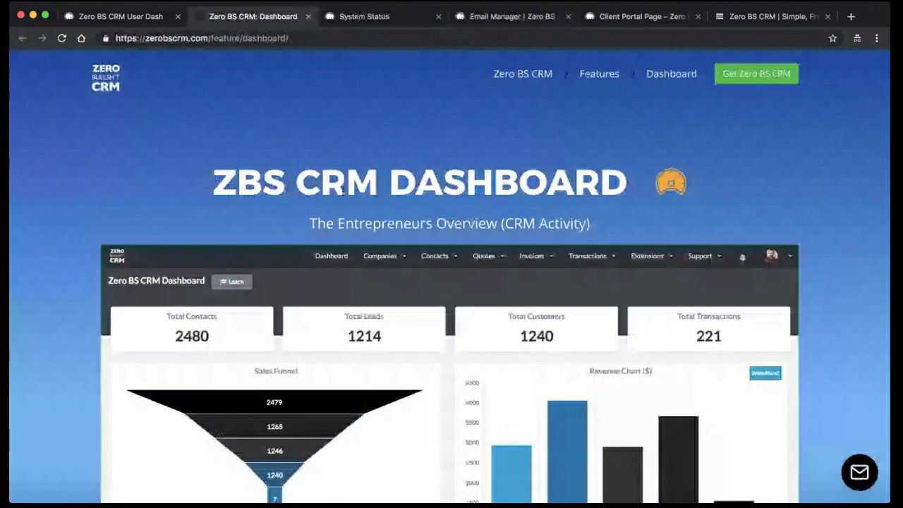
scroll(343, 191, "down", 3)
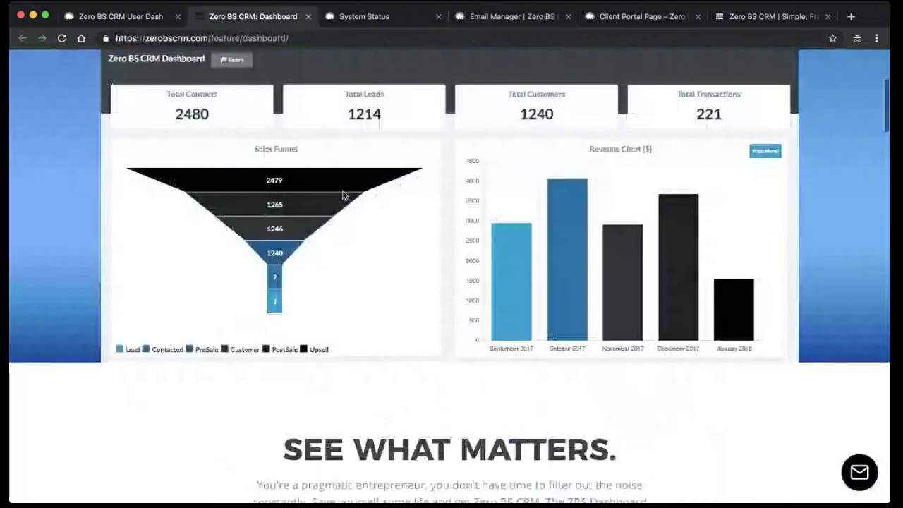
scroll(280, 293, "up", 2)
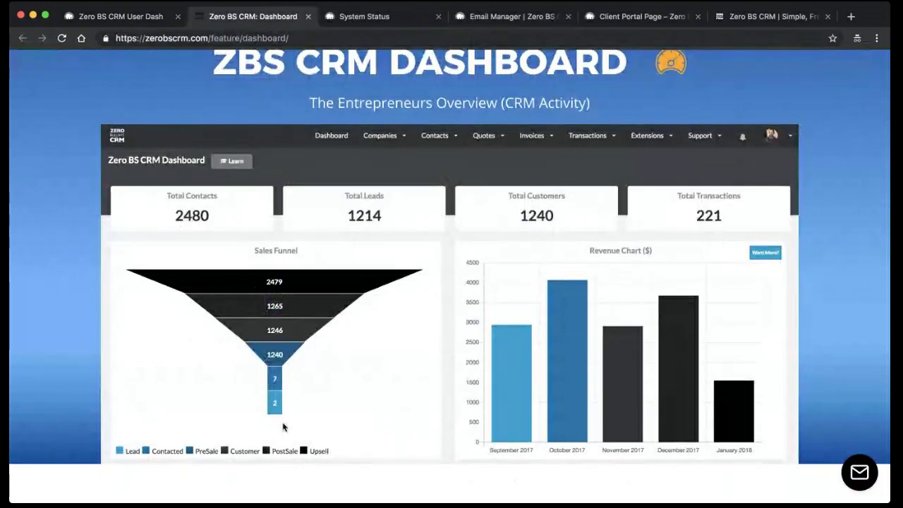
scroll(283, 428, "down", 4)
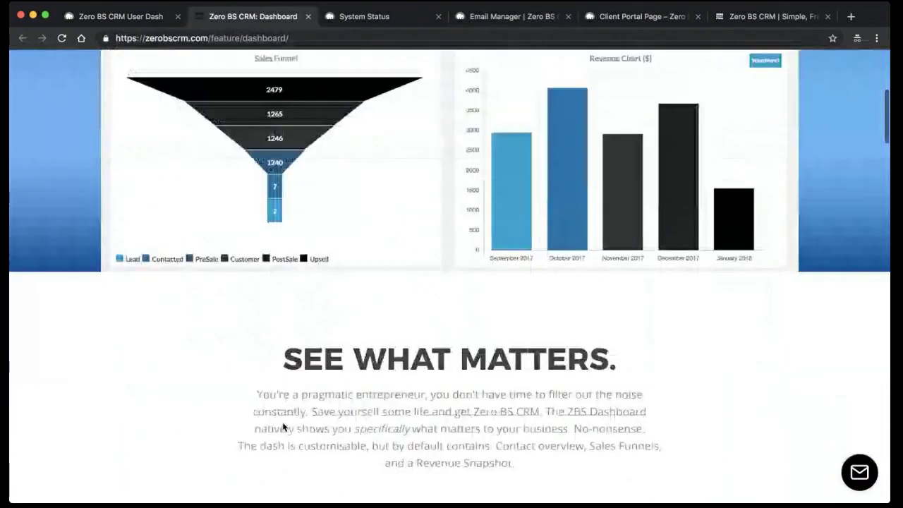
scroll(283, 428, "down", 10)
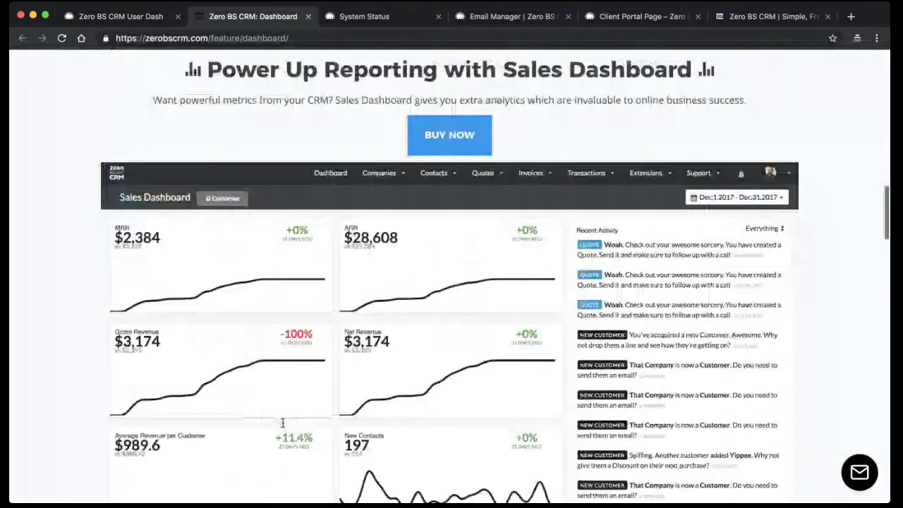
scroll(283, 422, "down", 12)
scroll(283, 427, "down", 8)
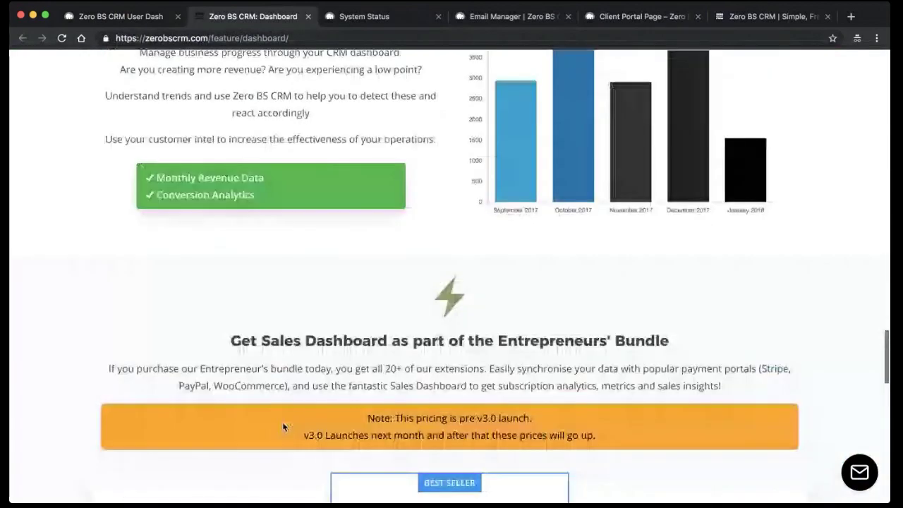
scroll(282, 423, "down", 20)
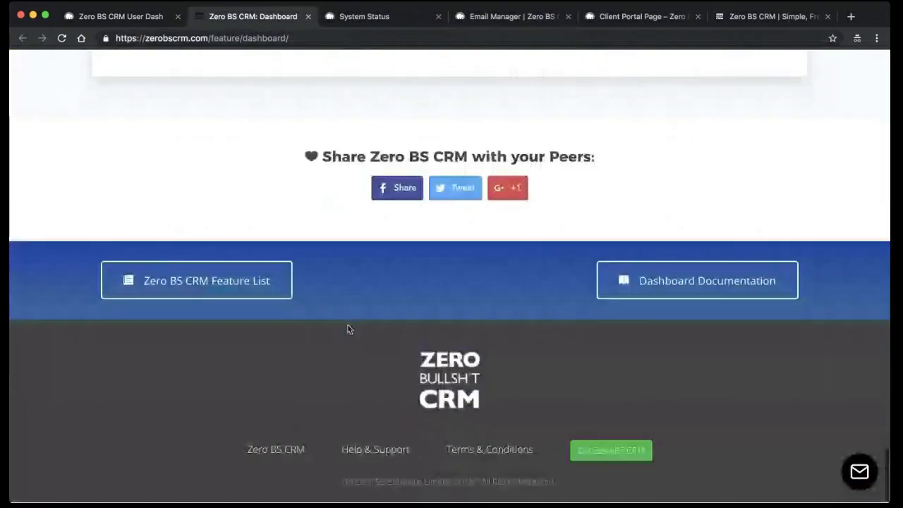
left_click(704, 297)
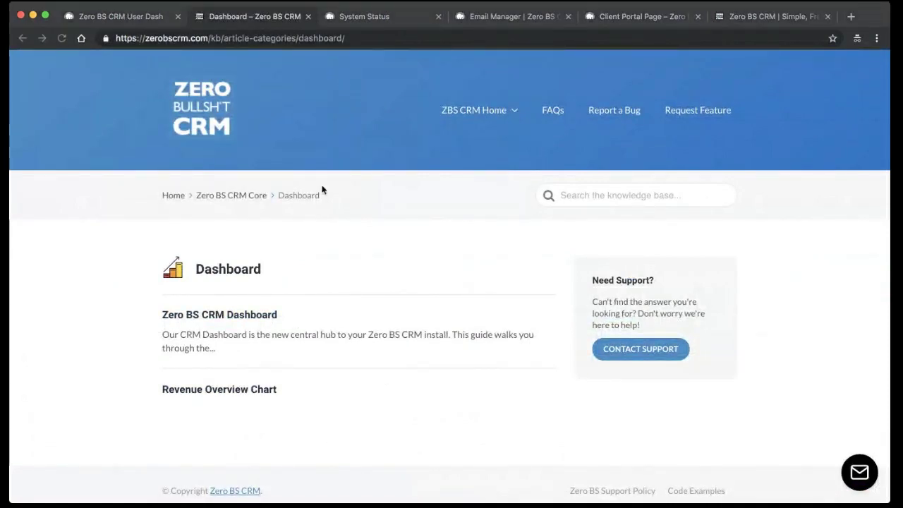
Return to the CRM dashboard tab, close the Learn help panel and bring up the Contacts menu.
left_click(133, 16)
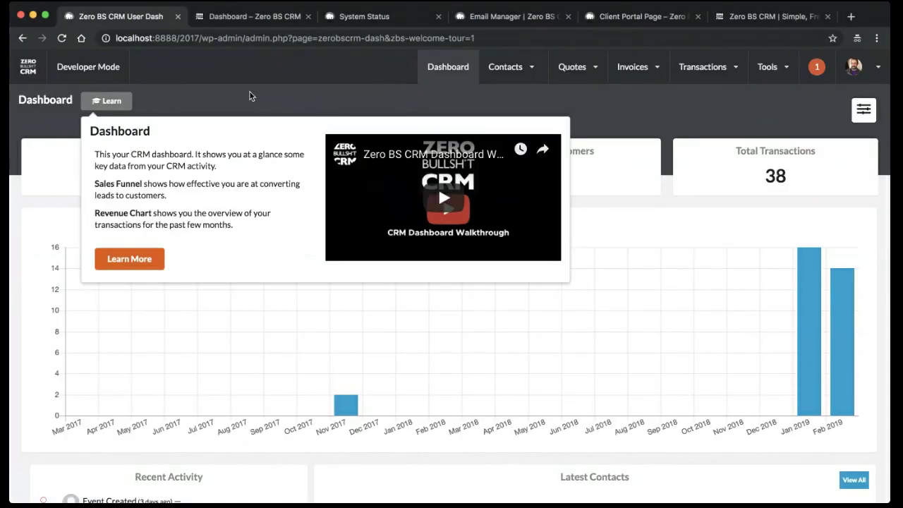
left_click(107, 101)
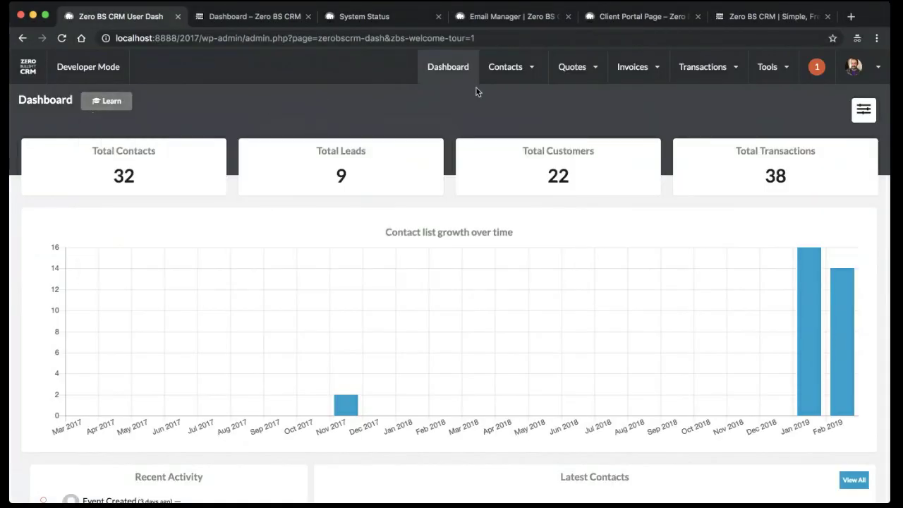
mouse_move(497, 74)
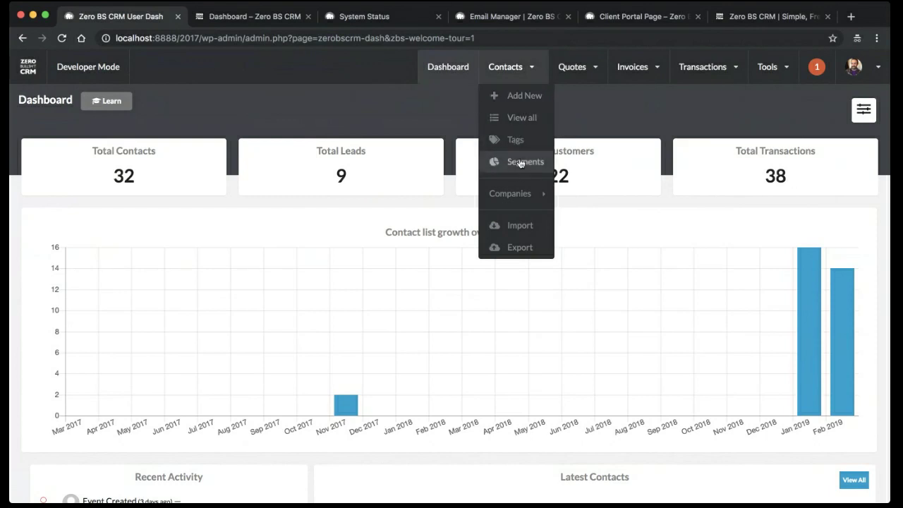
mouse_move(526, 194)
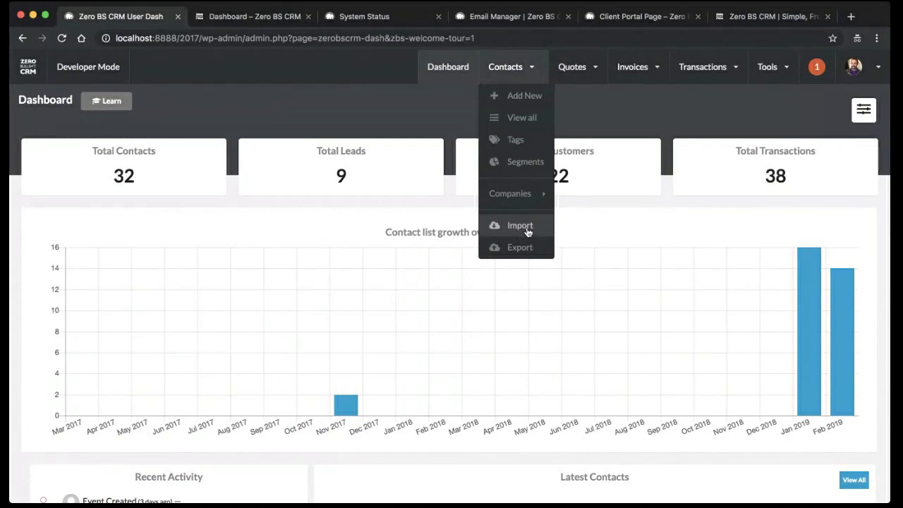
Start a new contact and enter its e-mail address.
mouse_move(528, 83)
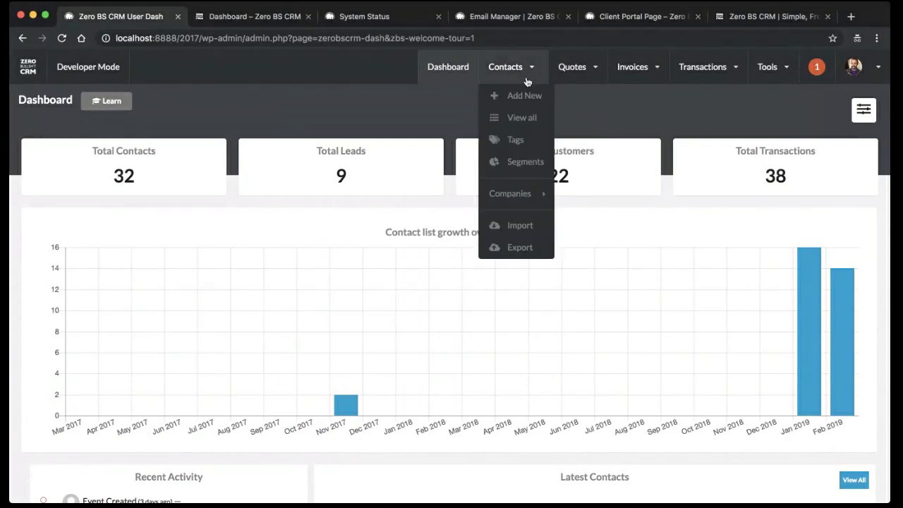
left_click(522, 101)
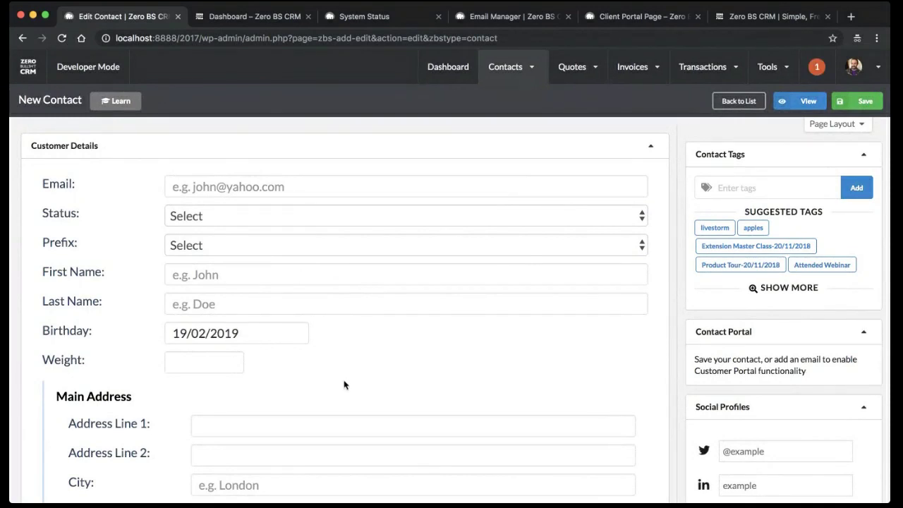
left_click(264, 191)
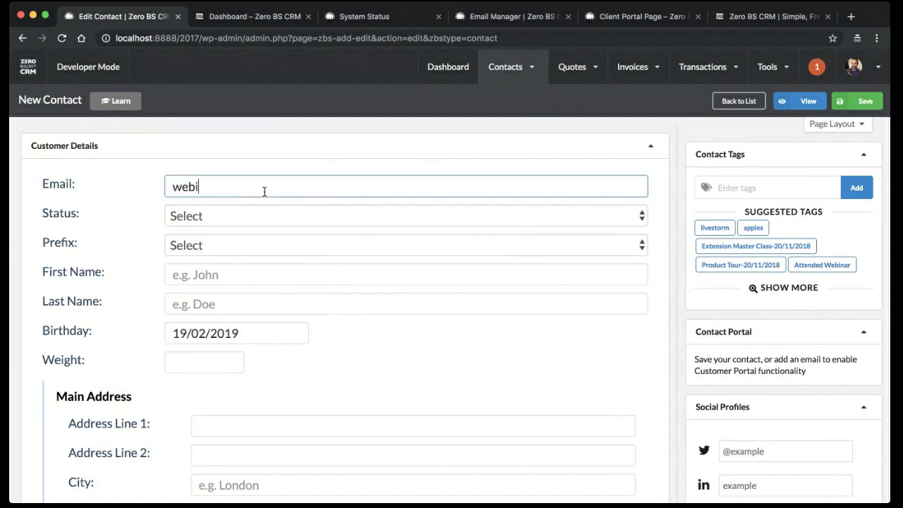
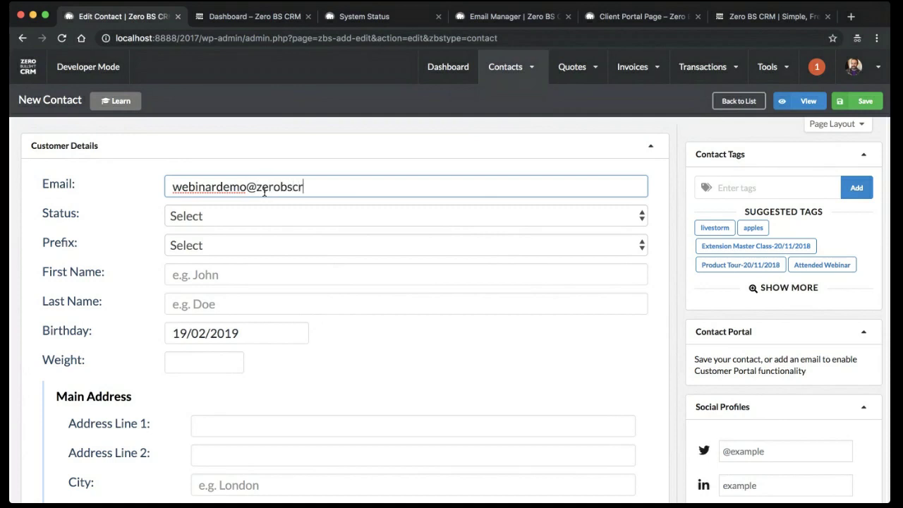
key("Tab")
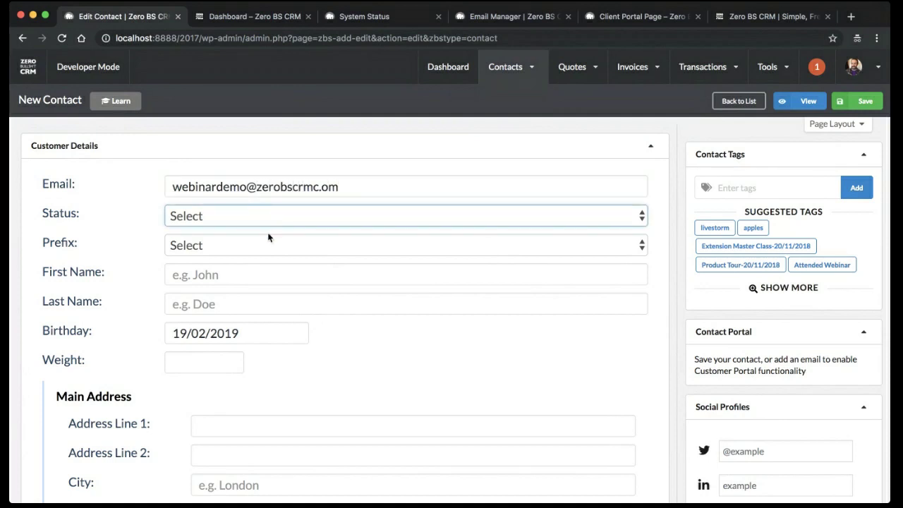
Set status to Lead and prefix to Mr, and enter the contact's first and last name.
key("l")
key("Tab")
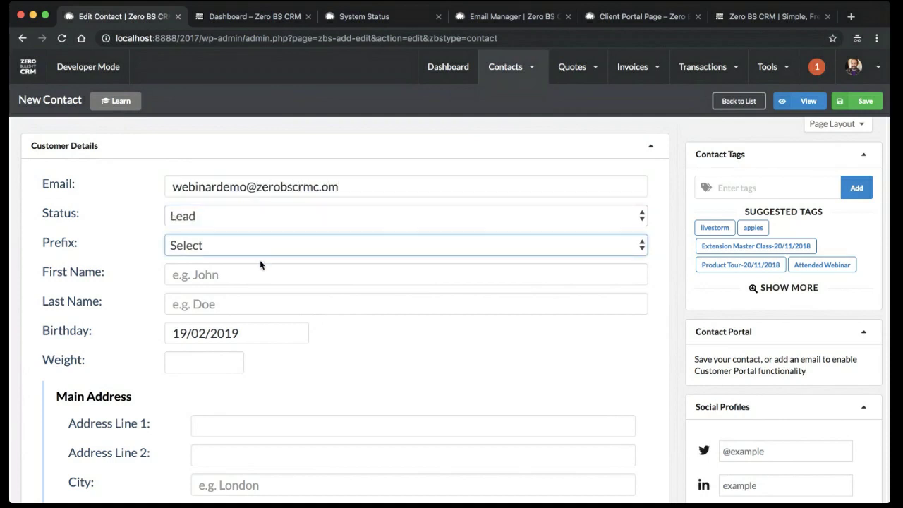
key("m")
key("Tab")
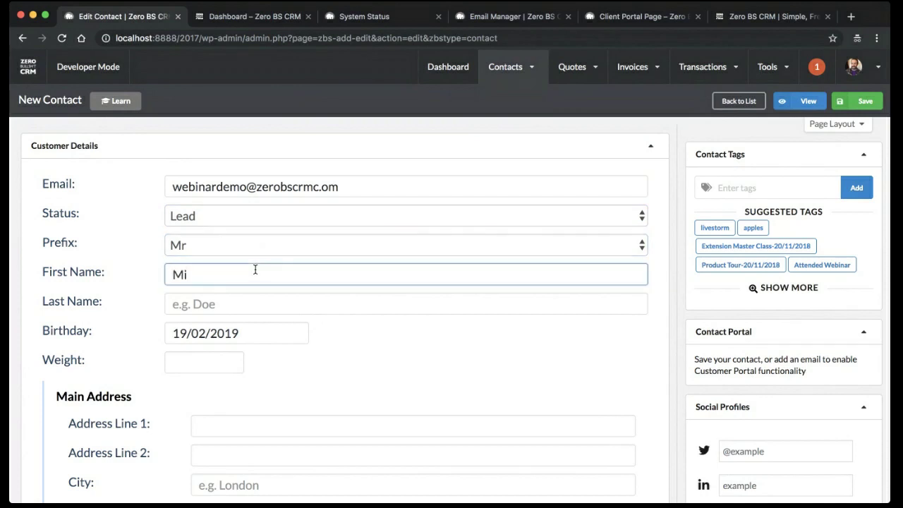
key("Tab")
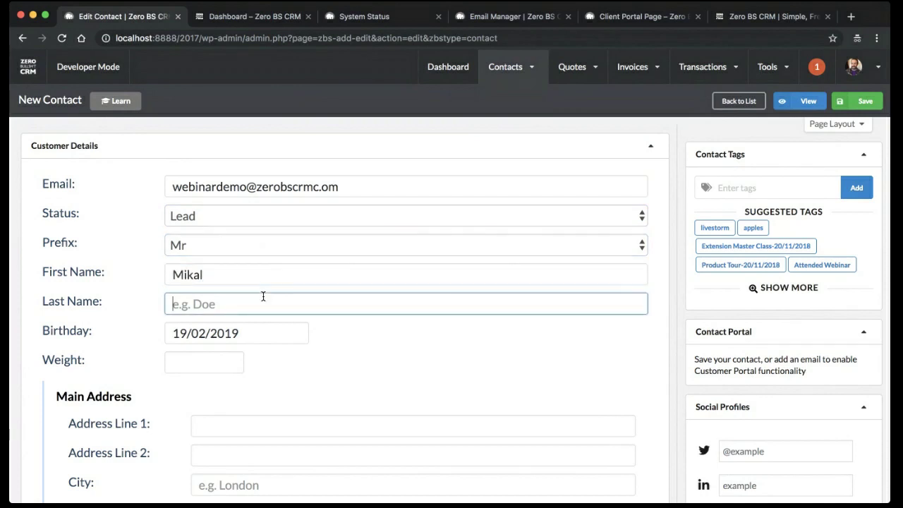
Set the birthday to 17/02/1994 and the weight to 50.
scroll(356, 317, "down", 2)
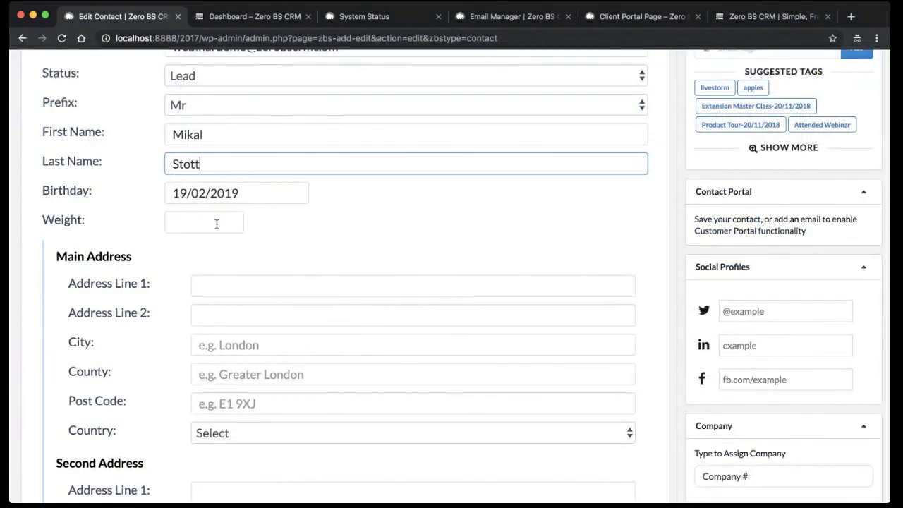
left_click(209, 193)
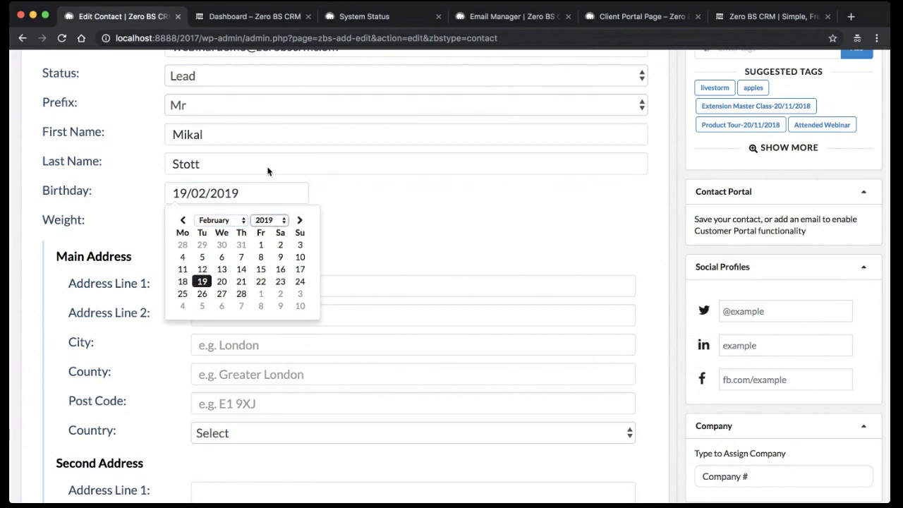
left_click(270, 220)
left_click(241, 268)
left_click(227, 223)
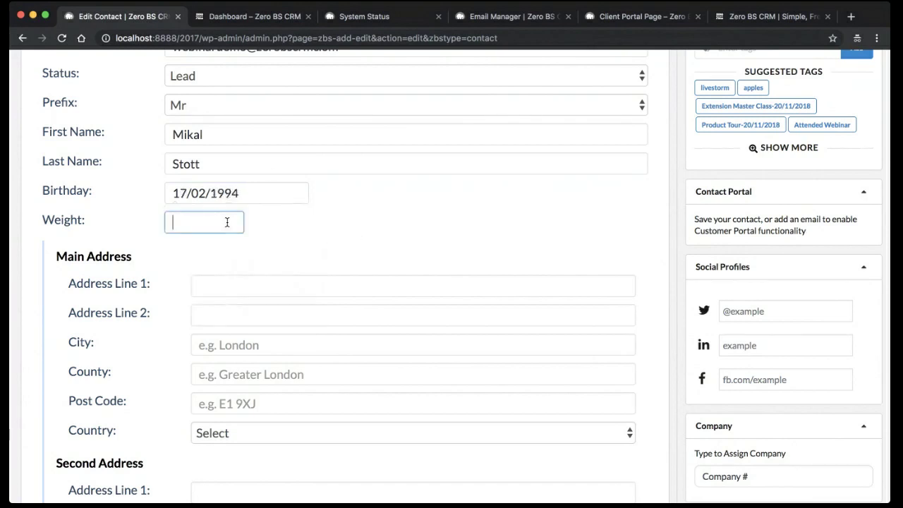
type("50")
scroll(303, 238, "down", 2)
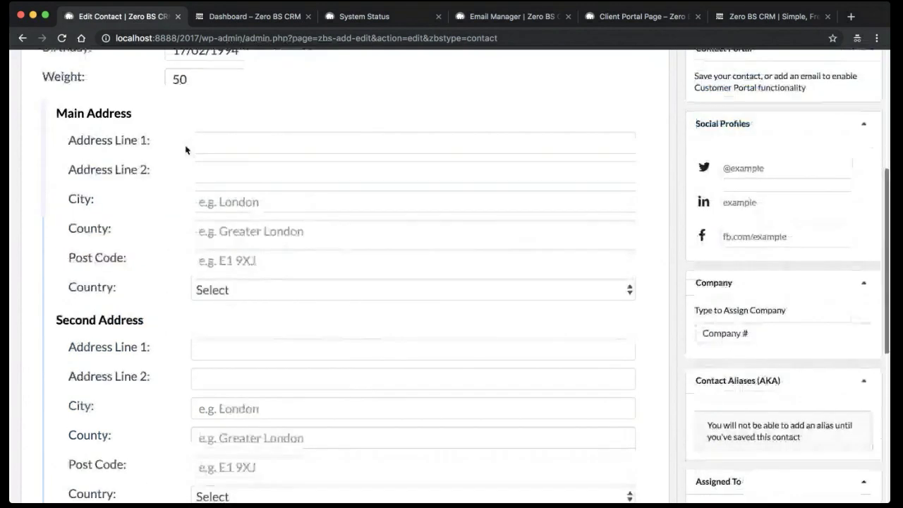
scroll(186, 150, "down", 5)
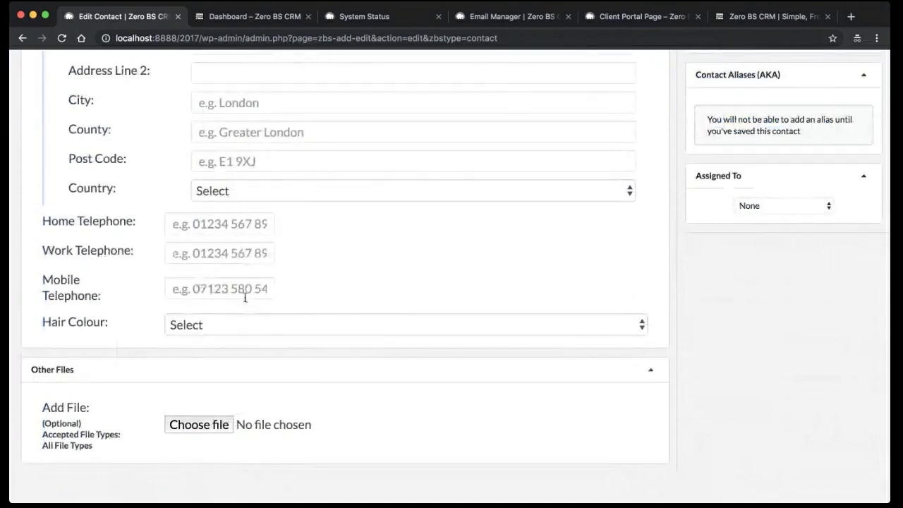
left_click(255, 326)
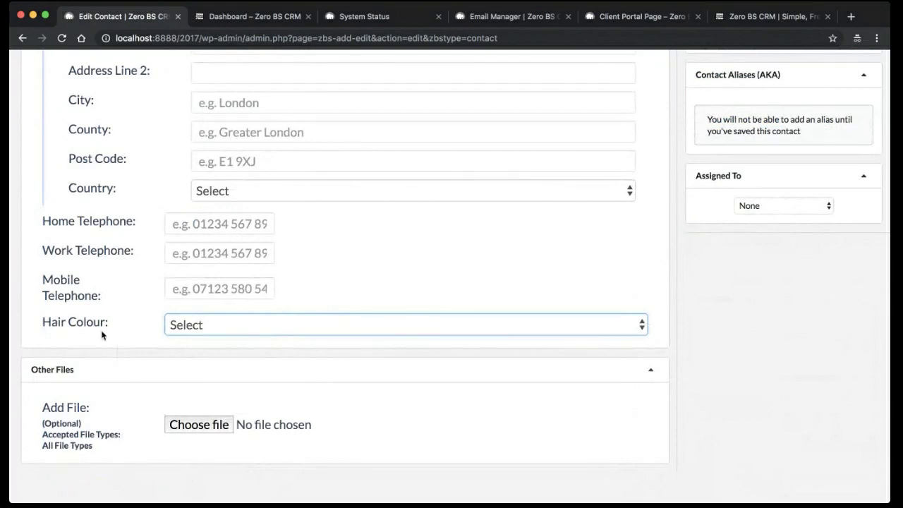
Set the hair colour to Brown and save the new contact.
left_click(357, 315)
scroll(389, 289, "up", 6)
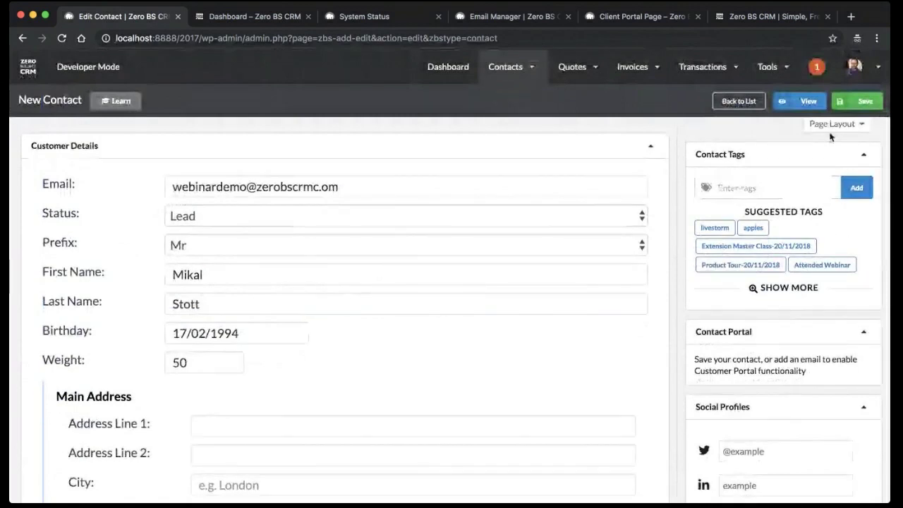
left_click(867, 101)
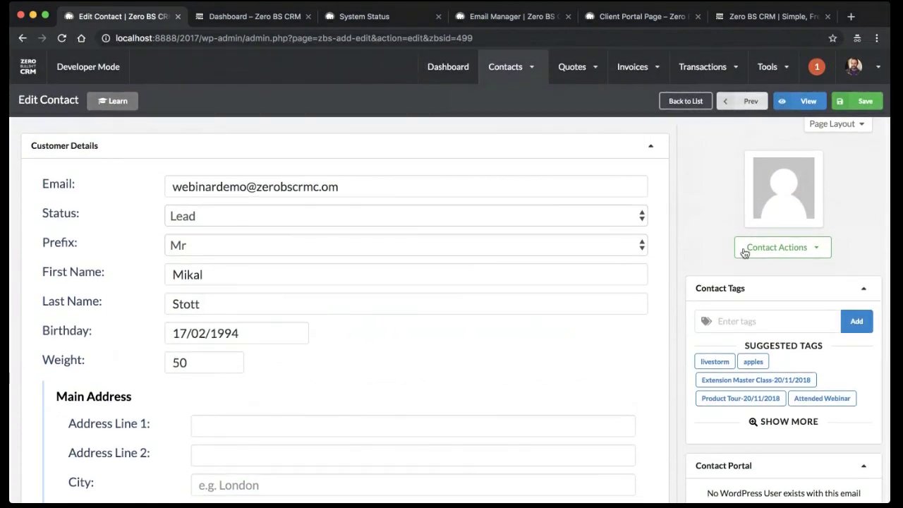
left_click(809, 252)
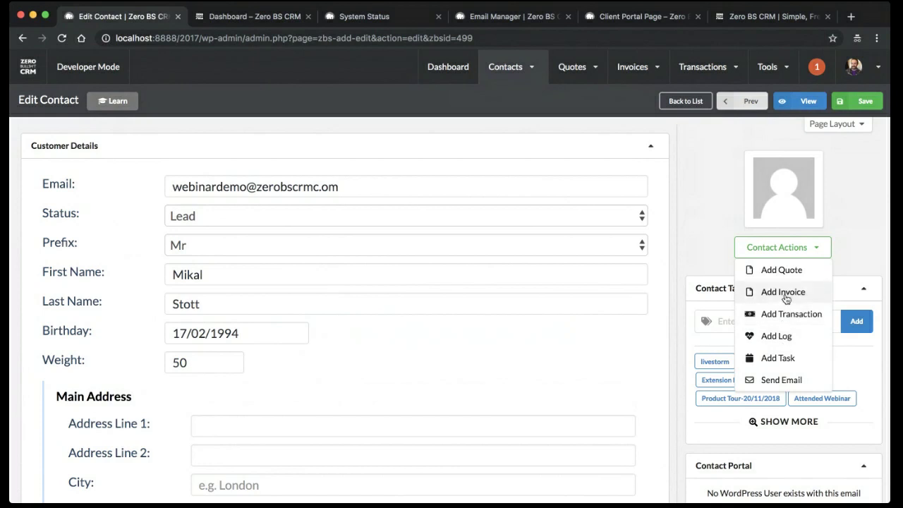
left_click(703, 211)
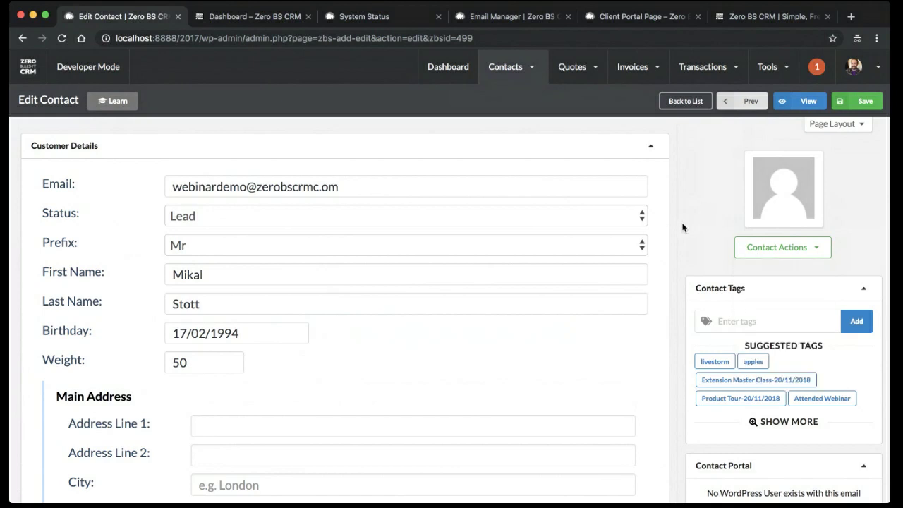
Tag the contact with Webinarrrr-20/11/2018.
scroll(682, 226, "down", 2)
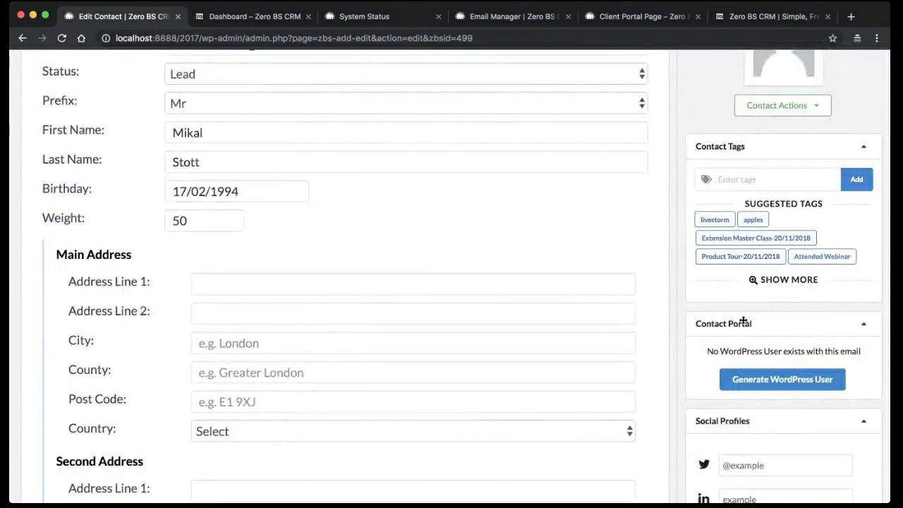
left_click(787, 281)
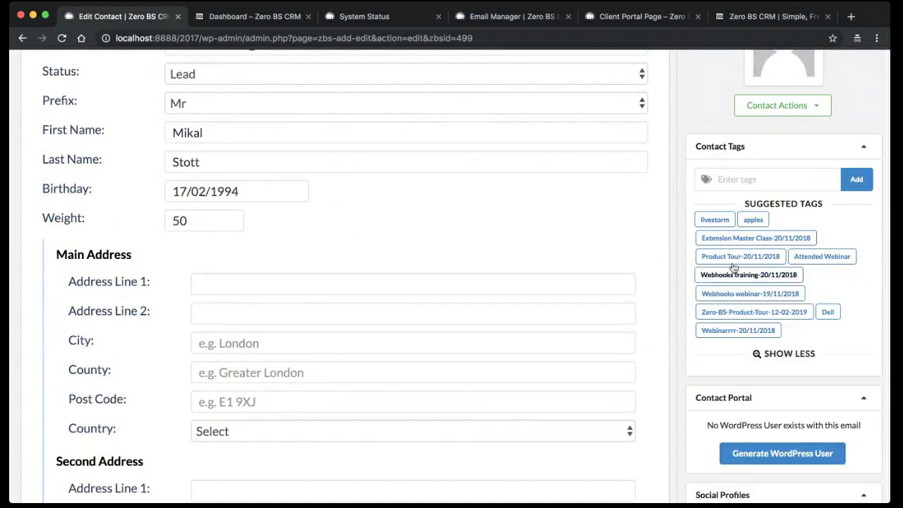
left_click(738, 333)
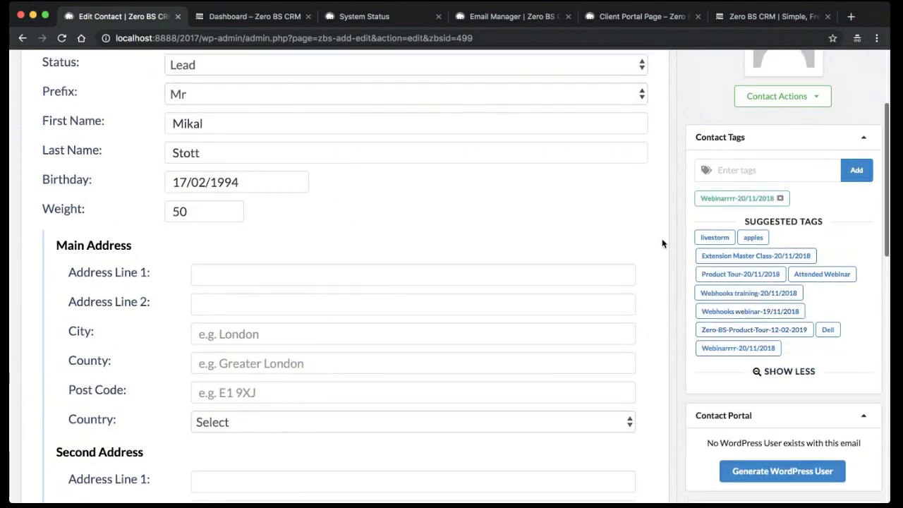
scroll(662, 244, "down", 5)
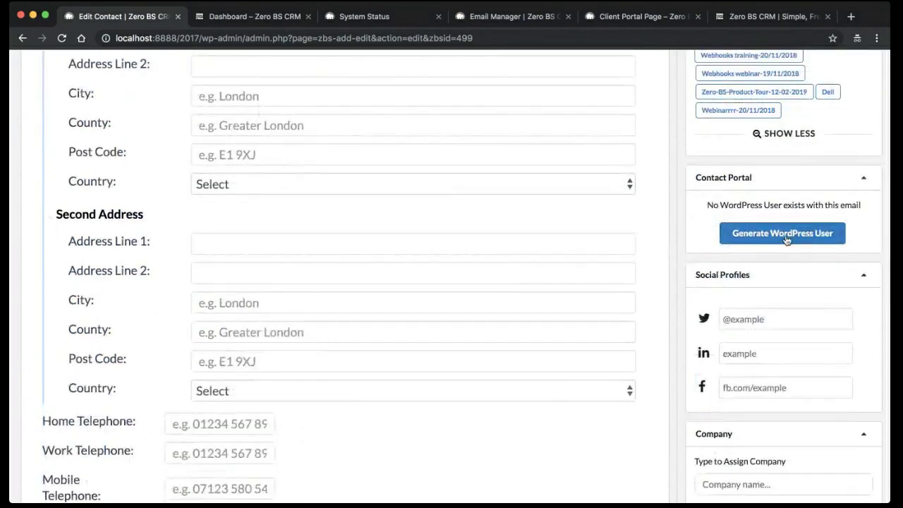
scroll(783, 238, "down", 3)
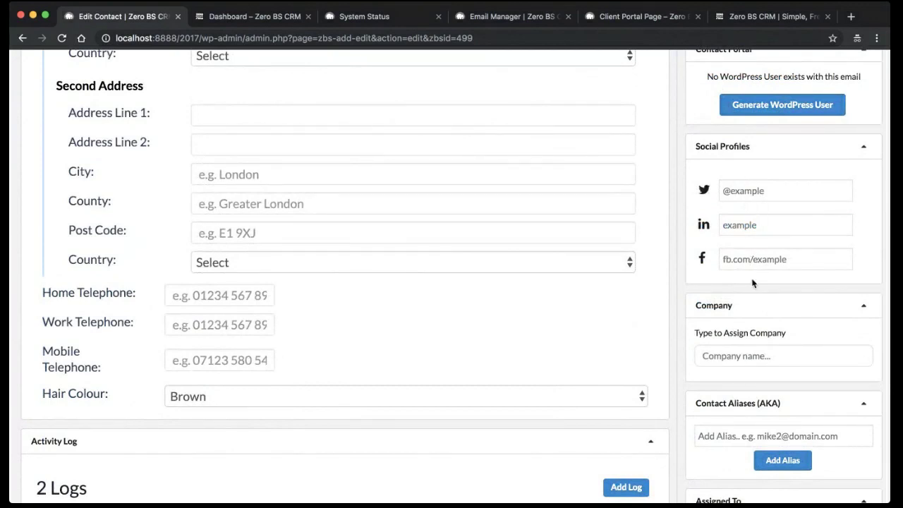
Link the contact to the company Dell and save the changes.
left_click(742, 190)
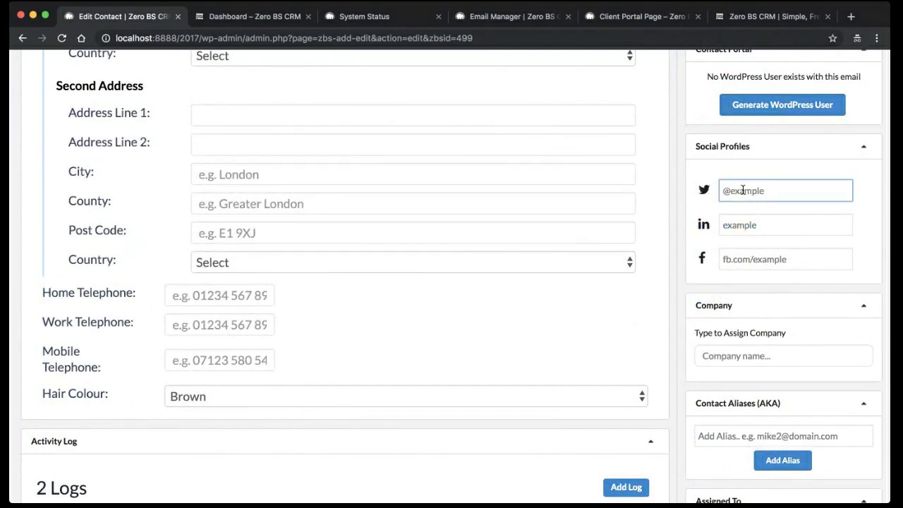
type("@zerobscrm.com")
scroll(748, 217, "down", 5)
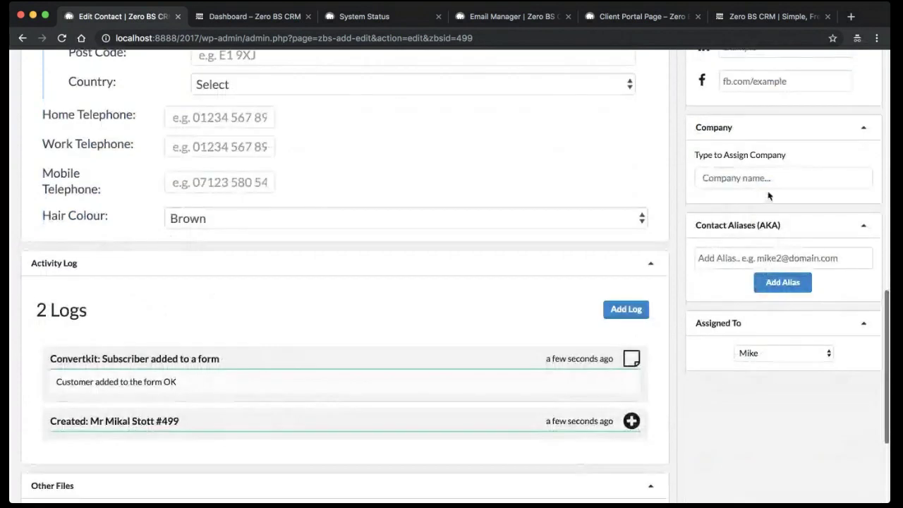
left_click(774, 181)
type("Dell")
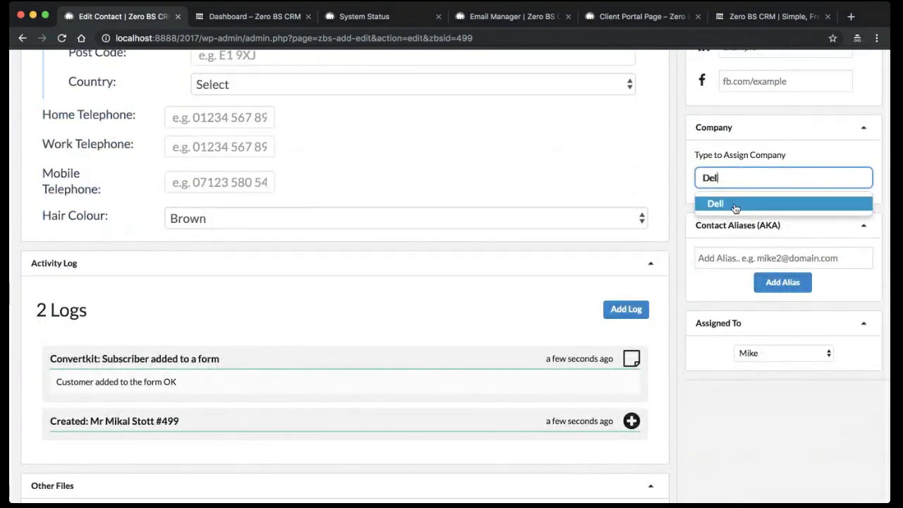
left_click(735, 204)
left_click(682, 156)
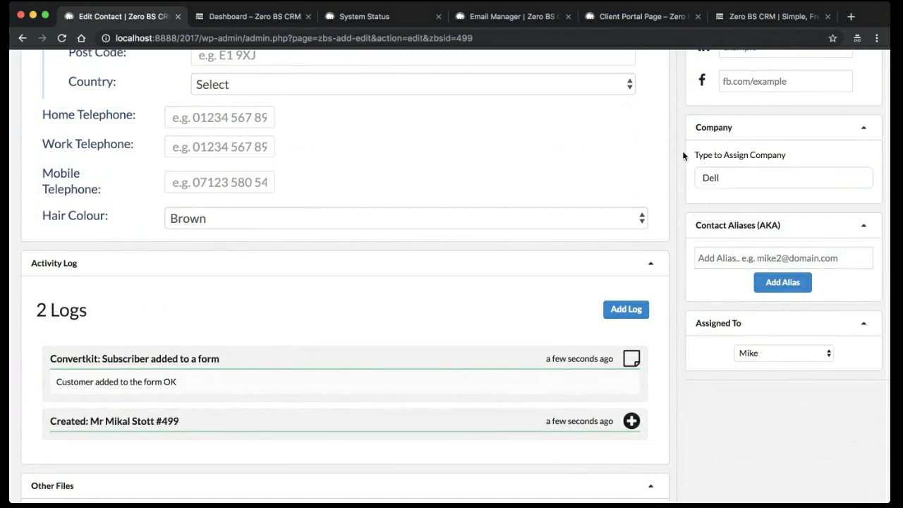
left_click(777, 177)
left_click(689, 172)
scroll(734, 176, "up", 10)
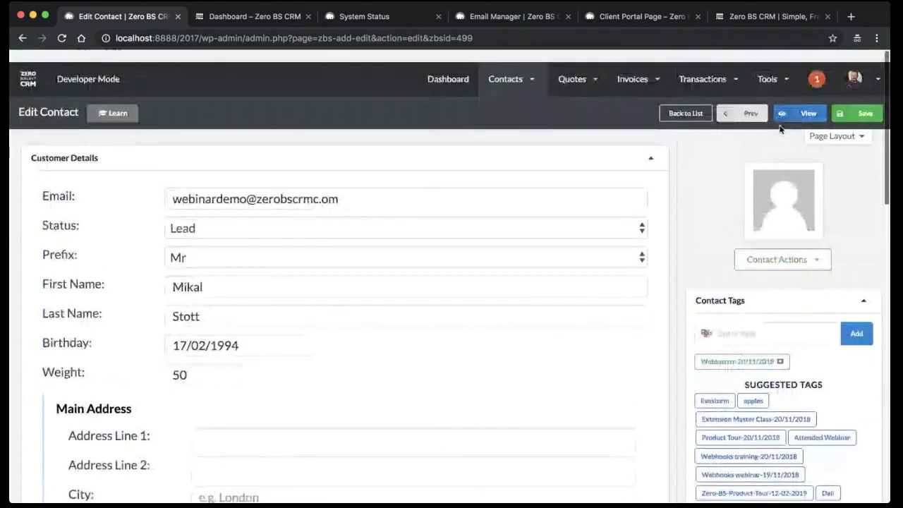
left_click(866, 101)
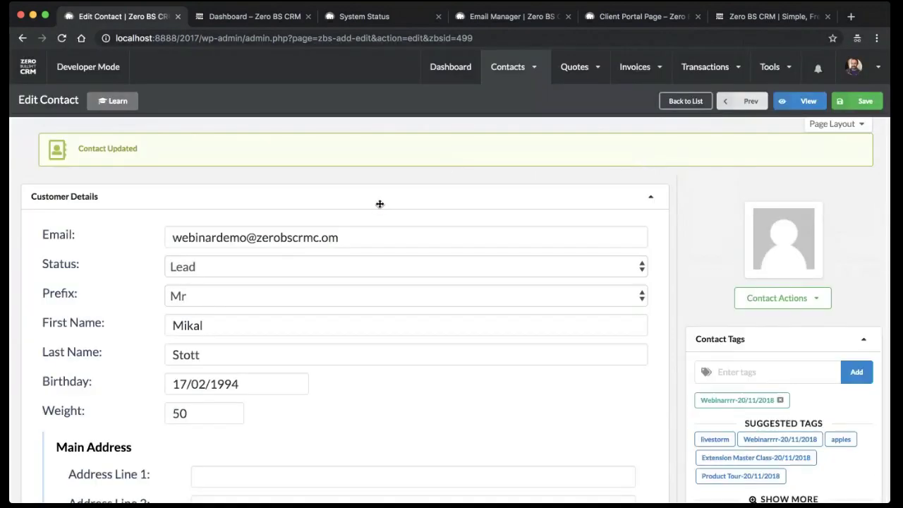
Fix the misplaced dot in the e-mail domain, save, and open the contact's view page.
left_click(320, 203)
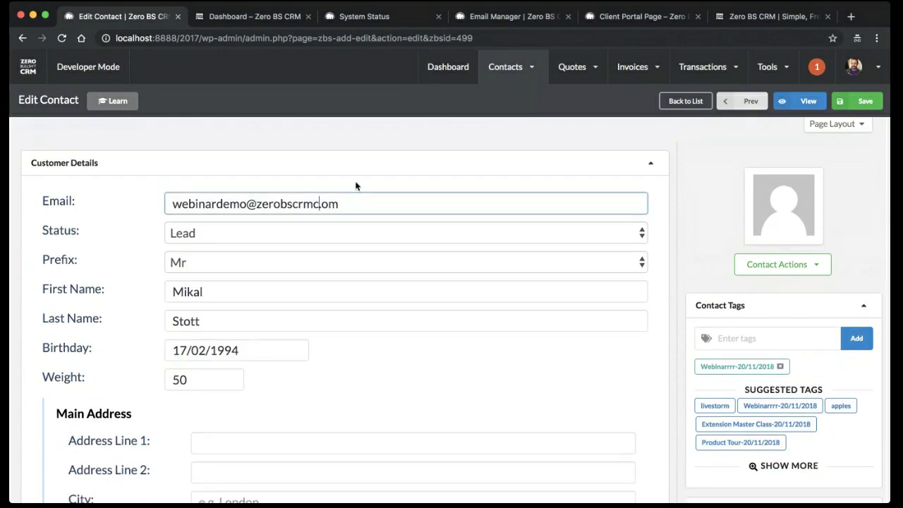
key("Delete")
key("Left")
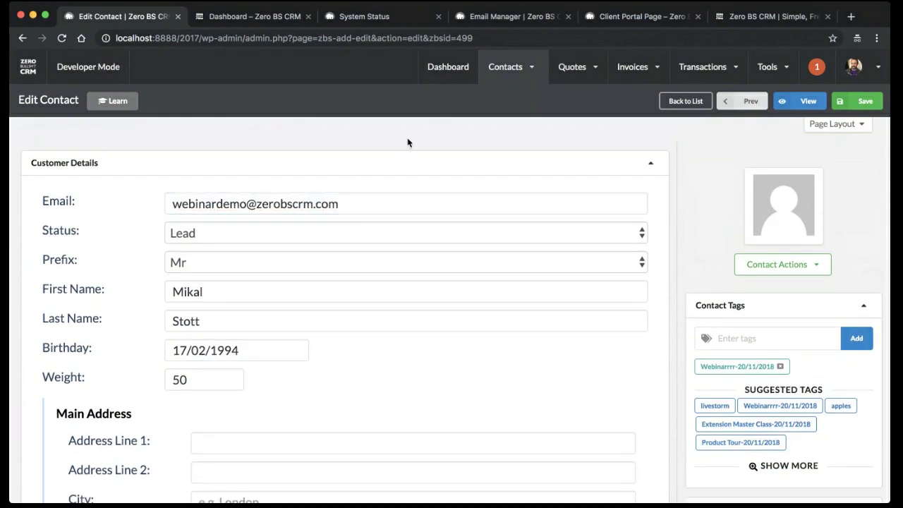
left_click(863, 101)
left_click(800, 103)
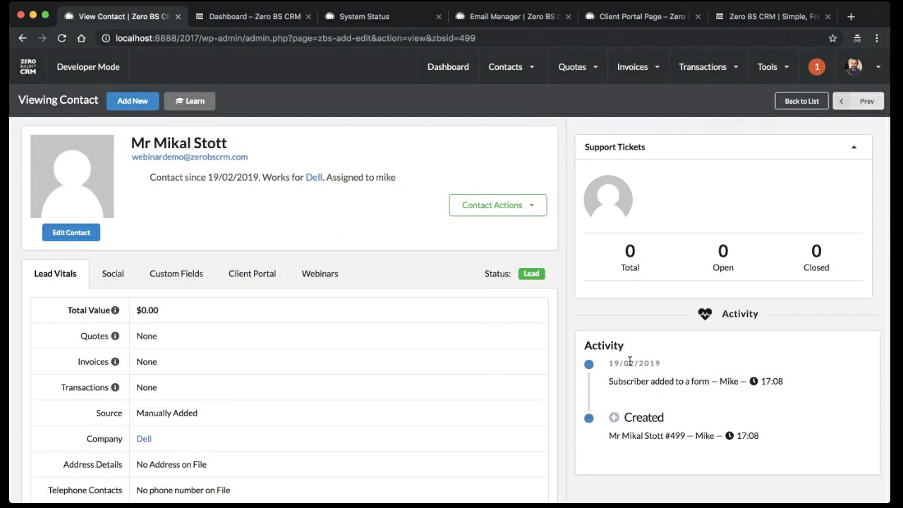
scroll(80, 291, "down", 3)
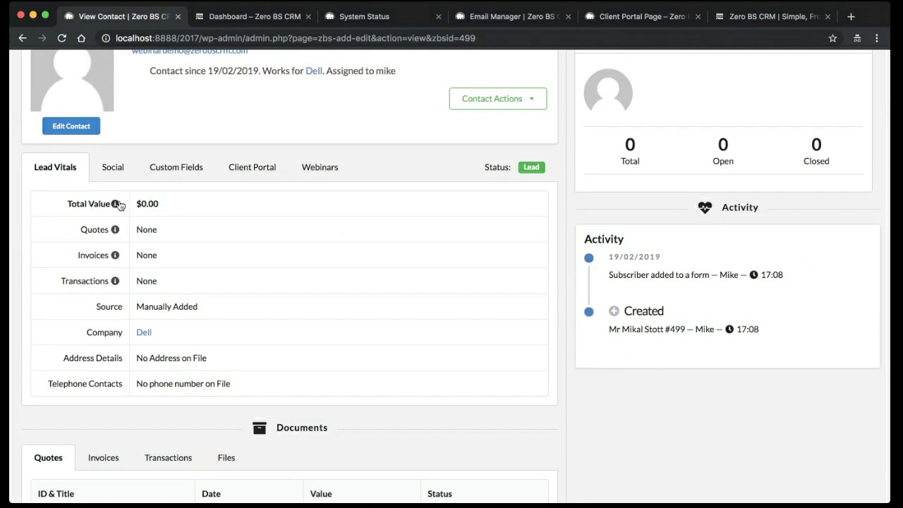
mouse_move(119, 204)
scroll(182, 228, "up", 3)
scroll(212, 331, "down", 4)
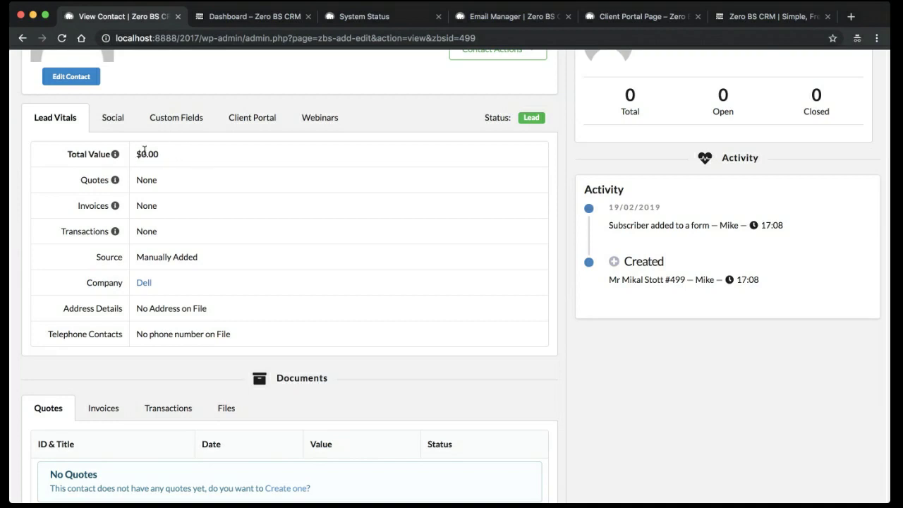
scroll(126, 328, "down", 3)
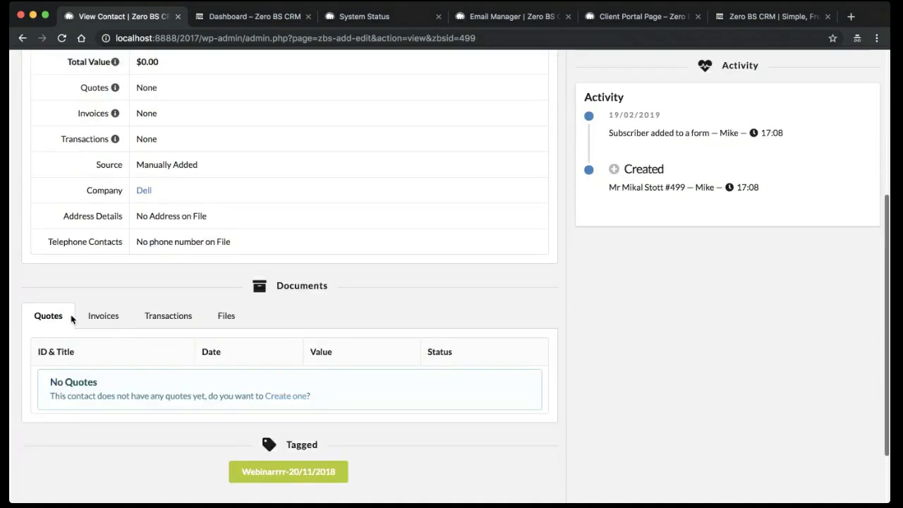
left_click(113, 319)
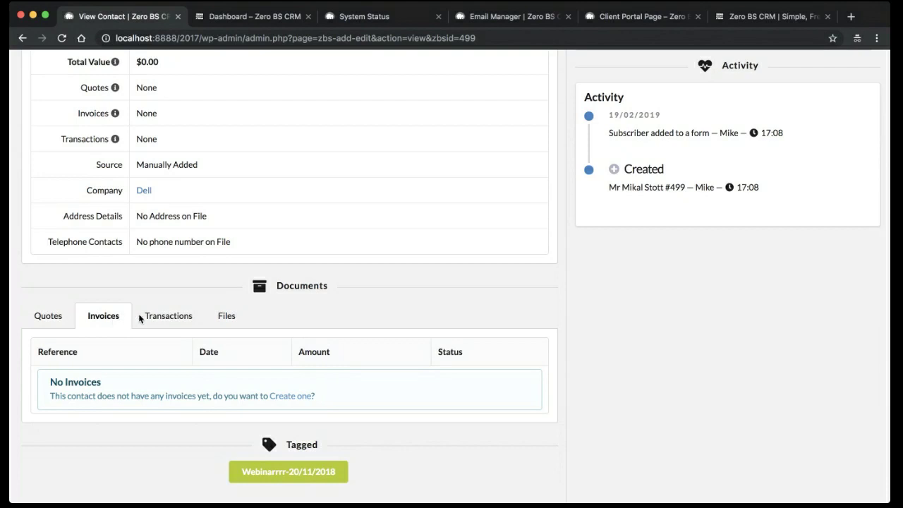
left_click(163, 319)
left_click(223, 317)
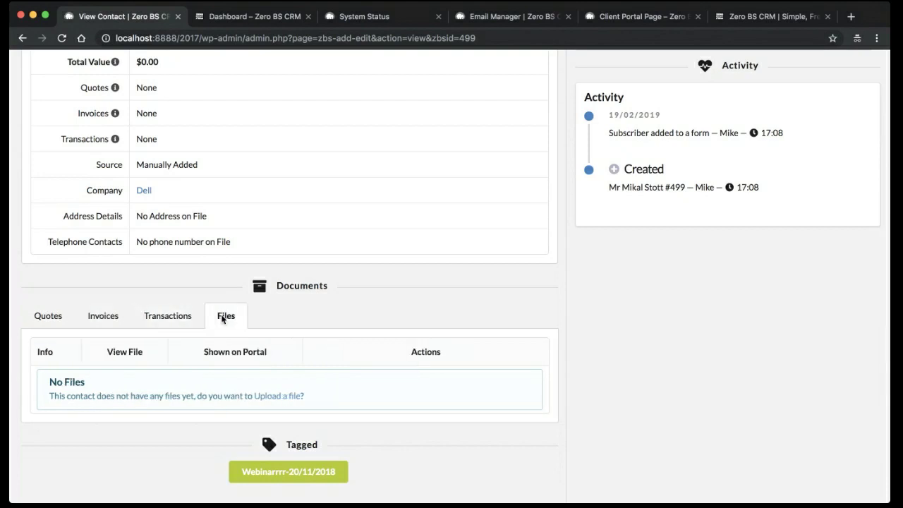
left_click(177, 317)
left_click(45, 317)
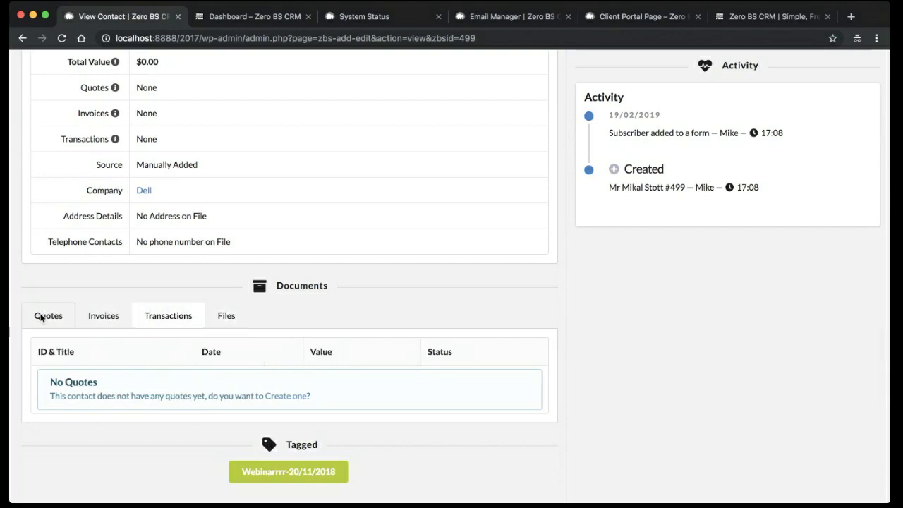
left_click(96, 319)
left_click(161, 316)
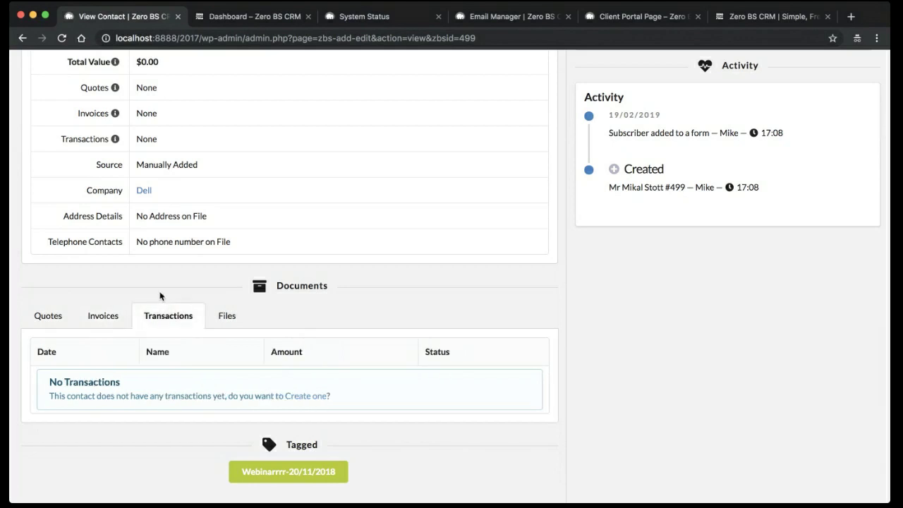
left_click(63, 318)
scroll(197, 300, "up", 5)
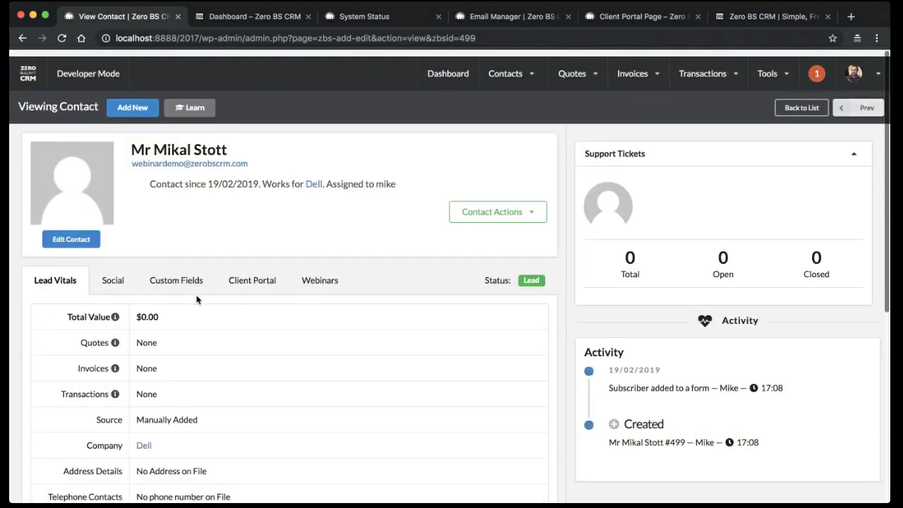
scroll(198, 375, "down", 1)
Look through the contact's Social and Custom Fields tabs.
left_click(114, 219)
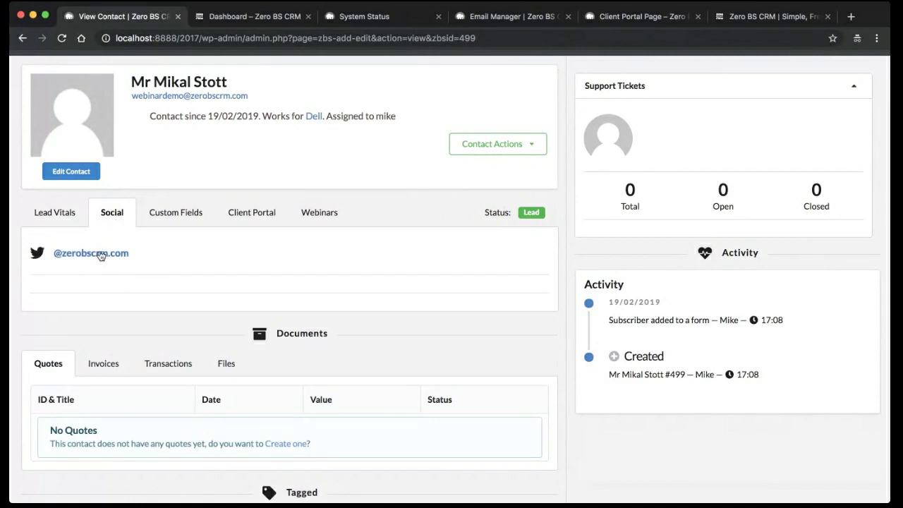
left_click(74, 214)
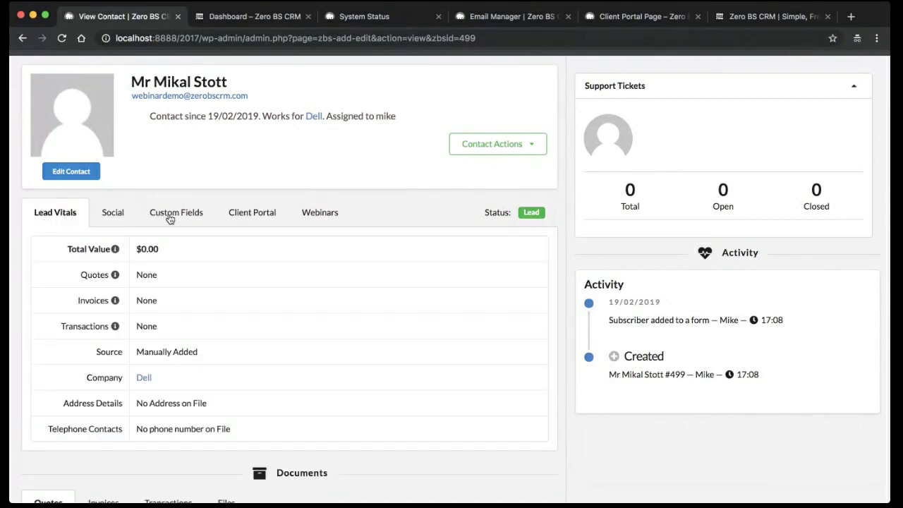
left_click(169, 219)
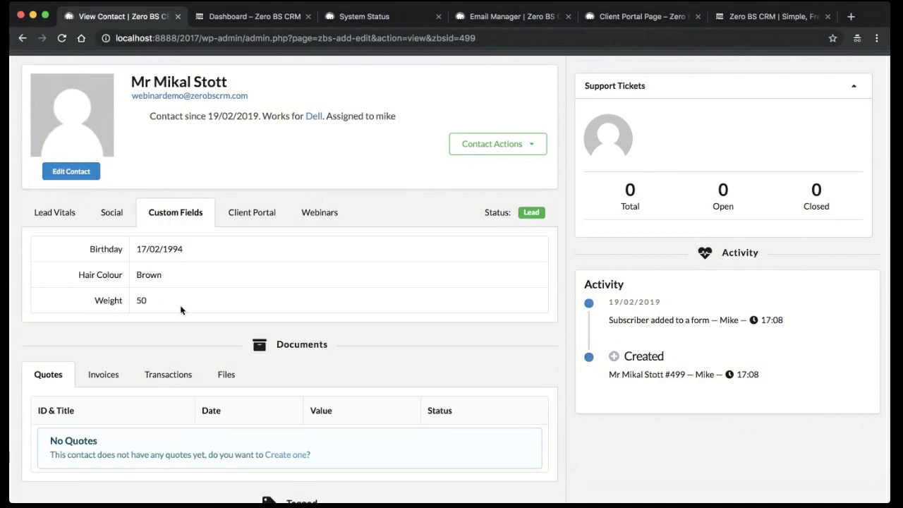
scroll(185, 312, "up", 2)
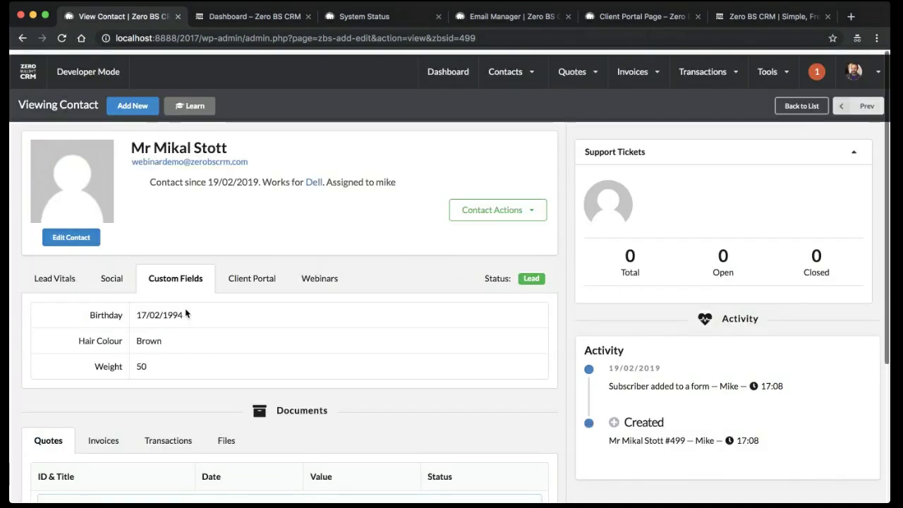
left_click(54, 276)
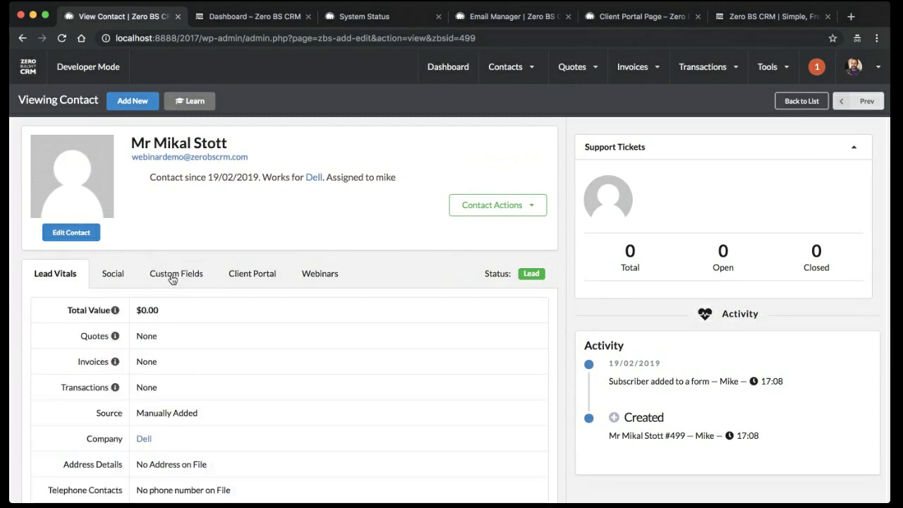
left_click(172, 279)
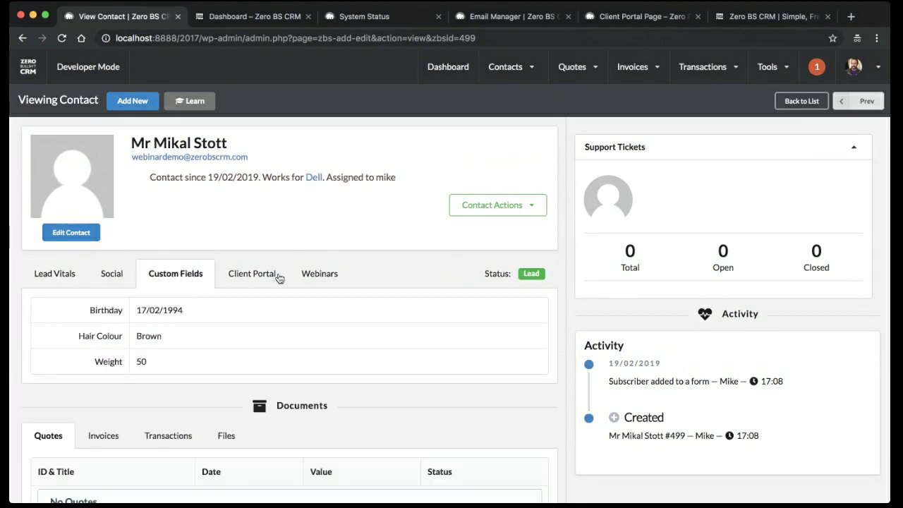
Generate a WordPress user for the contact from the Client Portal tab.
left_click(260, 280)
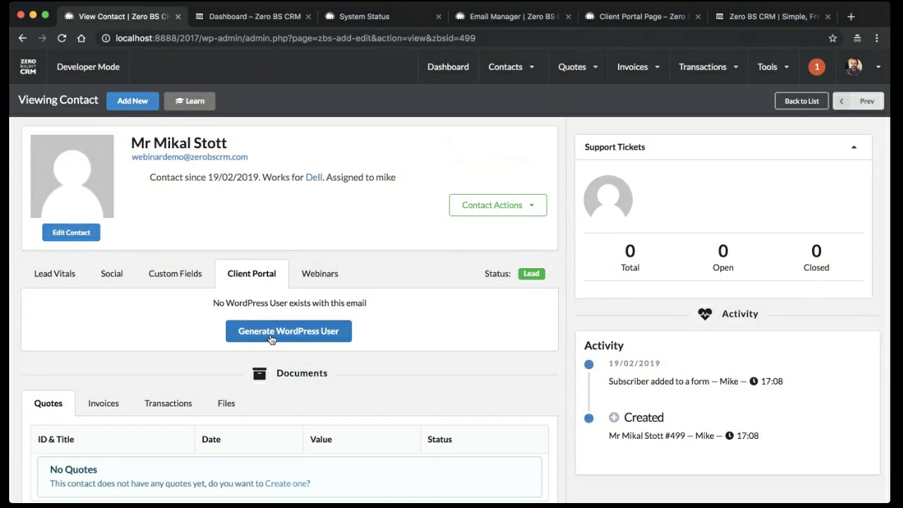
scroll(177, 360, "up", 1)
left_click(315, 337)
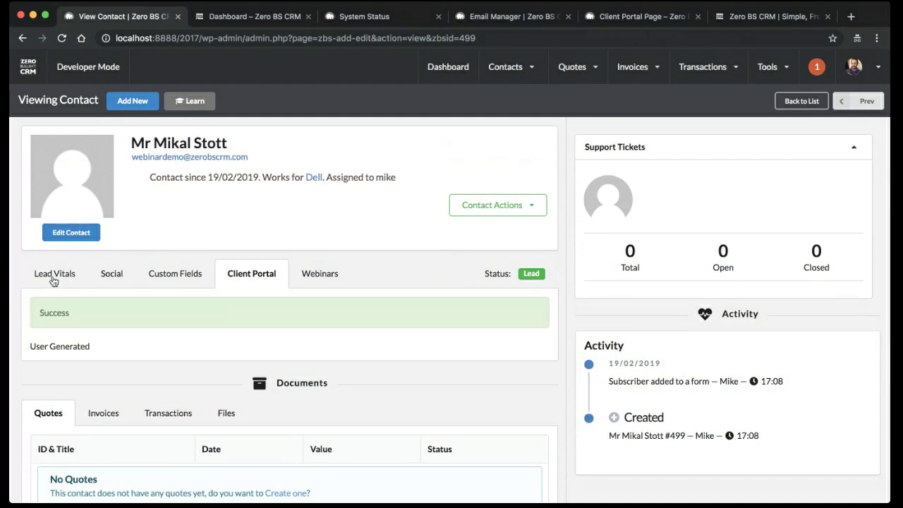
left_click(53, 280)
left_click(255, 275)
scroll(183, 342, "down", 1)
Check the contact's added date, then open its Edit Contact page from Contact Actions.
scroll(183, 342, "up", 1)
left_click_drag(255, 178, 204, 177)
left_click(271, 199)
left_click(533, 213)
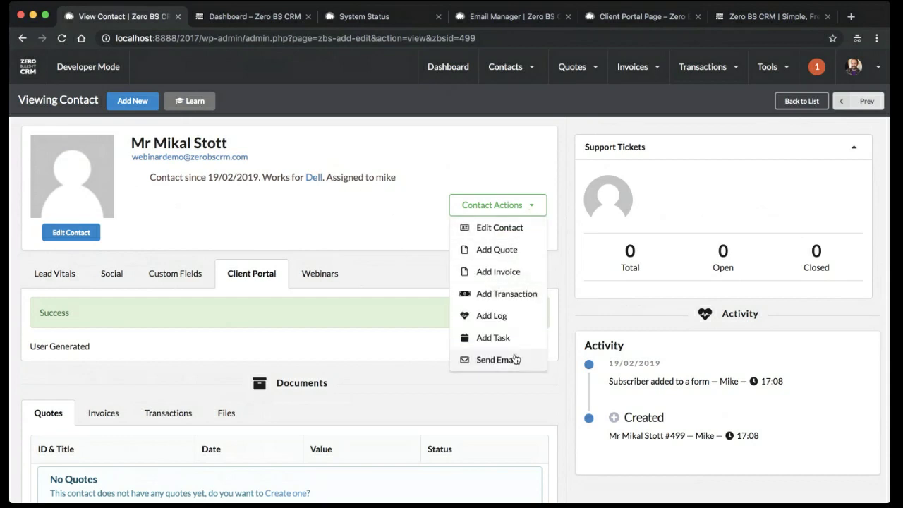
left_click(506, 231)
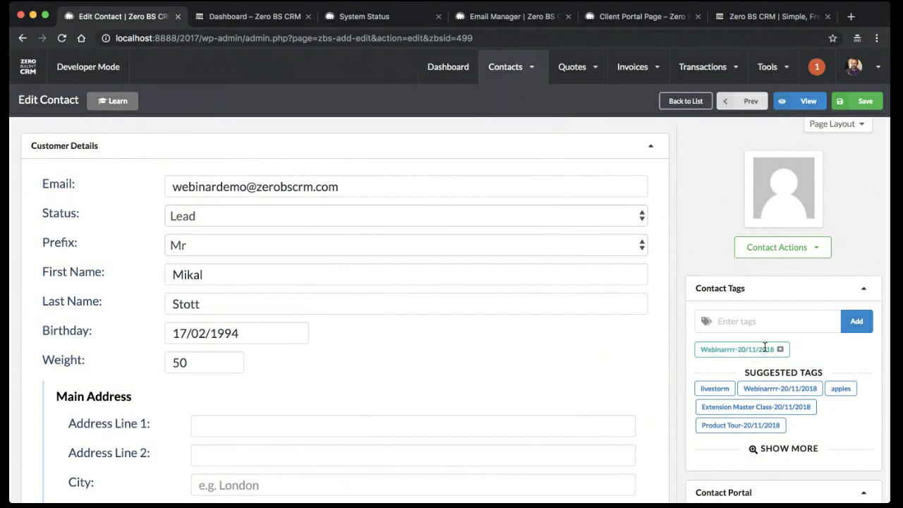
Show the 2 contacts carrying the Webinarrrr-20/11/2018 tag from the Contacts > Tags overview.
mouse_move(520, 96)
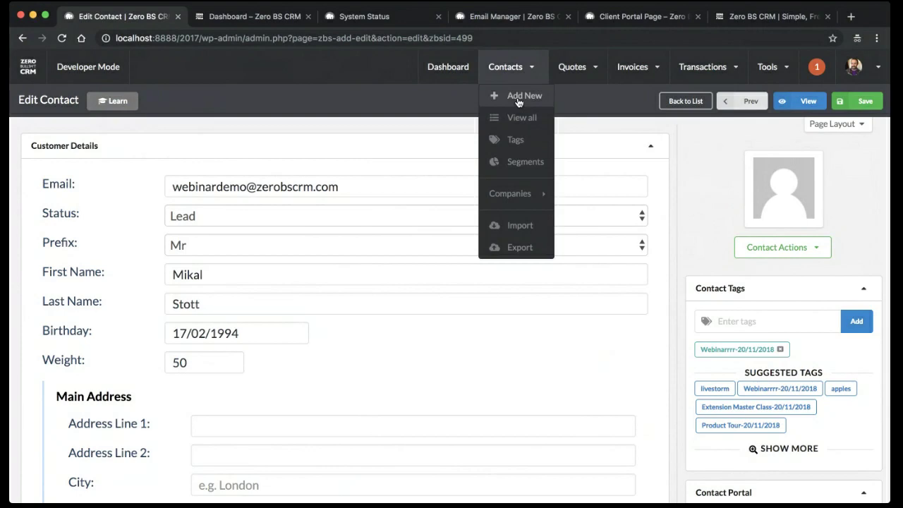
left_click(519, 139)
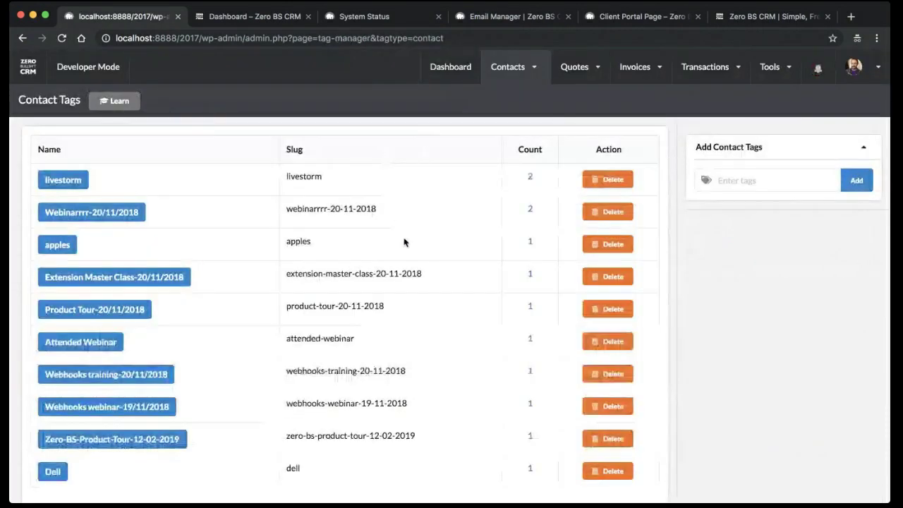
scroll(403, 242, "down", 3)
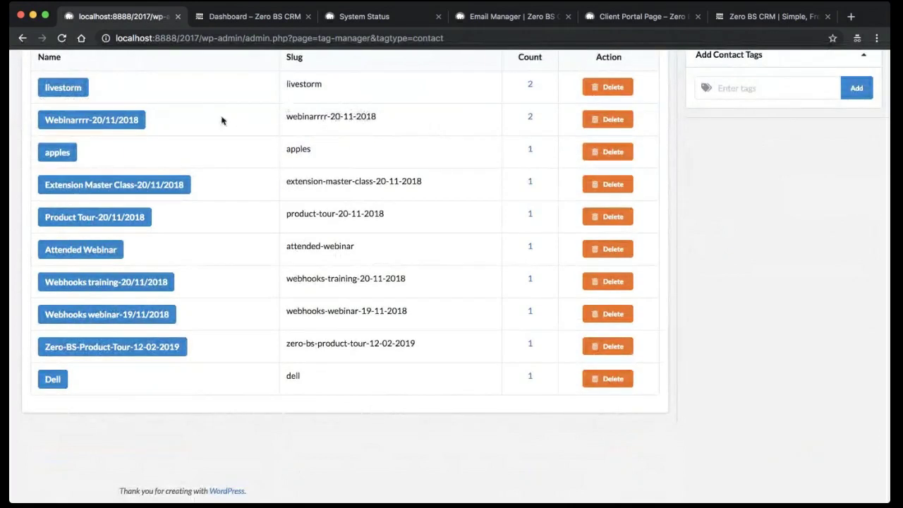
left_click(530, 117)
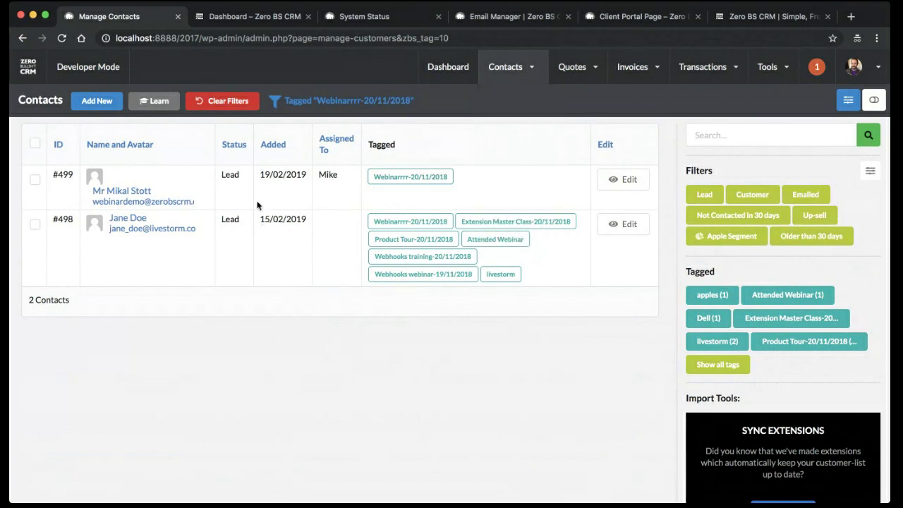
Switch the first Webinarrrr-tagged contact from Lead to Customer and open its record.
left_click(239, 187)
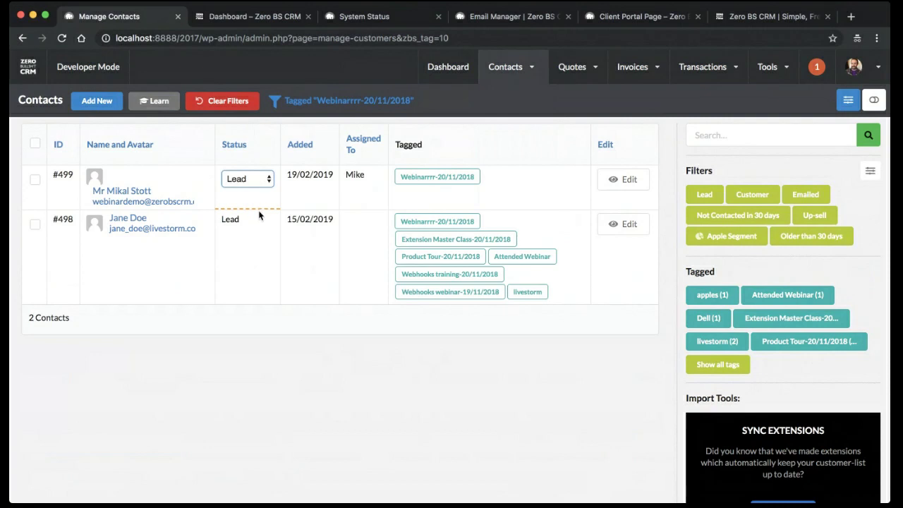
key("c")
left_click(294, 196)
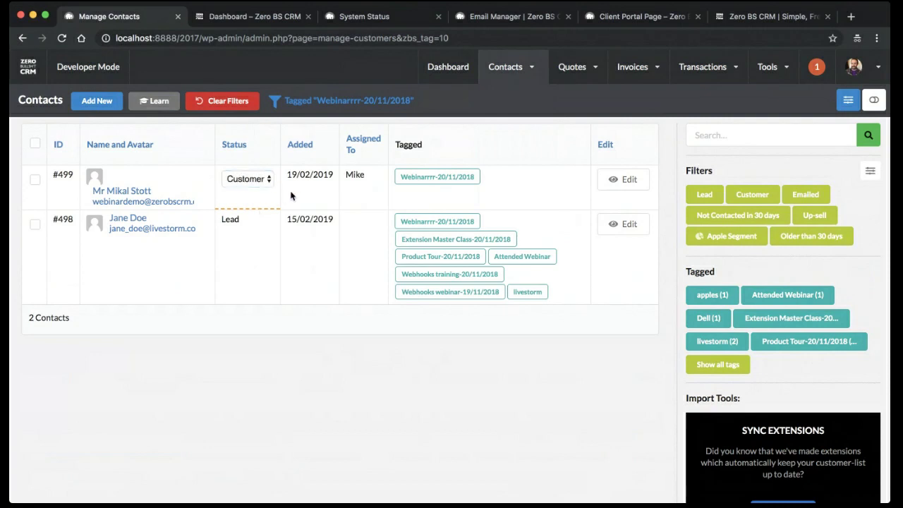
left_click(121, 192)
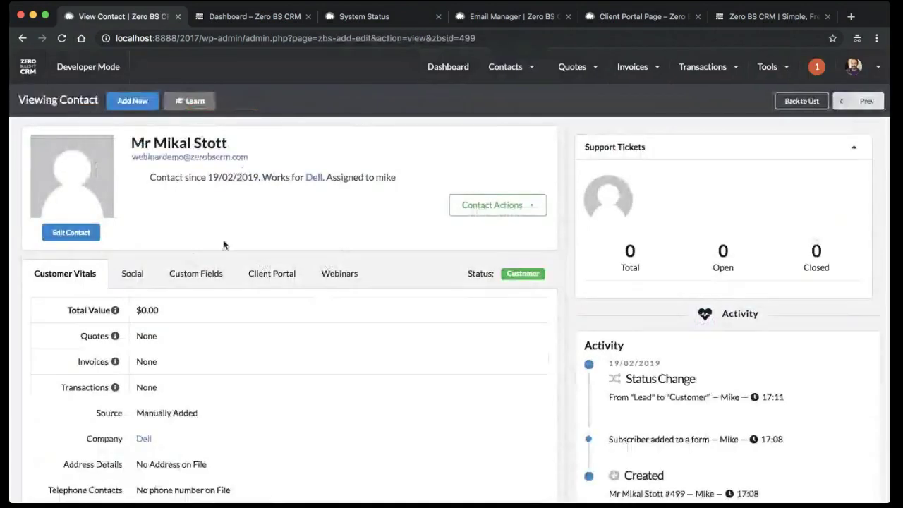
scroll(450, 301, "down", 2)
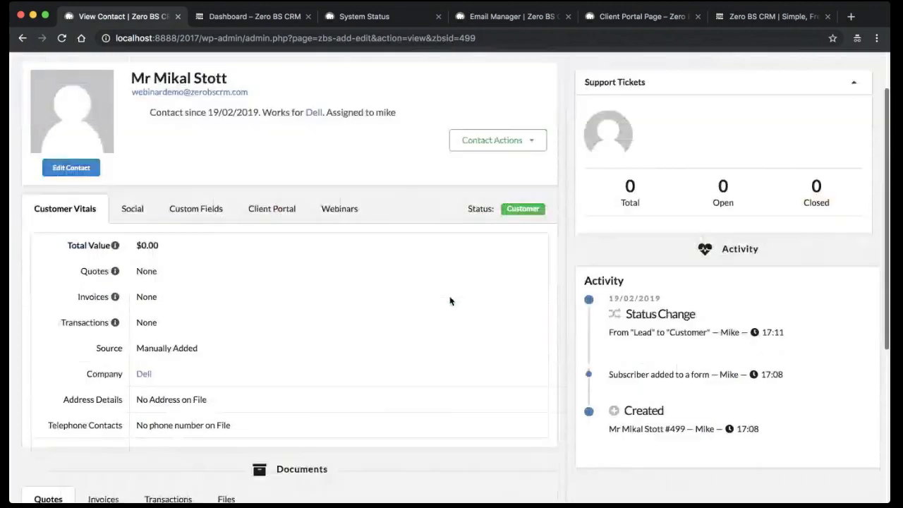
scroll(667, 332, "up", 1)
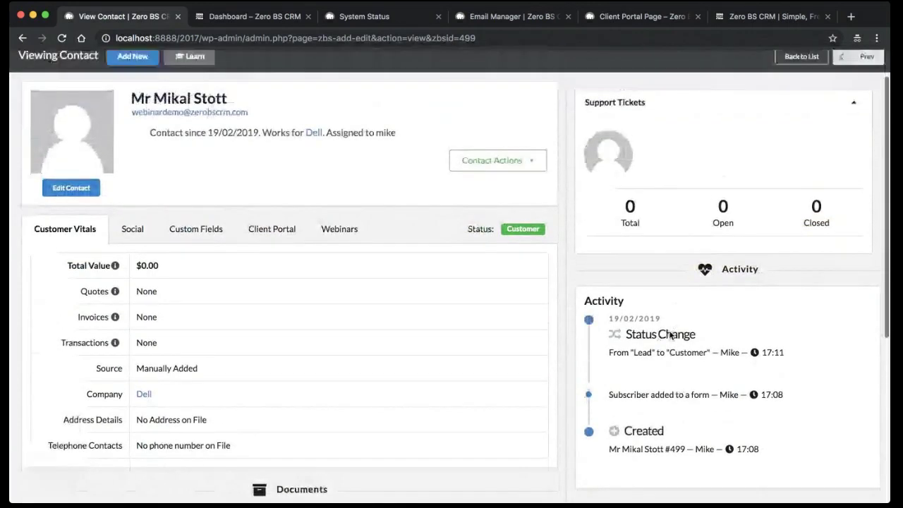
scroll(671, 334, "up", 2)
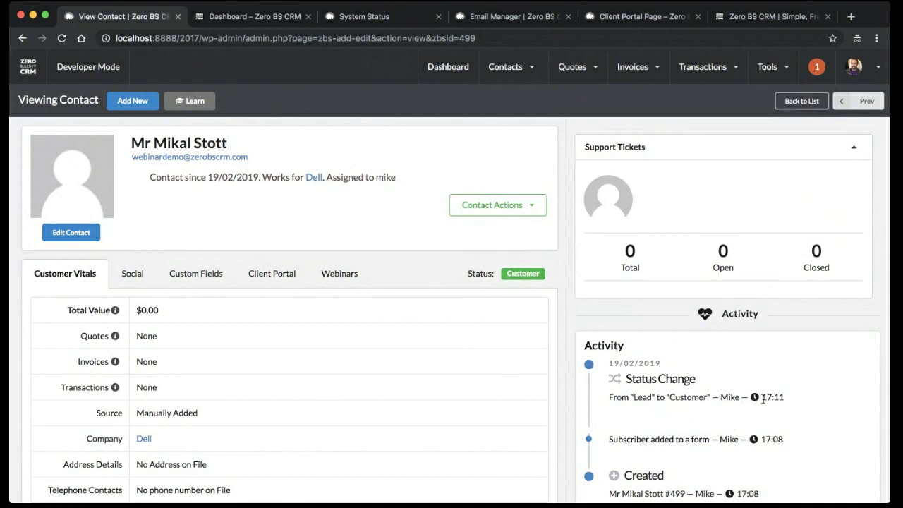
left_click_drag(807, 398, 610, 358)
left_click(725, 362)
mouse_move(505, 75)
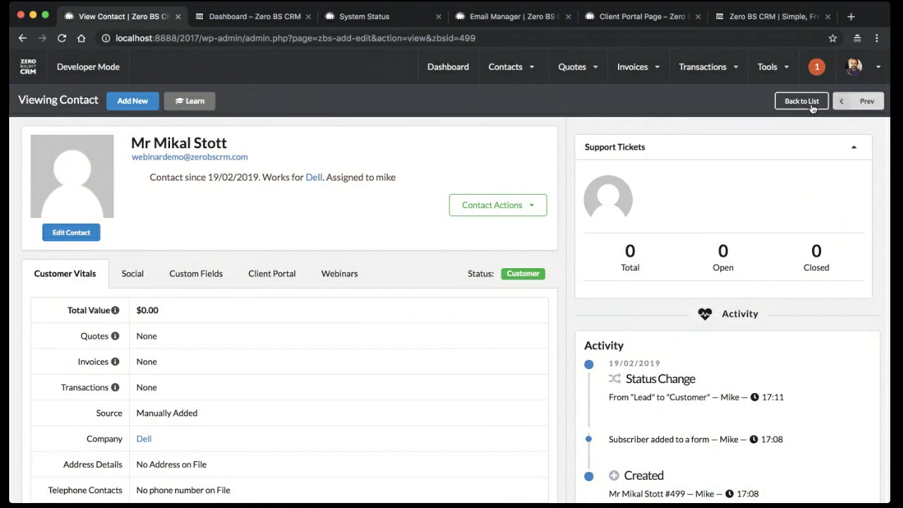
Step back three contact records with Prev.
left_click(862, 103)
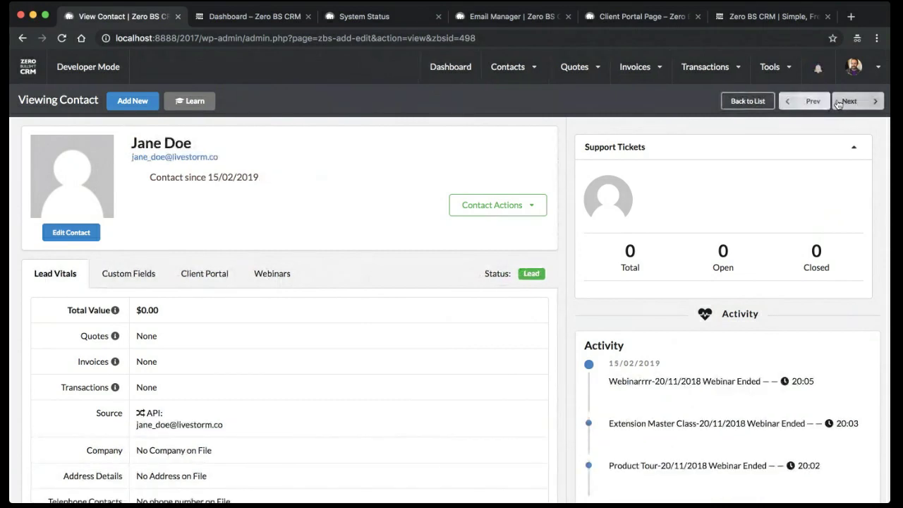
left_click(812, 102)
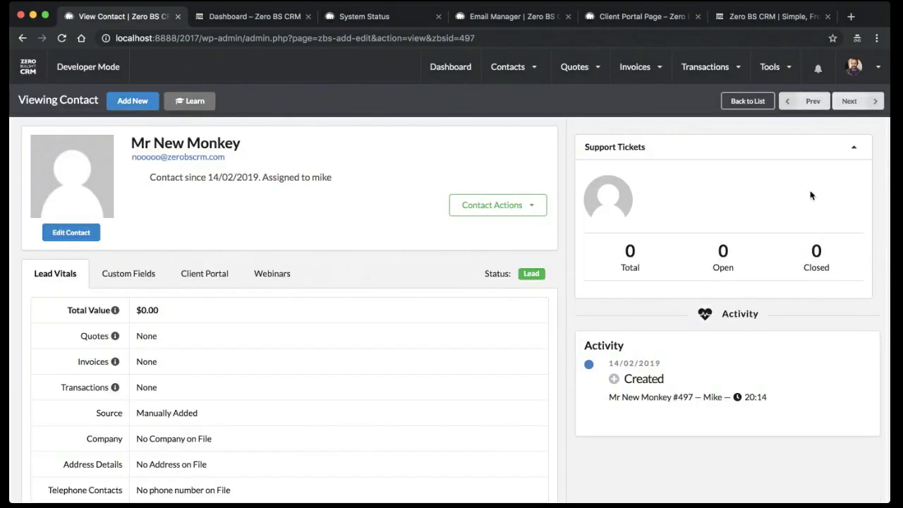
left_click(810, 104)
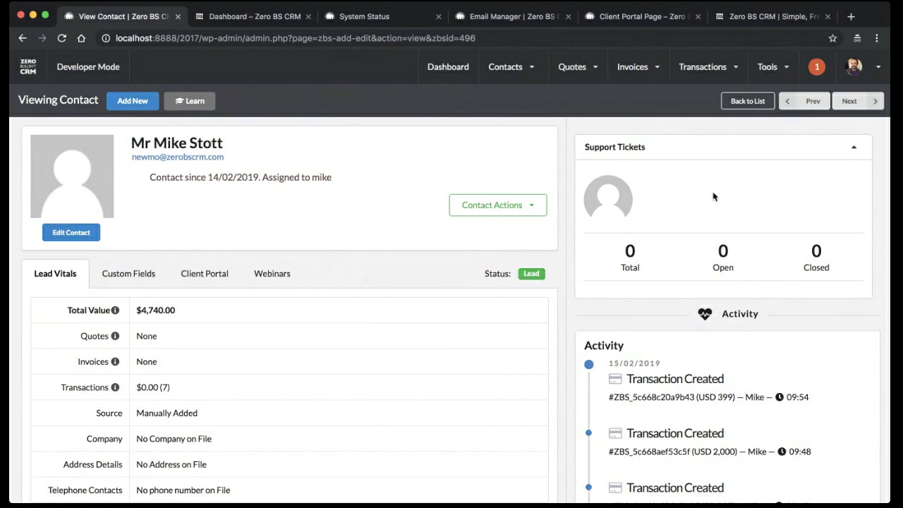
scroll(696, 291, "down", 3)
scroll(697, 291, "down", 5)
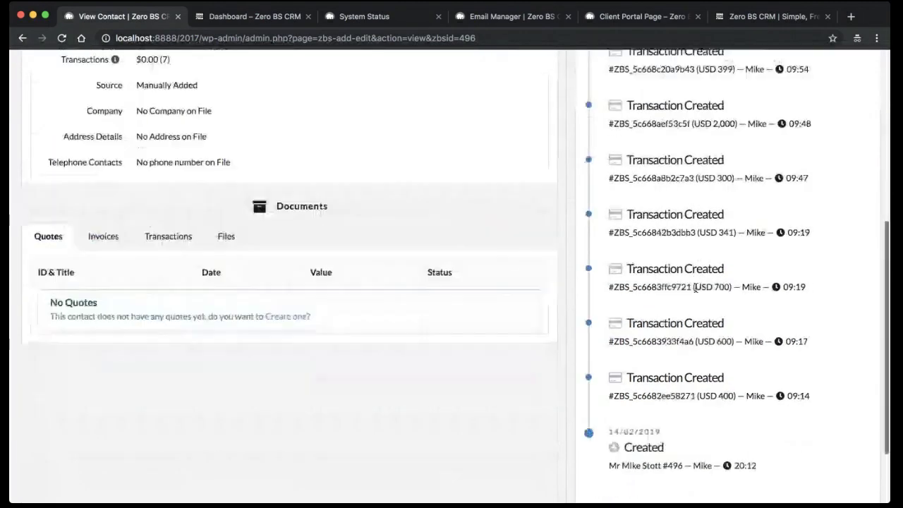
scroll(697, 288, "up", 3)
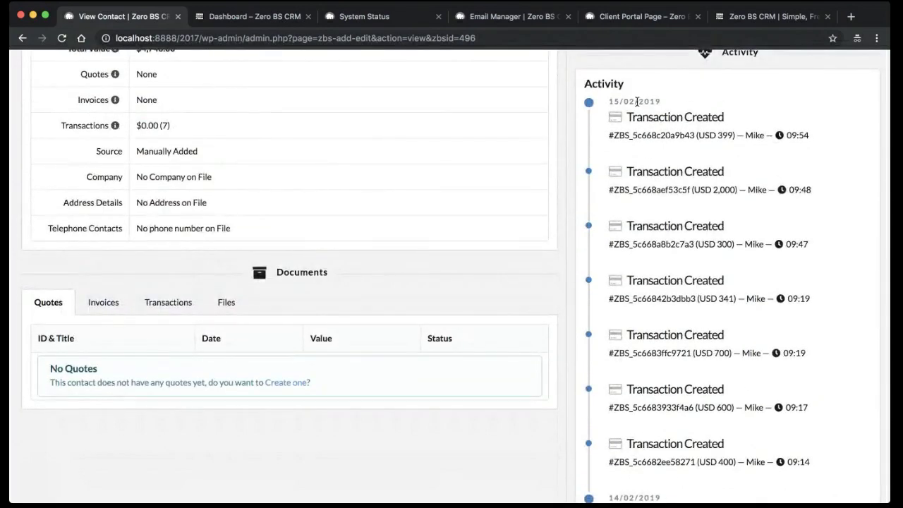
Browse this contact's Transactions, Invoices and Quotes tabs.
left_click(168, 302)
scroll(184, 302, "down", 3)
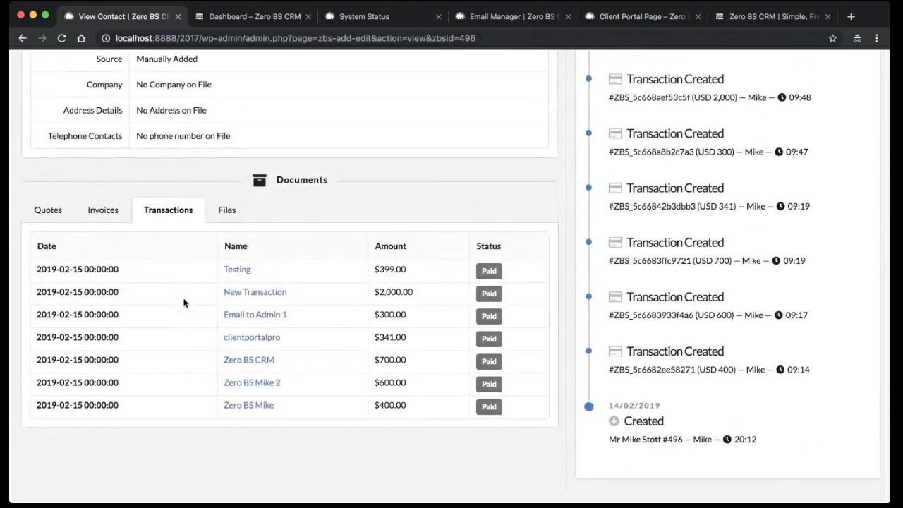
scroll(188, 308, "up", 2)
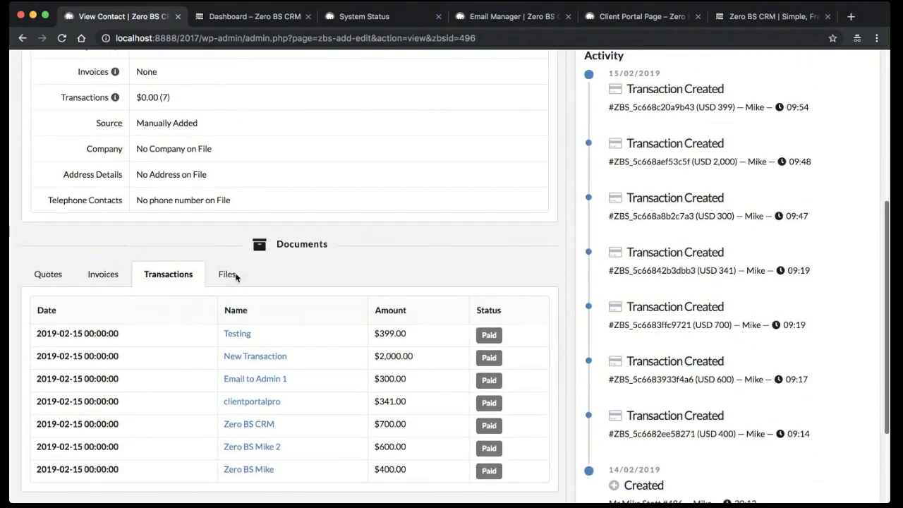
left_click(105, 276)
left_click(51, 276)
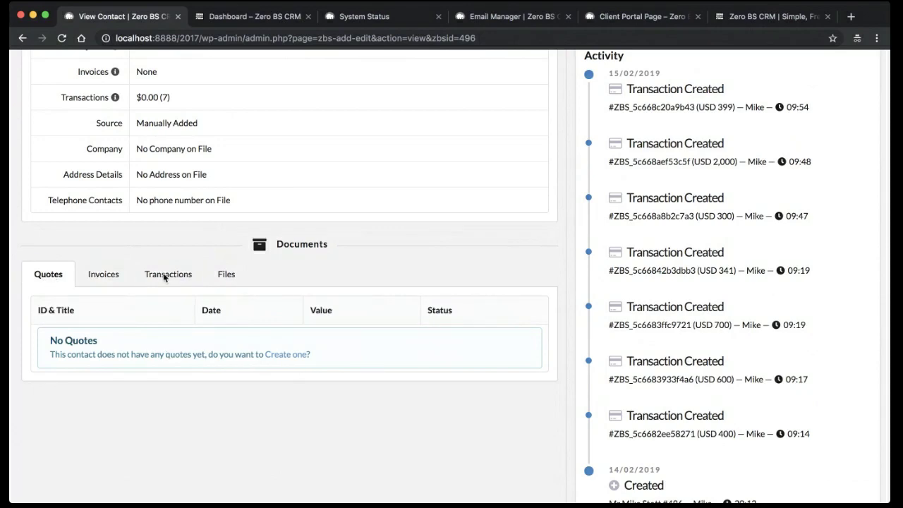
left_click(163, 276)
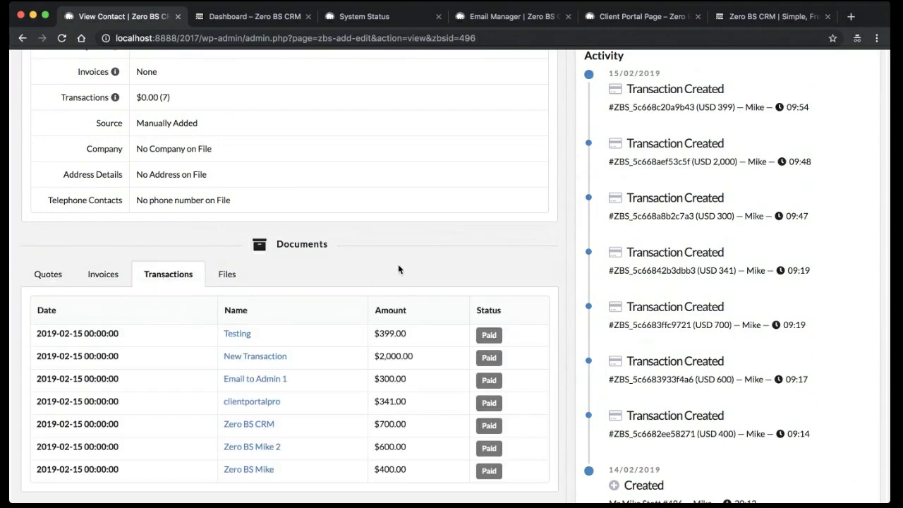
scroll(397, 268, "up", 5)
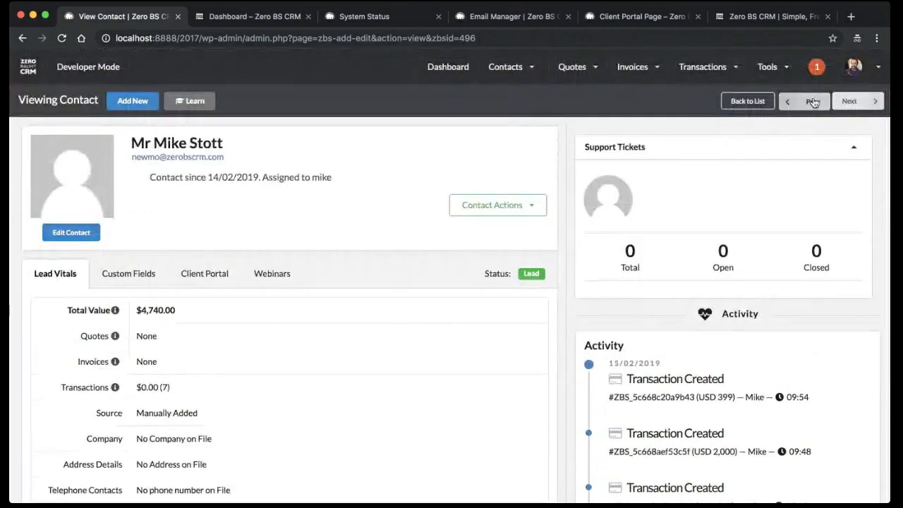
Go back two more records to the lead showing a Mail Broadcast sent entry.
left_click(813, 102)
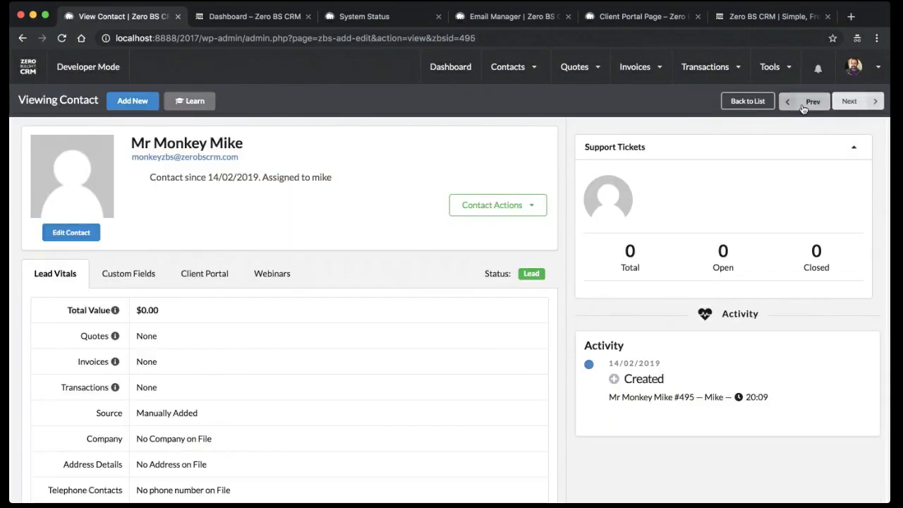
left_click(806, 104)
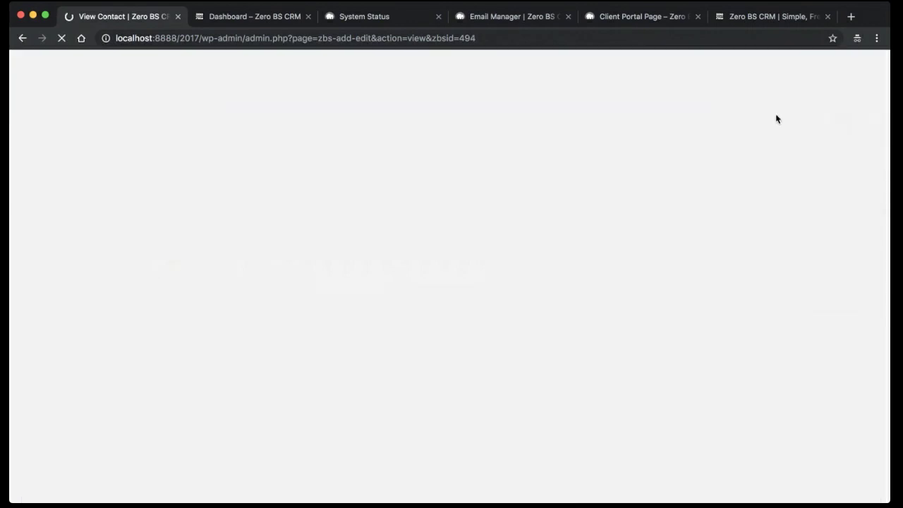
scroll(541, 241, "down", 5)
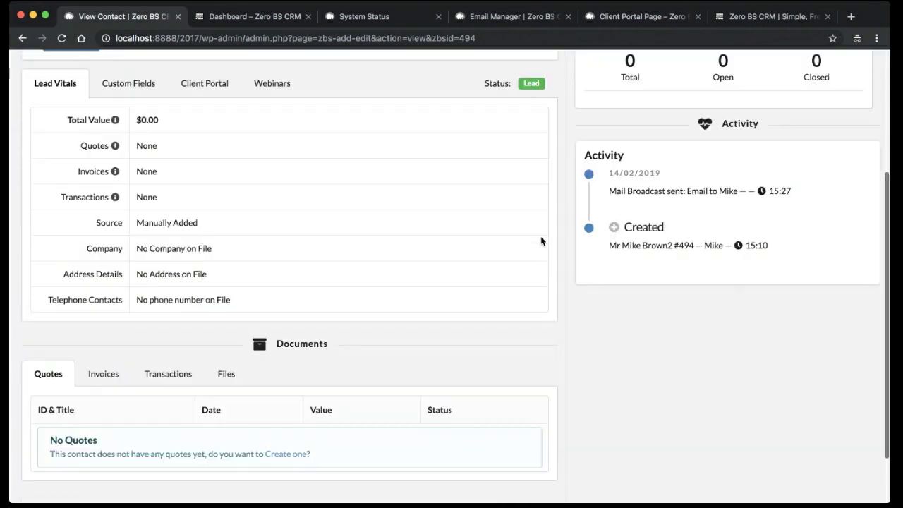
scroll(541, 240, "down", 2)
scroll(540, 238, "up", 8)
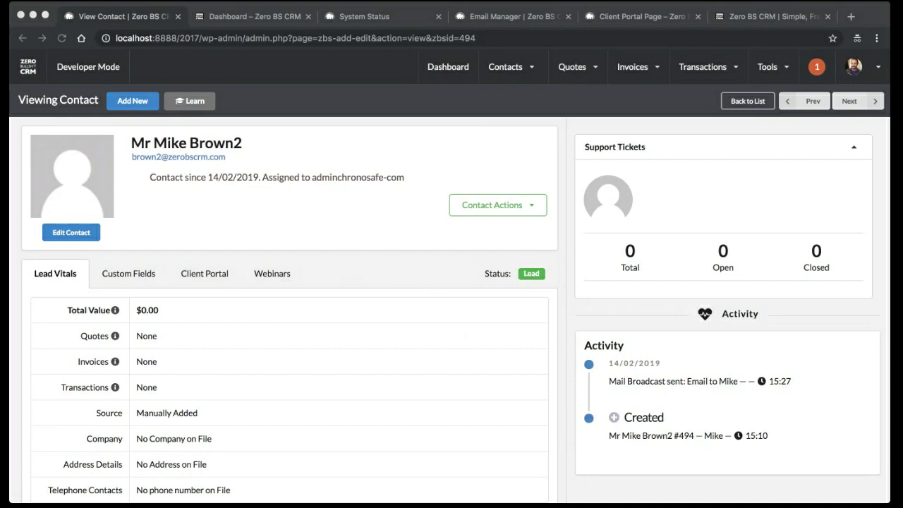
In Settings > Custom Fields, change Contact Status to 'Lead,Donor, Customer'.
mouse_move(866, 75)
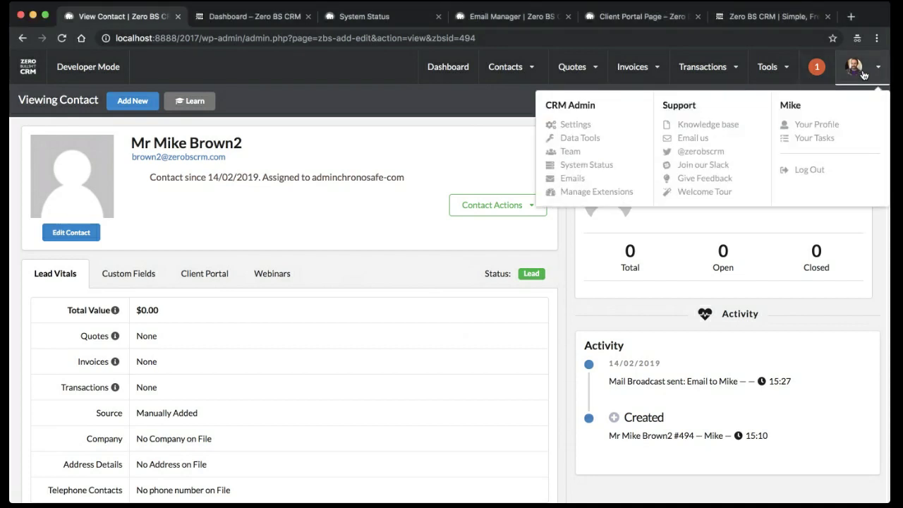
left_click(576, 125)
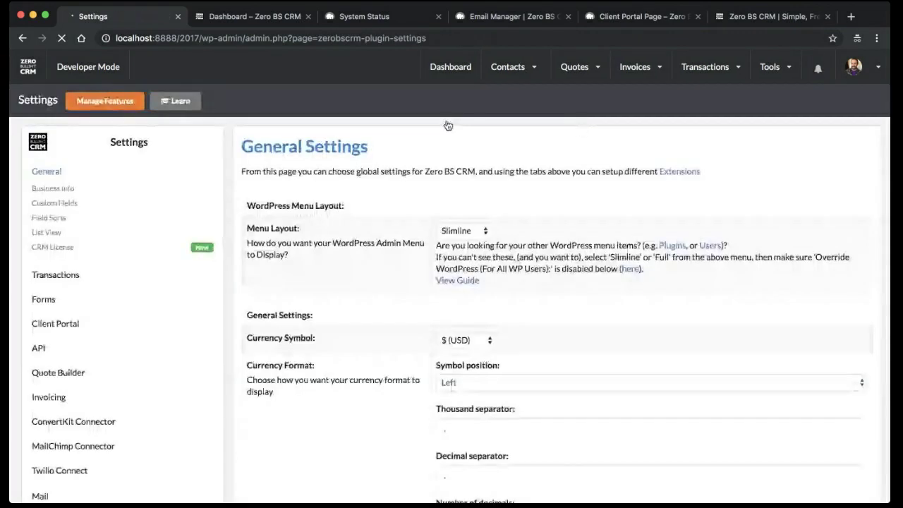
left_click(64, 202)
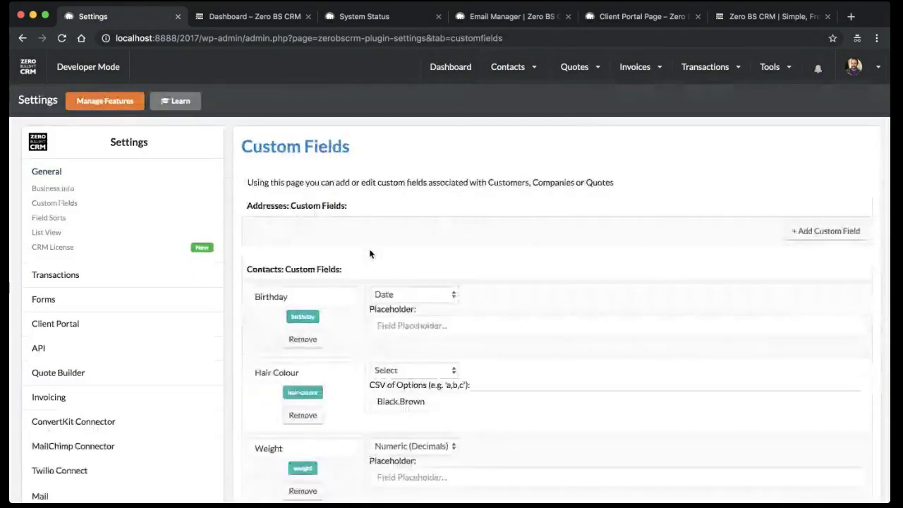
scroll(370, 254, "down", 3)
scroll(370, 254, "down", 8)
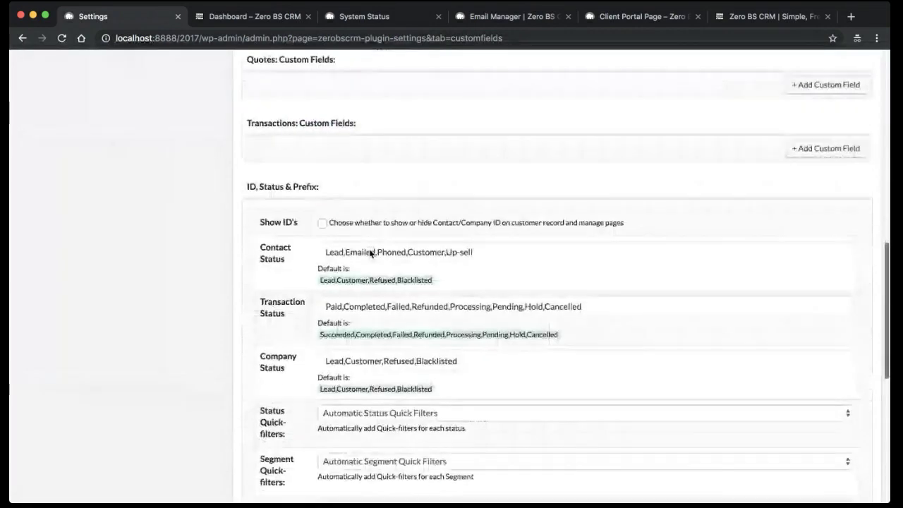
left_click(487, 252)
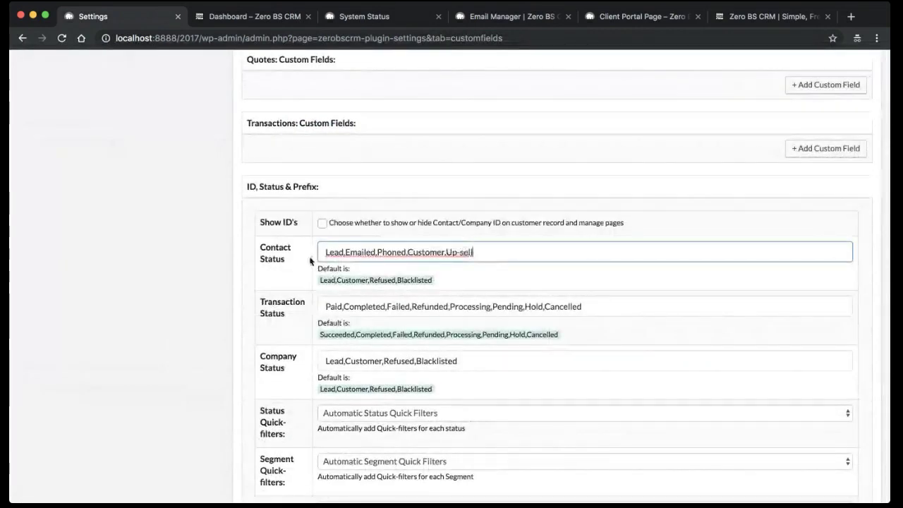
left_click_drag(490, 252, 291, 254)
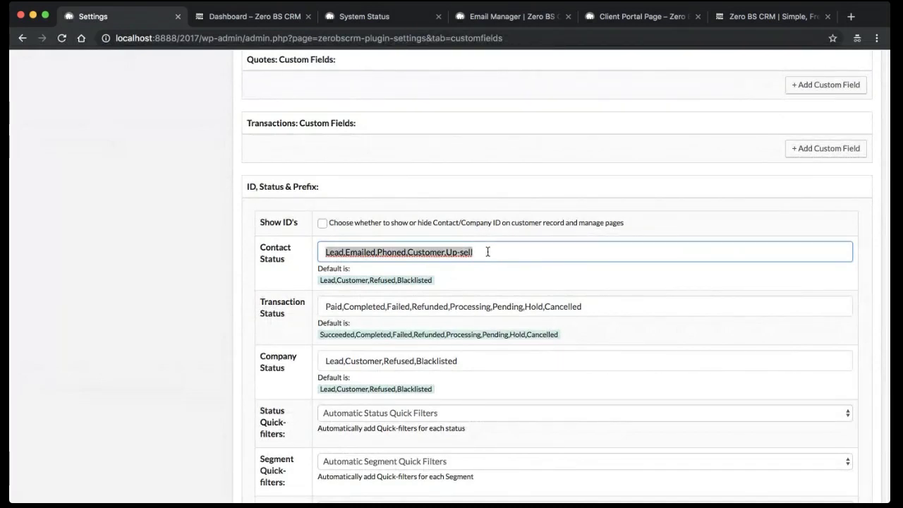
left_click(498, 289)
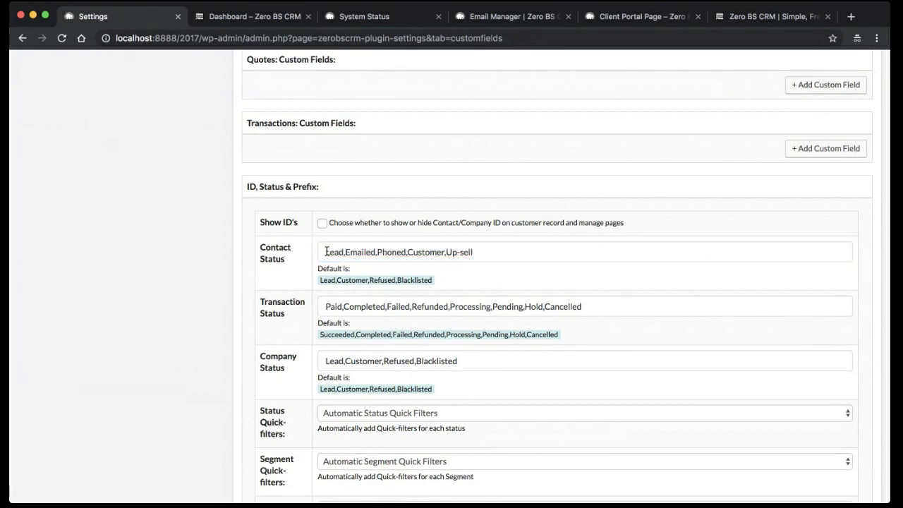
left_click_drag(509, 256, 347, 252)
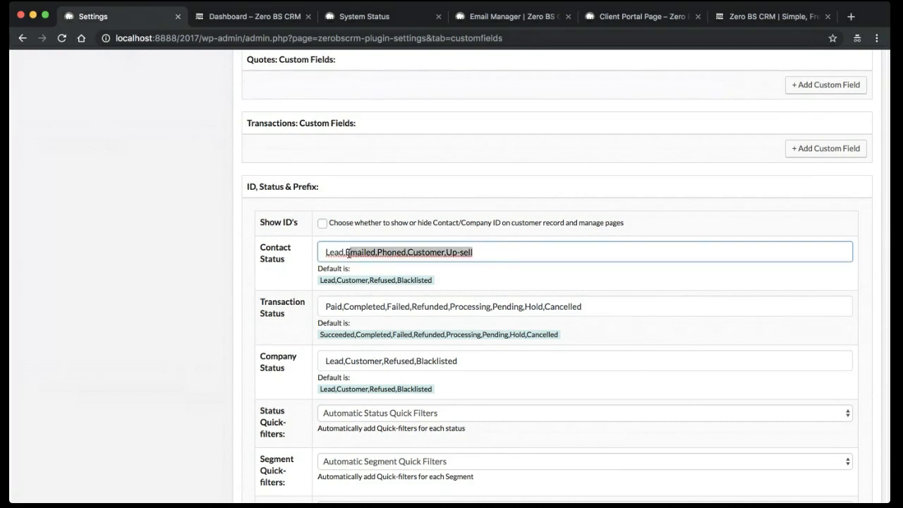
key("BackSpace")
type("Don")
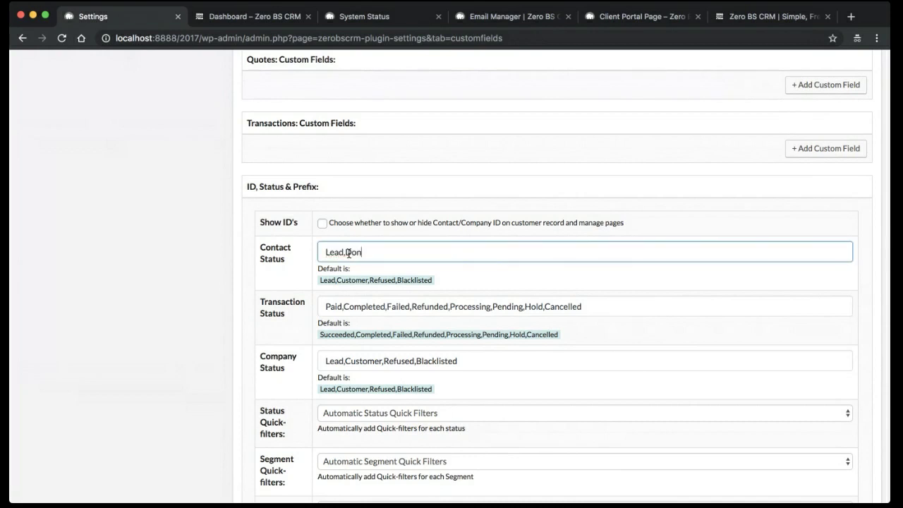
type("or, Customer")
left_click(491, 278)
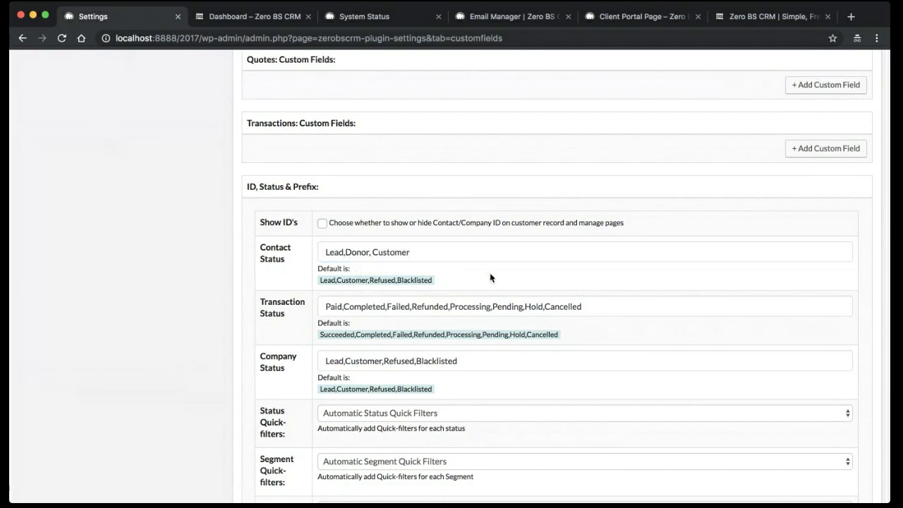
Insert Donor before Customer in Funnel Statuses and save the custom fields.
scroll(490, 276, "down", 10)
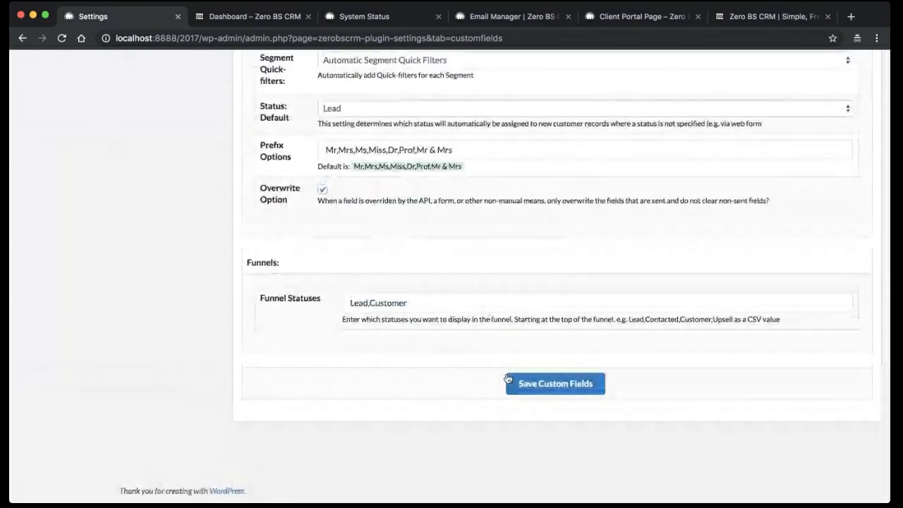
left_click(370, 303)
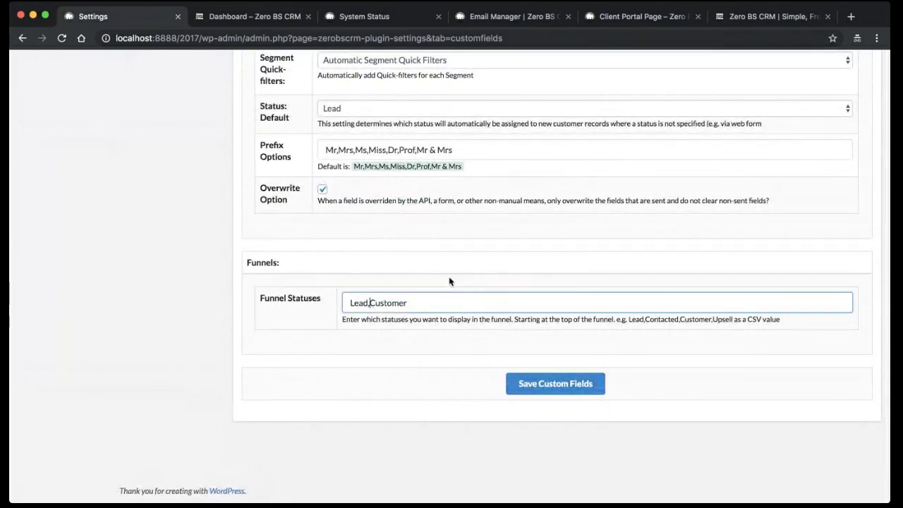
type("Donor,")
scroll(505, 359, "up", 5)
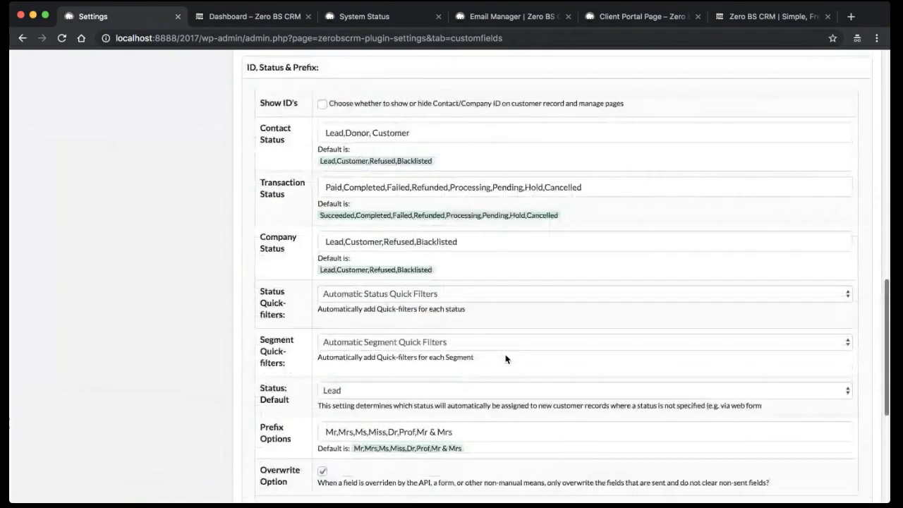
scroll(505, 359, "down", 3)
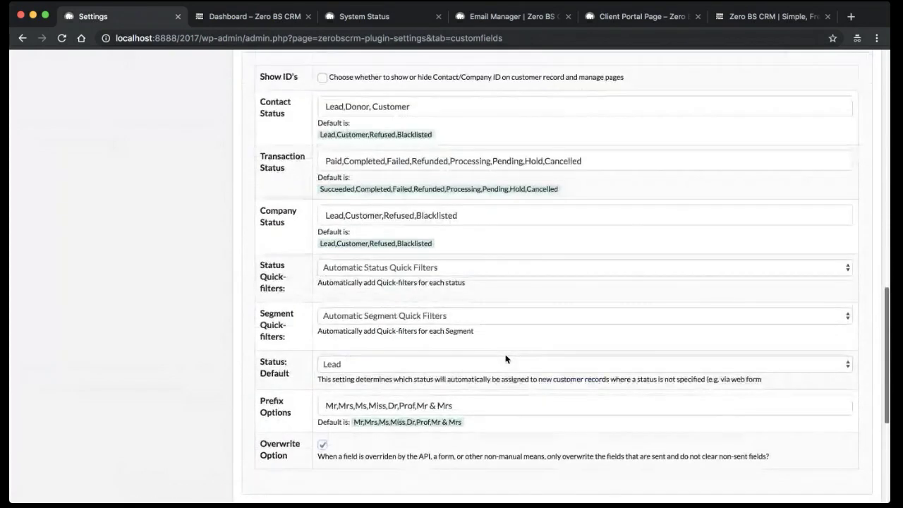
scroll(505, 359, "up", 1)
scroll(505, 359, "down", 5)
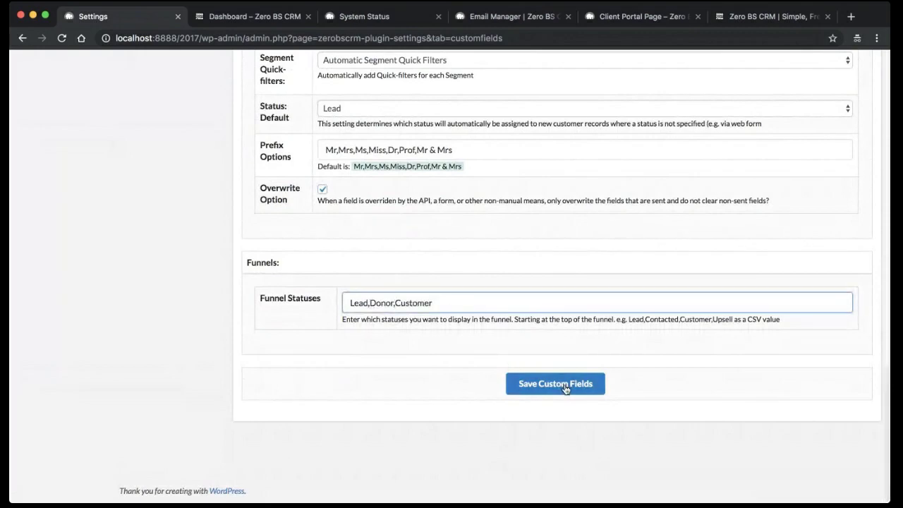
left_click(565, 388)
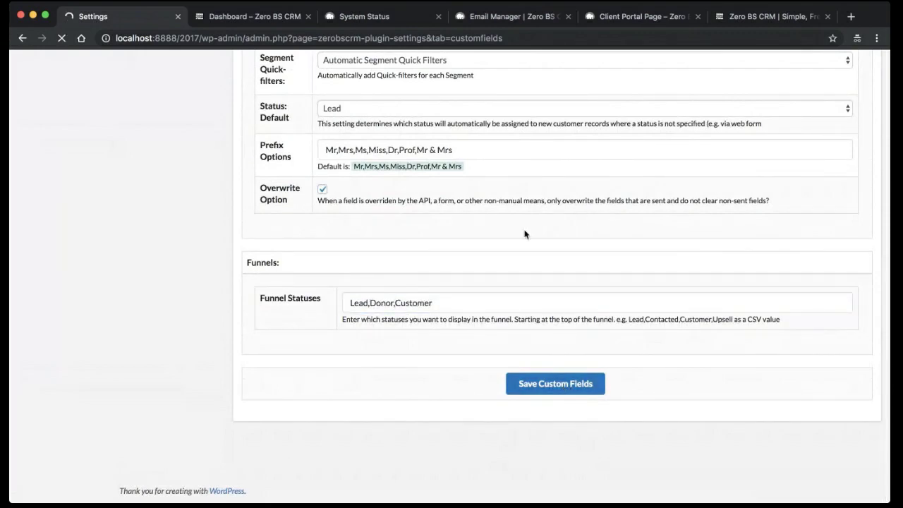
Reload the Custom Fields settings page to confirm the Donor status was saved.
scroll(557, 225, "down", 3)
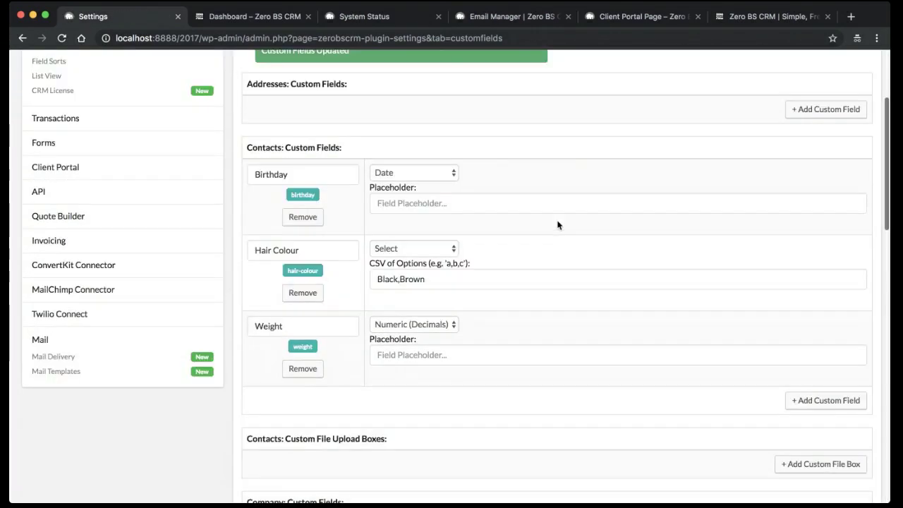
scroll(558, 225, "up", 3)
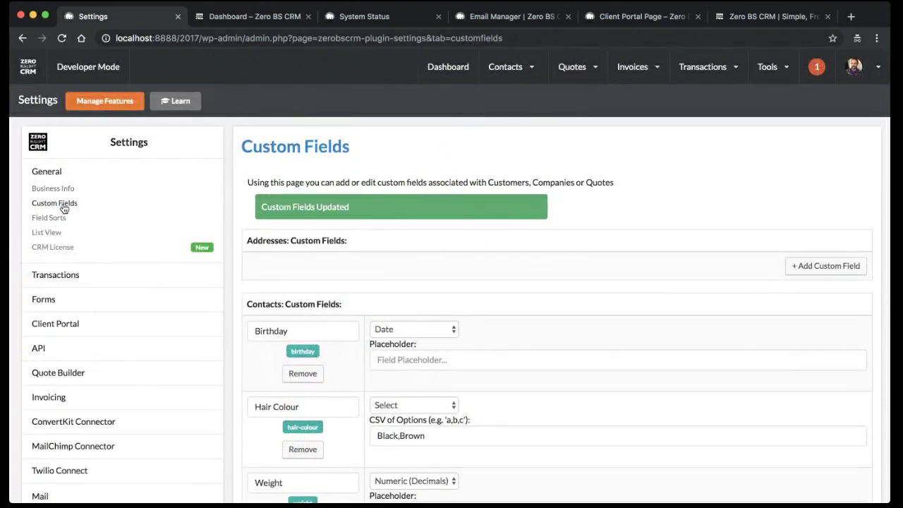
scroll(329, 325, "down", 5)
scroll(328, 282, "up", 2)
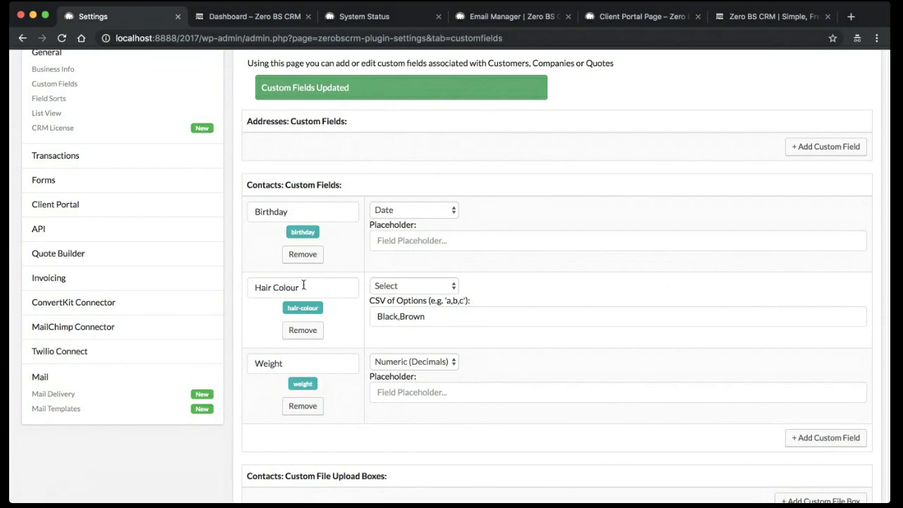
scroll(345, 381, "up", 3)
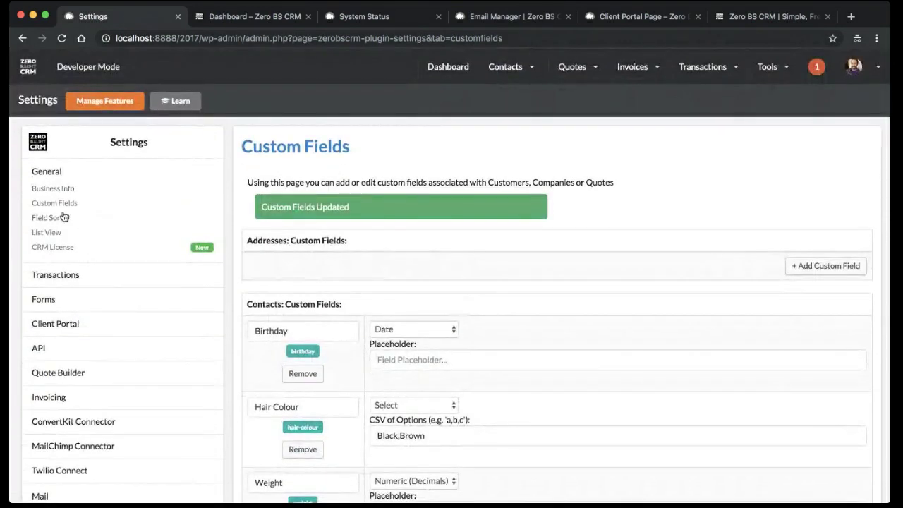
left_click(62, 207)
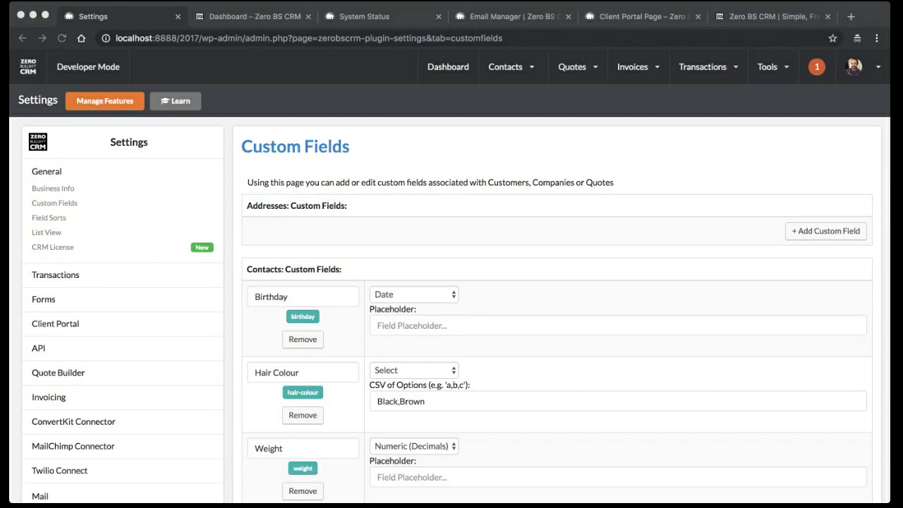
Leave Custom Fields settings for the CRM Dashboard.
scroll(162, 357, "down", 3)
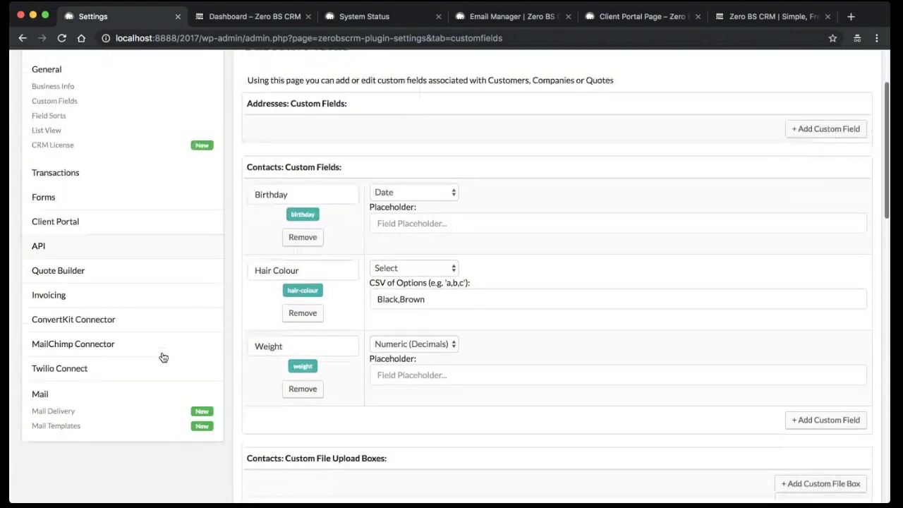
scroll(162, 357, "up", 3)
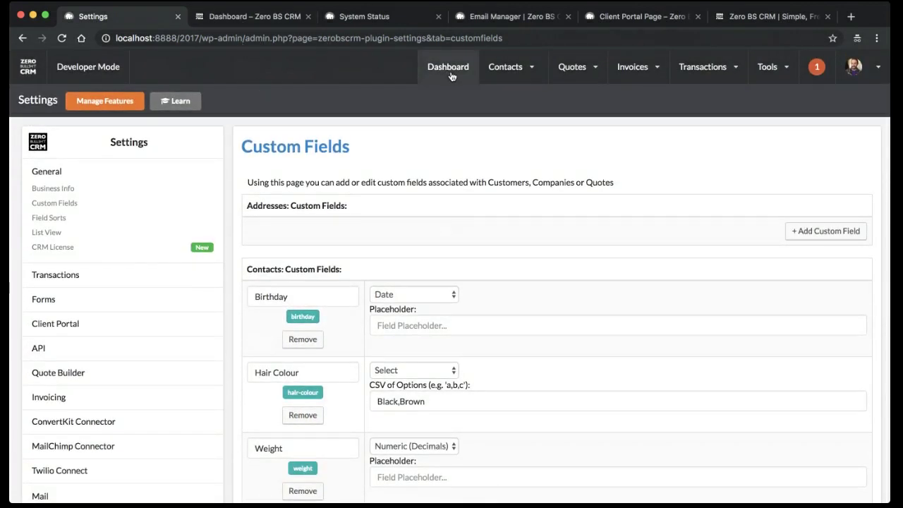
scroll(219, 335, "down", 2)
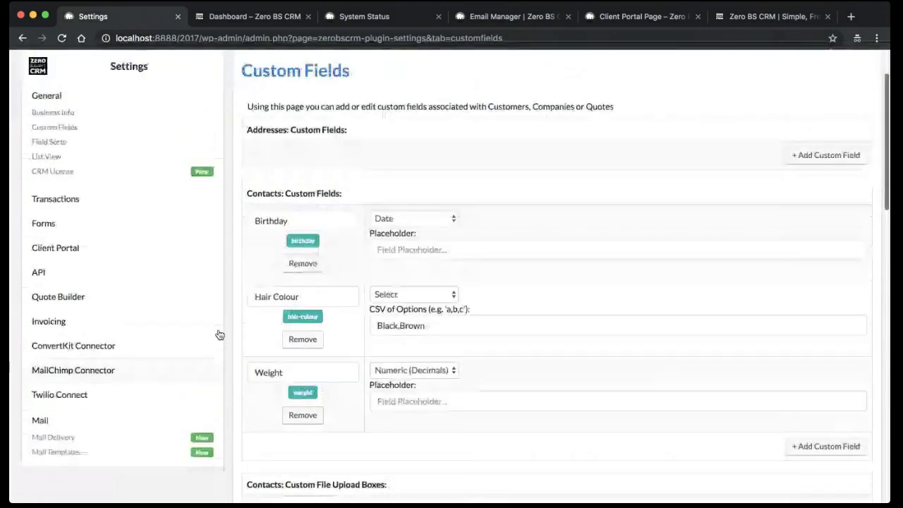
scroll(219, 335, "up", 2)
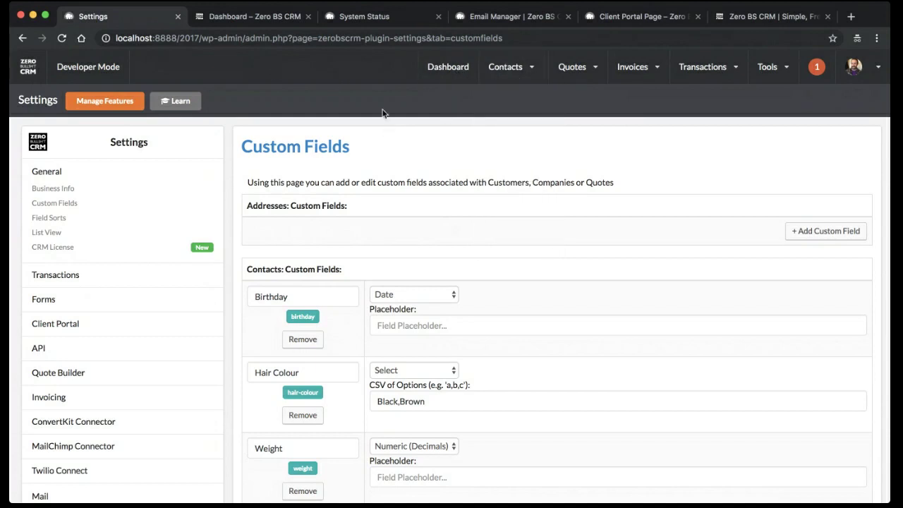
left_click(452, 75)
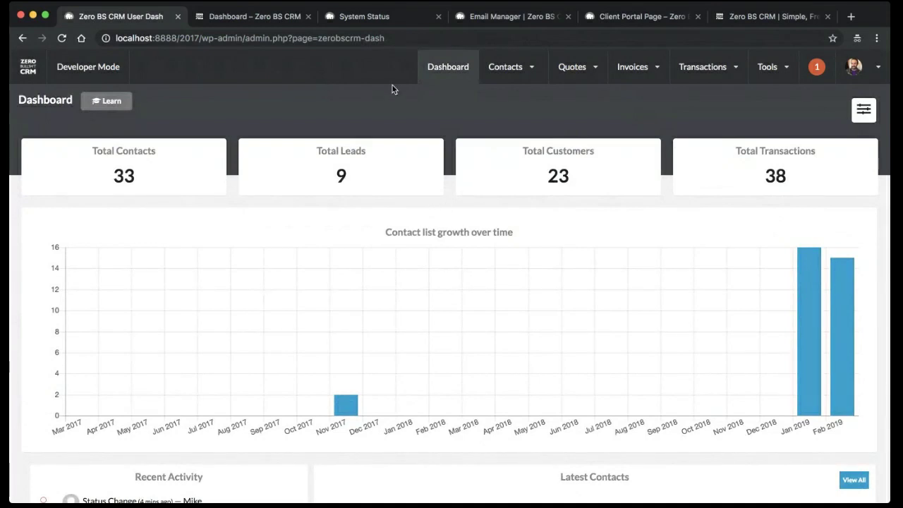
Open a lead's record from Contacts > View all and start a Send Email to it.
mouse_move(509, 74)
left_click(517, 118)
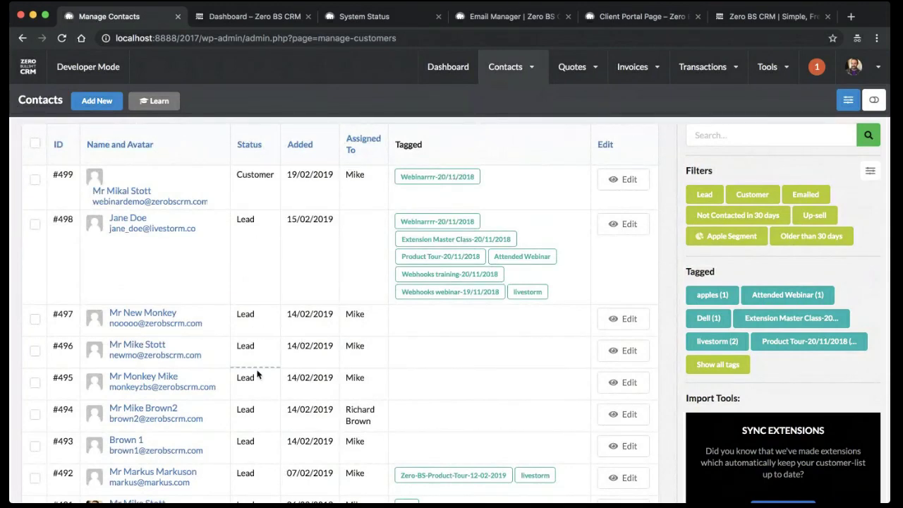
scroll(257, 384, "down", 1)
scroll(268, 432, "down", 3)
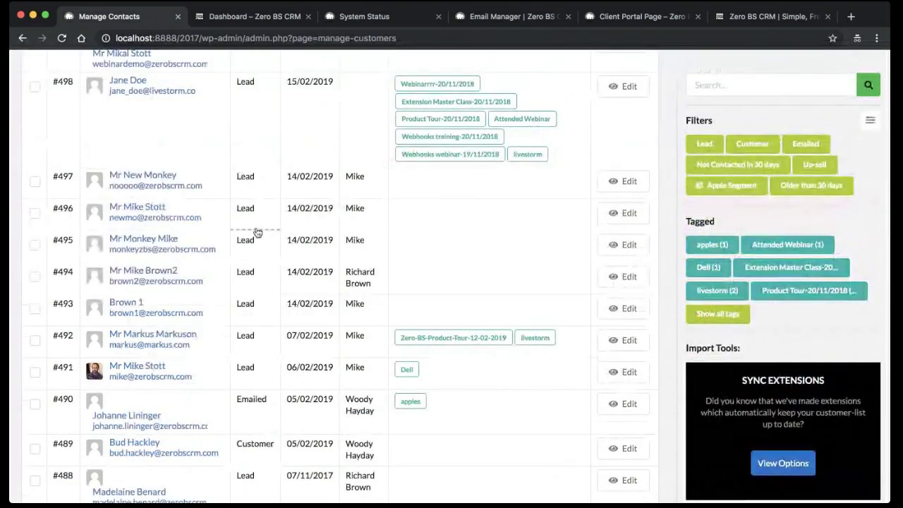
left_click(629, 217)
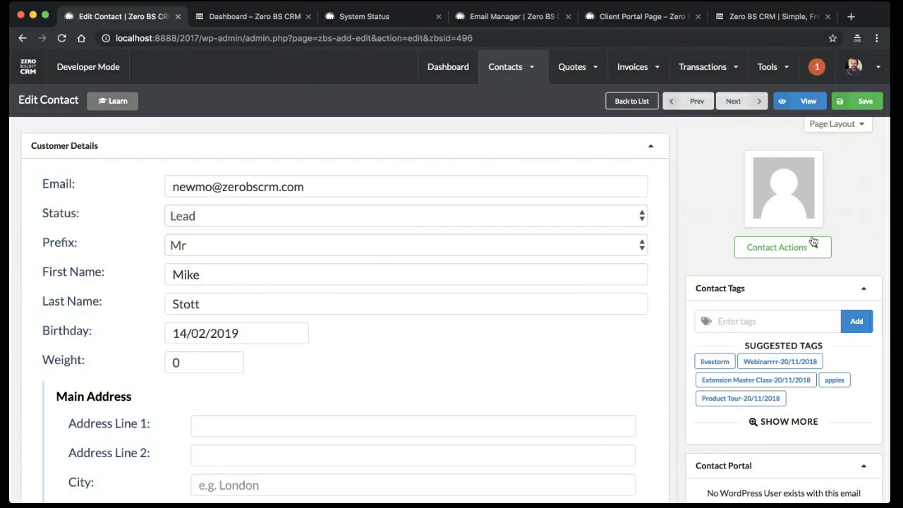
left_click(772, 247)
left_click(782, 381)
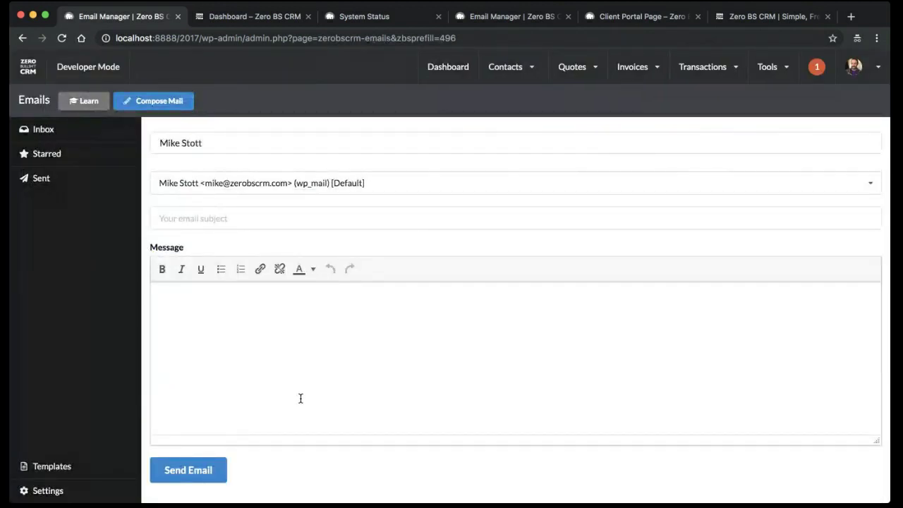
Send subject 'Checking in with your about your enquiry' with body 'Hello,' / 'Just checking in.'.
left_click(278, 216)
type("Ch")
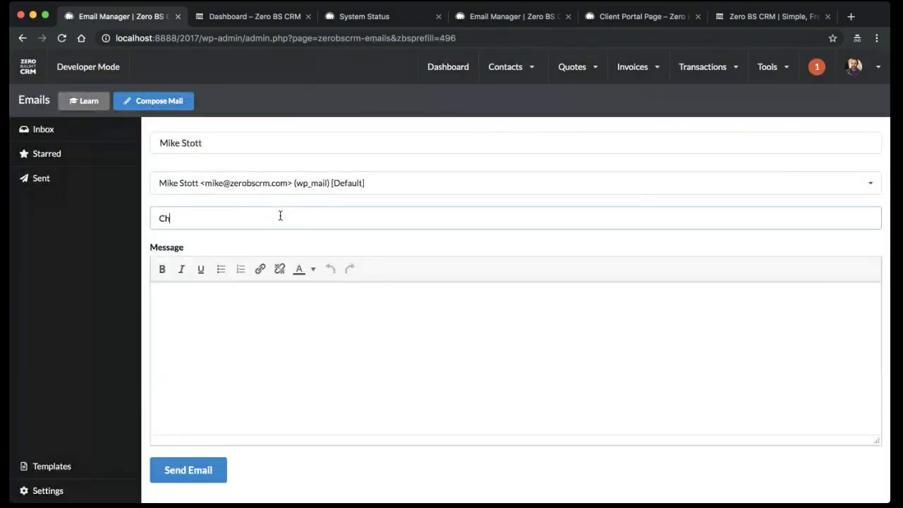
type("ecking in with your")
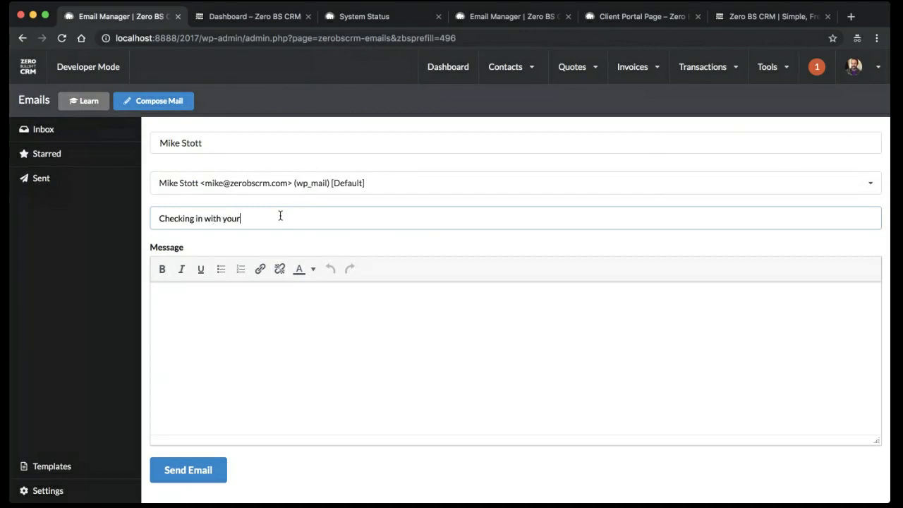
type(" about your enquiry")
left_click(301, 340)
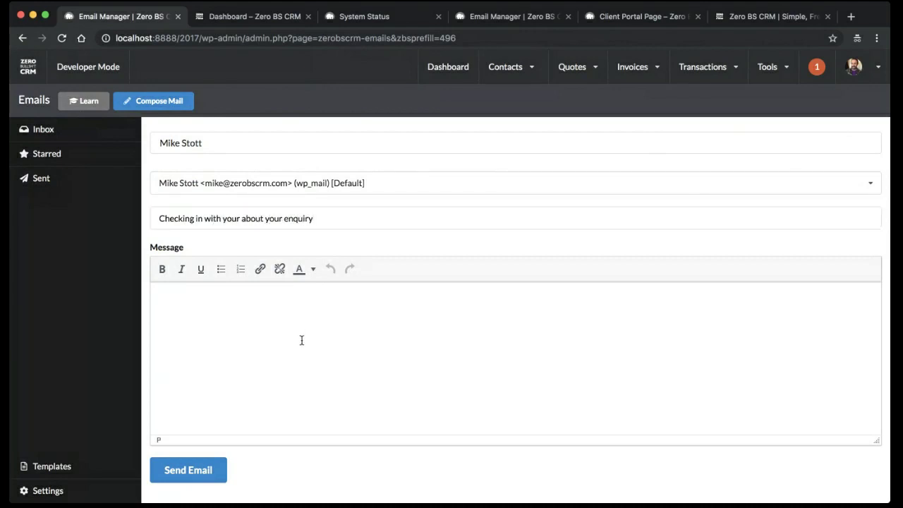
type("Hello,")
key("Return")
type("Just checking in.")
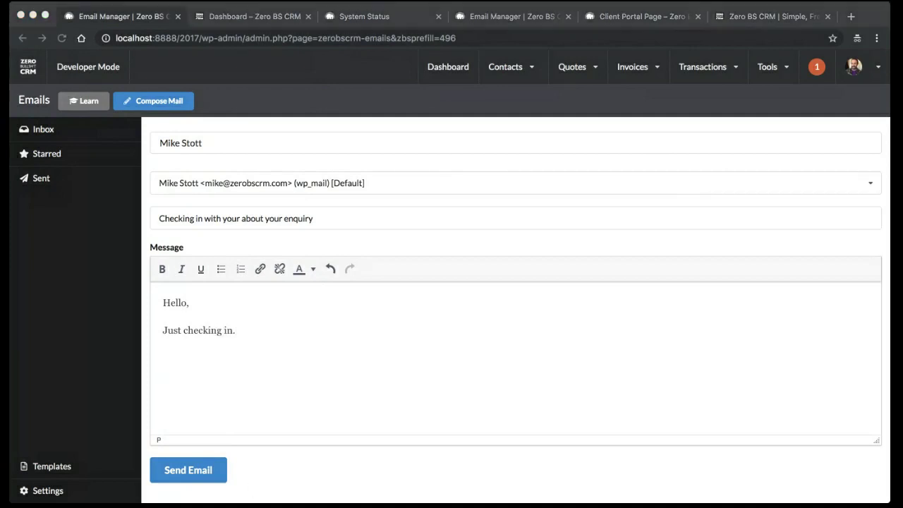
left_click(187, 468)
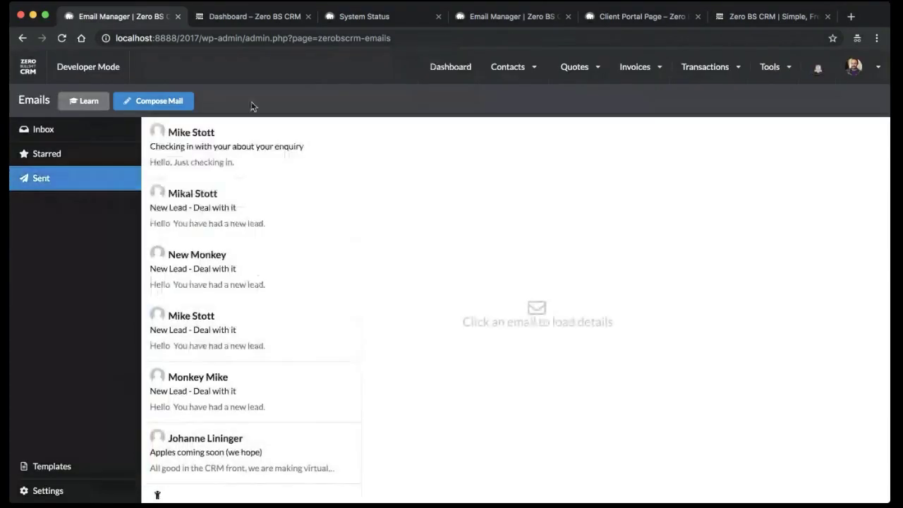
Open the sent checking-in email's details, then its recipient's Edit Contact page.
left_click(256, 152)
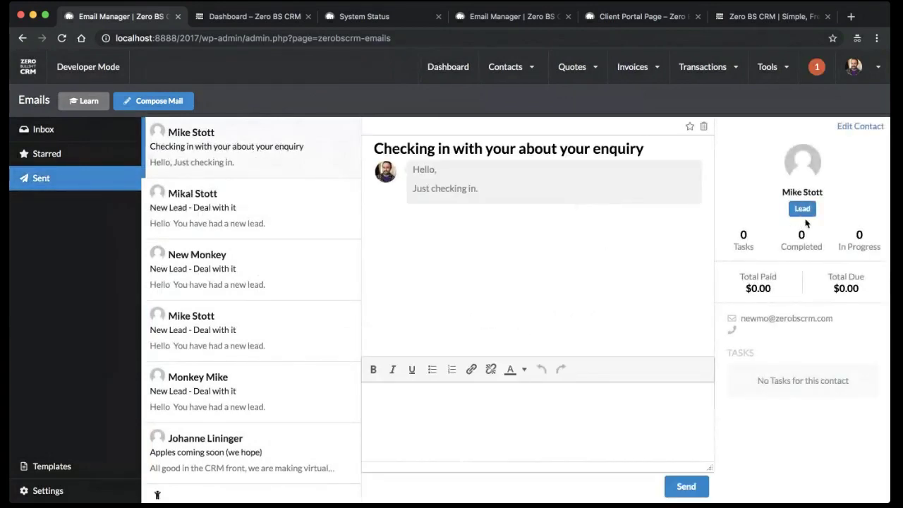
left_click(858, 130)
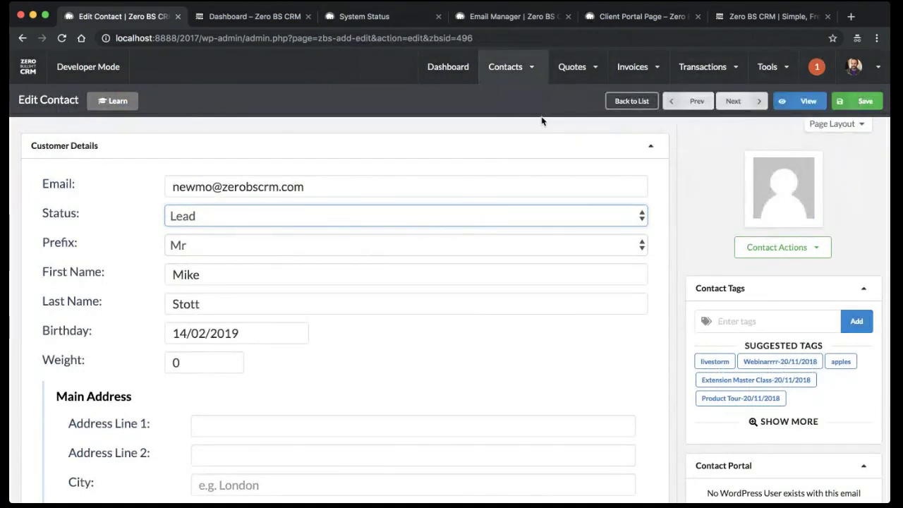
Set this contact's Status to Donor and save the contact record.
key("d")
left_click(864, 102)
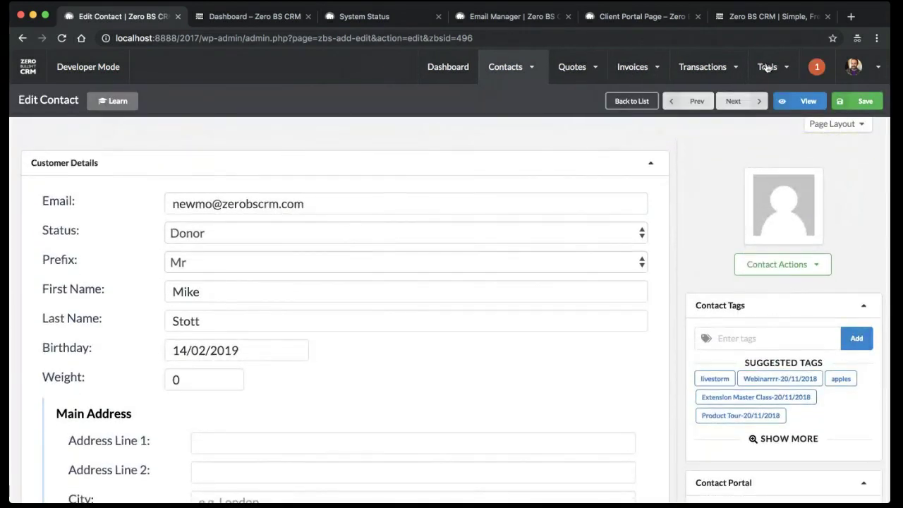
Create an automation so new contacts with Has Status Lead get a Send Email to Contact action.
mouse_move(767, 69)
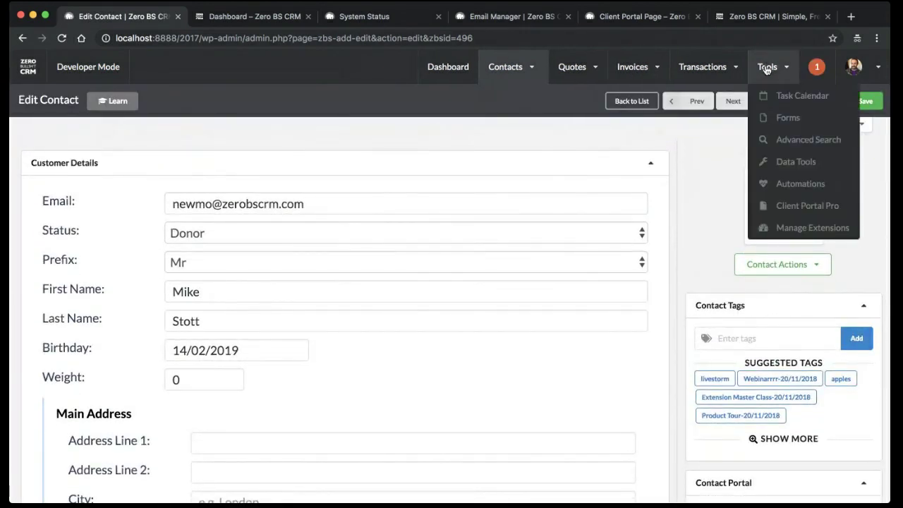
left_click(800, 187)
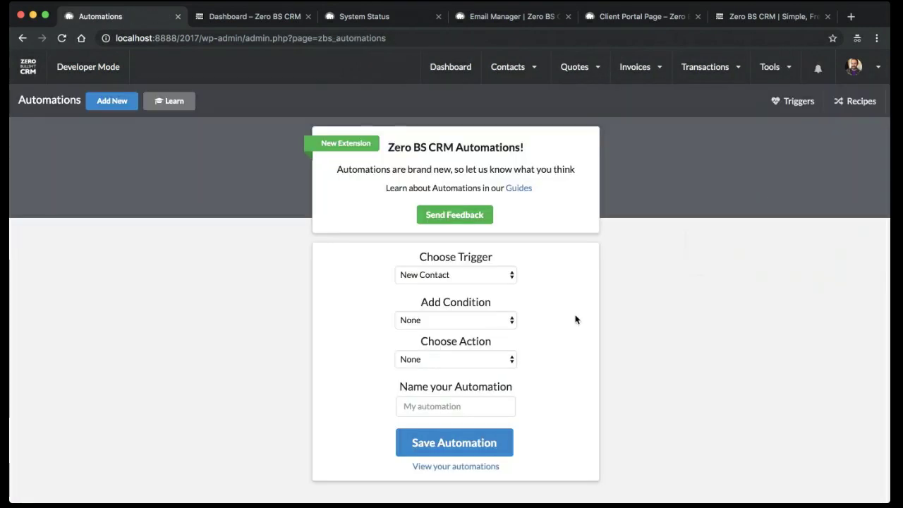
scroll(578, 292, "down", 1)
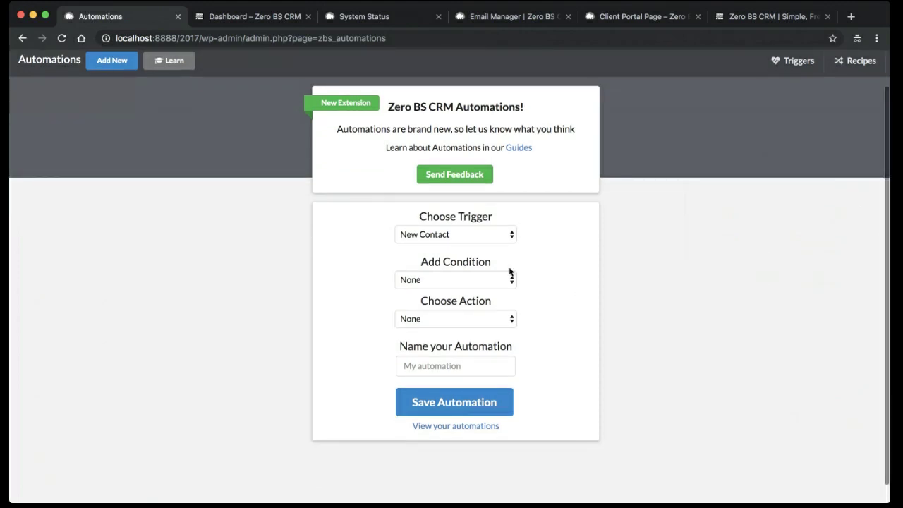
left_click(498, 285)
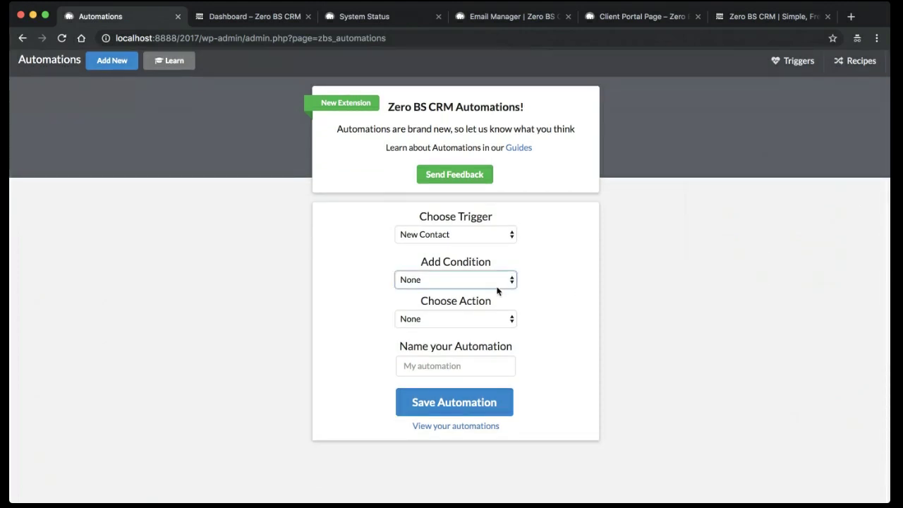
key("Down")
scroll(550, 338, "down", 2)
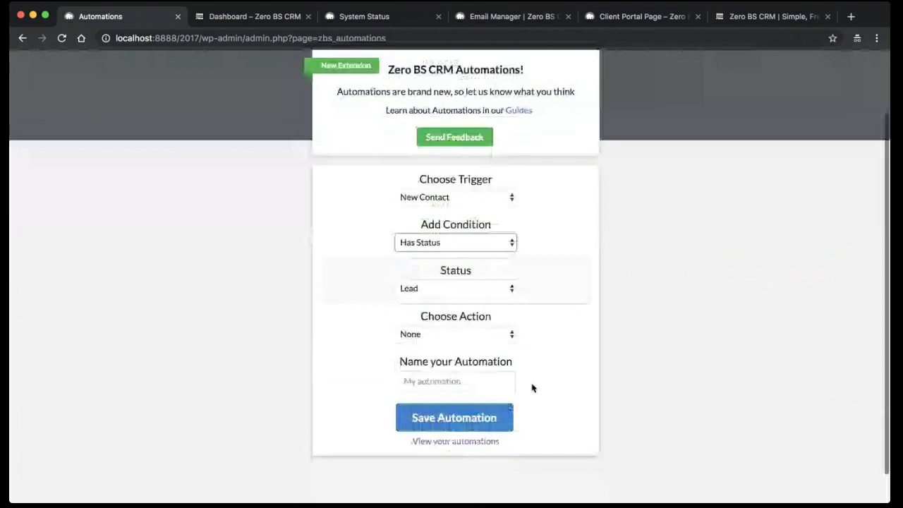
left_click(503, 336)
key("Down")
scroll(558, 358, "down", 2)
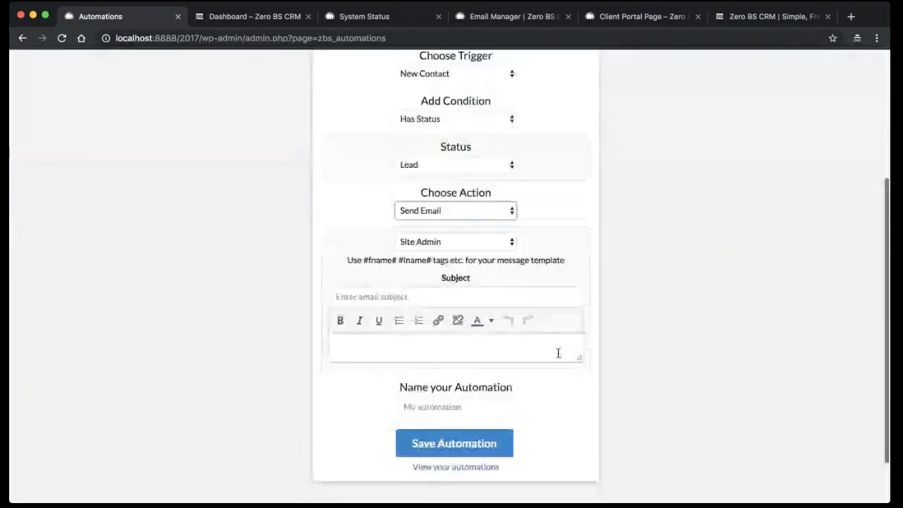
left_click(507, 246)
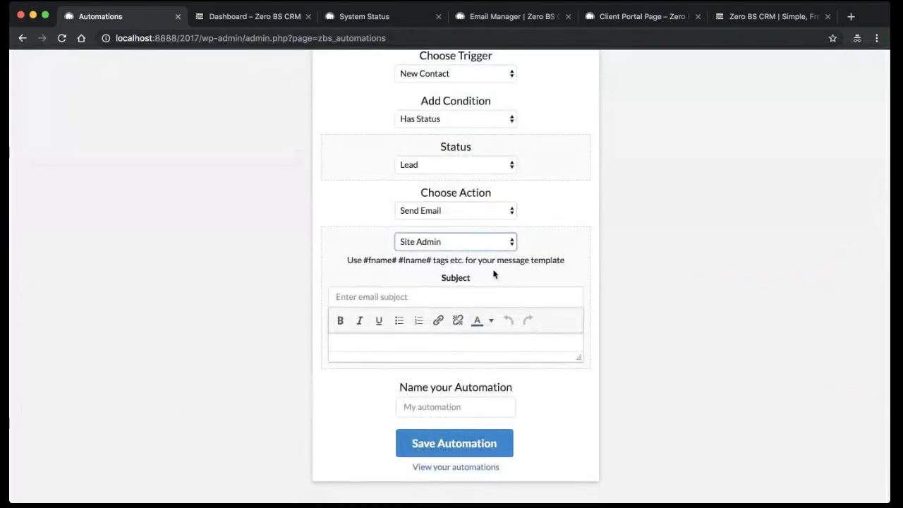
key("Down")
Set email subject 'An email', body 'This goes to the contact..', name it 'This goes to the contact', and save.
left_click(464, 297)
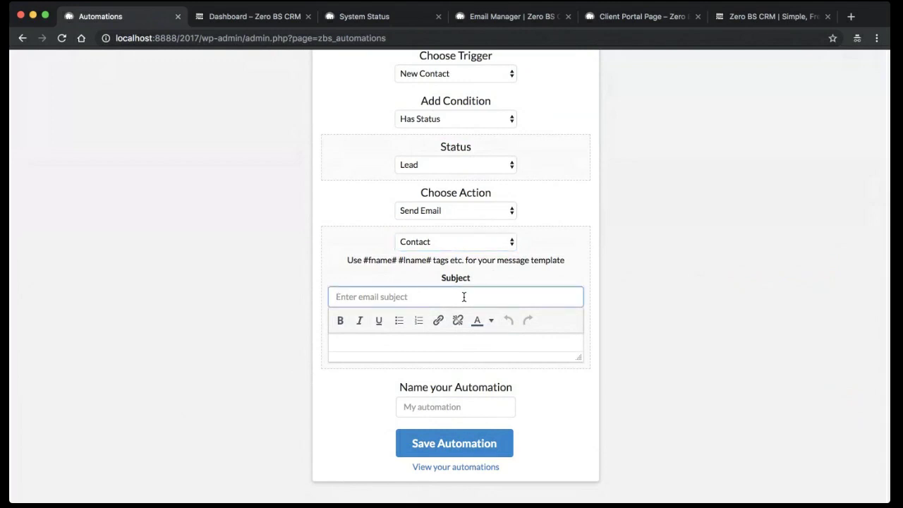
type("An email")
left_click(430, 344)
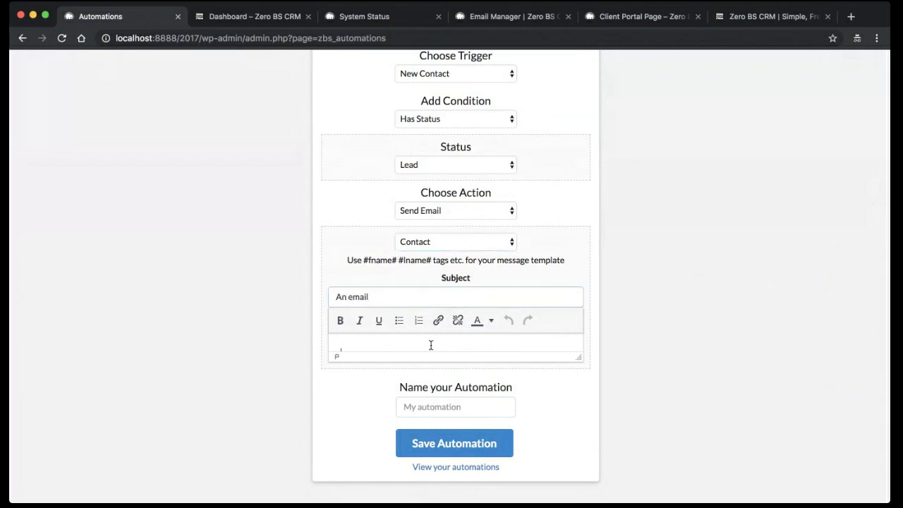
type("This goes to")
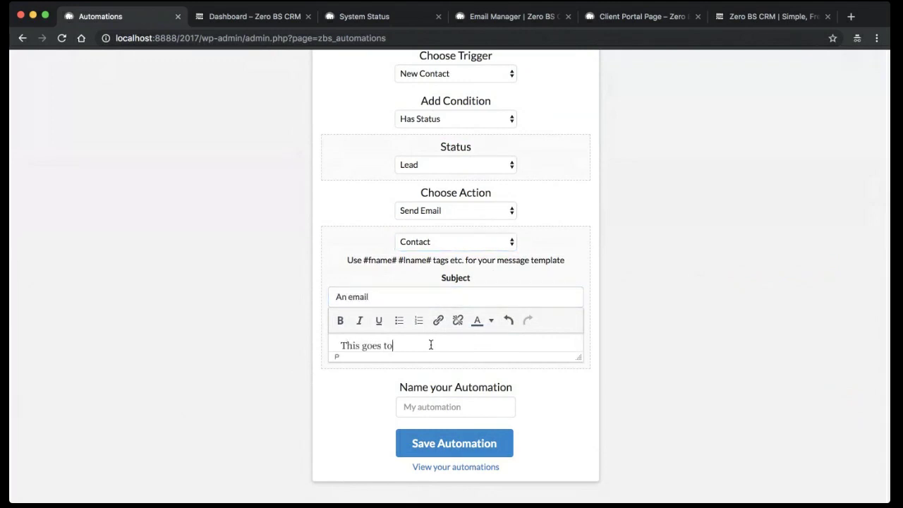
type(" the contact..")
left_click(441, 408)
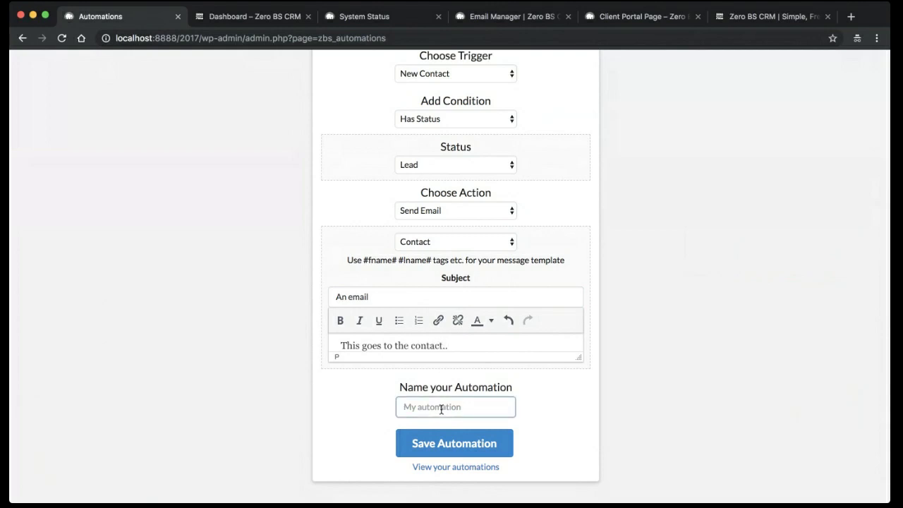
type("This goes to the contact")
left_click(459, 454)
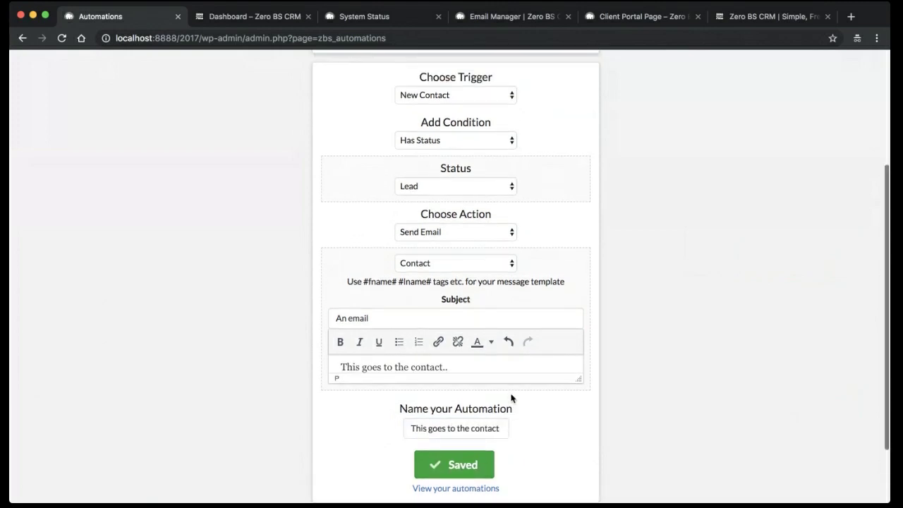
scroll(511, 399, "up", 5)
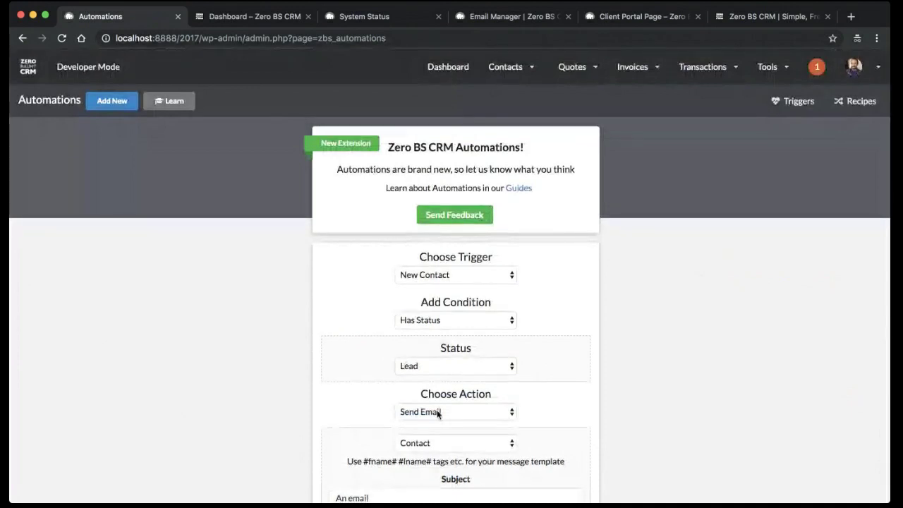
Go back to the CRM dashboard, now showing 33 contacts, 8 leads and 23 customers.
mouse_move(769, 66)
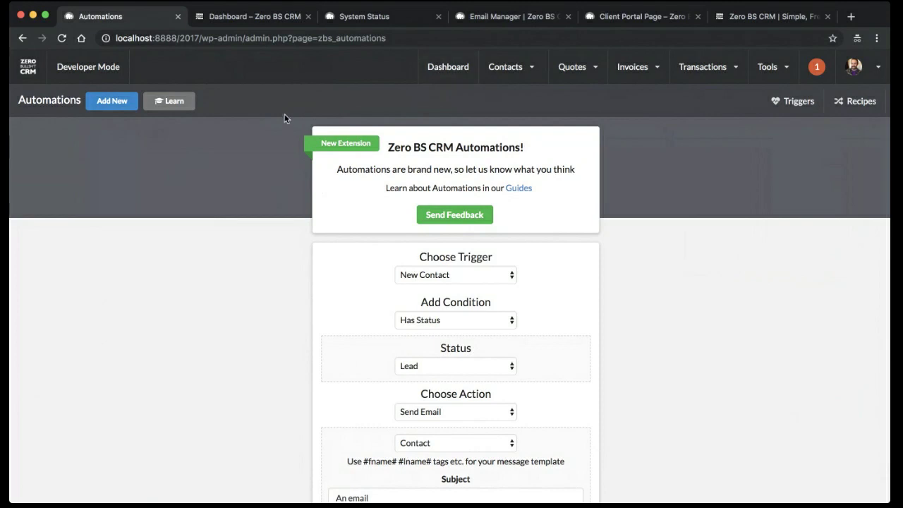
left_click(449, 79)
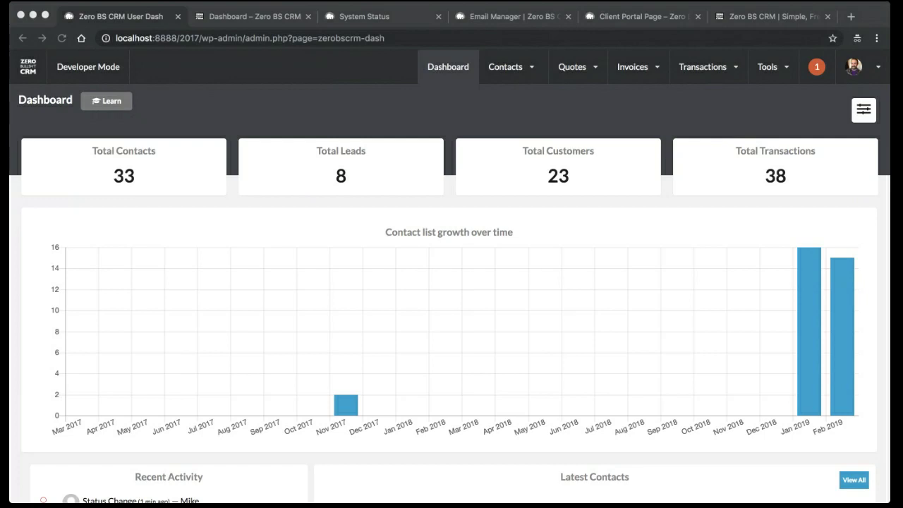
mouse_move(505, 67)
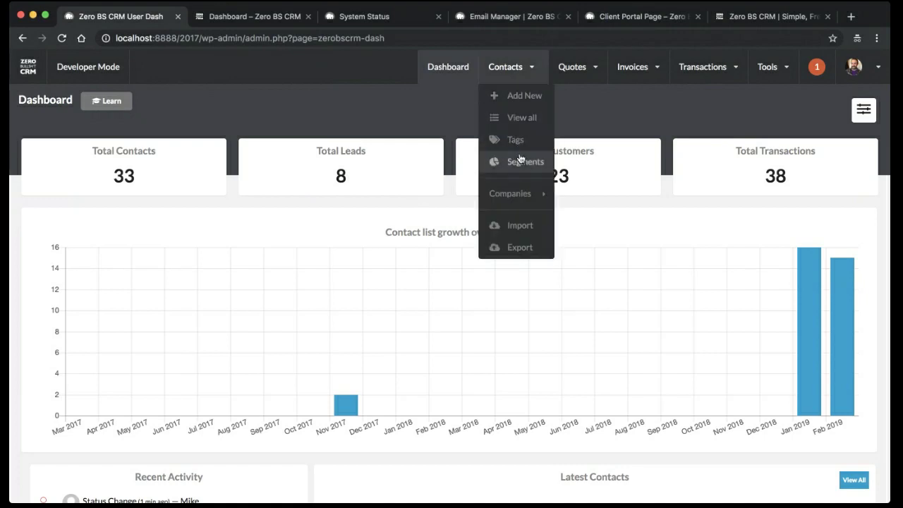
left_click(28, 66)
scroll(51, 310, "down", 1)
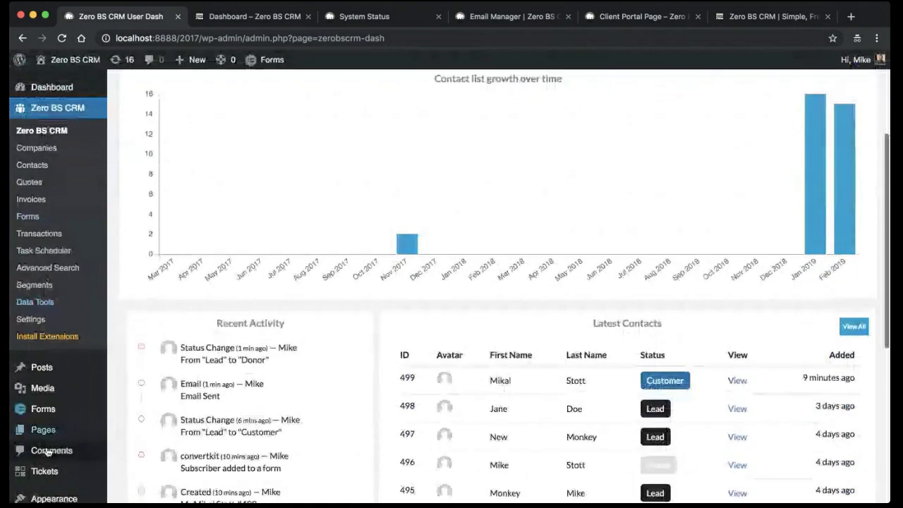
scroll(48, 452, "down", 5)
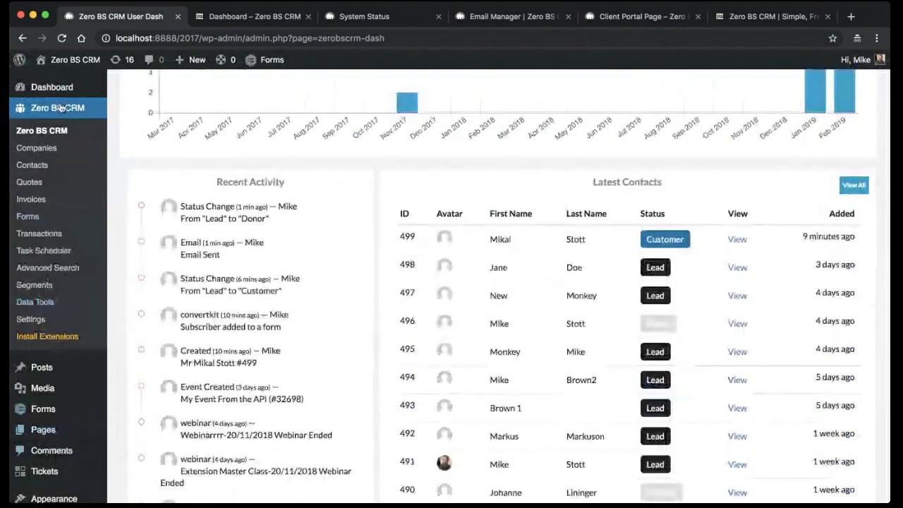
left_click(49, 125)
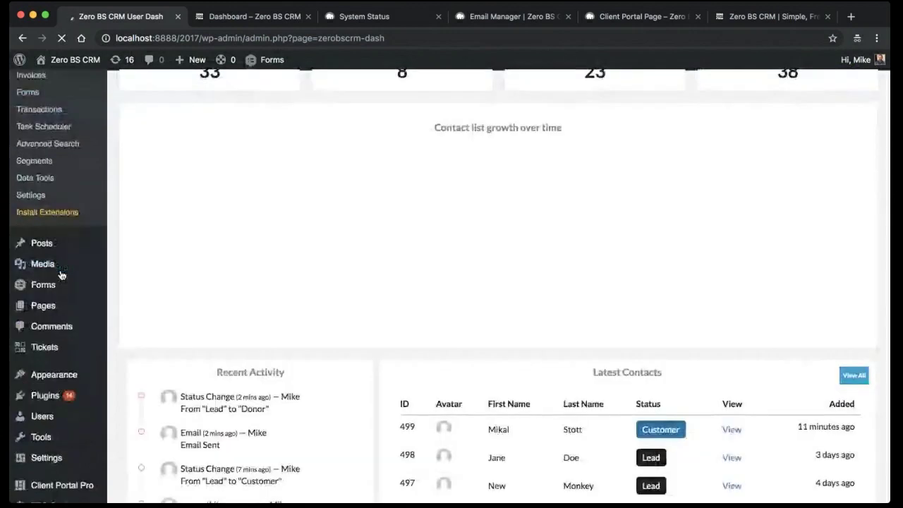
scroll(60, 374, "down", 3)
mouse_move(60, 398)
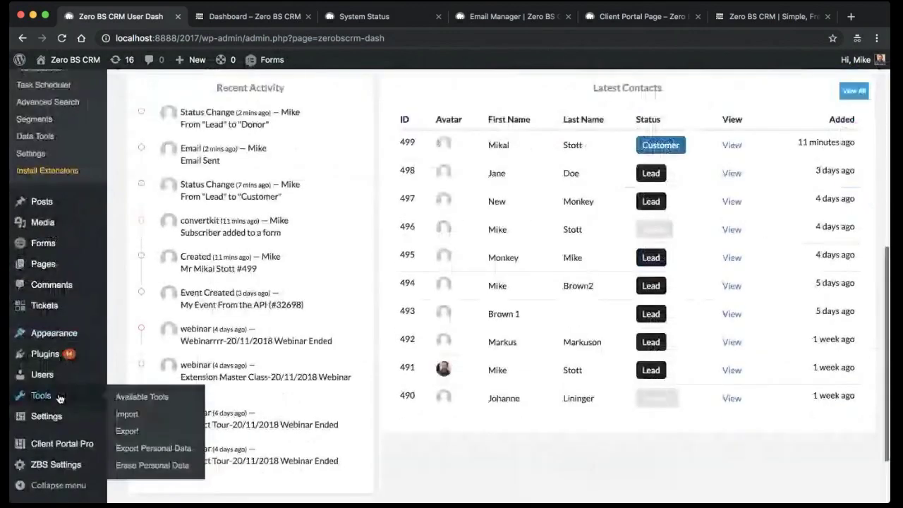
mouse_move(56, 354)
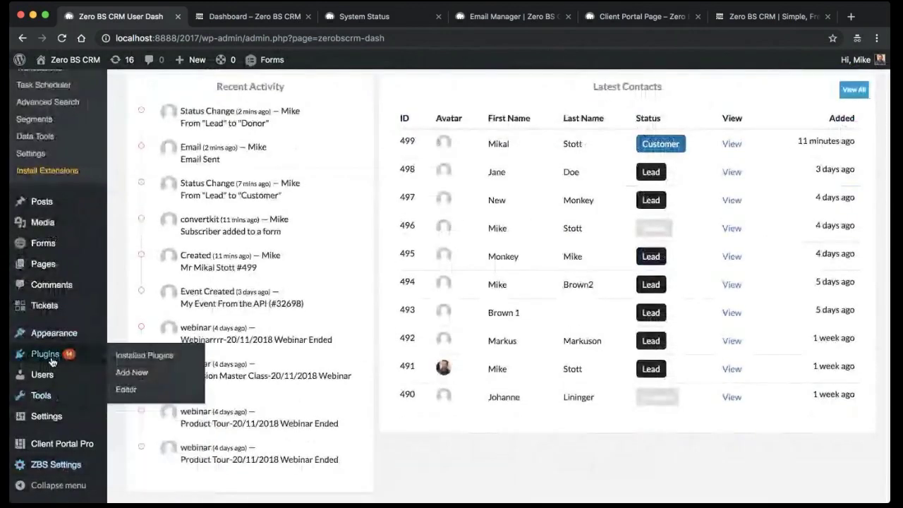
Activate the Zero BS CRM Extension: Mail Campaigns plugin from Installed Plugins in a new tab.
left_click(144, 356, "super")
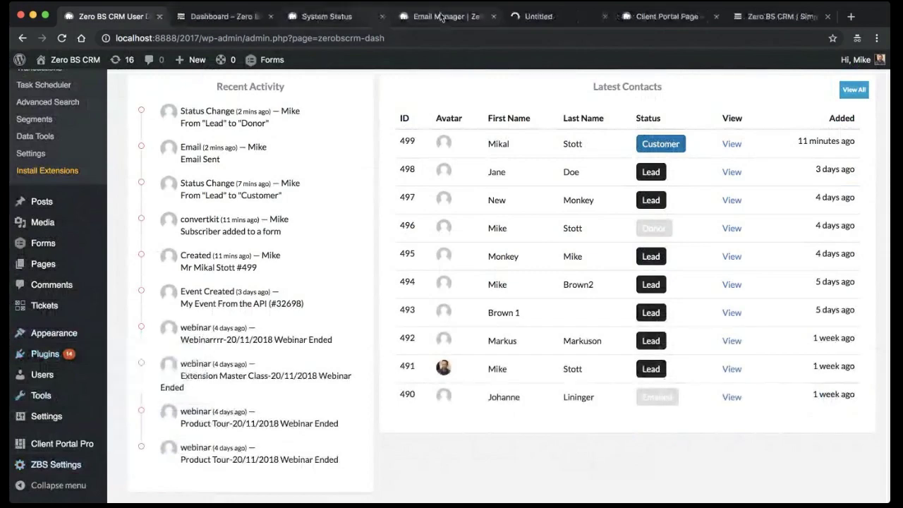
left_click(528, 19)
scroll(295, 267, "down", 1)
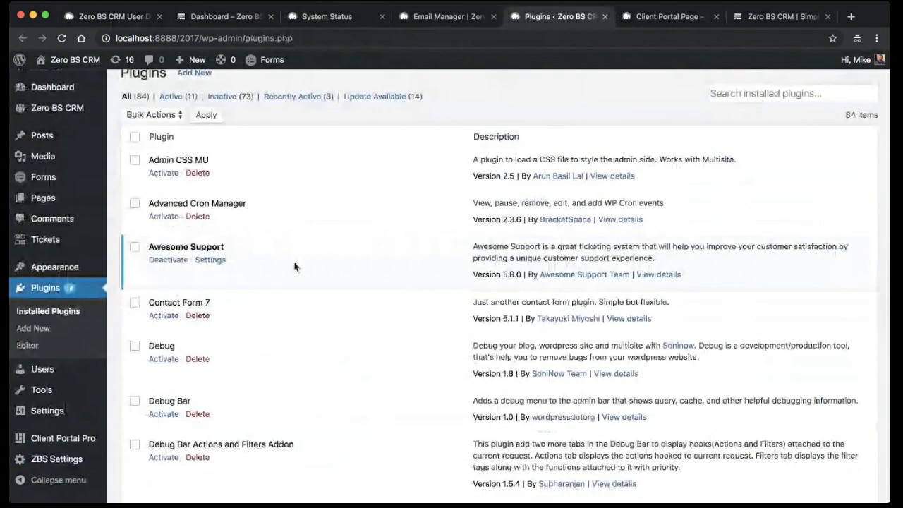
scroll(294, 266, "down", 6)
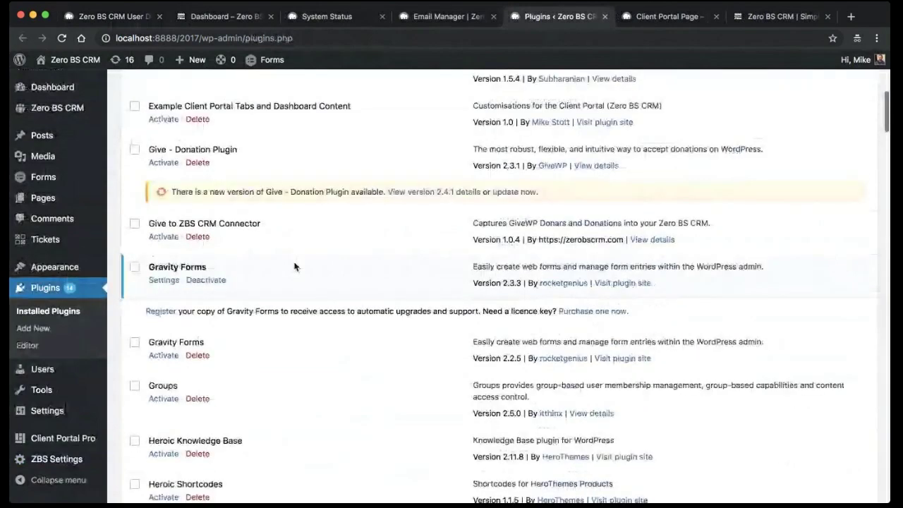
scroll(295, 267, "down", 15)
scroll(313, 431, "up", 1)
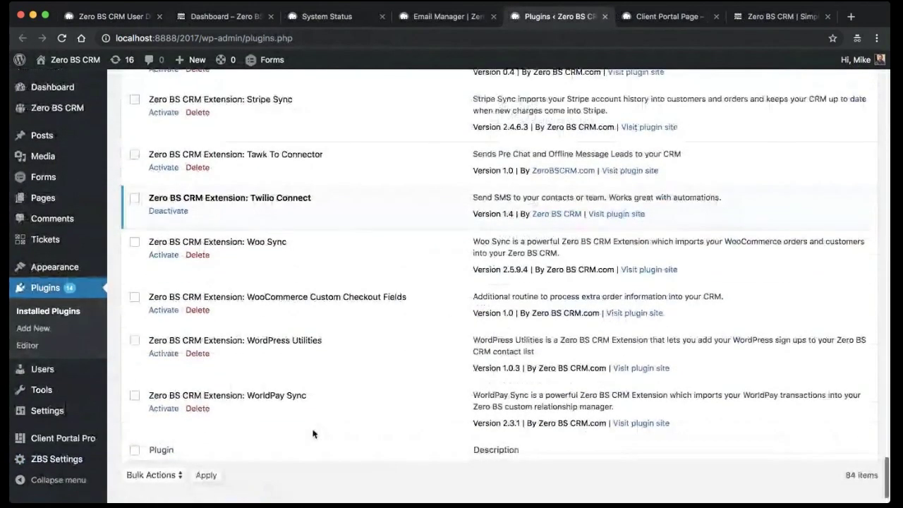
scroll(303, 352, "up", 4)
scroll(301, 323, "up", 1)
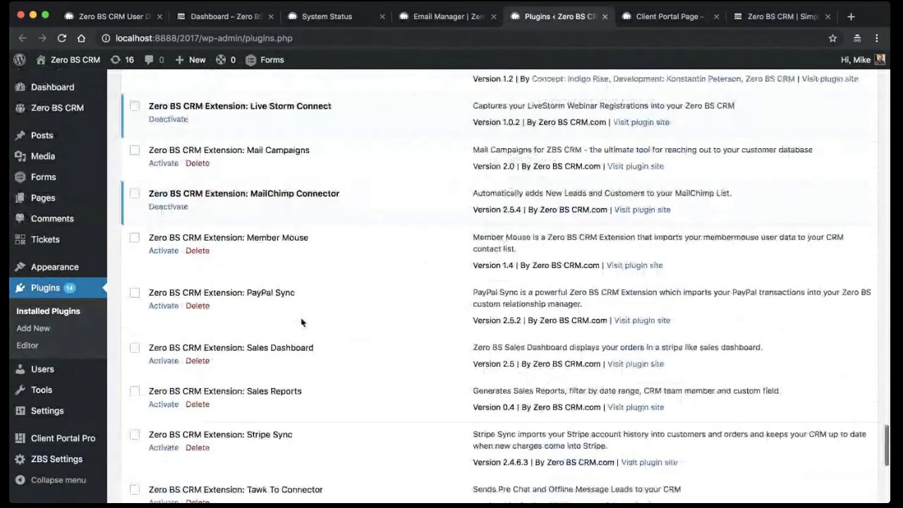
left_click(163, 162)
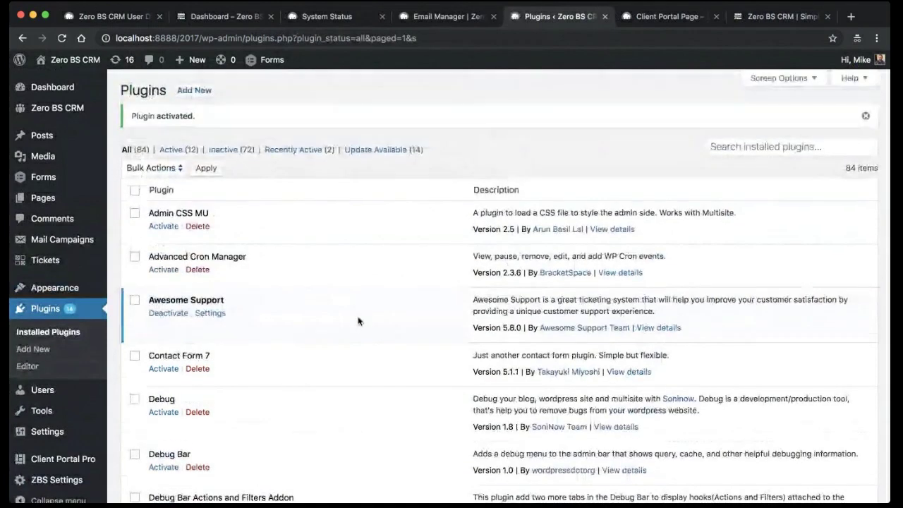
Return to the Zero BS CRM dashboard, with Mail Campaigns now in the CRM menu.
scroll(357, 321, "down", 10)
scroll(358, 321, "down", 15)
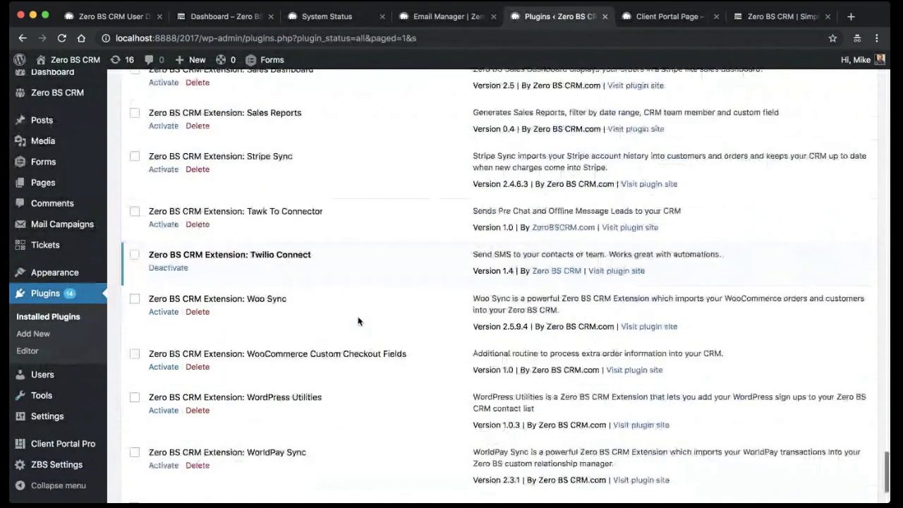
scroll(358, 321, "up", 4)
scroll(358, 321, "up", 3)
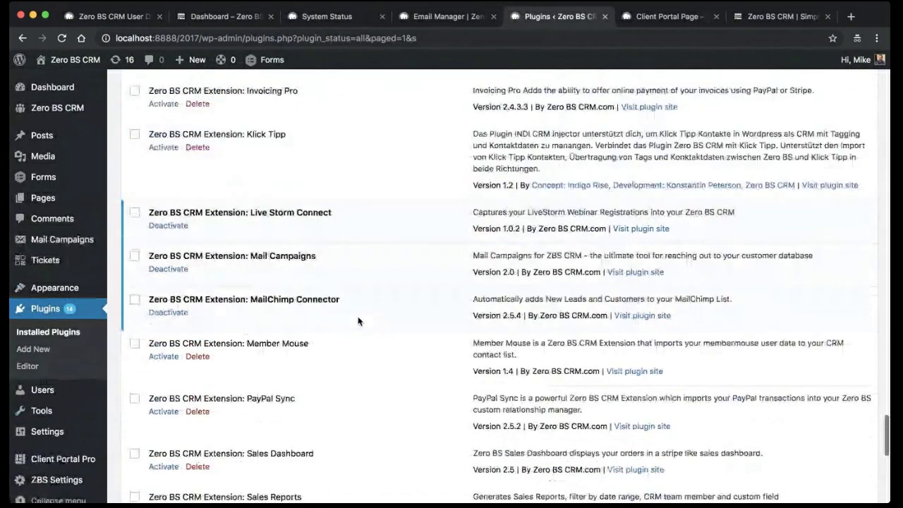
mouse_move(189, 52)
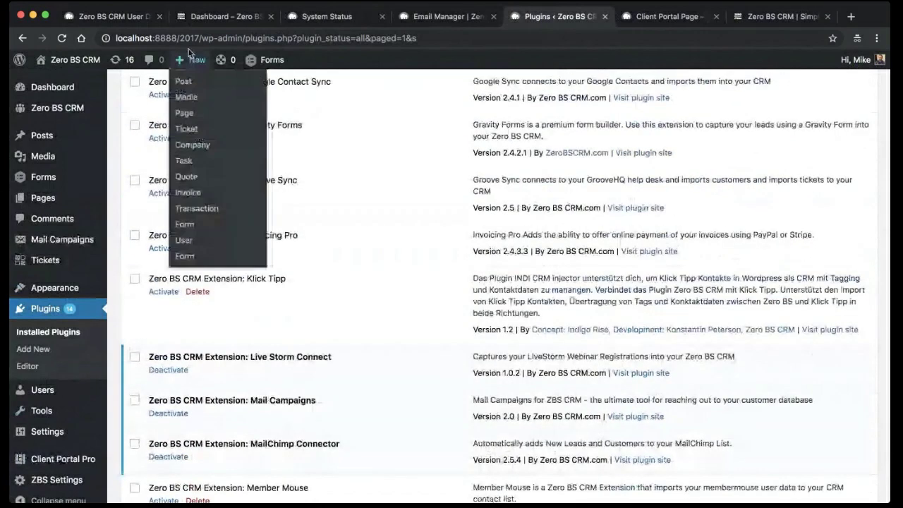
left_click(55, 111)
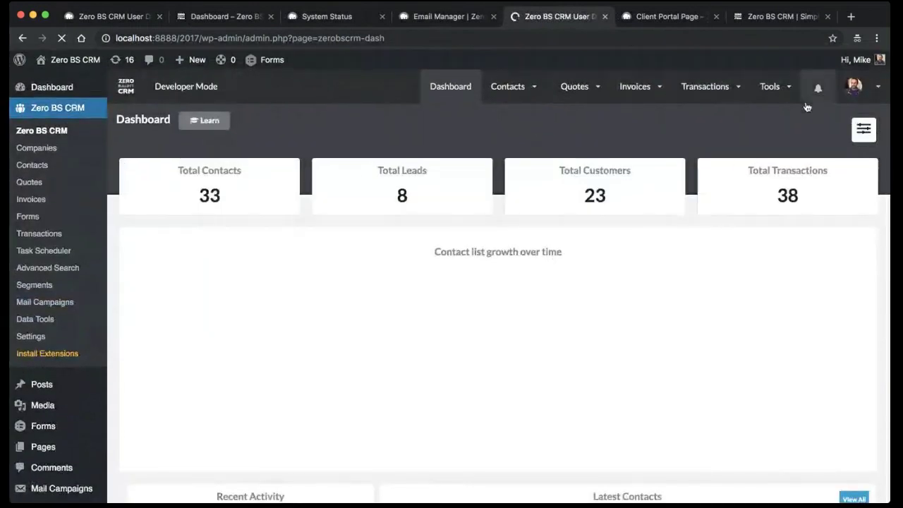
In full-width view, start a new Mail Campaign of type Email Sequence.
left_click(126, 86)
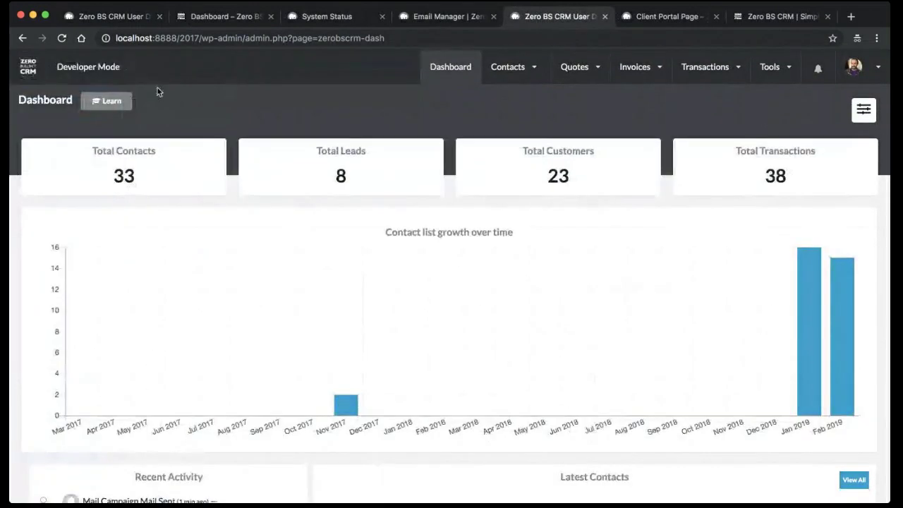
left_click(770, 73)
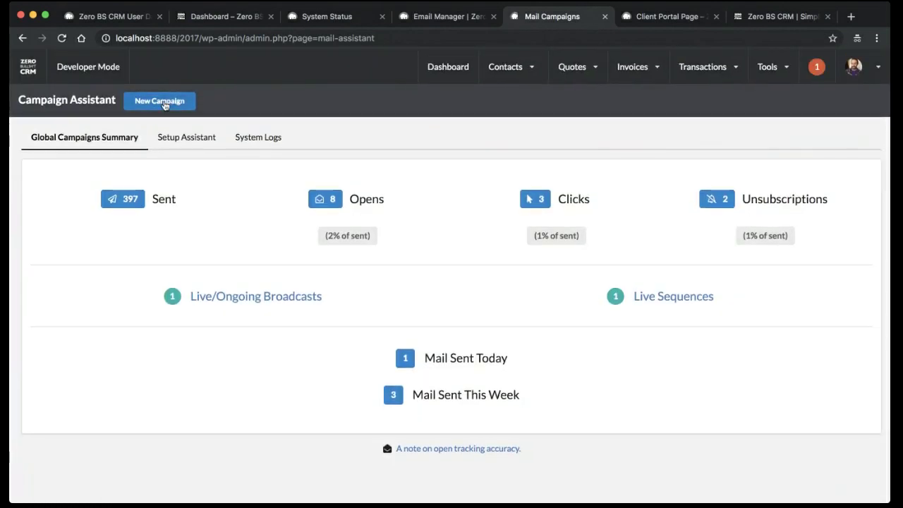
left_click(163, 103)
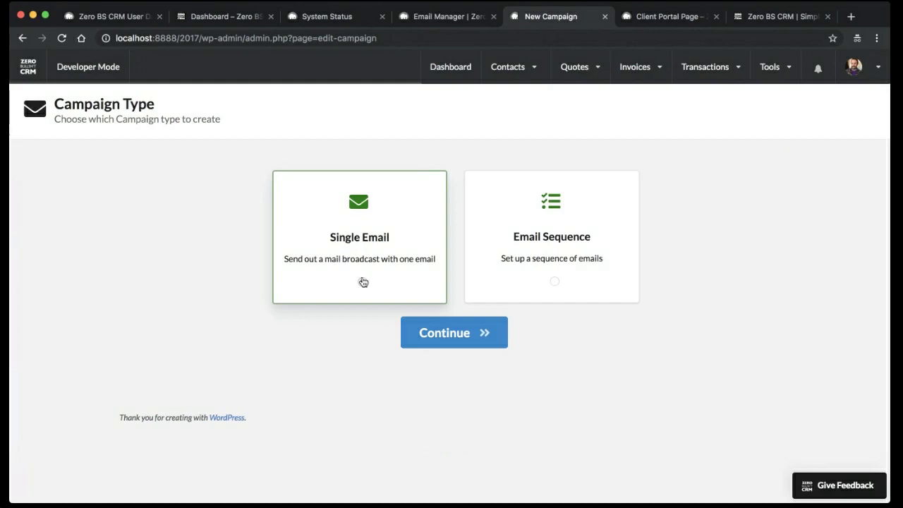
left_click(363, 281)
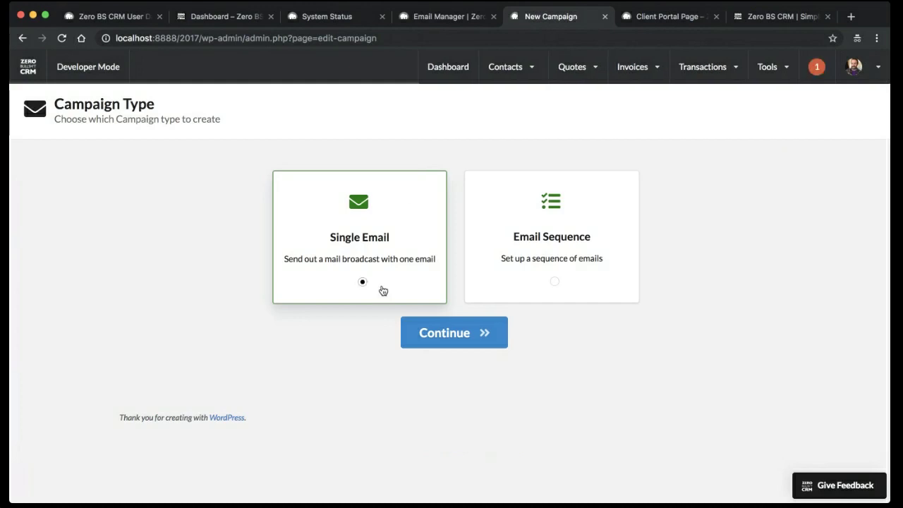
left_click(556, 281)
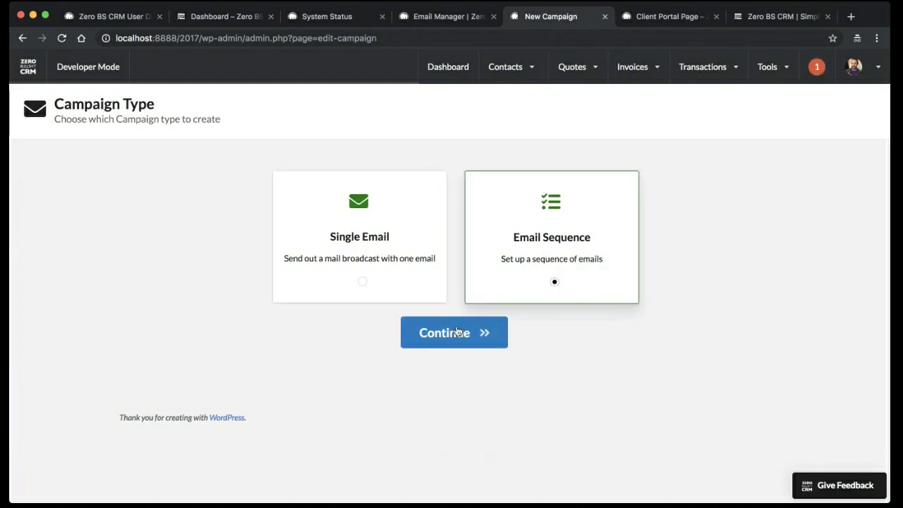
left_click(457, 332)
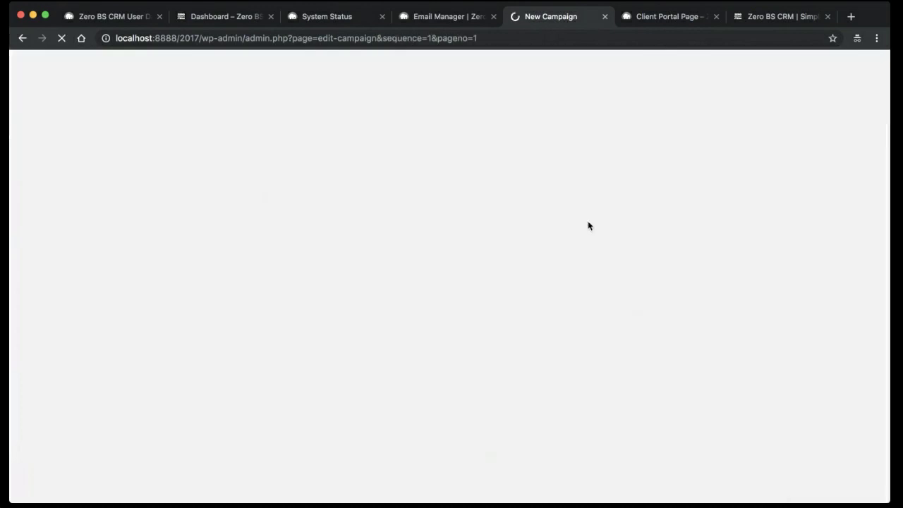
Name the sequence 'Email to Leads' and continue to the Recipients step.
left_click(437, 238)
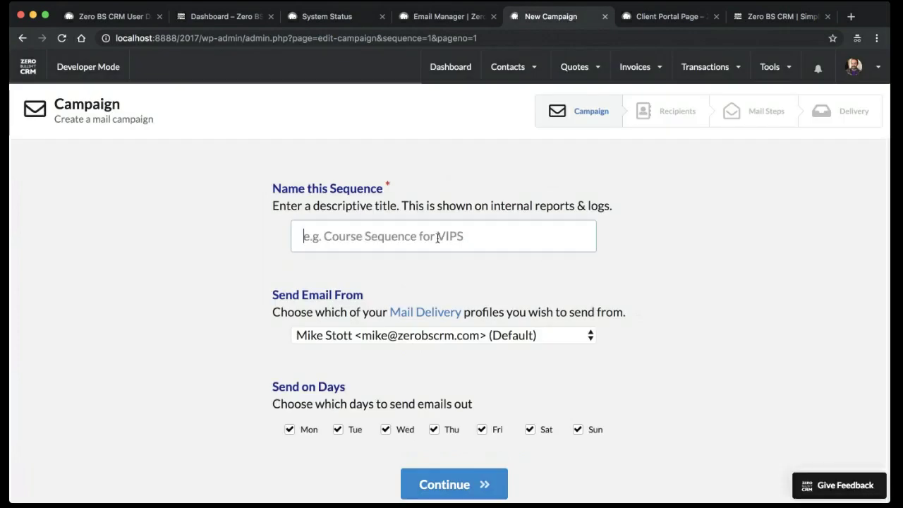
type("Email to Leads")
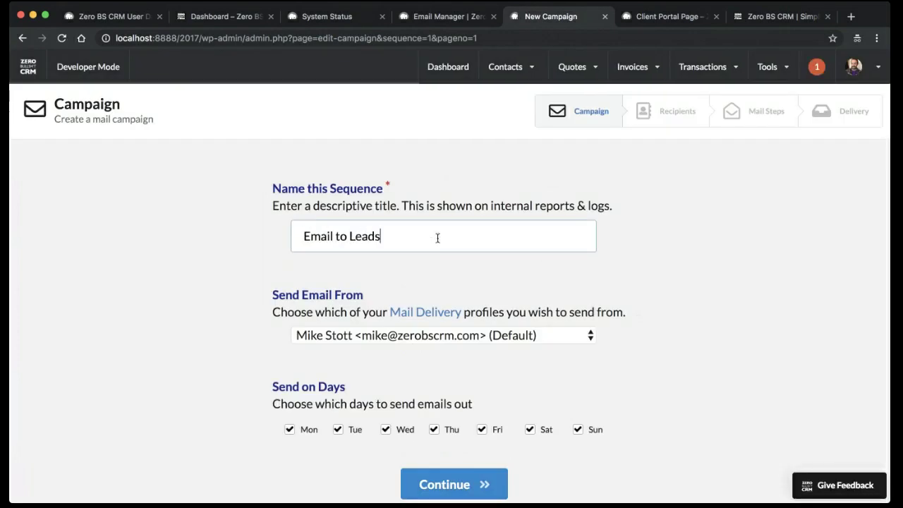
scroll(437, 237, "down", 3)
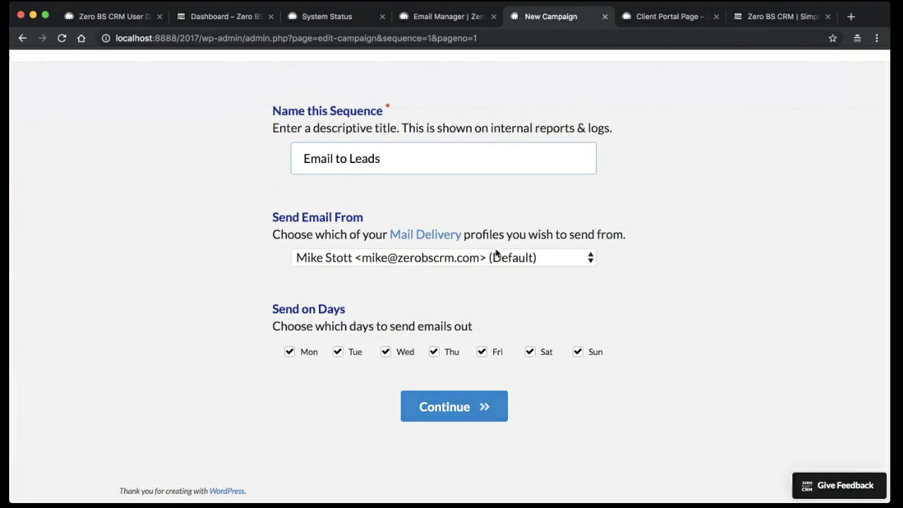
left_click(446, 420)
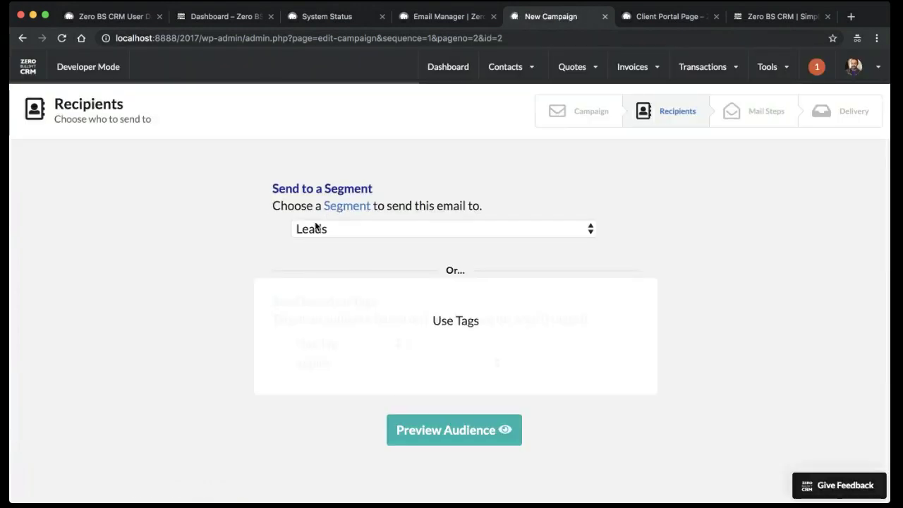
Keep the Leads segment as recipients, confirm the preview shows 8 contacts, and continue.
left_click(347, 206, "super")
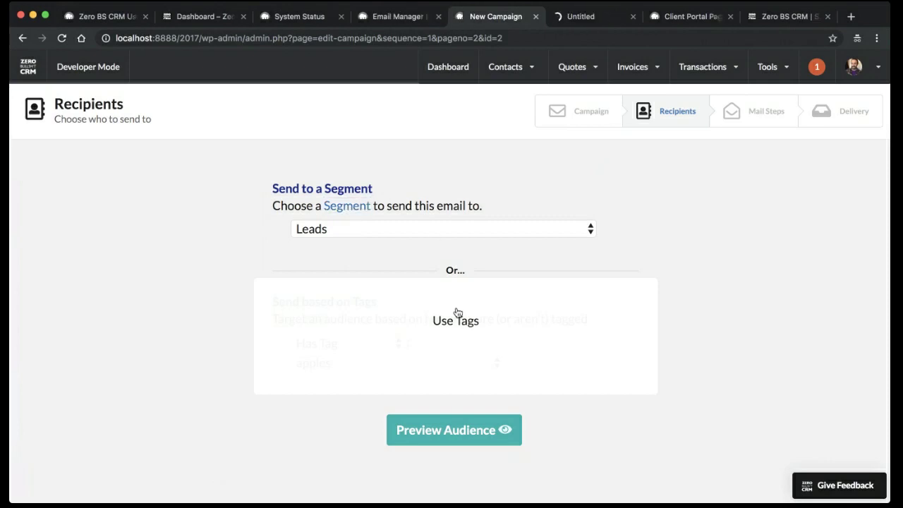
left_click(457, 312)
left_click(429, 227)
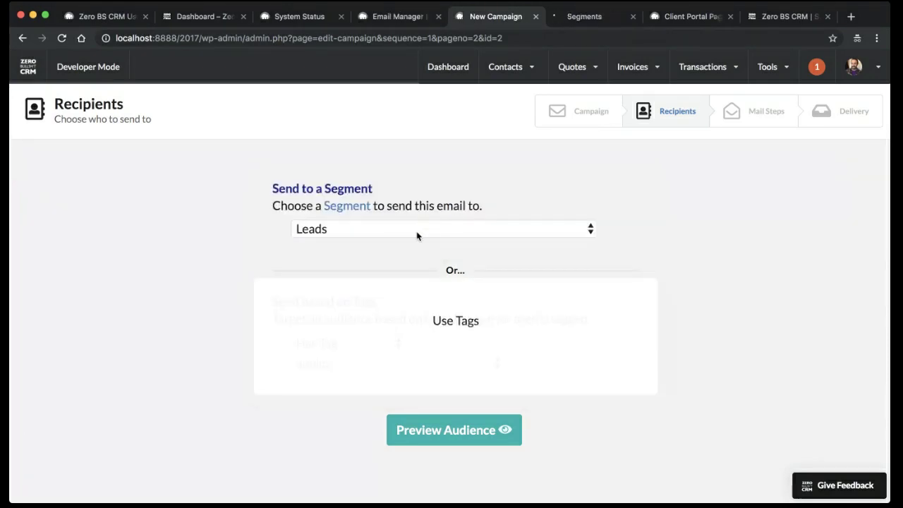
left_click(437, 428)
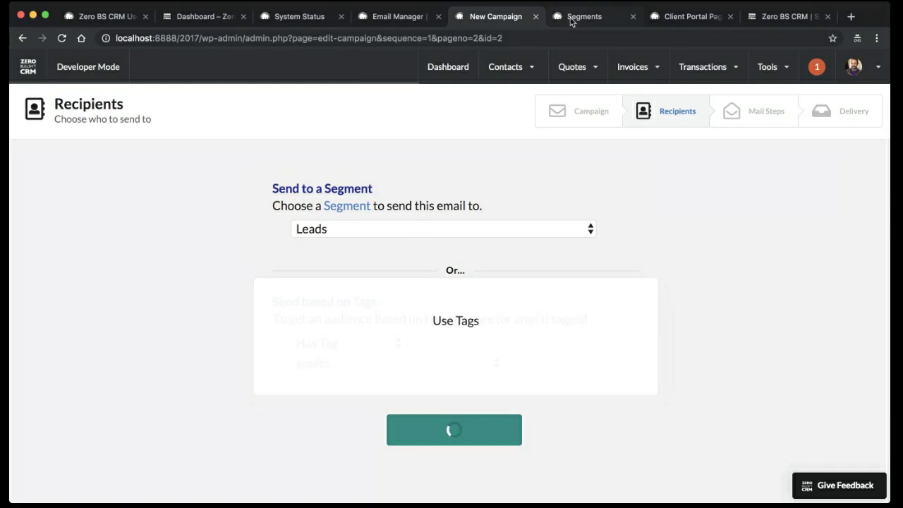
scroll(468, 244, "down", 5)
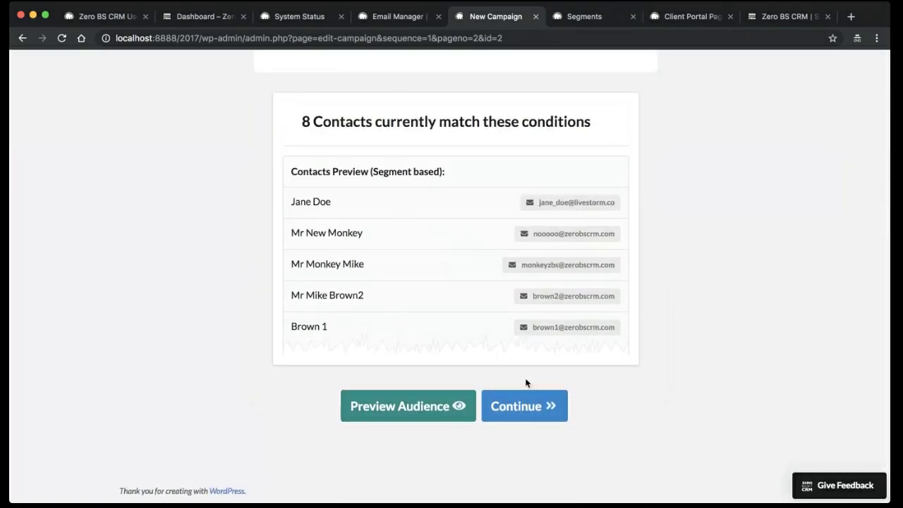
left_click(521, 405)
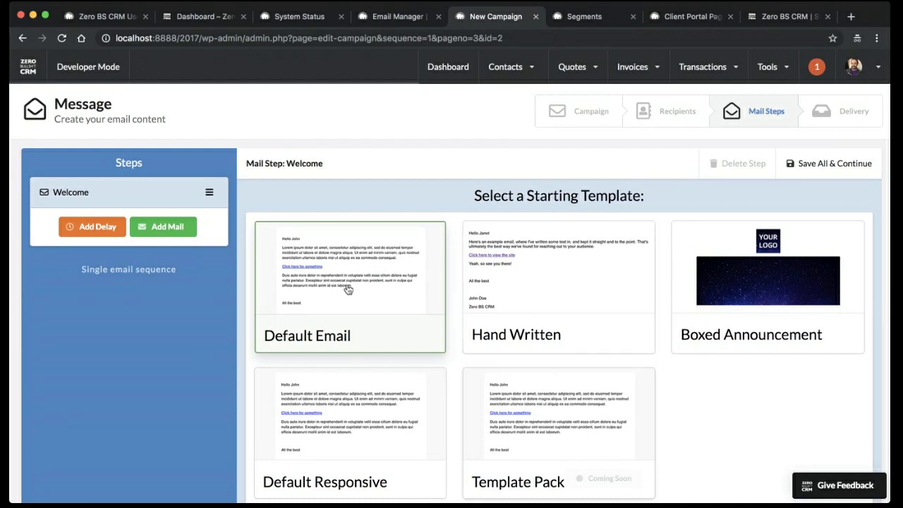
Start the sequence with a 1-day delay placed before the Welcome mail.
left_click(99, 230)
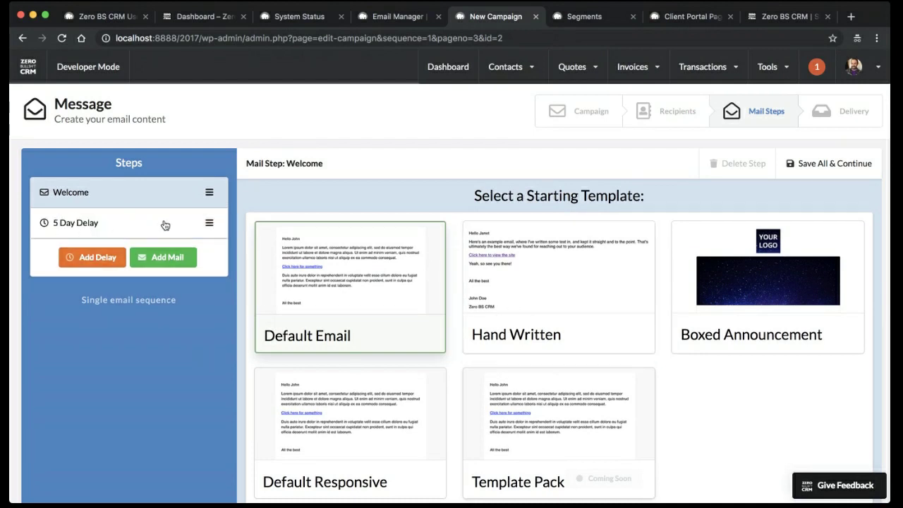
left_click_drag(208, 223, 209, 192)
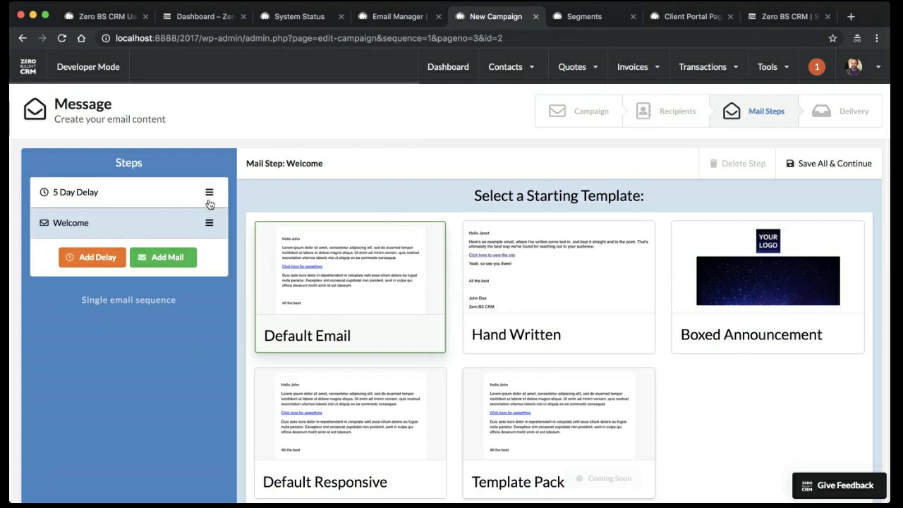
left_click(109, 197)
double_click(561, 260)
type("1")
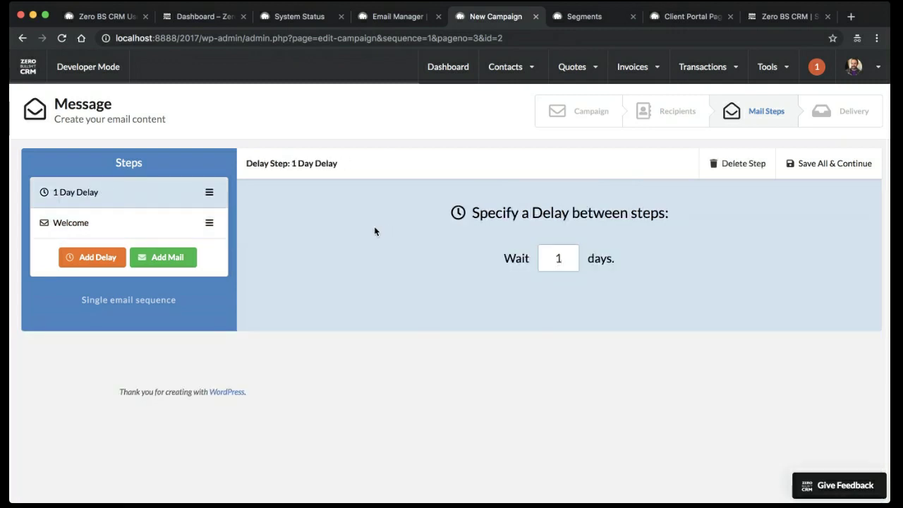
After Welcome, add a 5-day delay followed by a new mail draft.
left_click(173, 232)
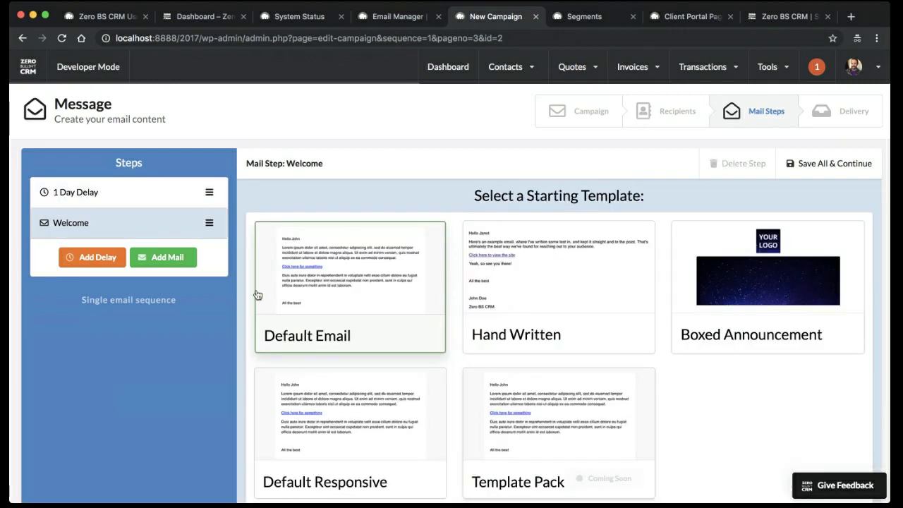
left_click(79, 257)
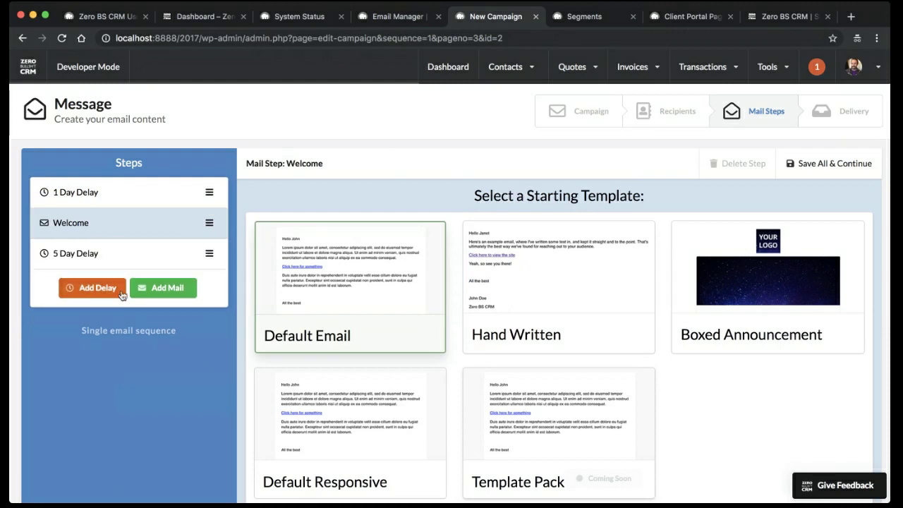
left_click(159, 288)
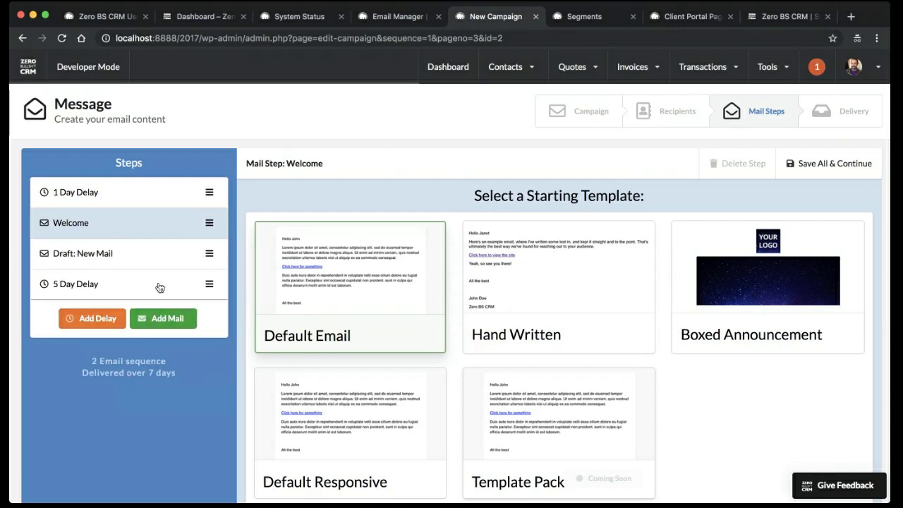
left_click_drag(209, 284, 204, 254)
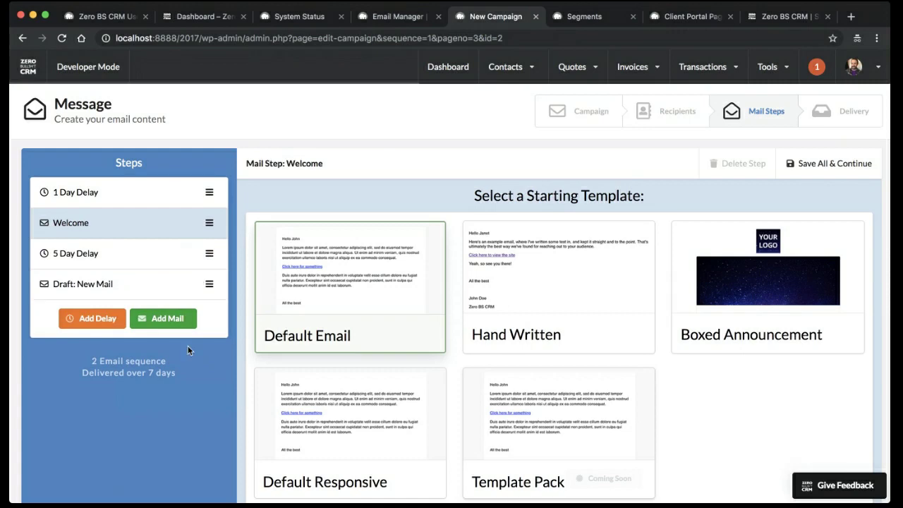
scroll(422, 297, "down", 3)
scroll(417, 204, "up", 3)
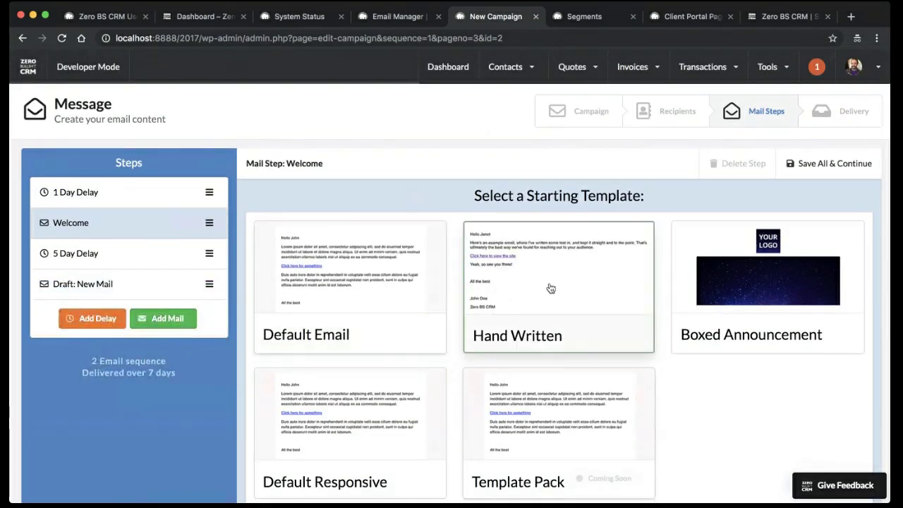
scroll(681, 329, "down", 3)
scroll(685, 322, "up", 3)
mouse_move(515, 67)
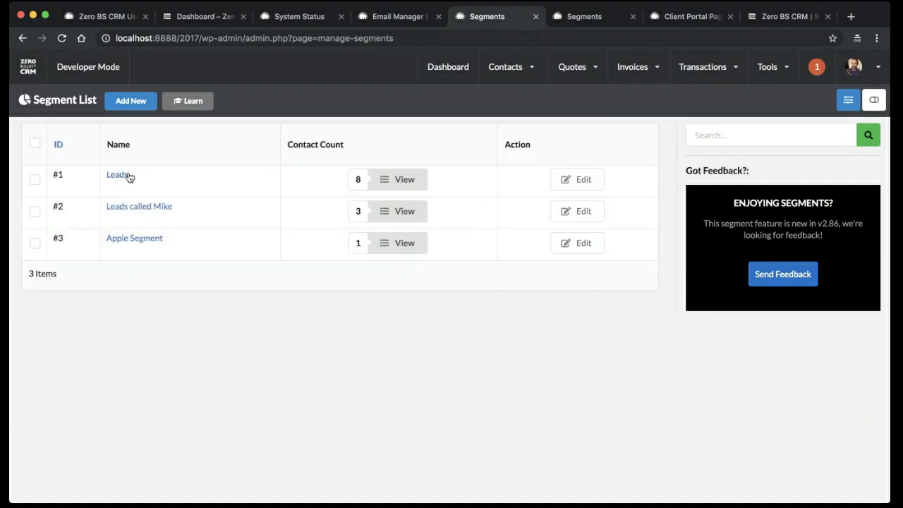
Edit the Leads segment and add a second condition: Has Tag Webinarrrr-20/11/2018.
left_click(573, 181)
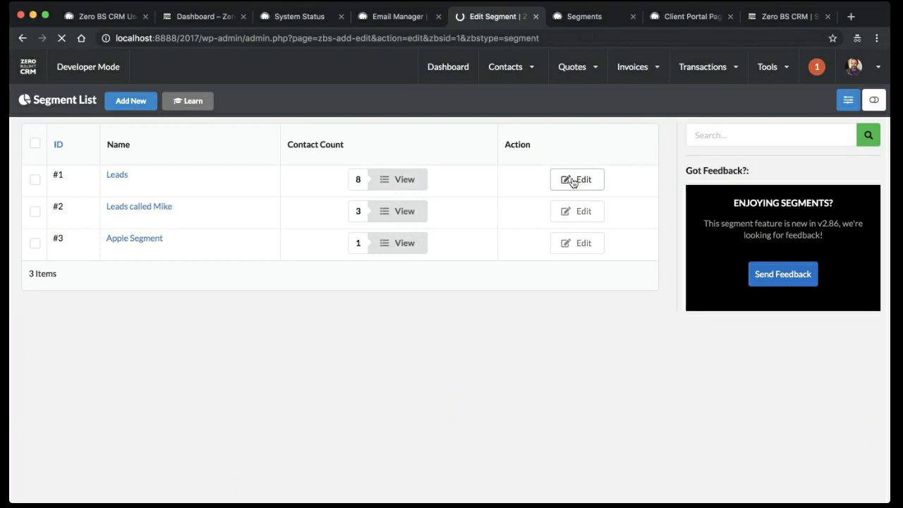
scroll(233, 300, "down", 2)
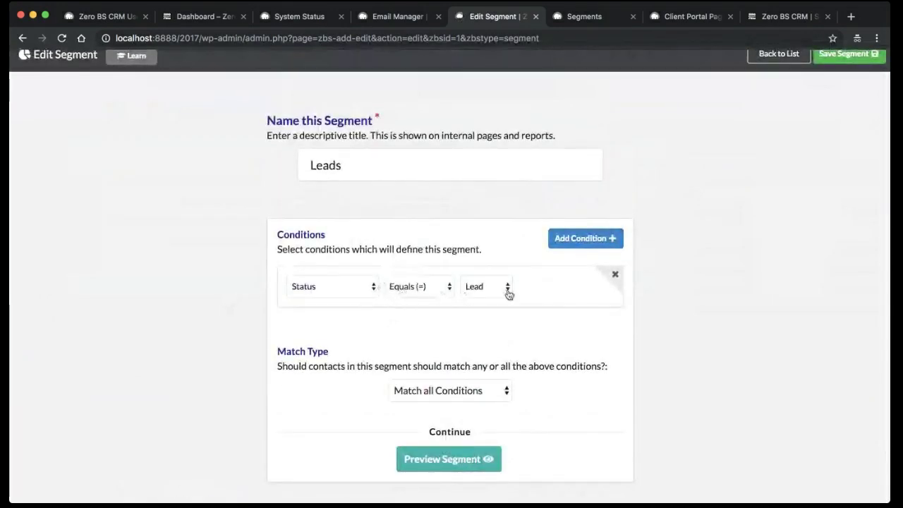
scroll(479, 172, "up", 1)
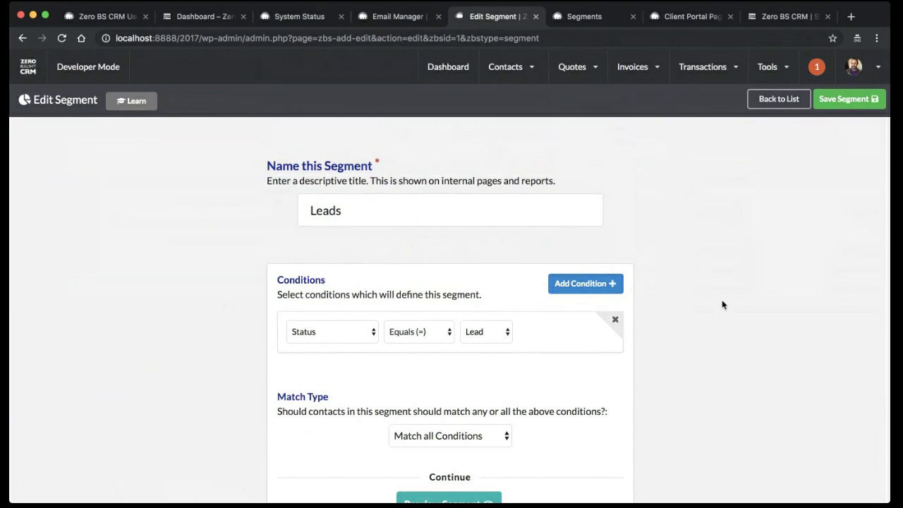
scroll(723, 305, "down", 2)
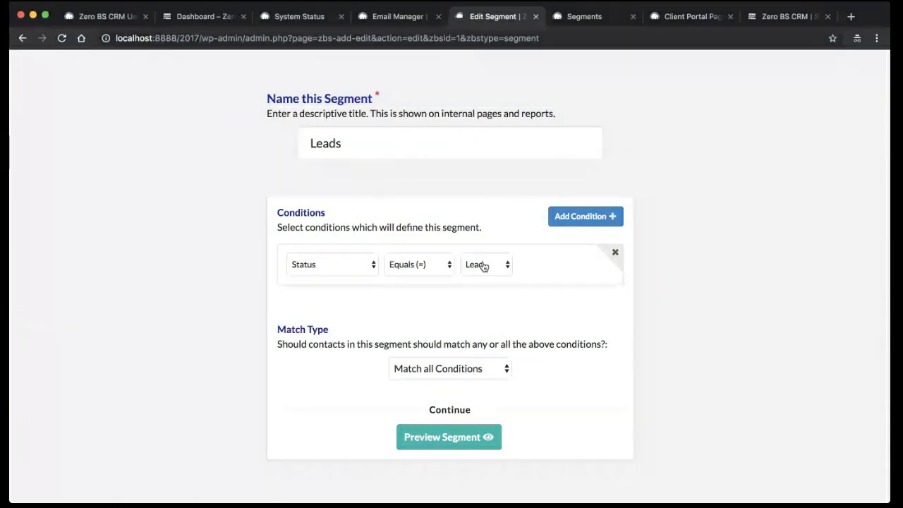
scroll(549, 331, "up", 2)
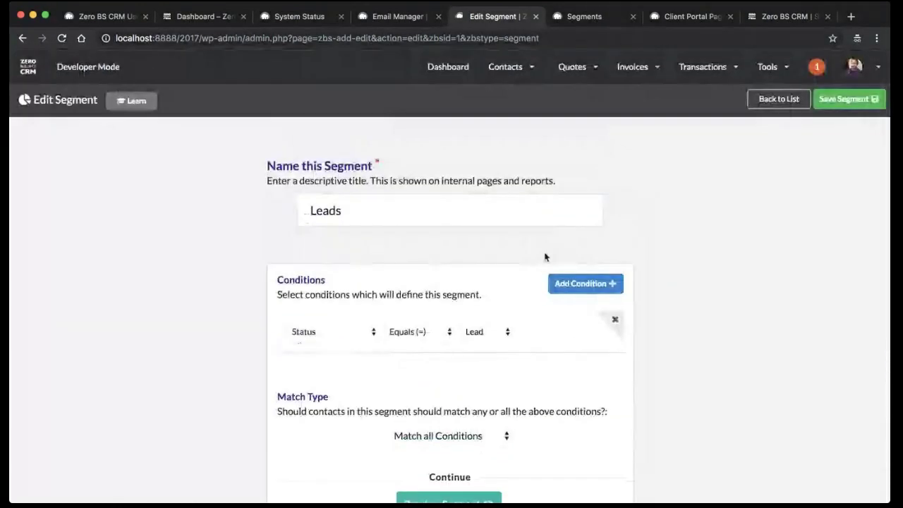
scroll(427, 357, "down", 3)
scroll(428, 357, "up", 3)
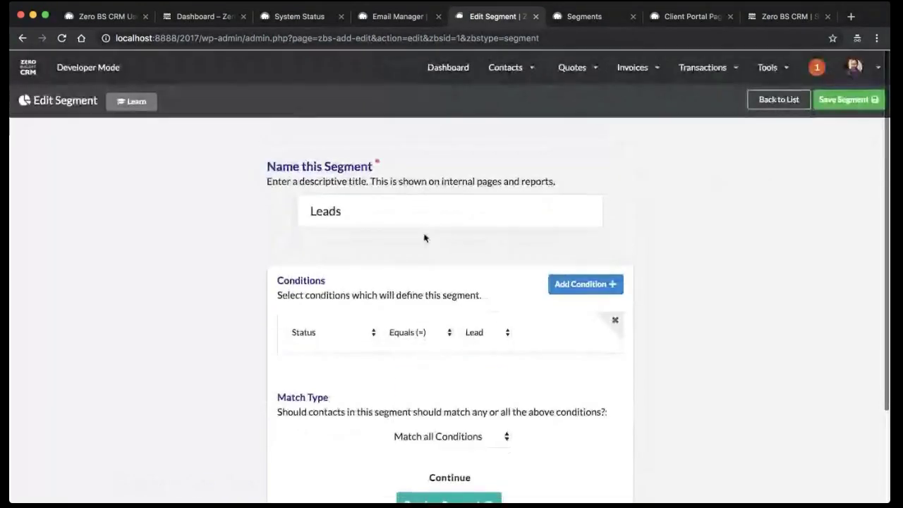
scroll(437, 410, "down", 3)
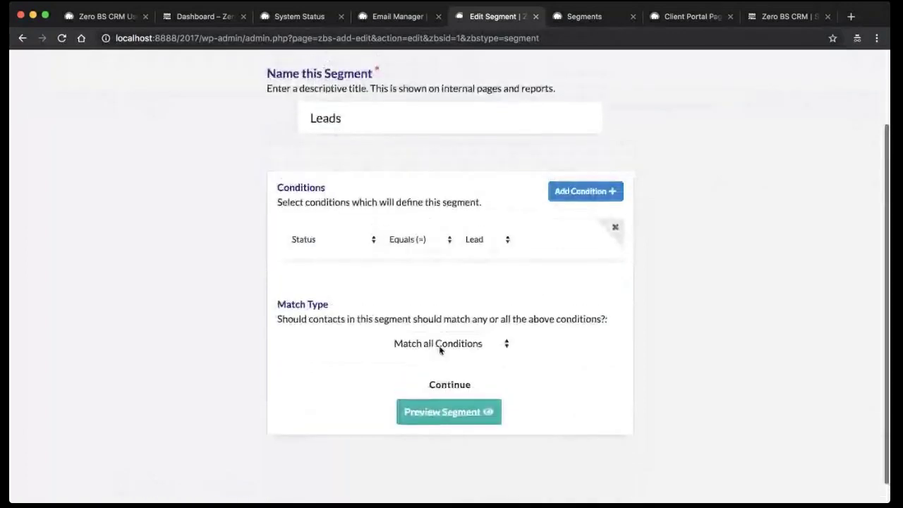
left_click(597, 191)
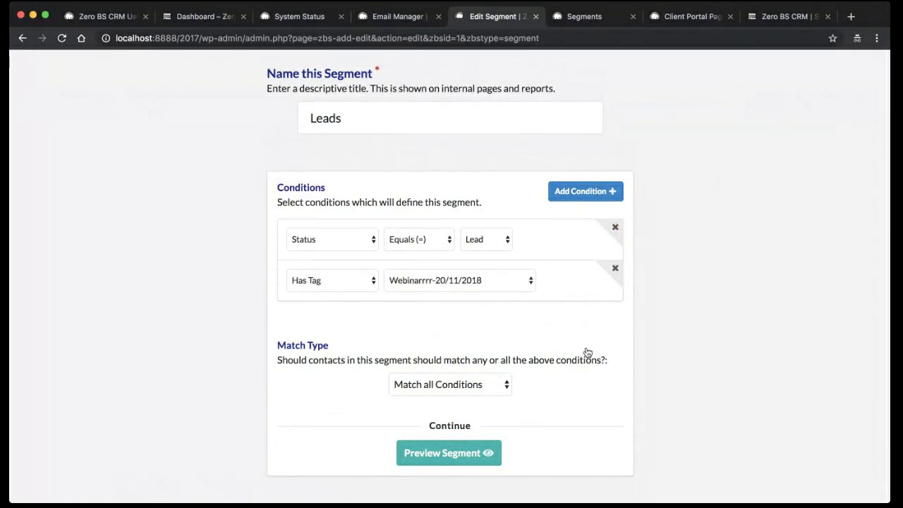
Preview the Leads segment, which matches one contact, then save the segment.
left_click(454, 457)
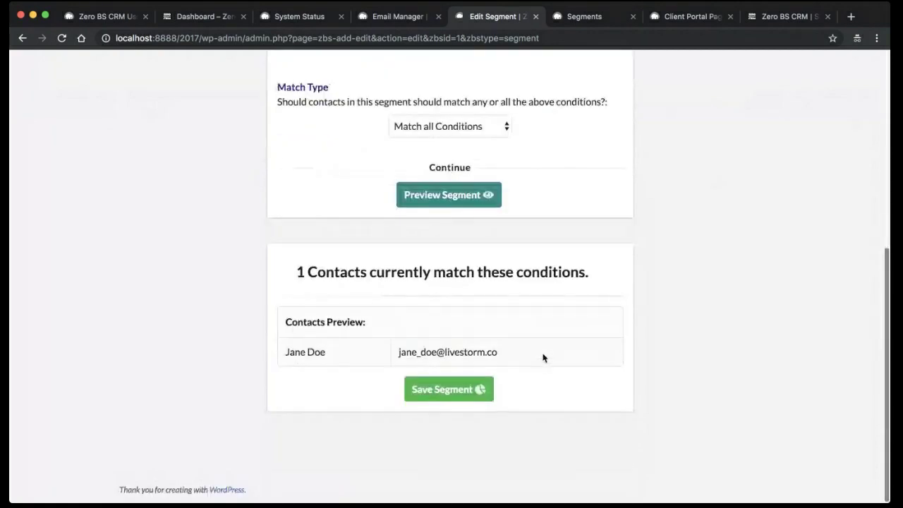
scroll(544, 358, "up", 1)
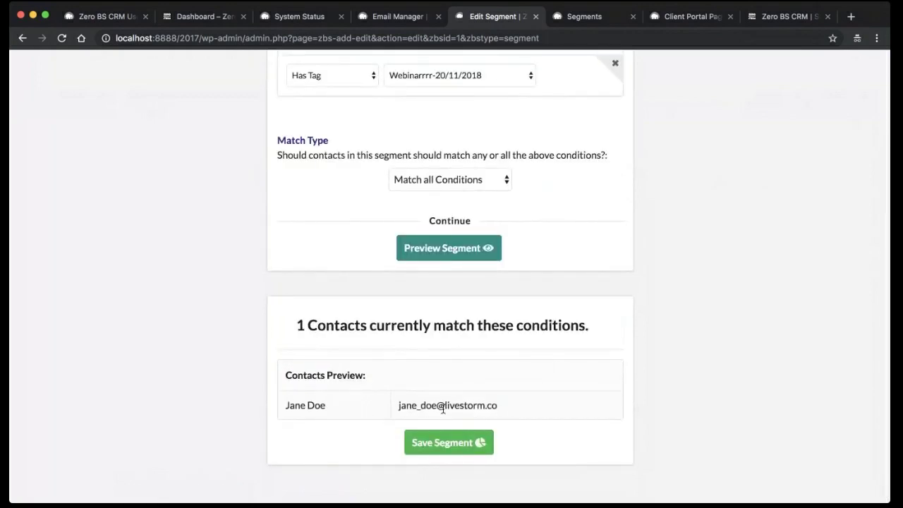
scroll(487, 413, "up", 6)
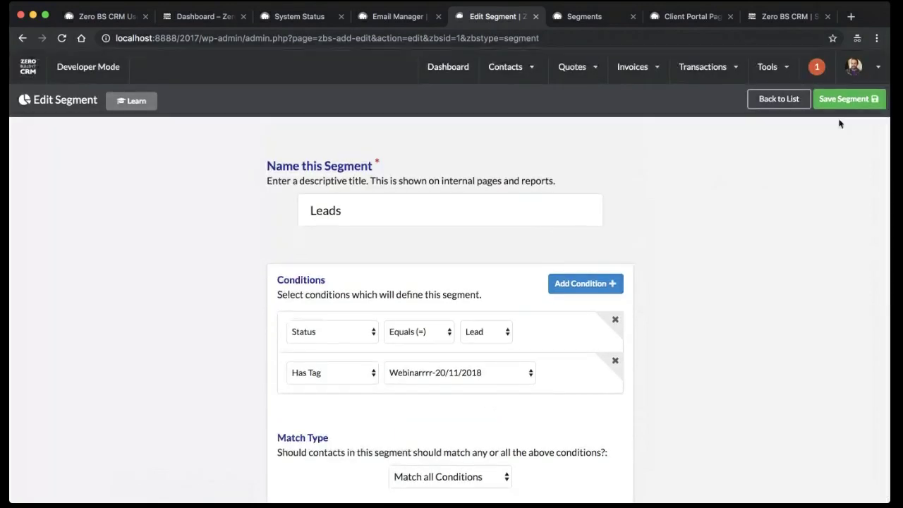
left_click(842, 99)
scroll(342, 373, "down", 2)
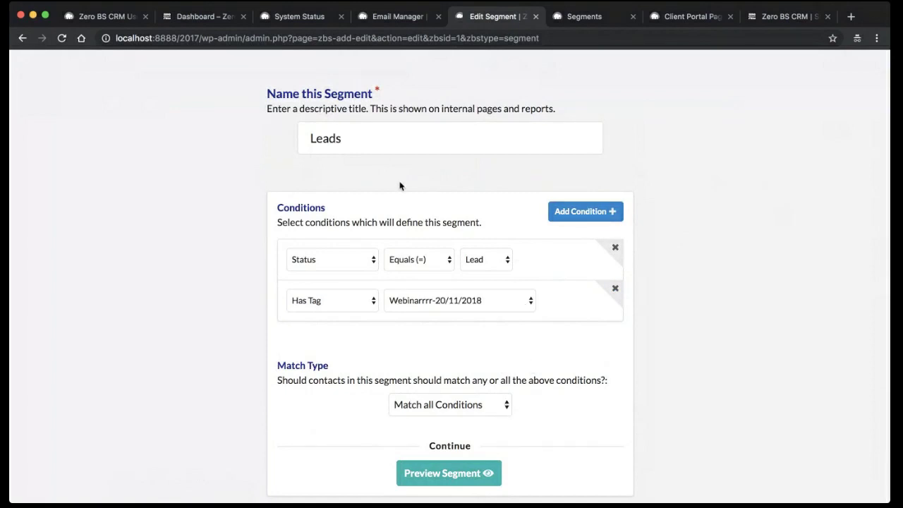
Rename the segment to 'Leads attended a webinar' and set its tag condition to Attended Webinar.
left_click(367, 136)
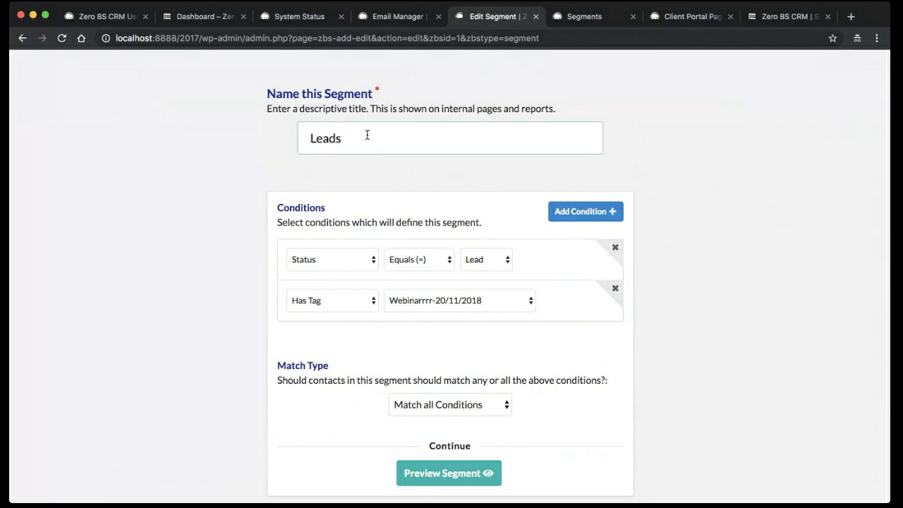
type("attended a webinar")
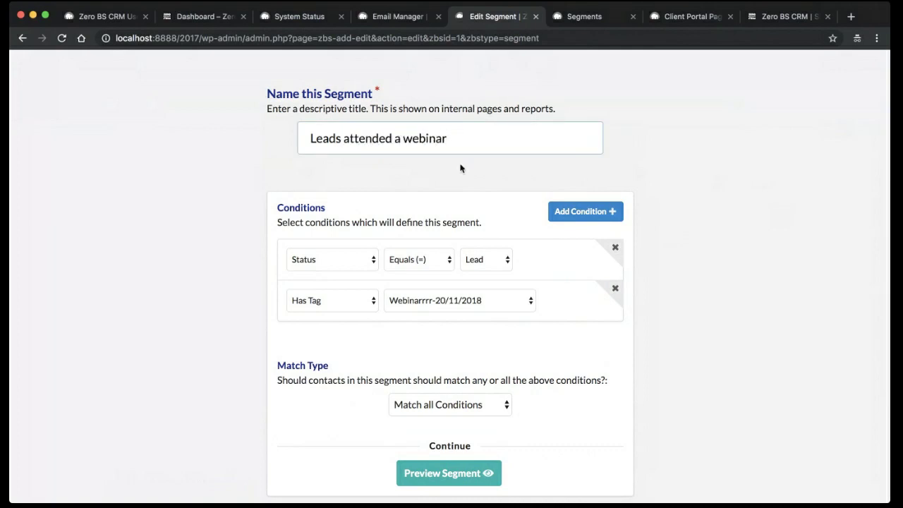
left_click(463, 169)
Preview the updated segment, showing 1 matching contact, and save it.
scroll(449, 271, "up", 2)
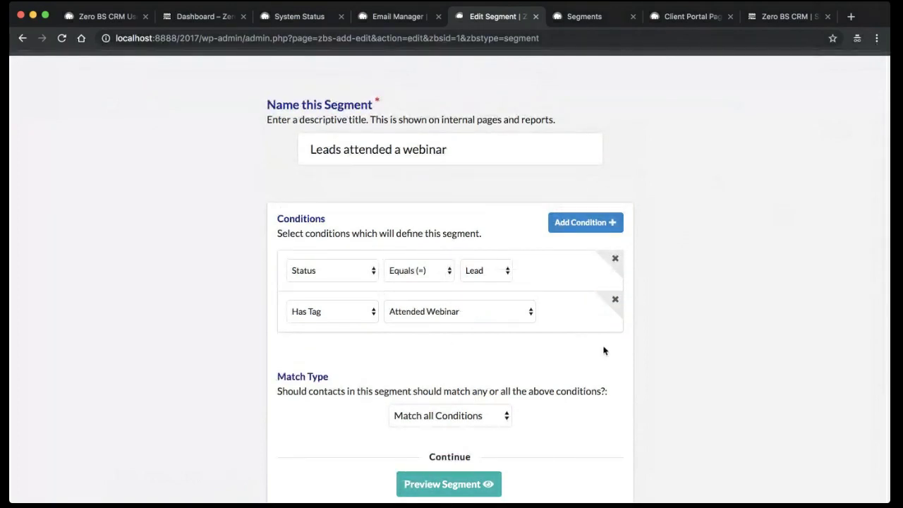
scroll(494, 409, "down", 2)
left_click(447, 413)
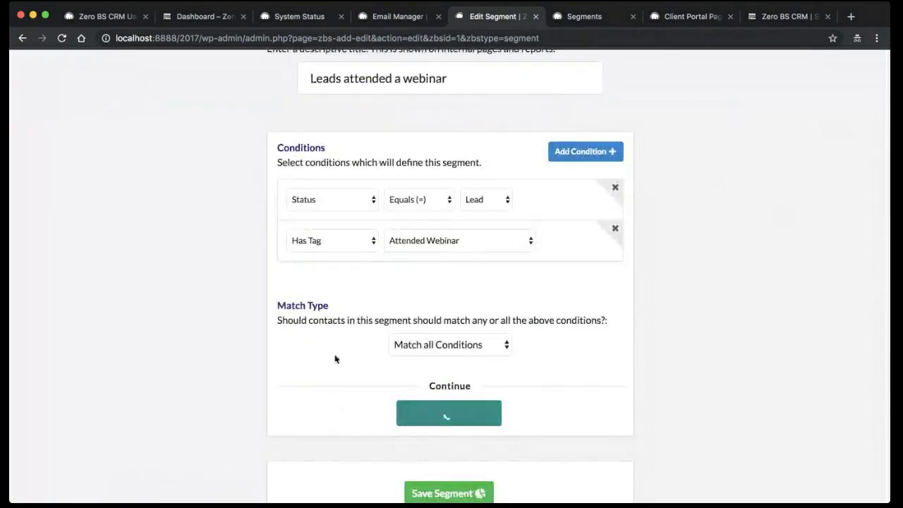
scroll(334, 359, "down", 3)
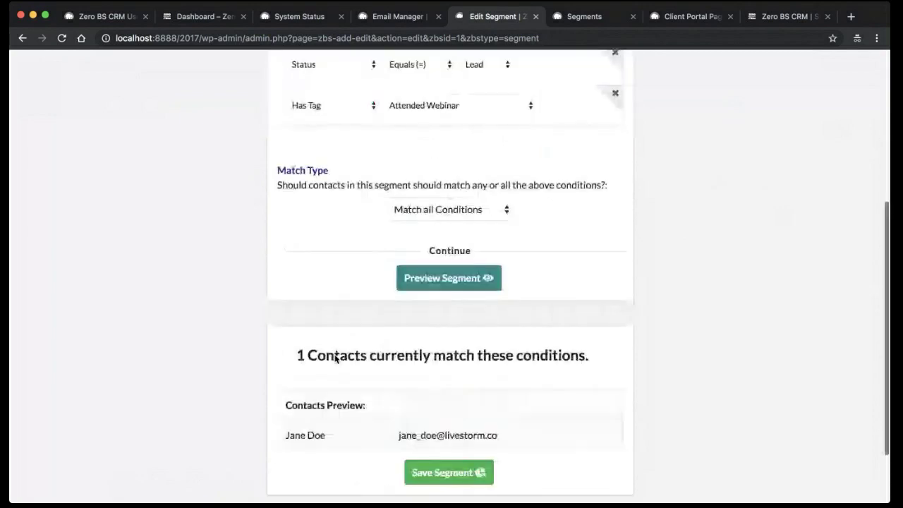
left_click(449, 474)
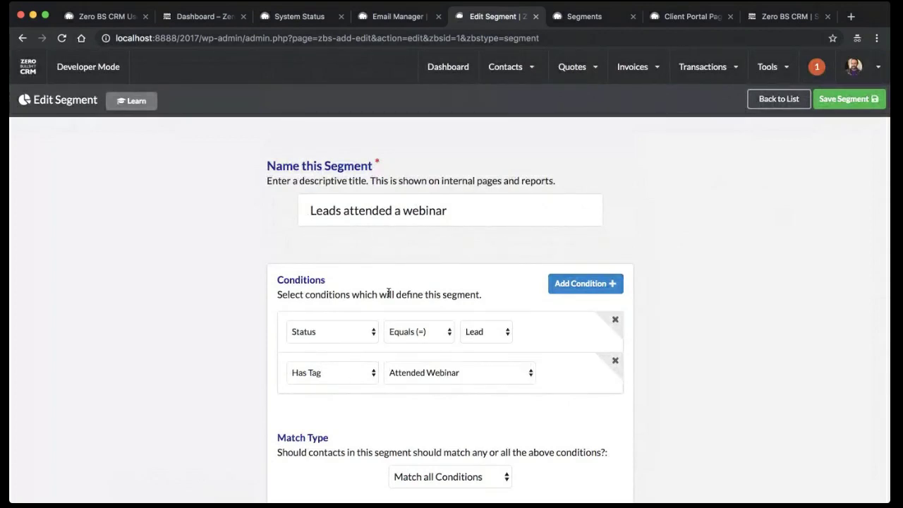
Add a third condition (Status equals Lead) to the segment, then view all contacts.
left_click(583, 285)
scroll(346, 321, "down", 3)
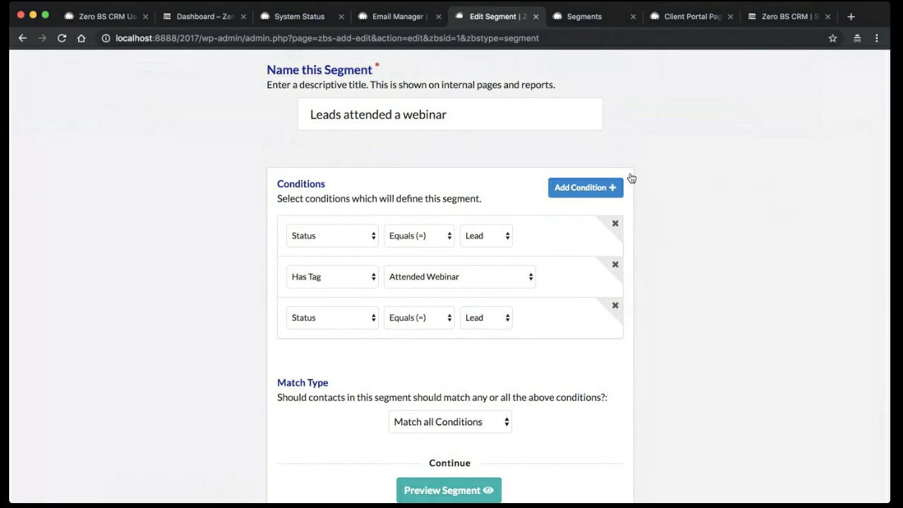
scroll(629, 177, "up", 3)
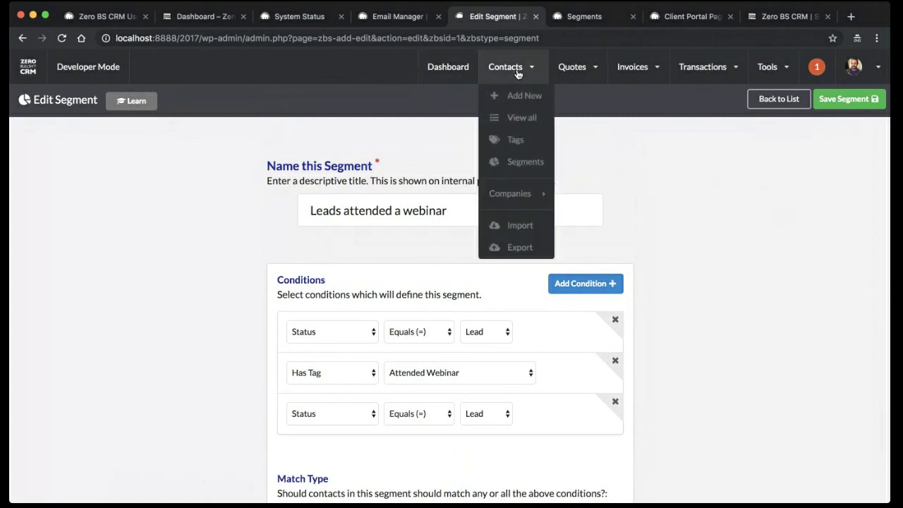
mouse_move(516, 78)
left_click(515, 118)
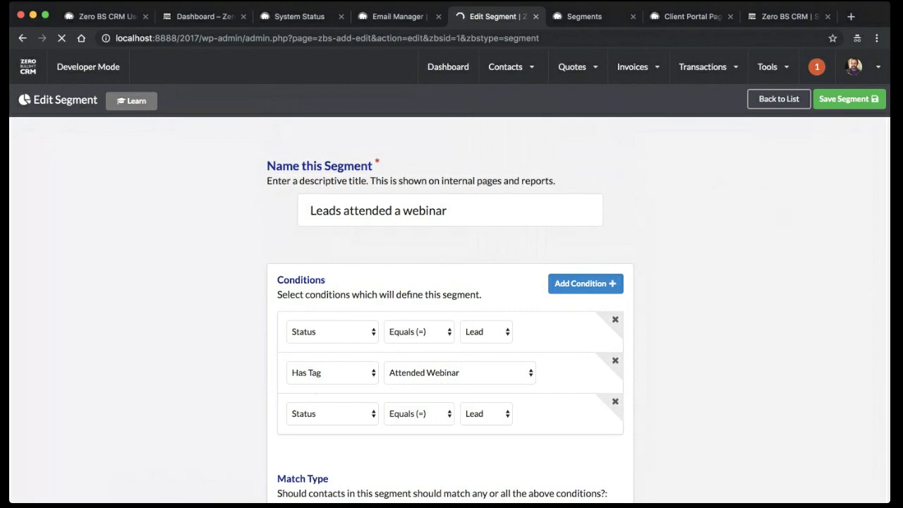
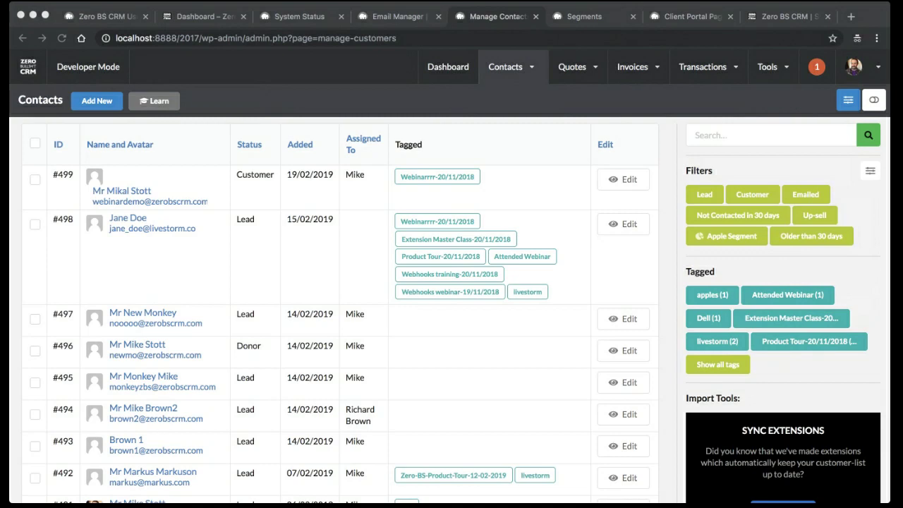
Scroll the contacts list and start editing the assignee of contact #499 inline.
left_click(400, 383)
scroll(272, 318, "up", 2)
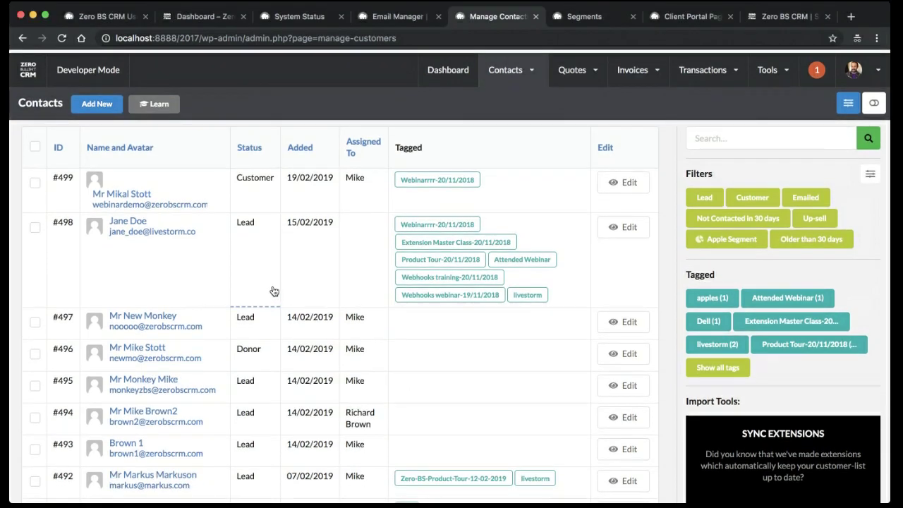
scroll(232, 328, "down", 5)
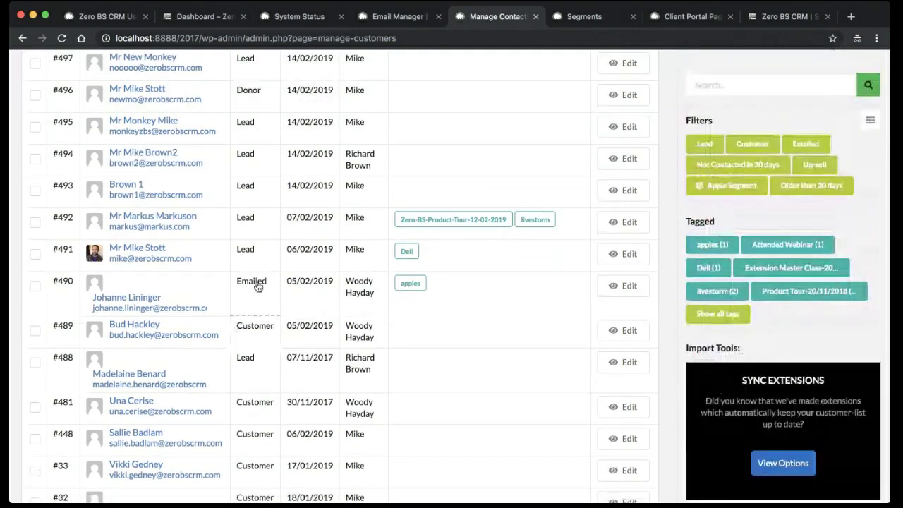
scroll(254, 283, "down", 1)
scroll(254, 282, "up", 6)
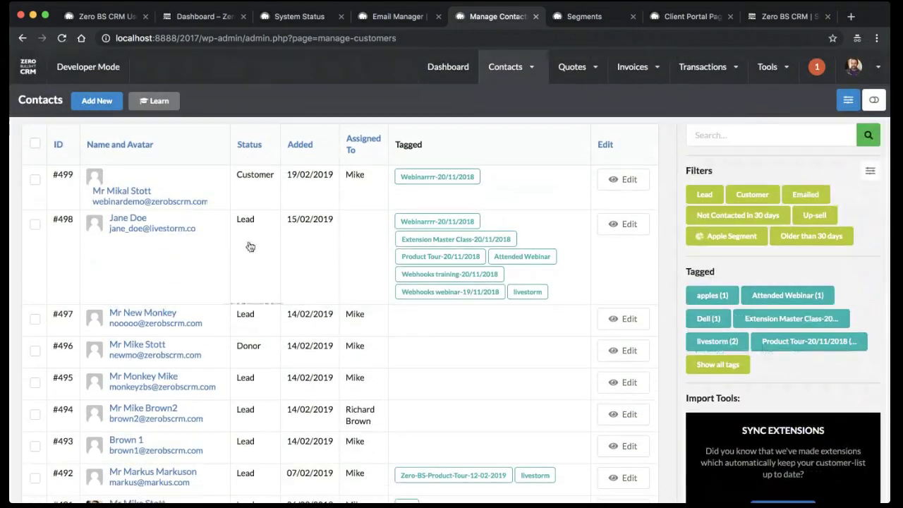
left_click(364, 185)
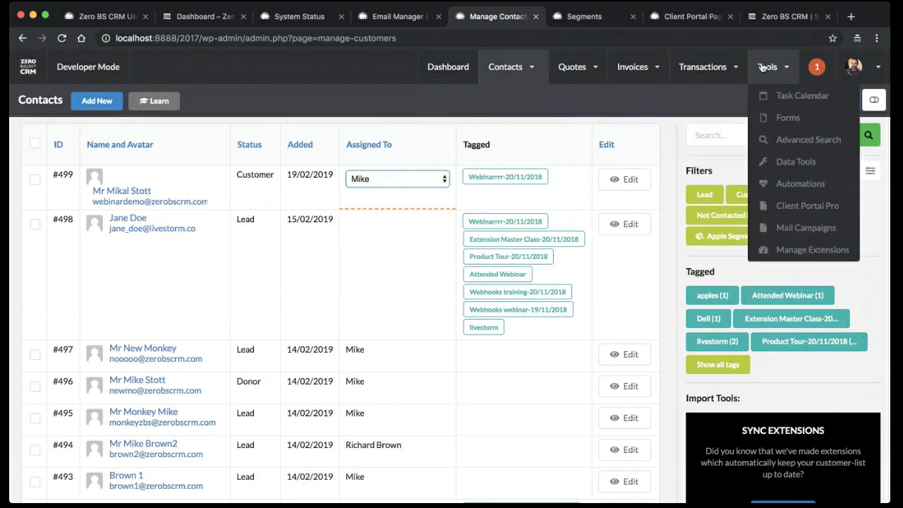
Open the Your Team page, then open Automations in a new tab and return to the team tab.
mouse_move(855, 66)
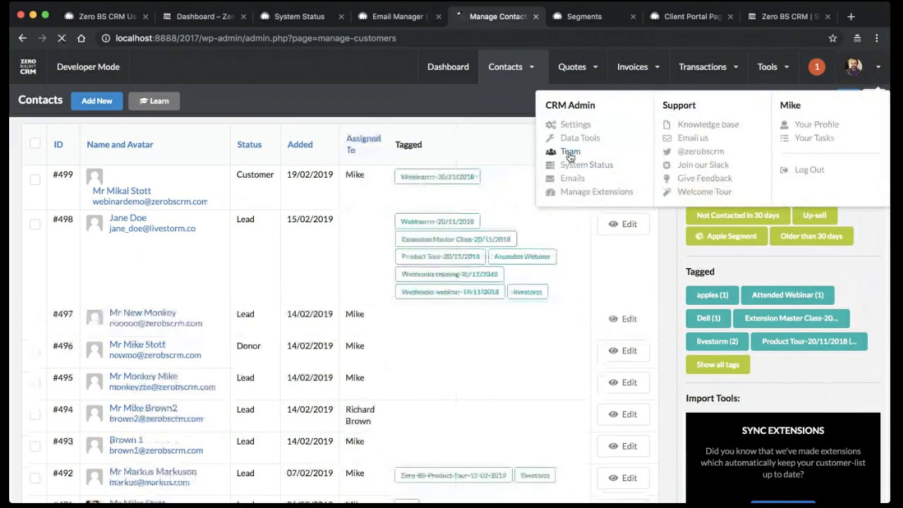
left_click(570, 152)
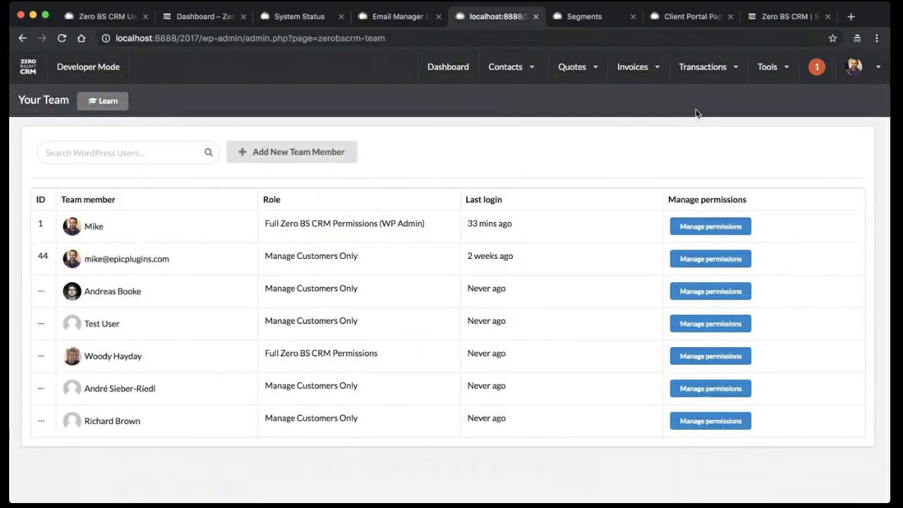
mouse_move(766, 67)
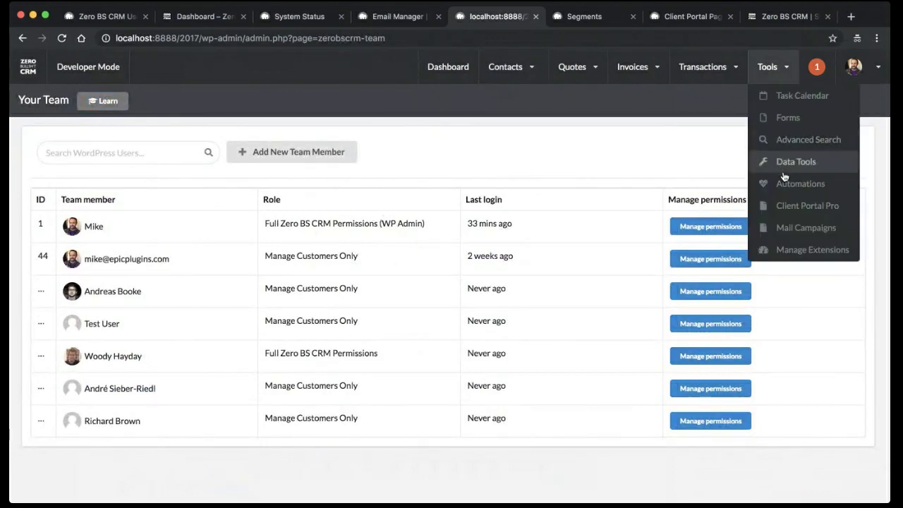
left_click(786, 184, "super")
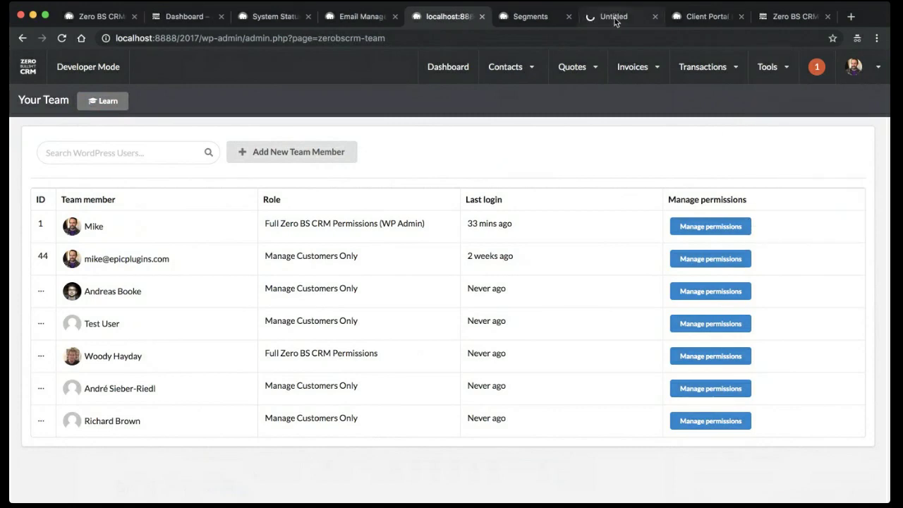
left_click(522, 19)
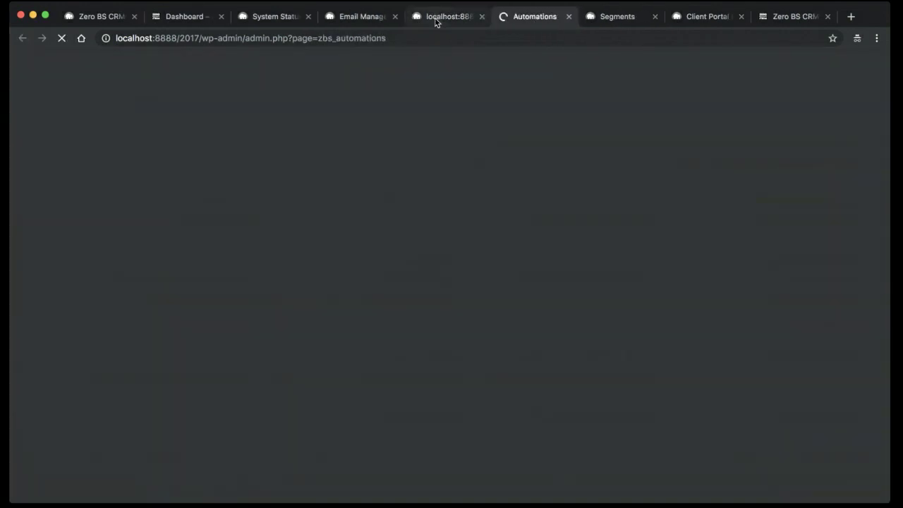
left_click(436, 20)
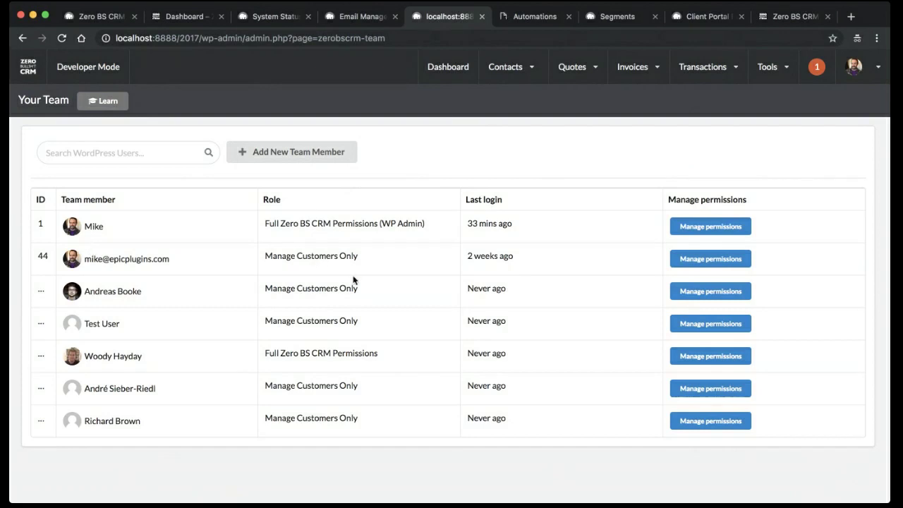
Set the automation condition to Has Status Lead and the action to distribute to the Customer Manager role.
left_click(538, 10)
scroll(546, 279, "down", 2)
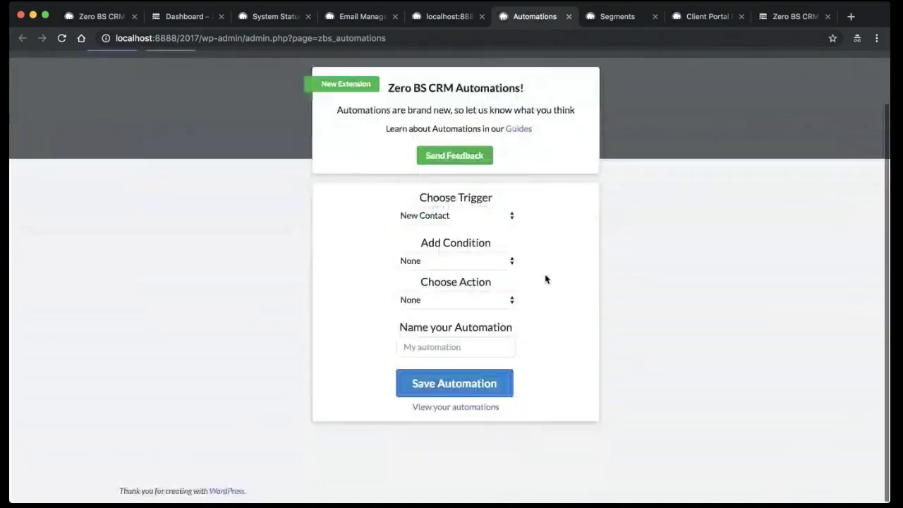
left_click(498, 261)
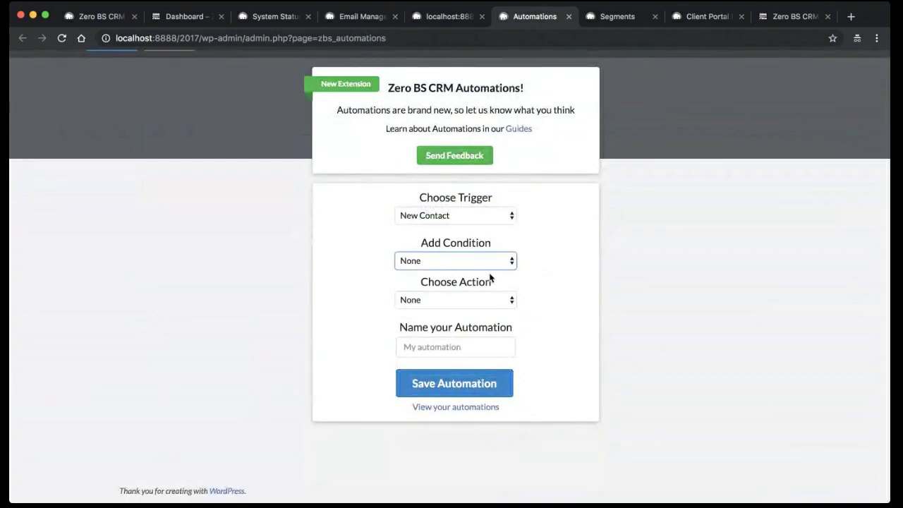
left_click(490, 278)
scroll(494, 314, "down", 1)
left_click(510, 303)
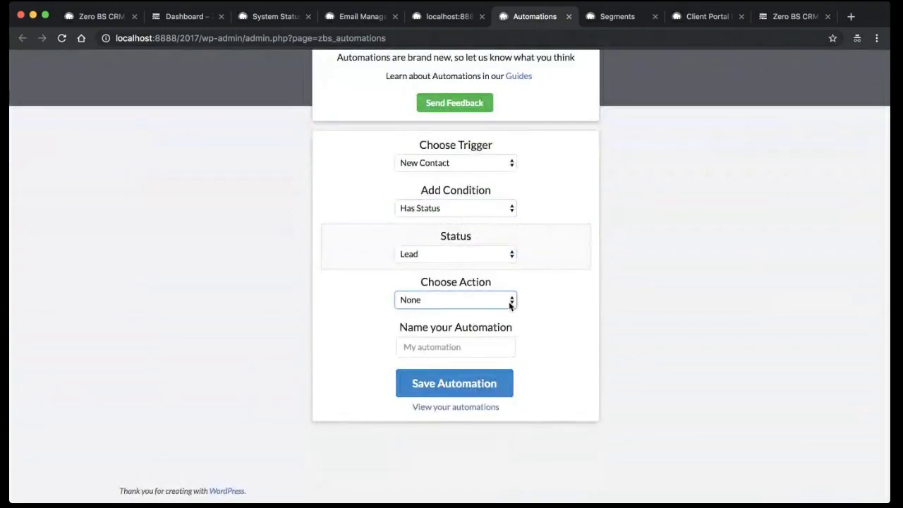
left_click(483, 339)
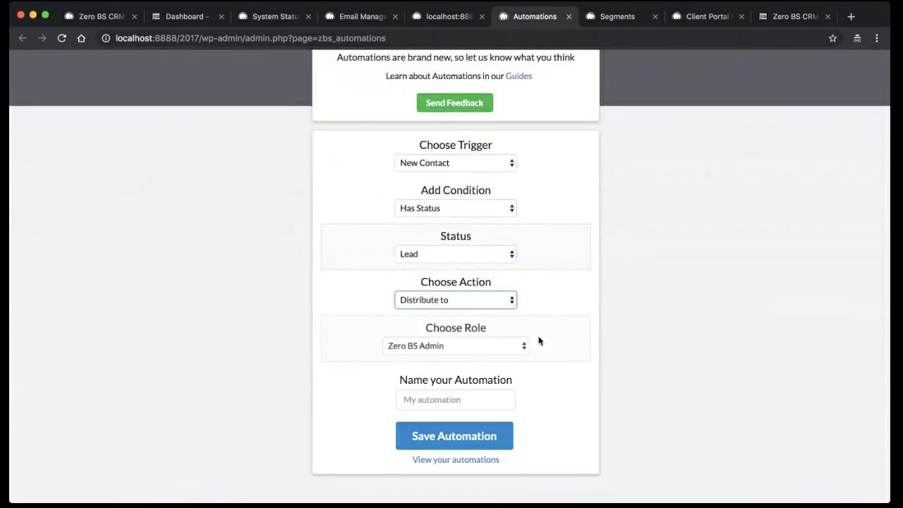
left_click(511, 348)
left_click(509, 359)
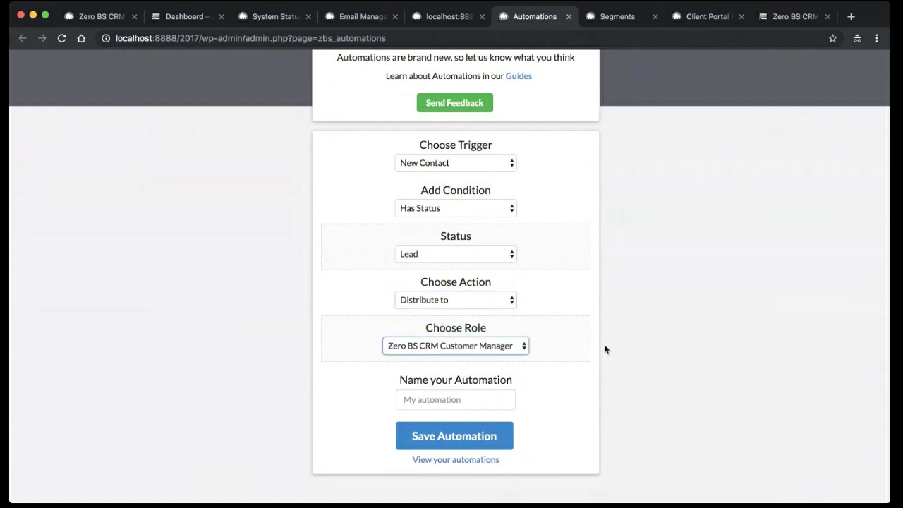
Name the automation 'Distribute to Customer Manager' and save it.
scroll(605, 347, "down", 1)
left_click(480, 348)
type("Dis")
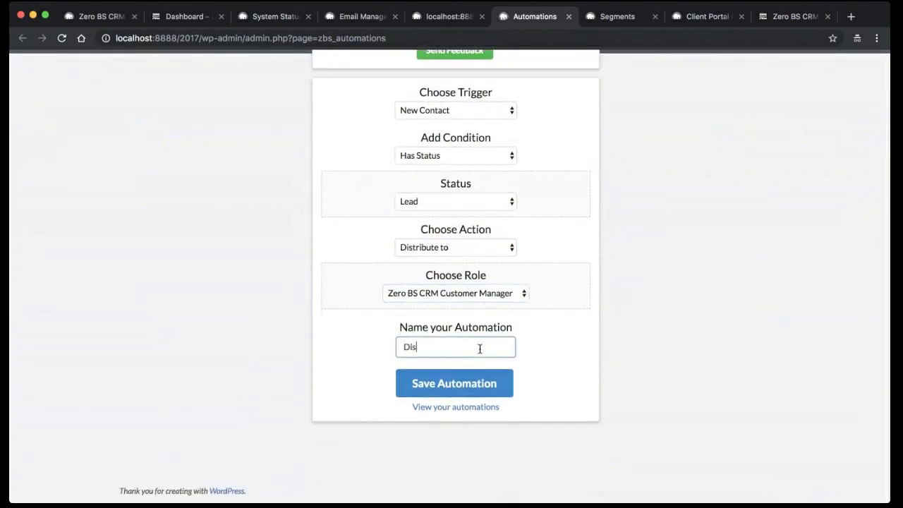
type("tribute to Customer Managers")
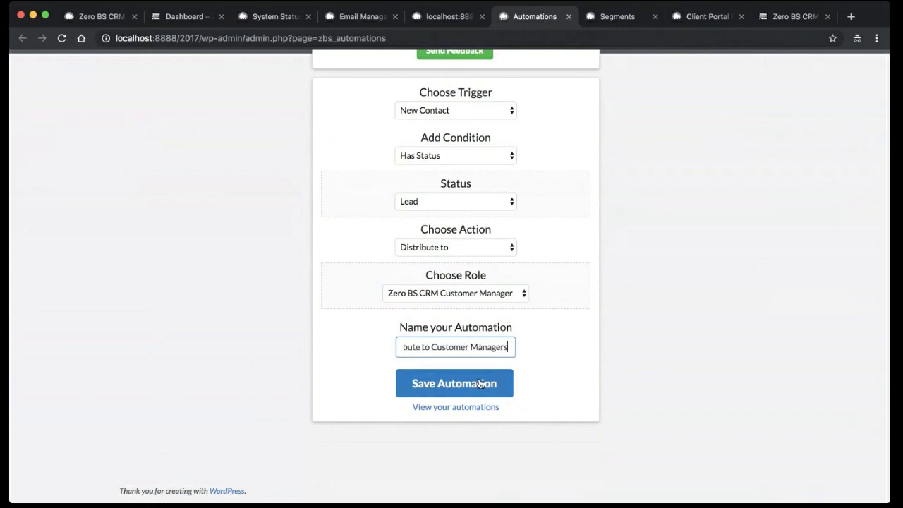
left_click(469, 385)
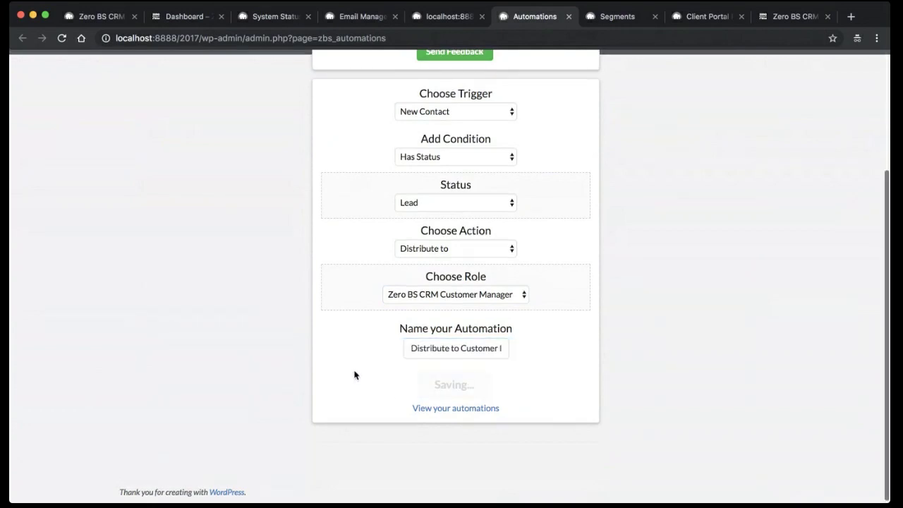
scroll(354, 375, "up", 5)
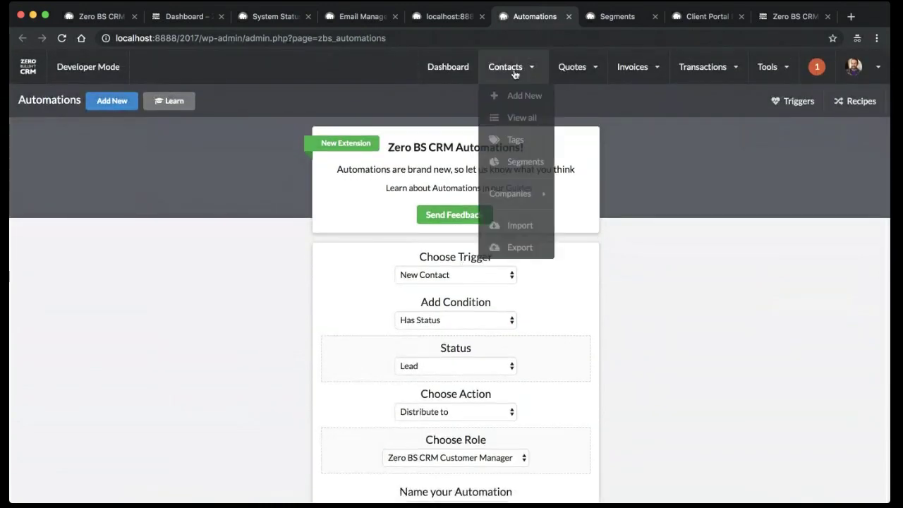
scroll(588, 282, "down", 2)
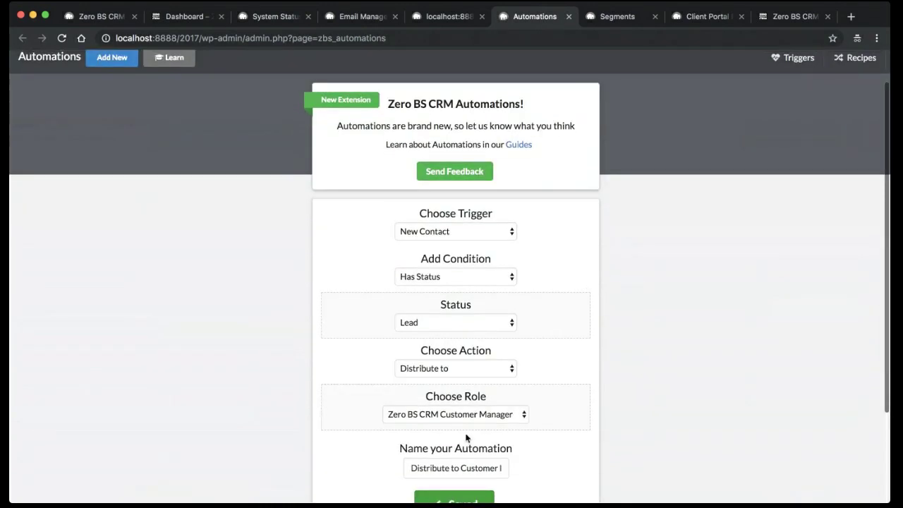
scroll(532, 115, "up", 2)
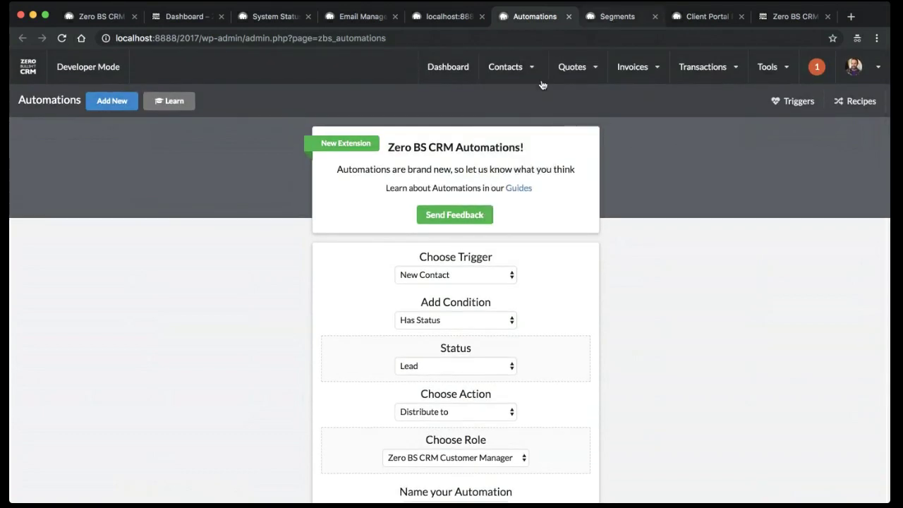
mouse_move(519, 75)
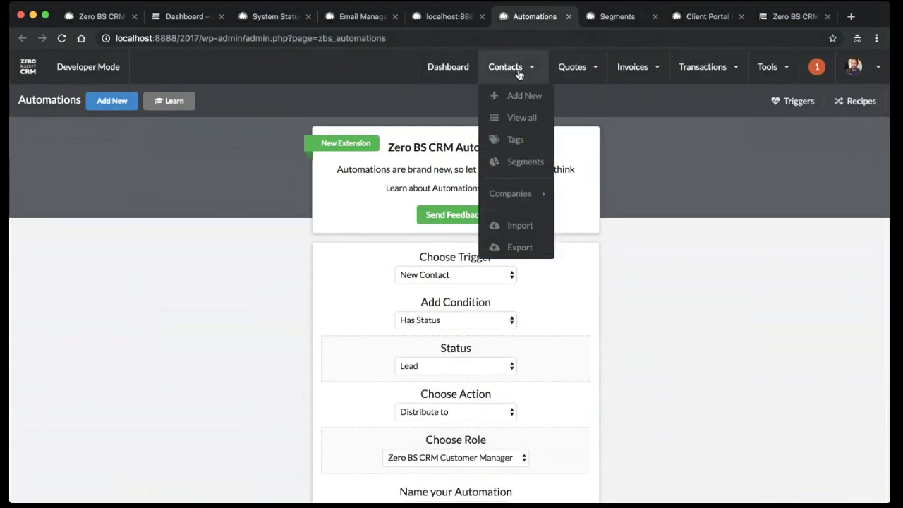
Start a new contact with an e-mail address, Lead status and prefix Mr.
left_click(438, 17)
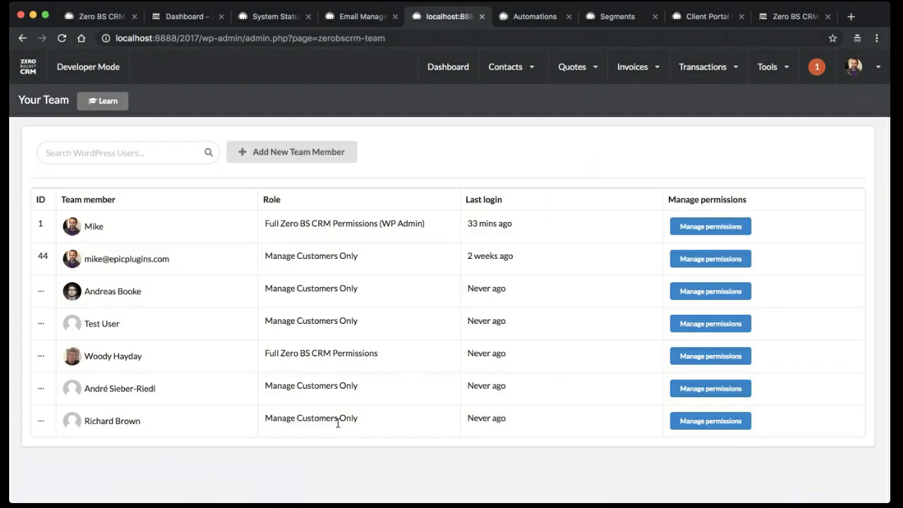
mouse_move(512, 78)
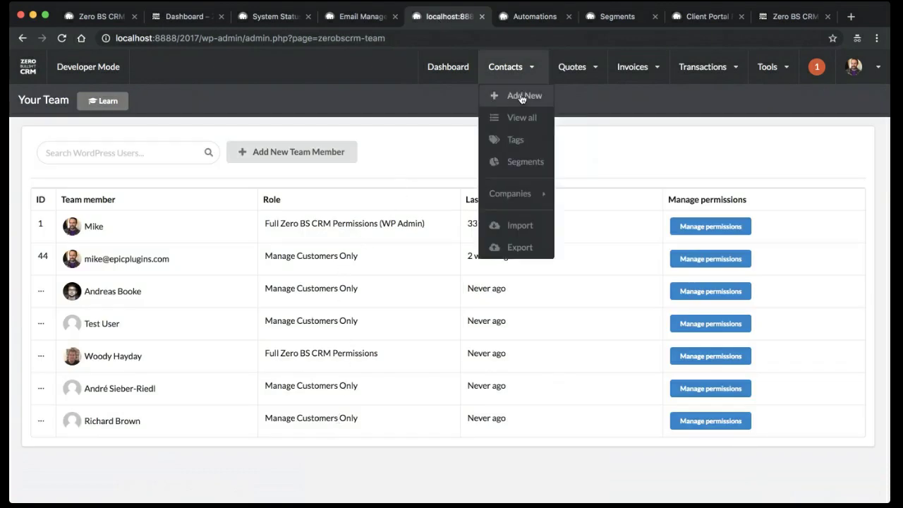
left_click(498, 95)
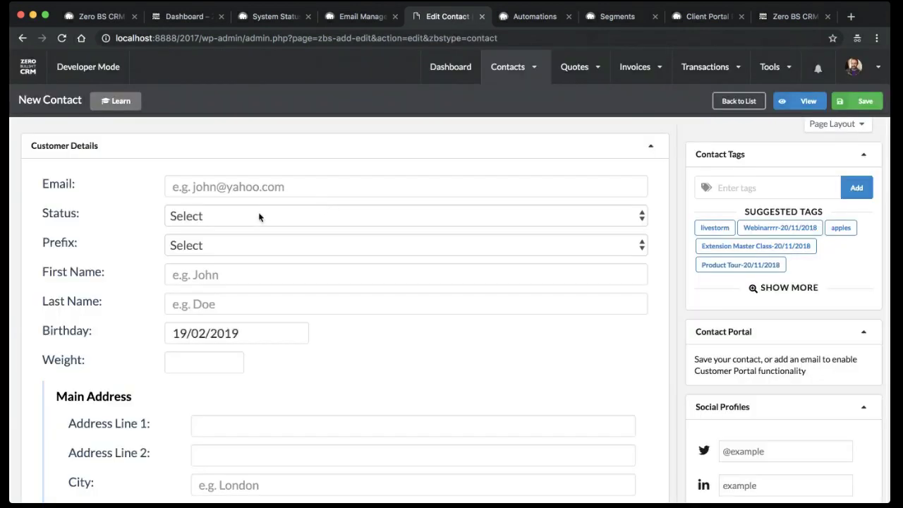
left_click(268, 189)
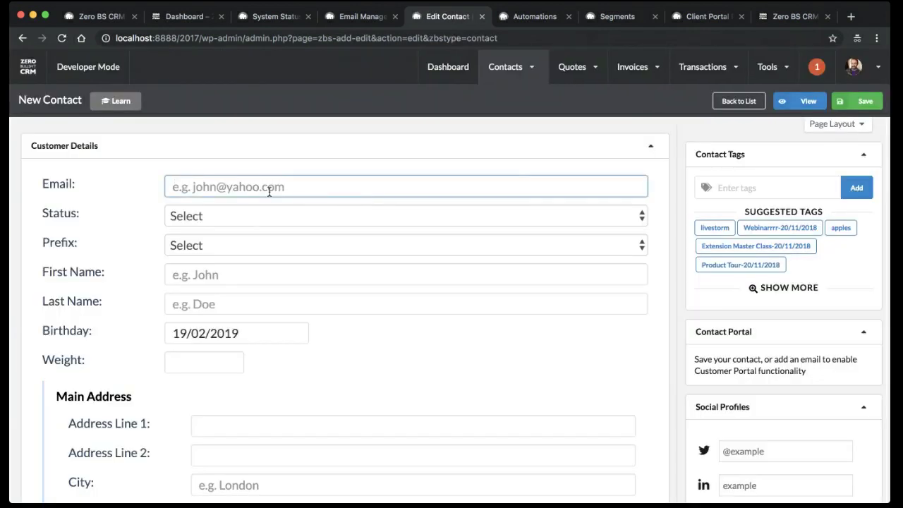
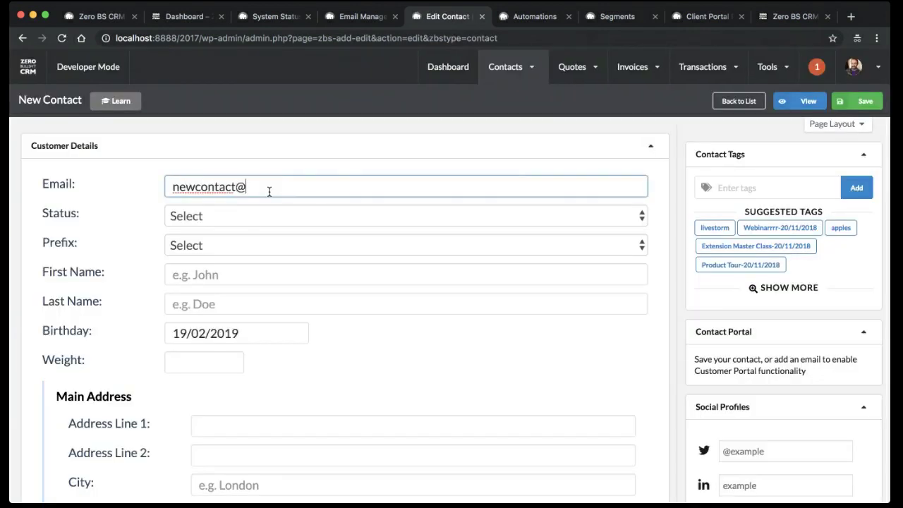
key("Tab")
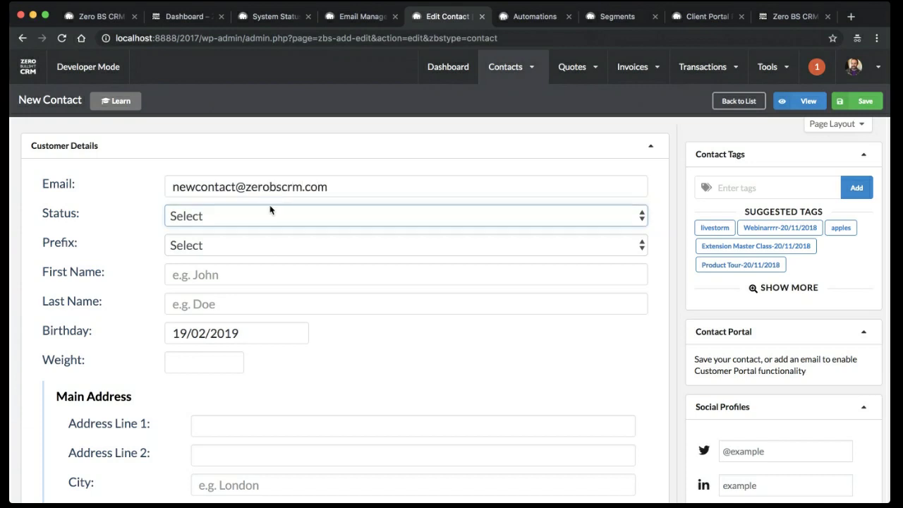
key("l")
key("Tab")
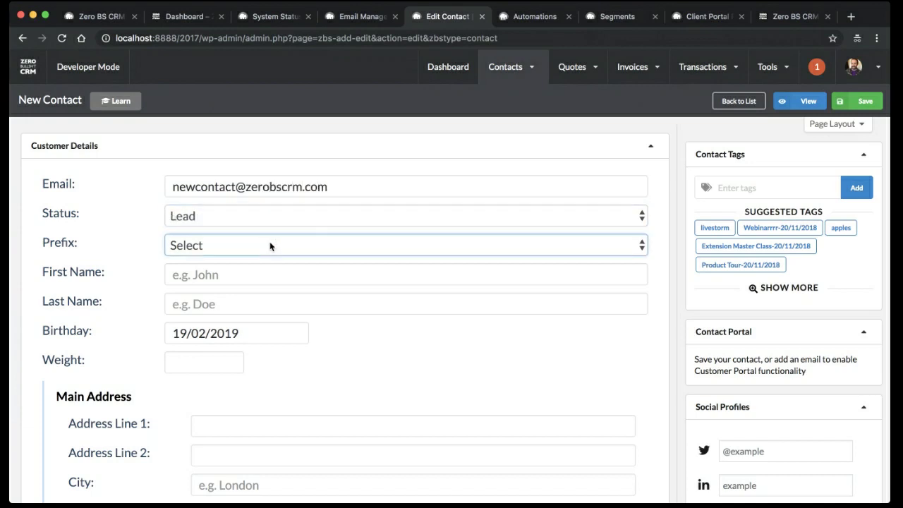
key("m")
Enter first name 'Lead' and last name 'Contact', then save the contact.
key("Tab")
type("LEad")
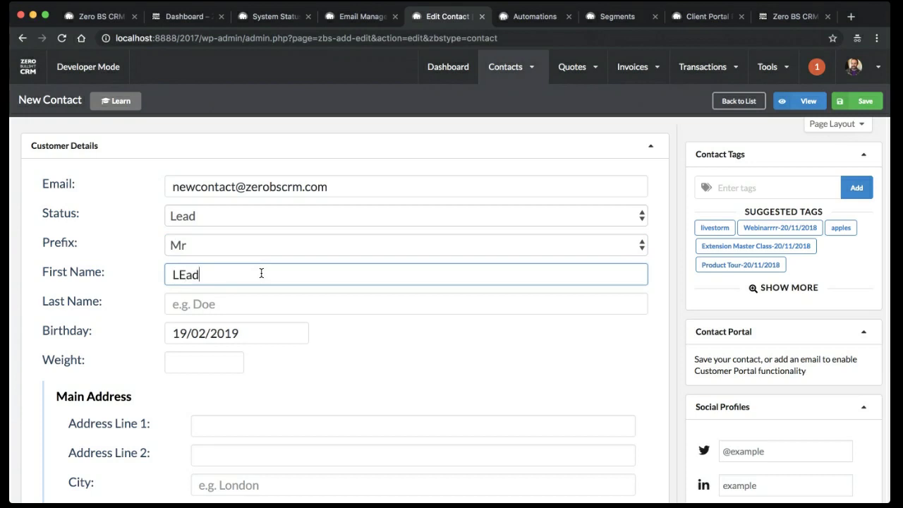
key("BackSpace")
key("BackSpace")
key("BackSpace")
type("e")
key("Tab")
type("Contact")
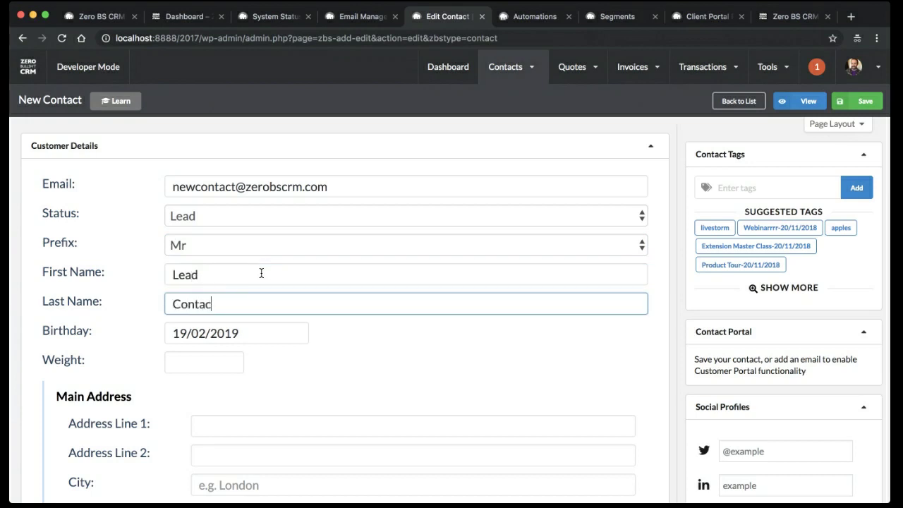
left_click(873, 100)
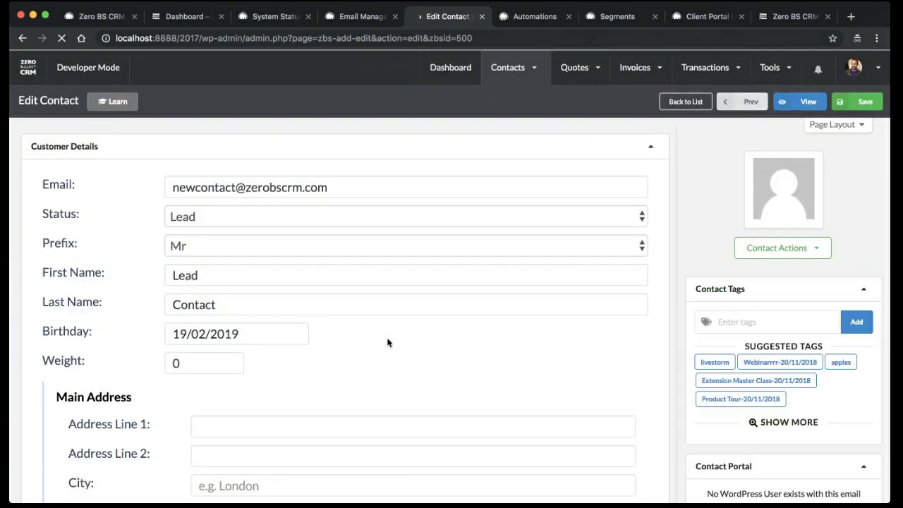
Open Contacts > View all and scroll the table, with the new Lead Contact listed as #500.
mouse_move(509, 67)
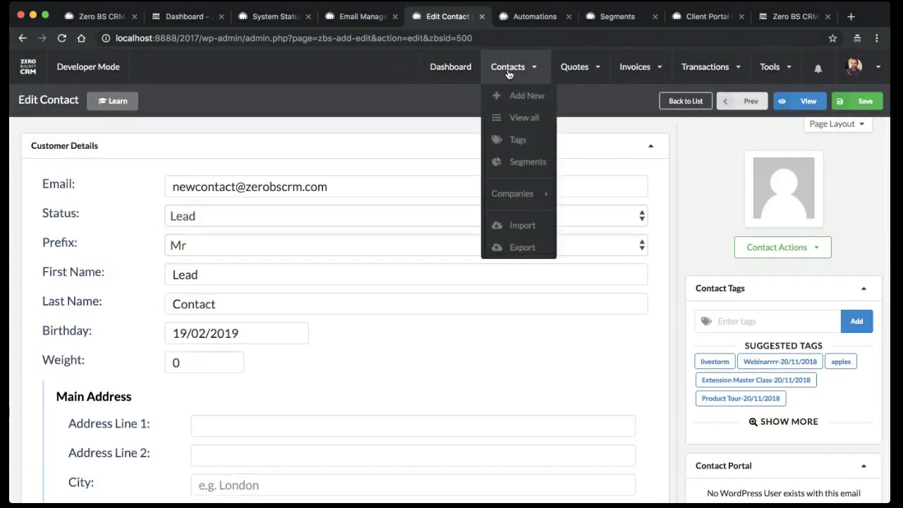
left_click(516, 118)
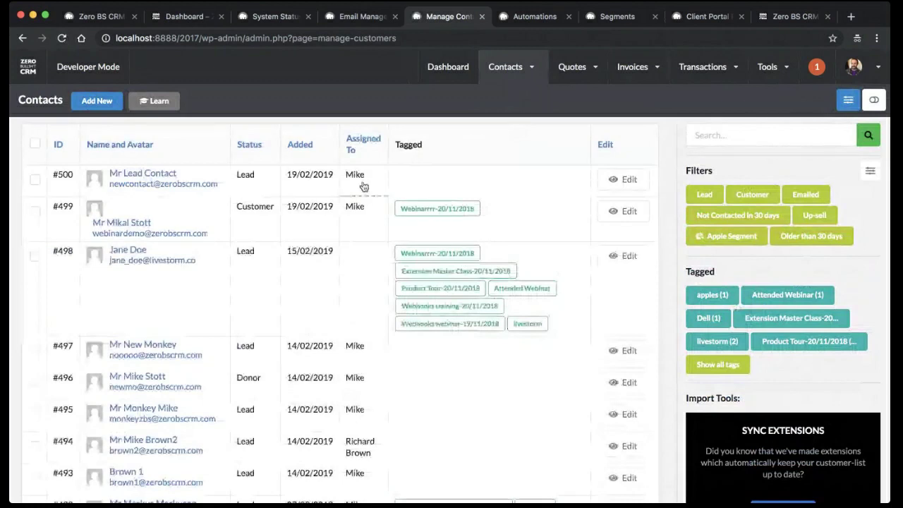
mouse_move(511, 71)
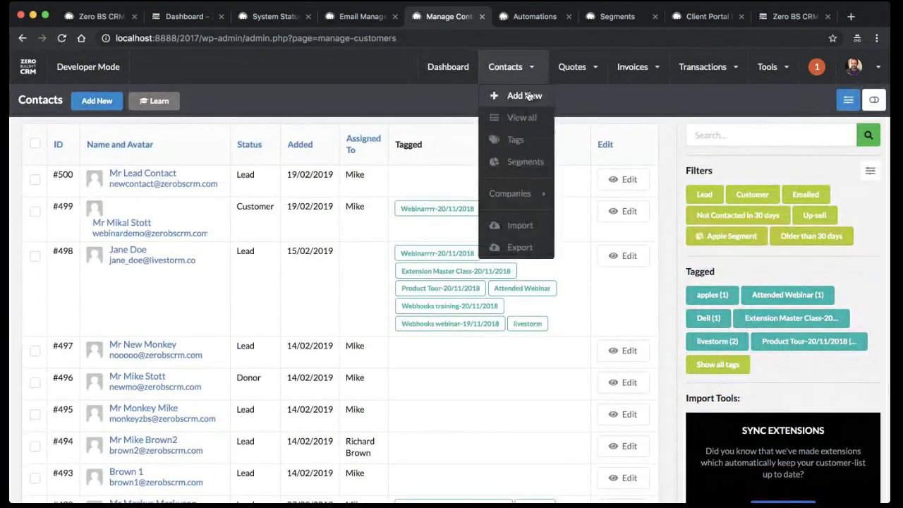
scroll(374, 423, "down", 3)
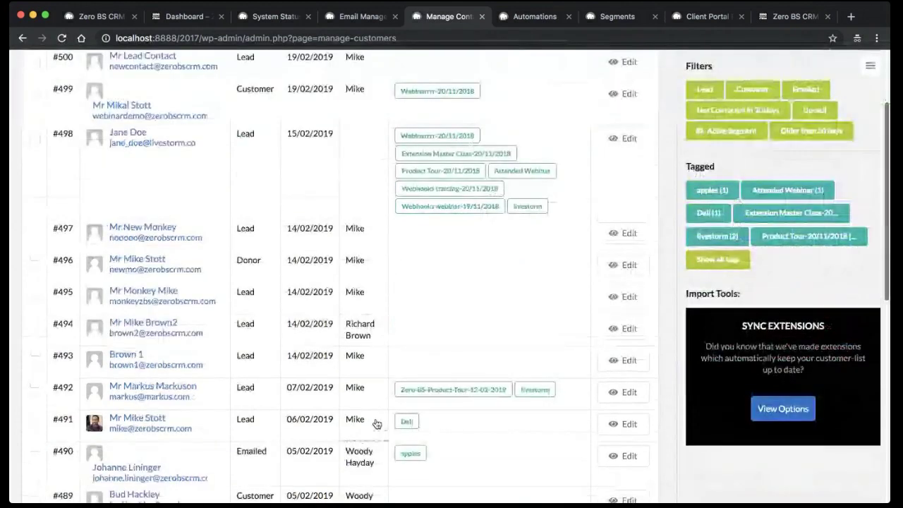
scroll(377, 423, "down", 4)
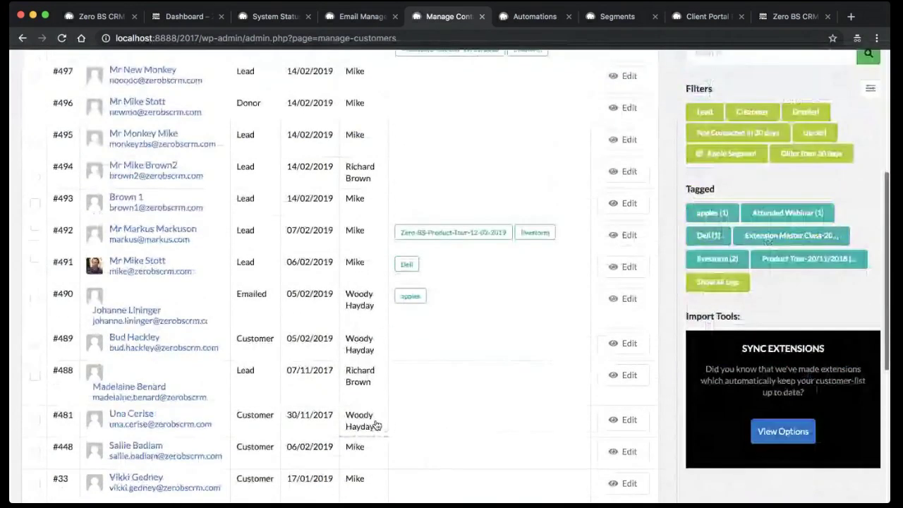
scroll(362, 180, "up", 7)
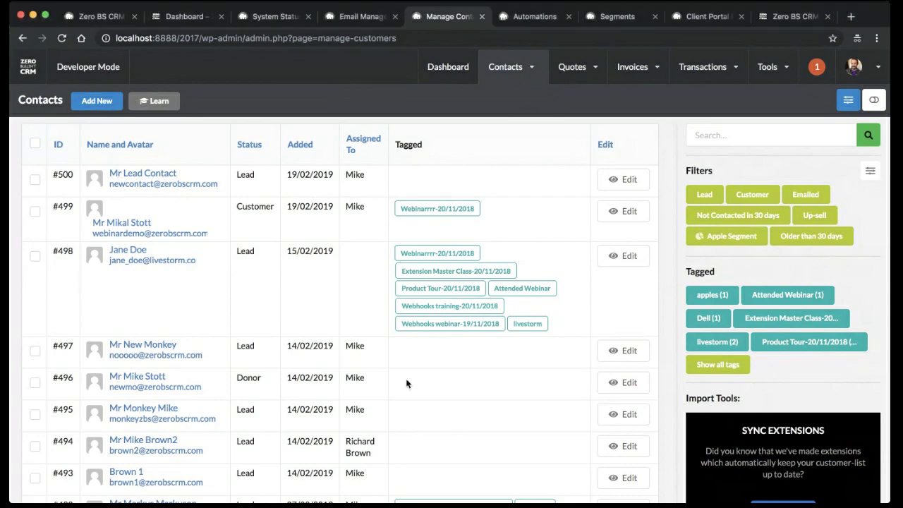
scroll(385, 349, "down", 2)
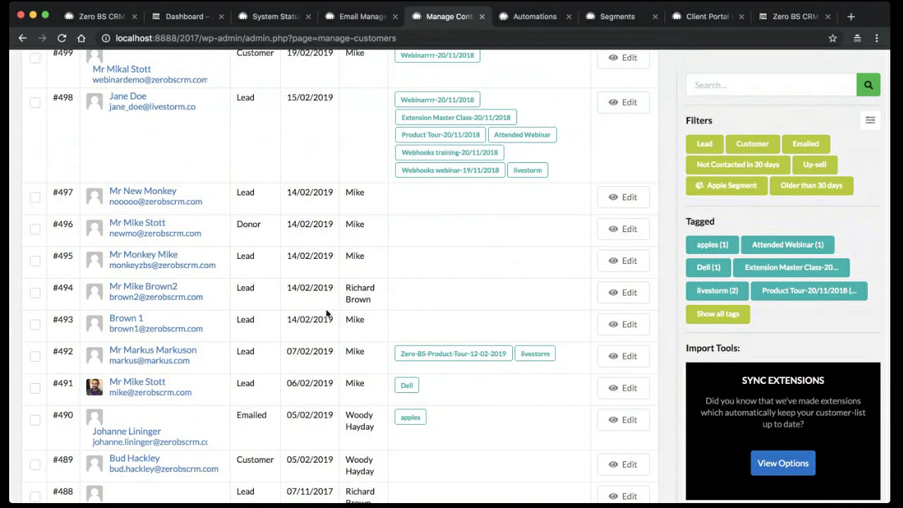
scroll(384, 308, "up", 4)
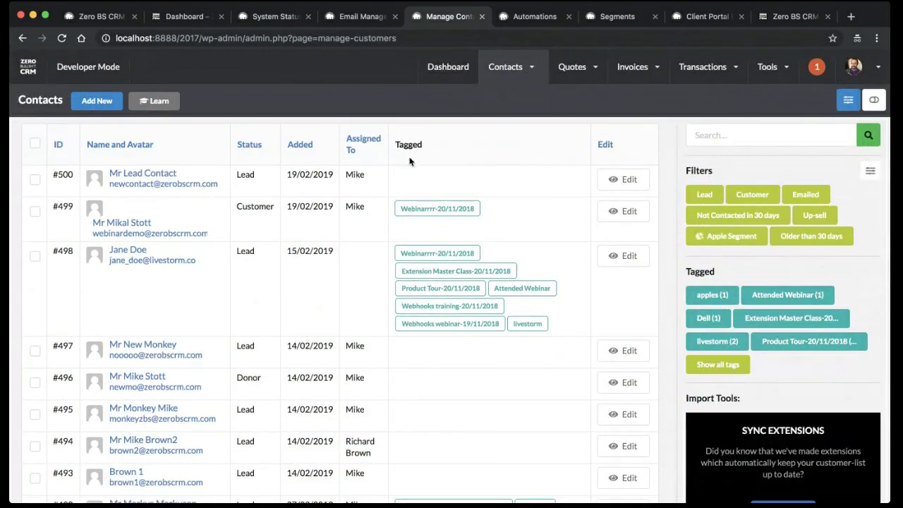
Go to Tools > Automations and open the saved automations list in a new tab.
mouse_move(768, 66)
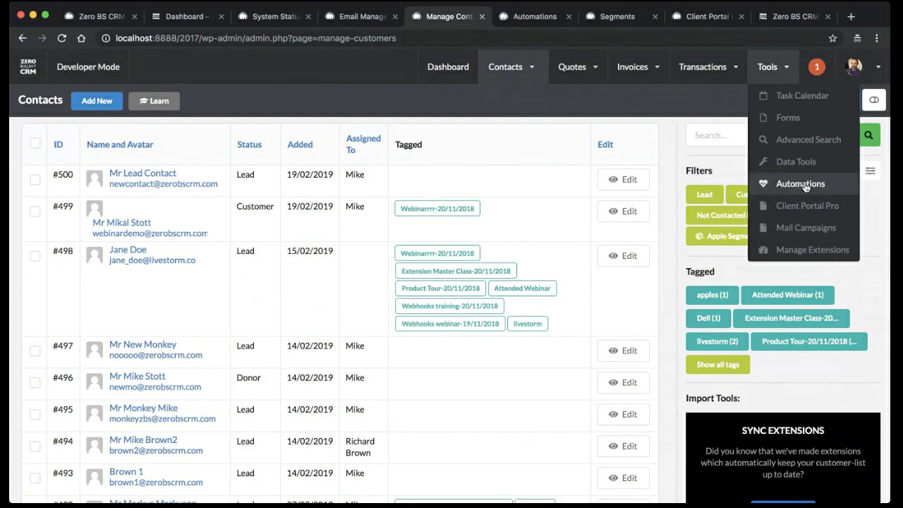
left_click(800, 183)
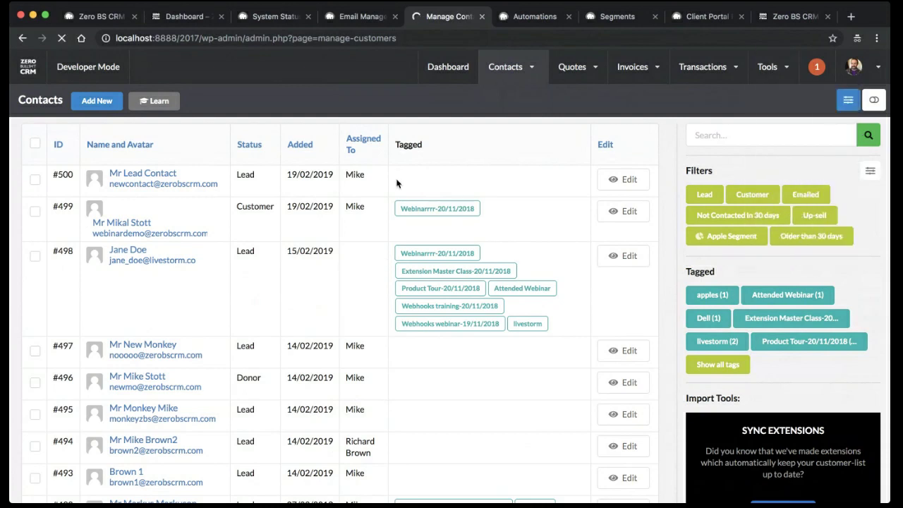
scroll(388, 244, "down", 2)
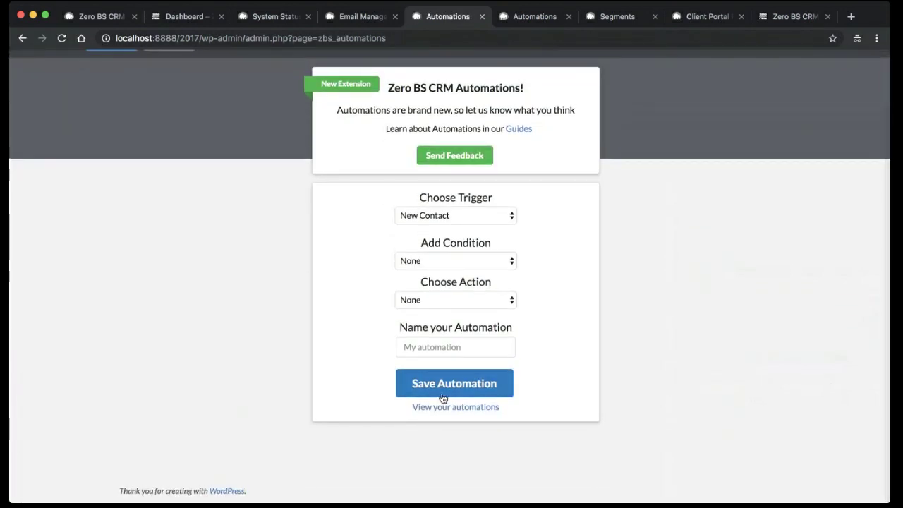
left_click(444, 405, "super")
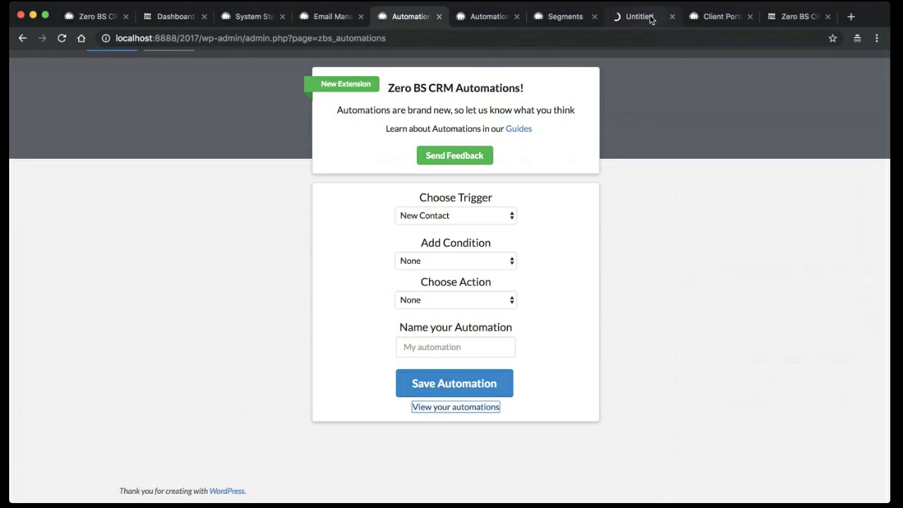
left_click_drag(648, 16, 479, 16)
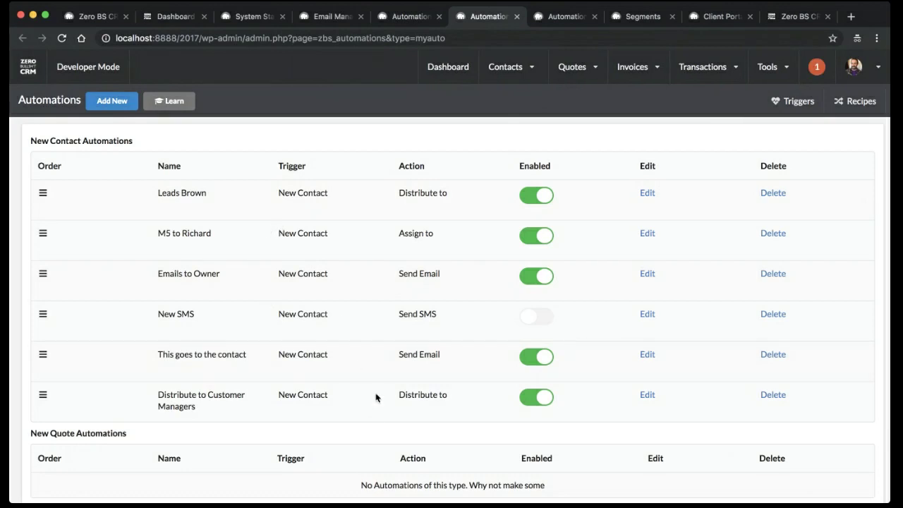
Turn off the This goes to the contact, Emails to Owner, M5 to Richard and Leads Brown automations.
left_click(538, 360)
left_click_drag(541, 273, 540, 275)
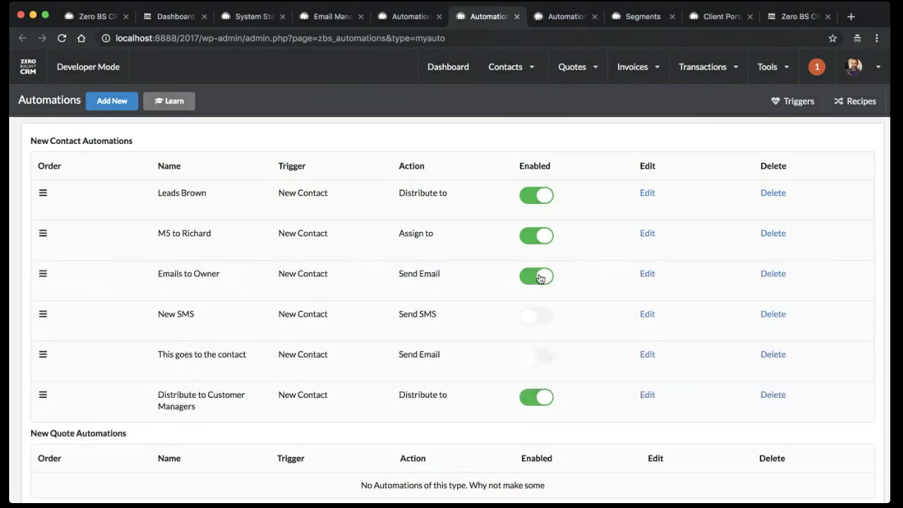
left_click(542, 275)
left_click(541, 234)
left_click(544, 197)
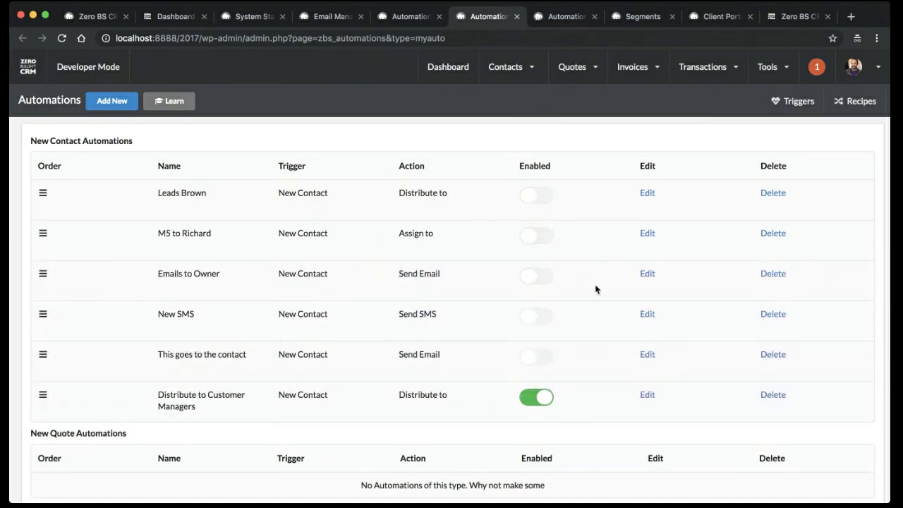
scroll(595, 289, "down", 5)
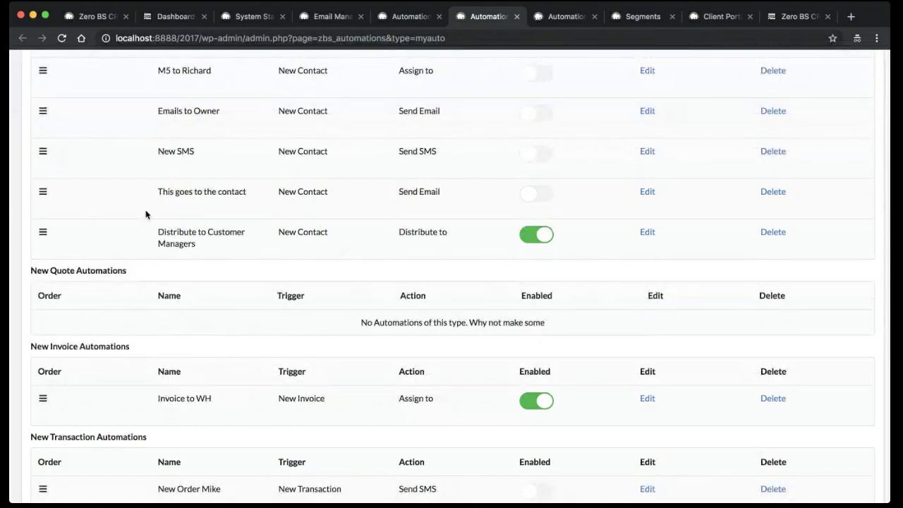
scroll(146, 214, "up", 3)
Move Emails to Owner below Distribute to Customer Managers, re-enable it, and open it for editing.
left_click_drag(44, 219, 47, 342)
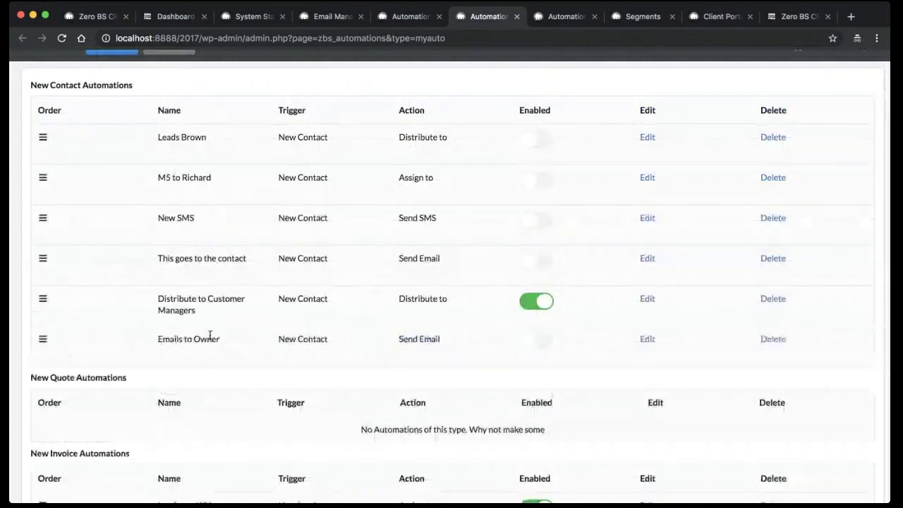
left_click(541, 350)
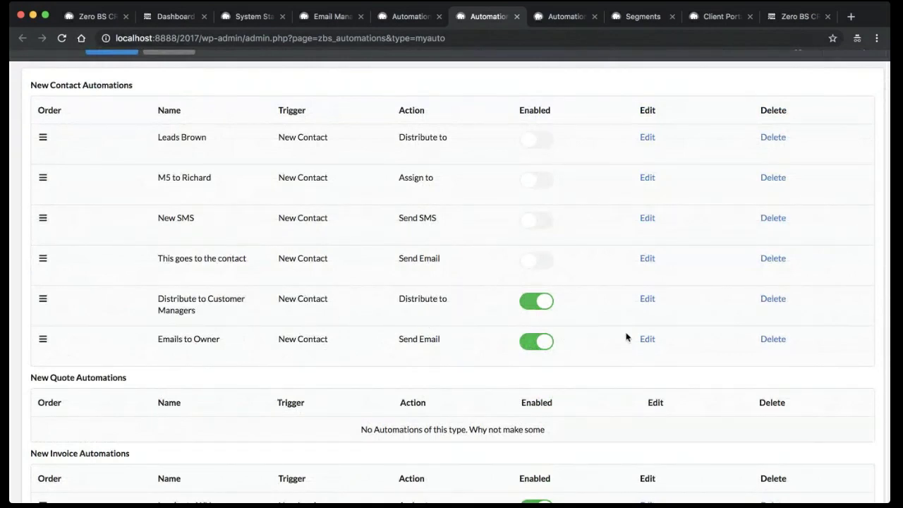
left_click(645, 343)
Add a Has Status condition to the Emails to Owner automation and save it.
scroll(422, 296, "down", 3)
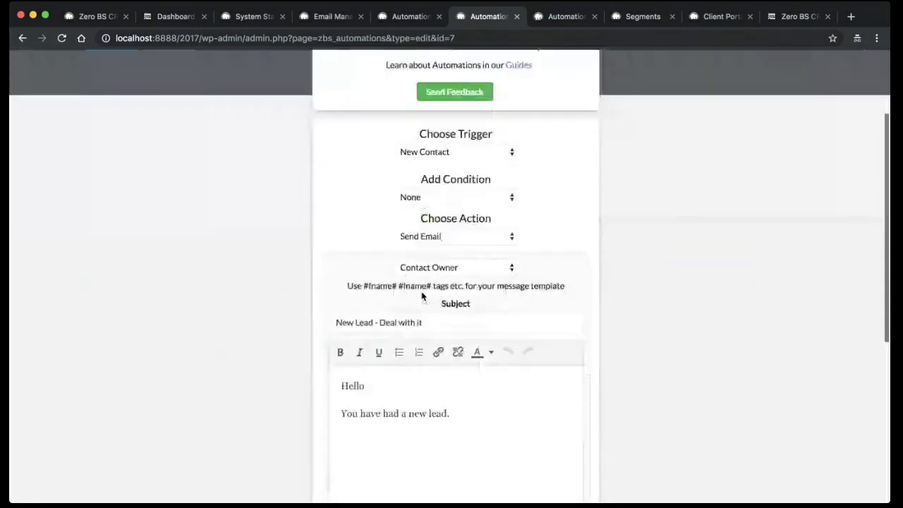
left_click(502, 173)
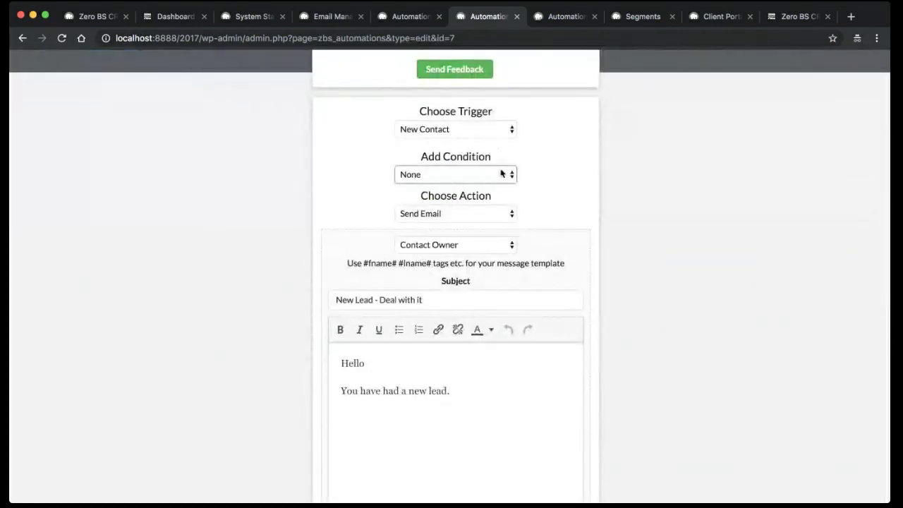
left_click(498, 186)
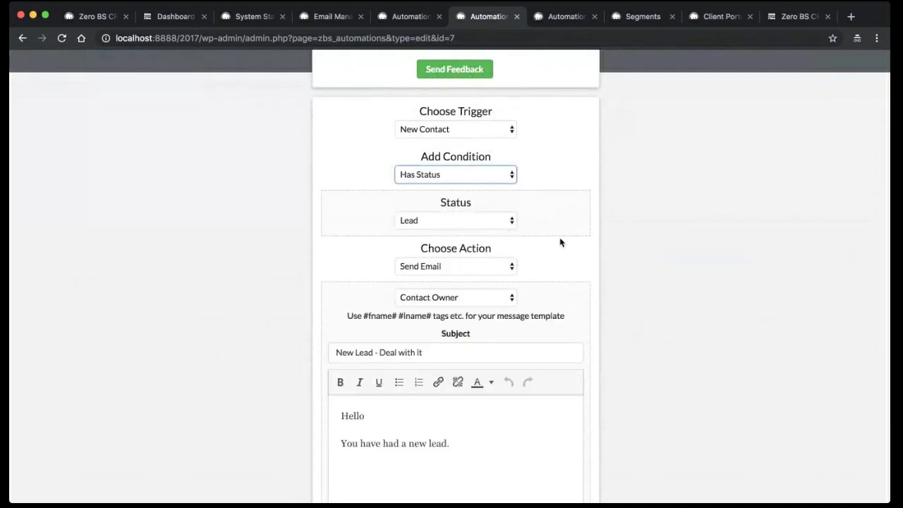
scroll(560, 241, "down", 2)
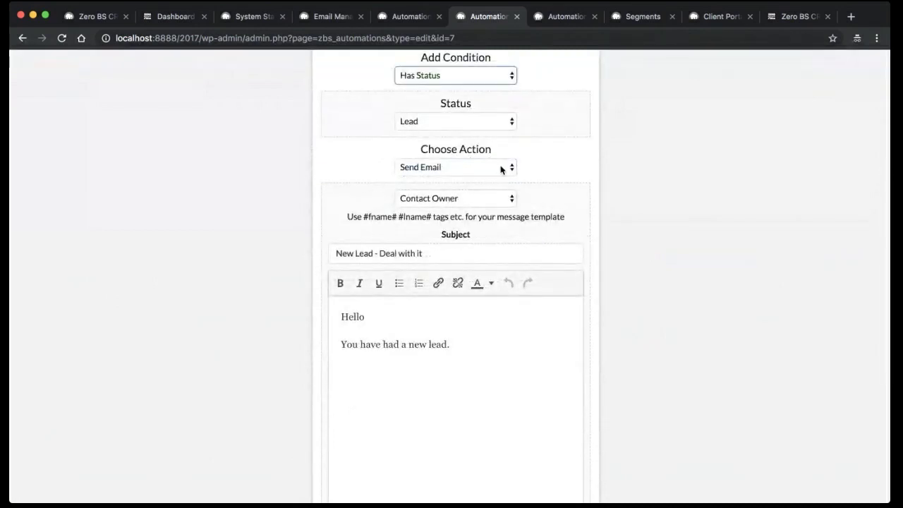
left_click(490, 347)
scroll(501, 351, "down", 5)
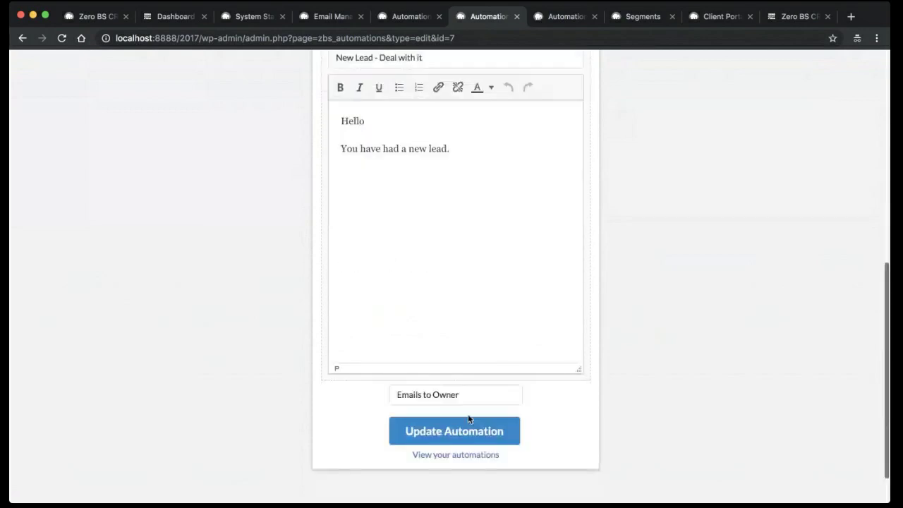
left_click(457, 436)
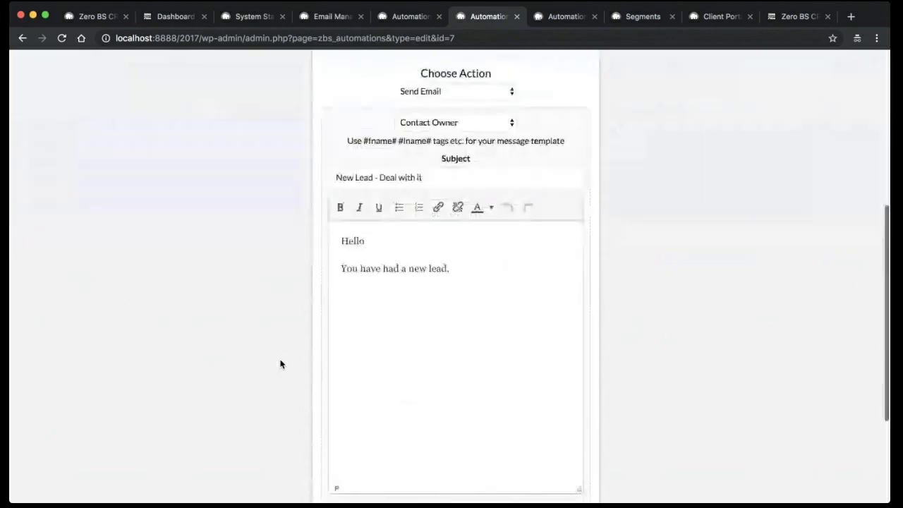
Add name tags and 'Thanks' on a new line of the email body, save, and dismiss the error.
left_click(474, 273)
key("Return")
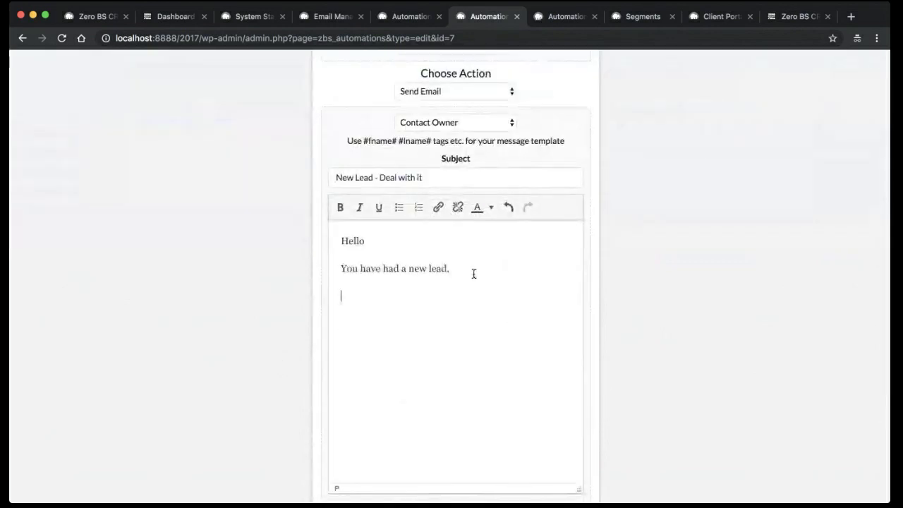
scroll(473, 273, "up", 5)
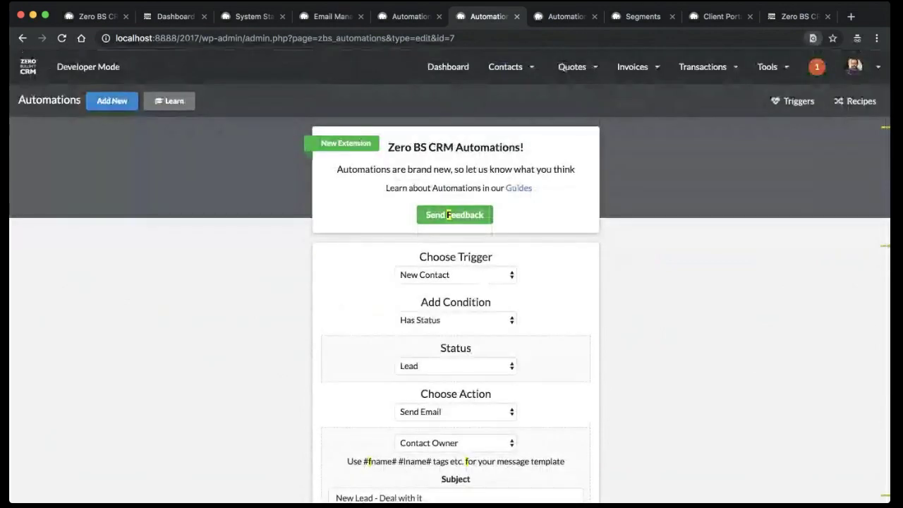
scroll(631, 374, "down", 3)
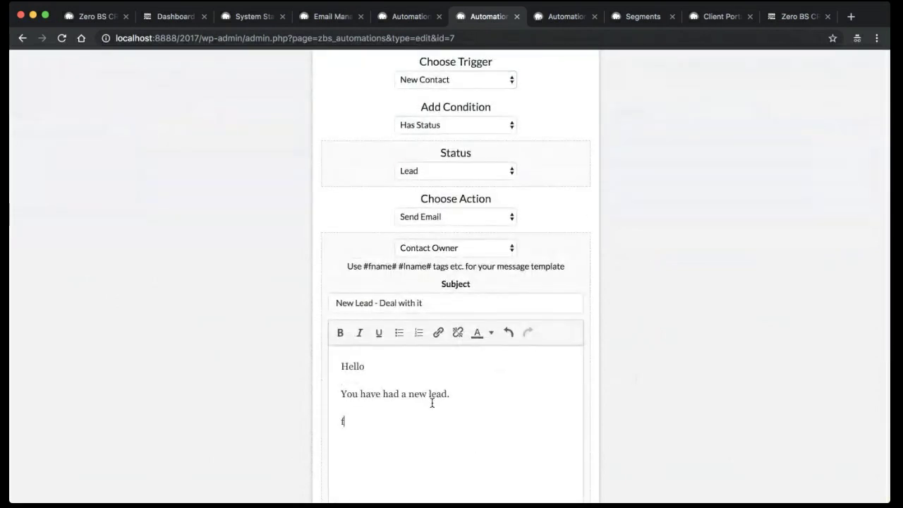
type("name# ")
type("#lnam")
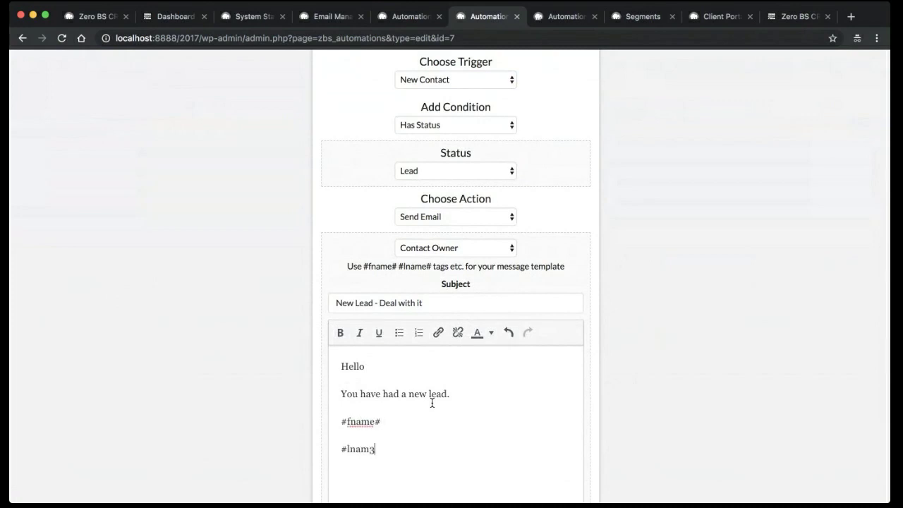
type("e# ")
type("Thanks")
scroll(469, 381, "down", 3)
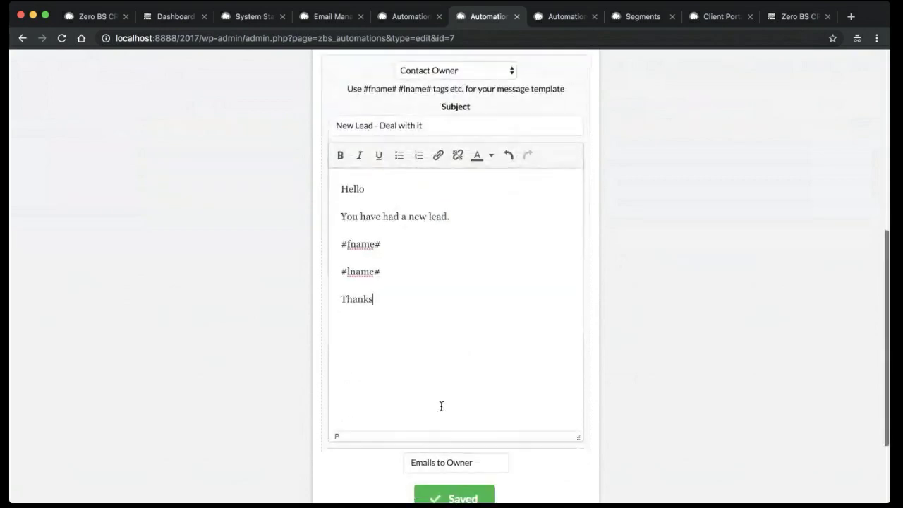
scroll(441, 406, "down", 2)
left_click(454, 381)
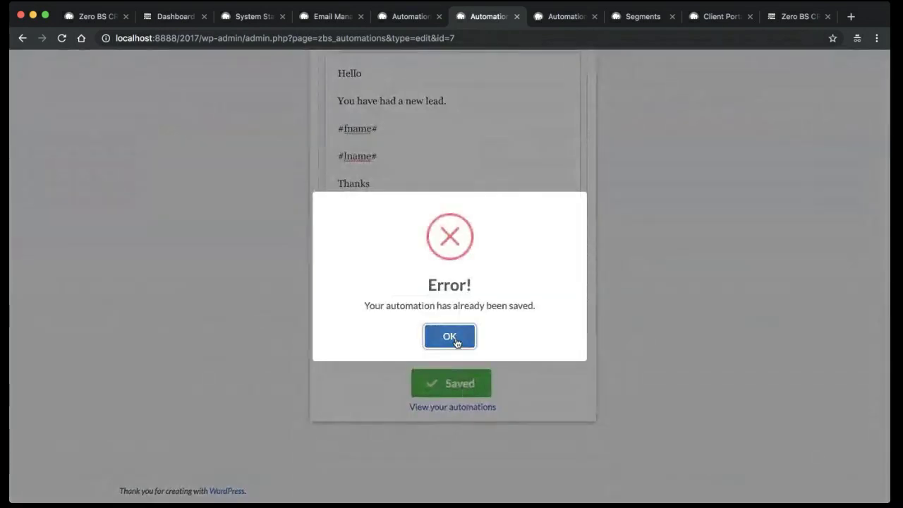
left_click(457, 343)
Reload the edit page, re-add #fname#, #lname#, #email# and Thanks, and update the automation.
scroll(427, 203, "up", 10)
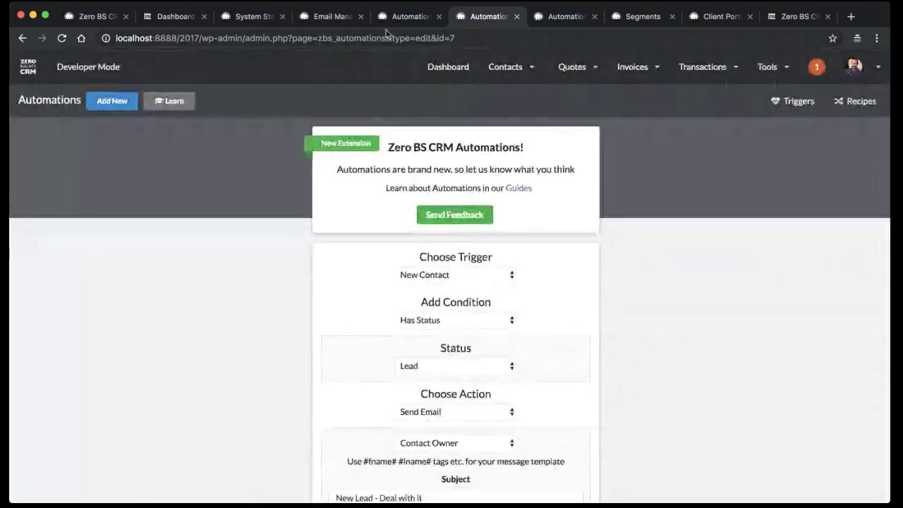
left_click(386, 37)
key("Return")
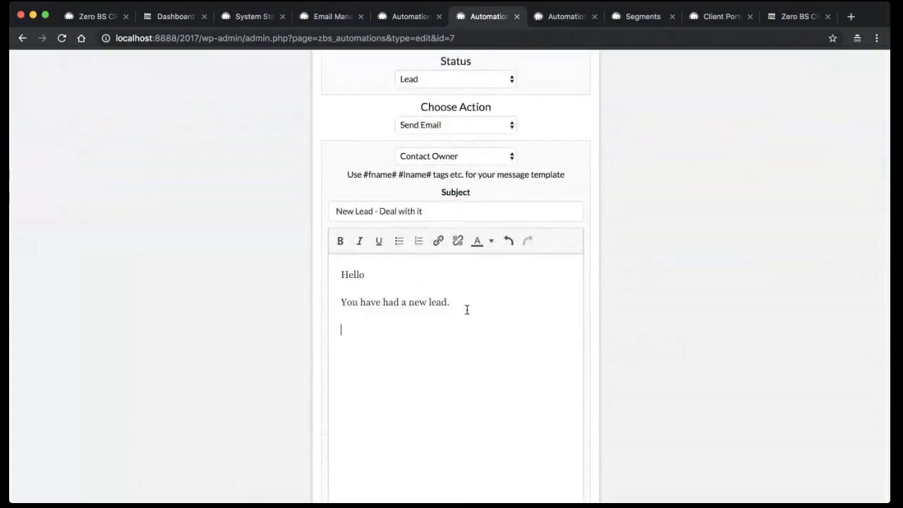
type("name##lanme€")
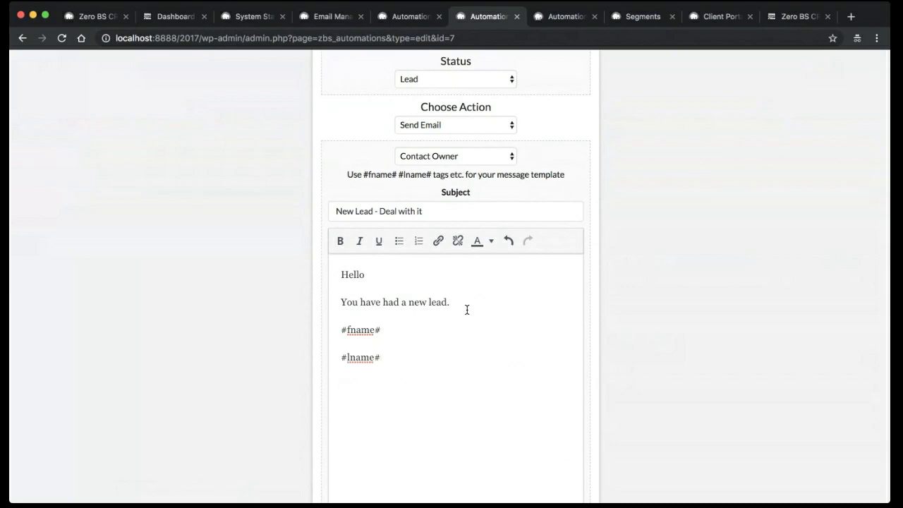
type("mail")
type("Thanks")
scroll(540, 312, "down", 5)
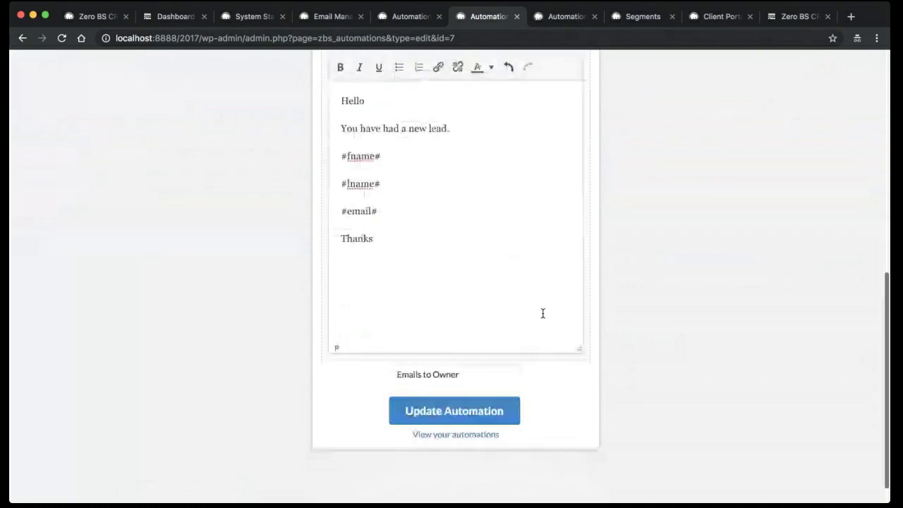
left_click(456, 414)
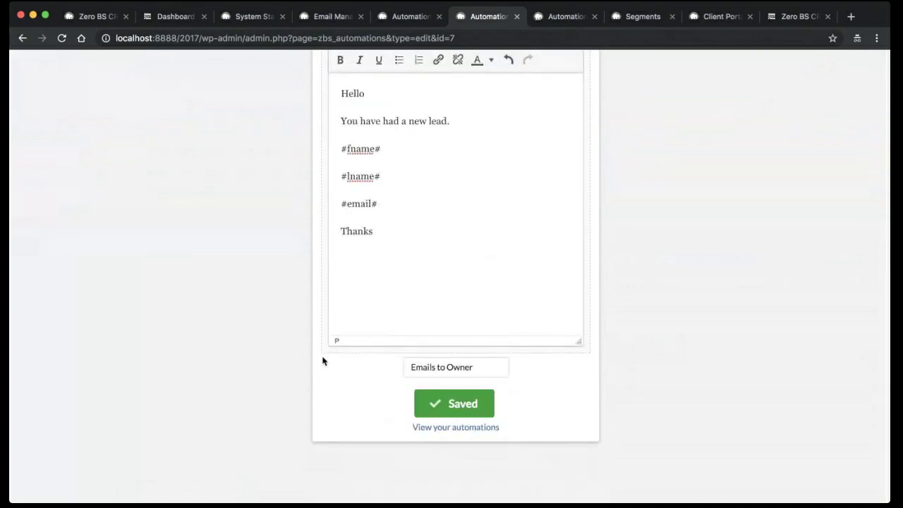
scroll(322, 361, "up", 3)
scroll(399, 401, "down", 3)
Scroll through the saved automations list, then start a new contact from Contacts > Add New.
left_click(448, 408)
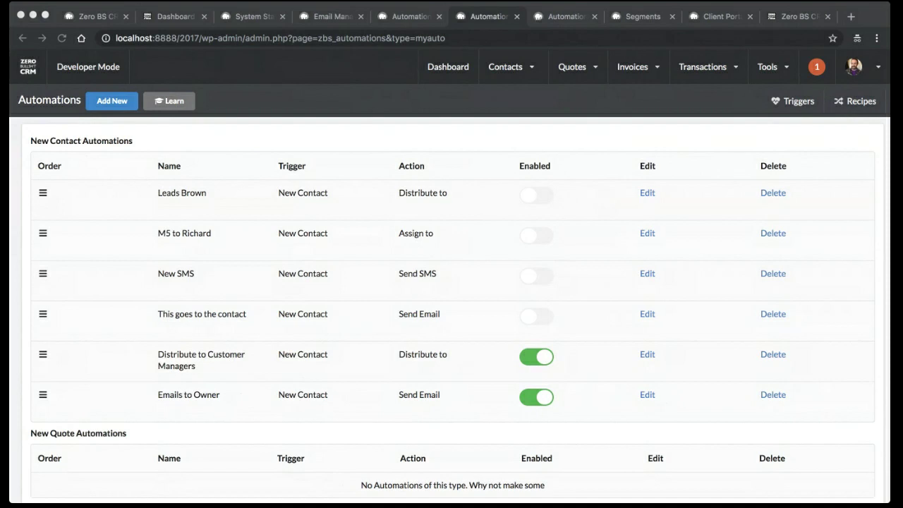
left_click(397, 379)
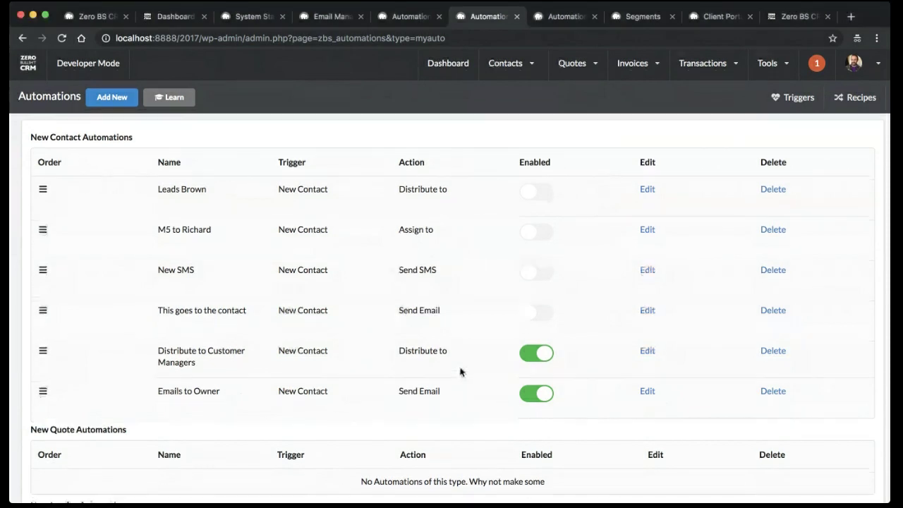
scroll(460, 372, "down", 3)
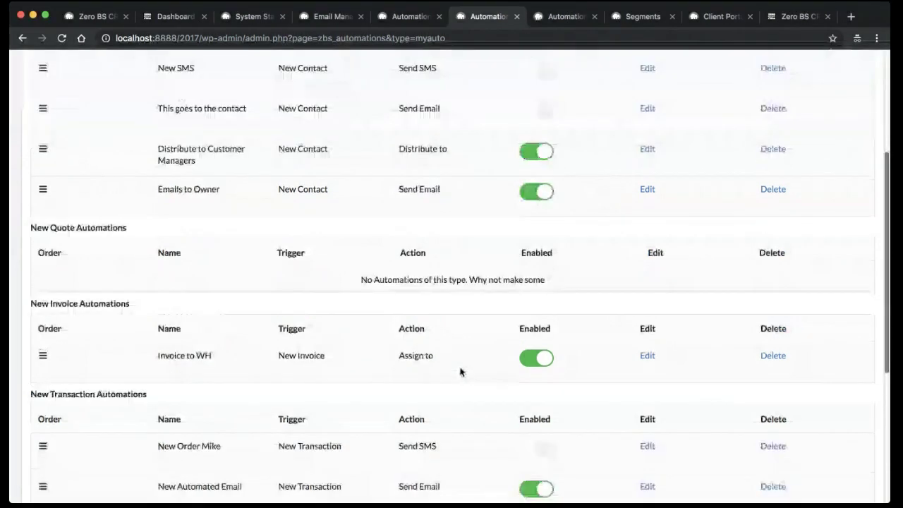
scroll(460, 372, "down", 2)
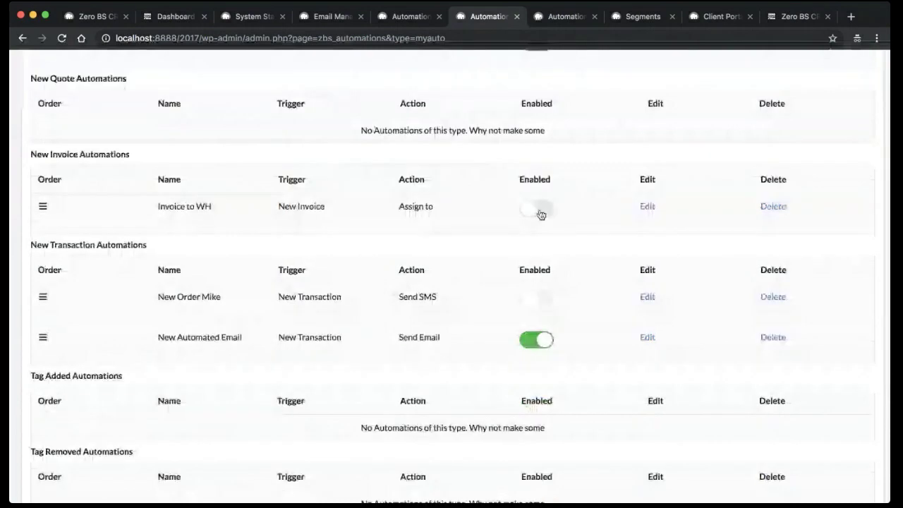
scroll(377, 233, "up", 5)
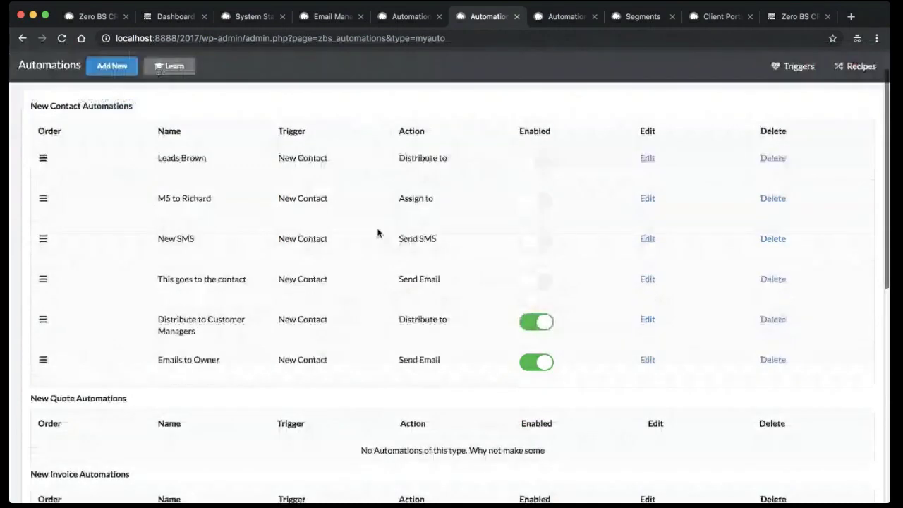
scroll(377, 233, "up", 1)
left_click(509, 99)
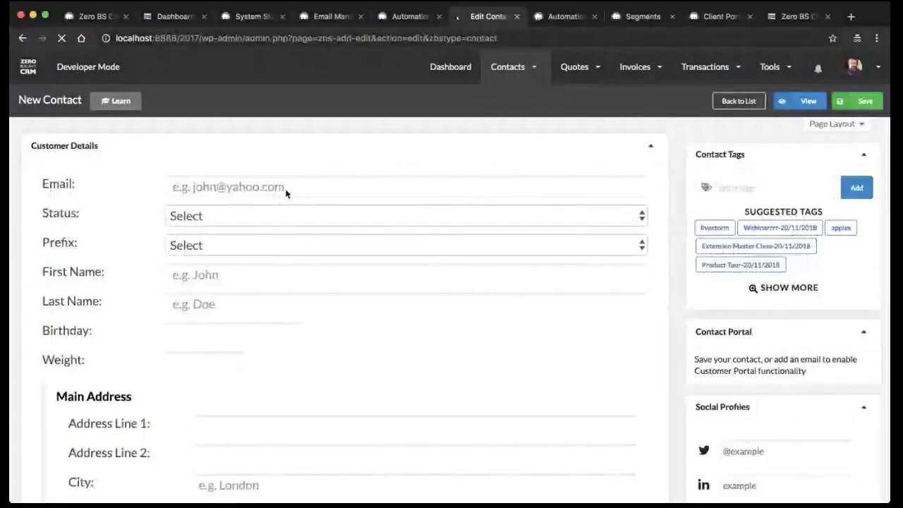
Enter the contact's e-mail address and set status Lead and prefix Mr.
left_click(290, 189)
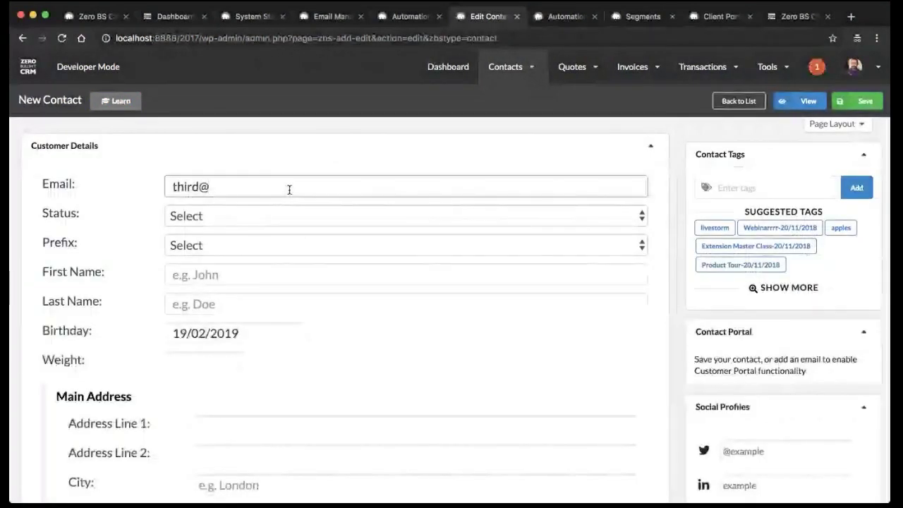
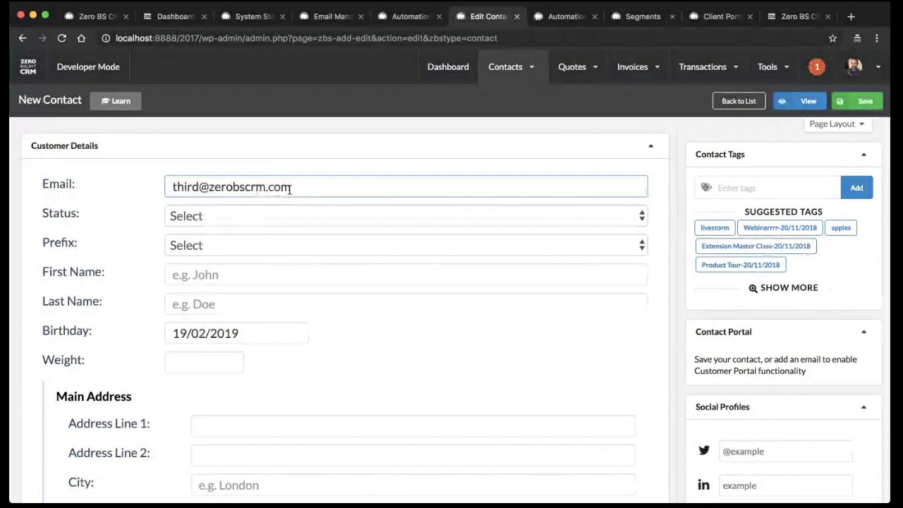
key("Tab")
key("d")
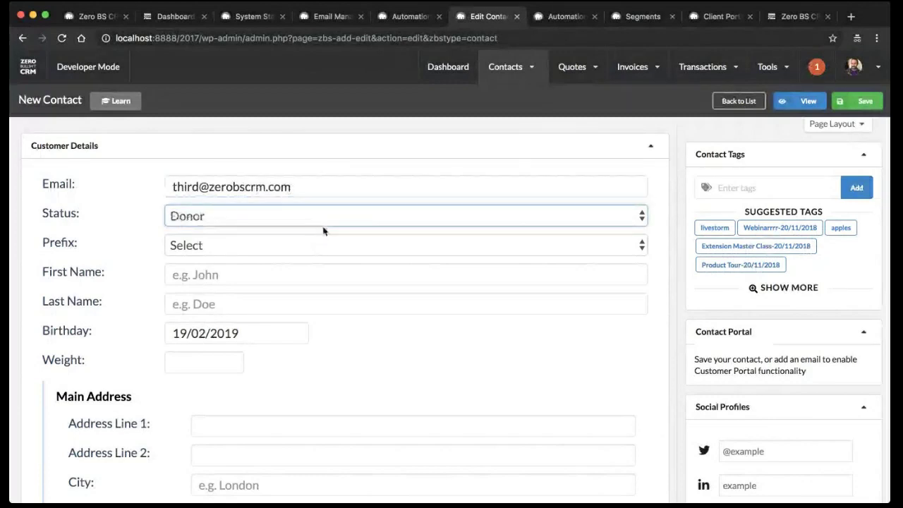
key("l")
key("Tab")
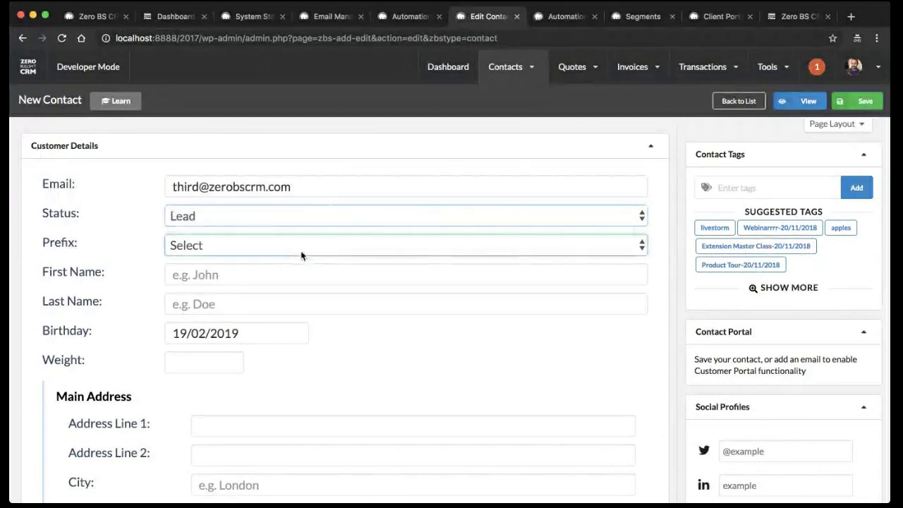
key("m")
Enter first name 'Third' and last name 'Lead', then save the contact.
left_click(295, 278)
type("Third")
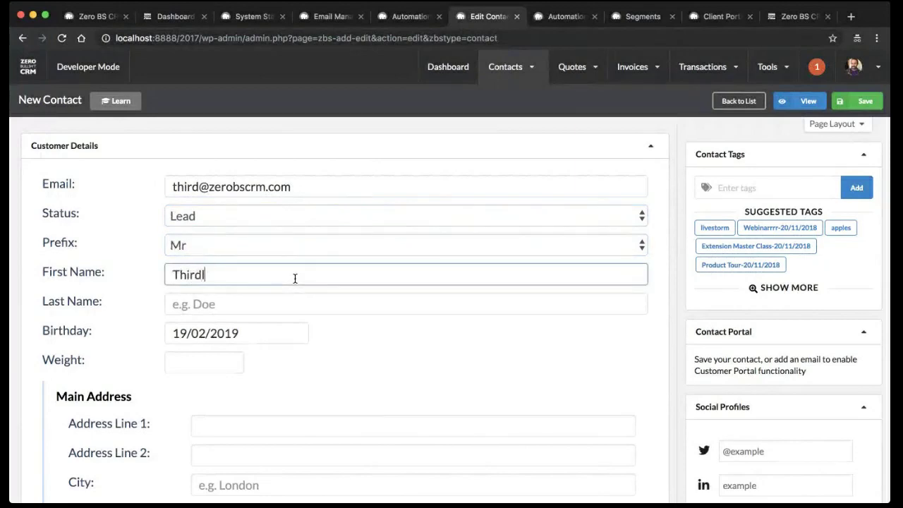
key("Tab")
type("Lead")
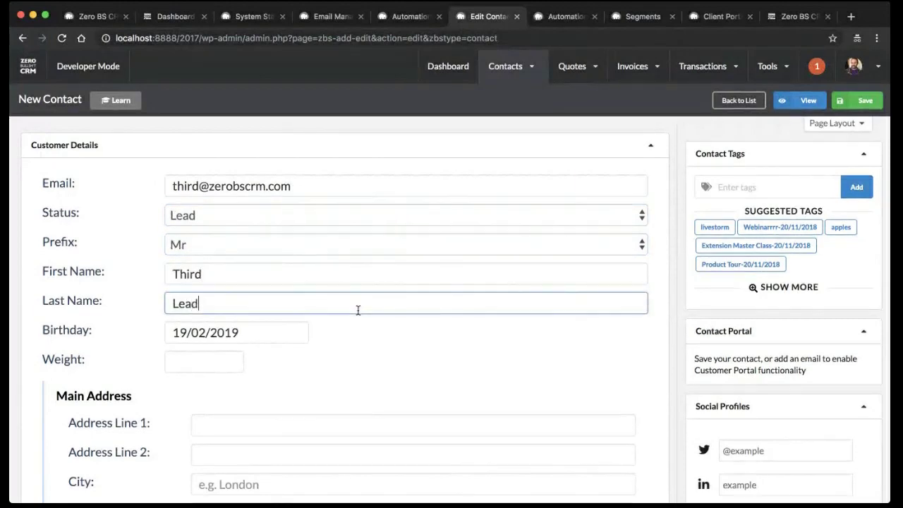
scroll(372, 312, "down", 1)
scroll(381, 315, "down", 3)
scroll(389, 316, "up", 4)
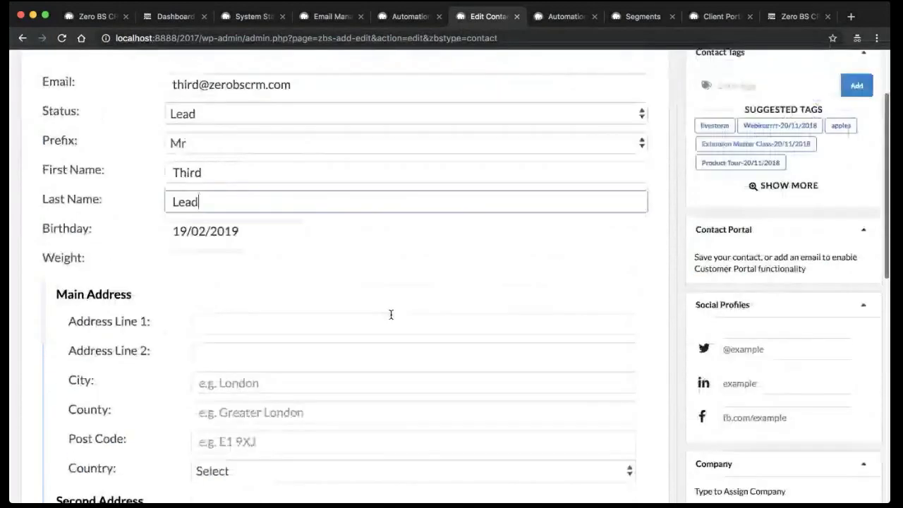
scroll(391, 314, "down", 1)
left_click(858, 108)
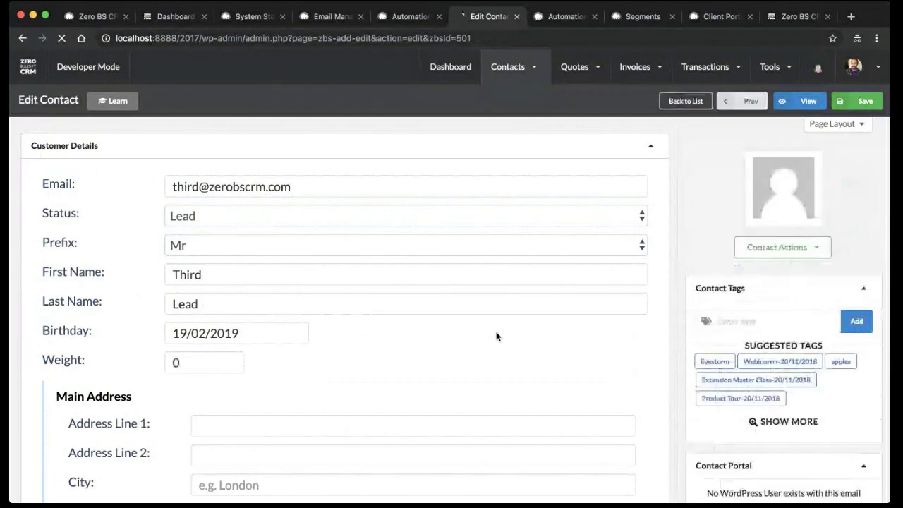
Show all contacts via Contacts > View all, with the new lead listed first as #501.
mouse_move(506, 71)
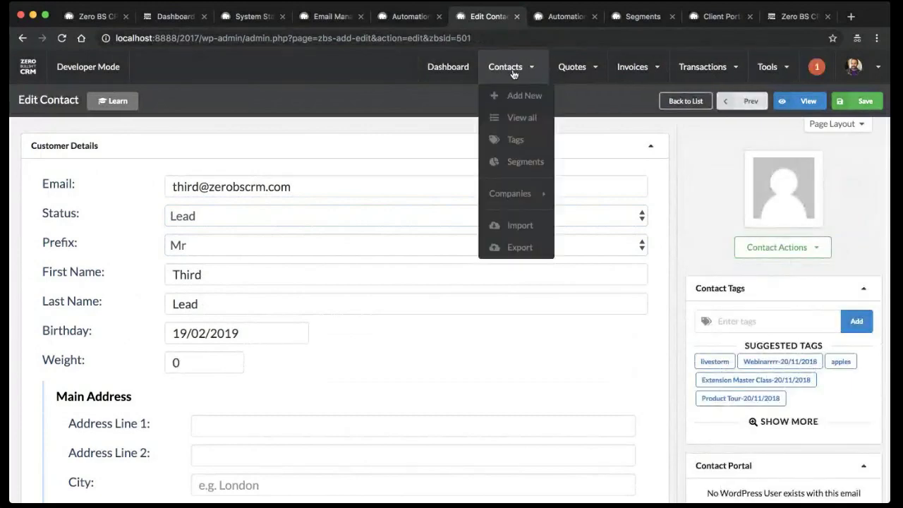
left_click(498, 117)
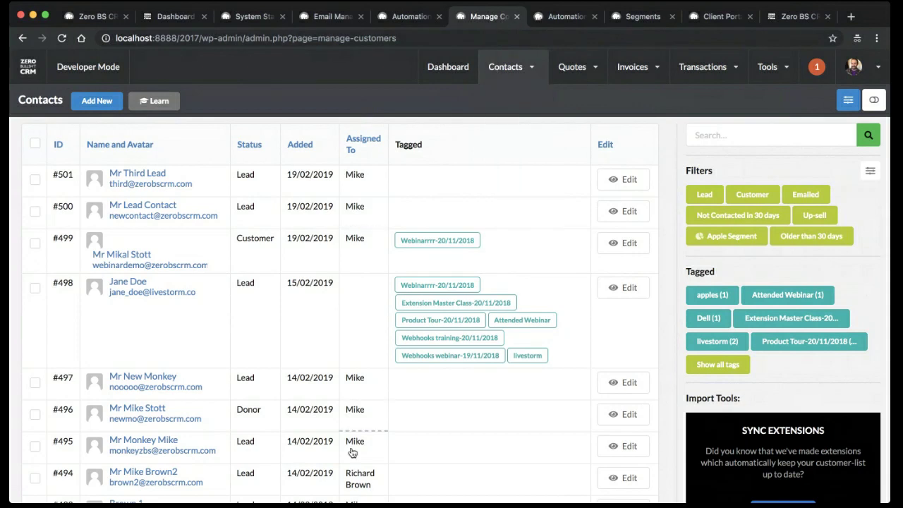
left_click(345, 505)
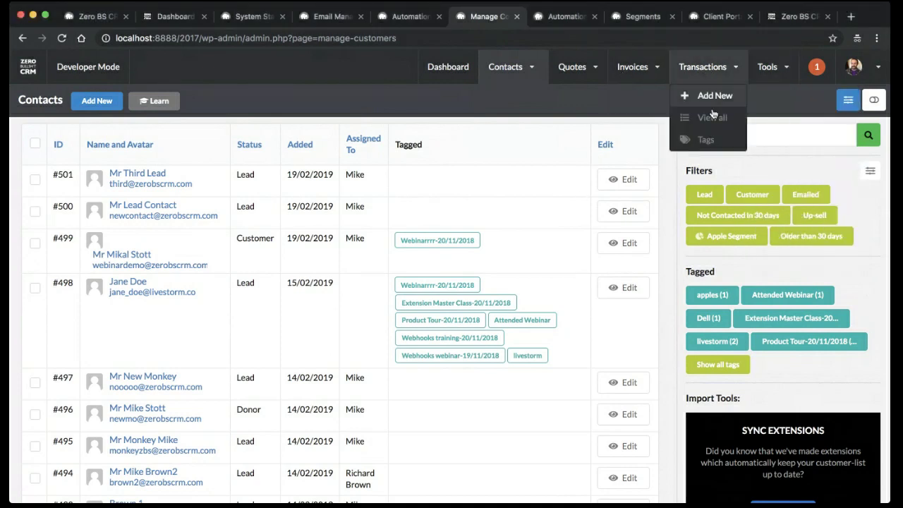
Go to the automations page and make the automation condition depend on contact status.
mouse_move(778, 75)
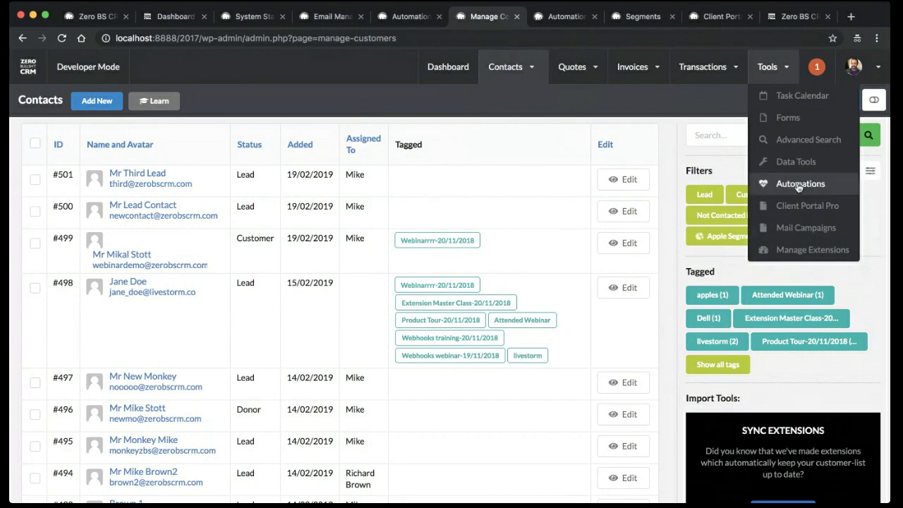
left_click(774, 184)
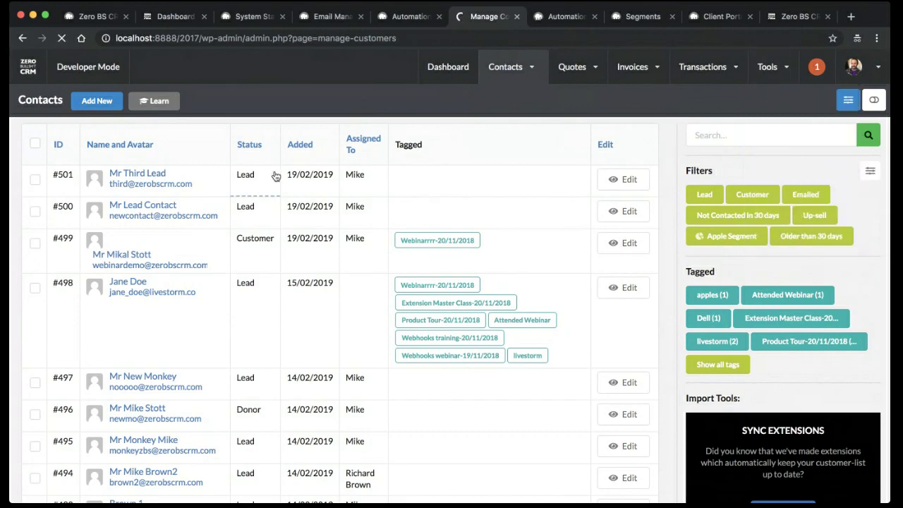
scroll(379, 260, "down", 2)
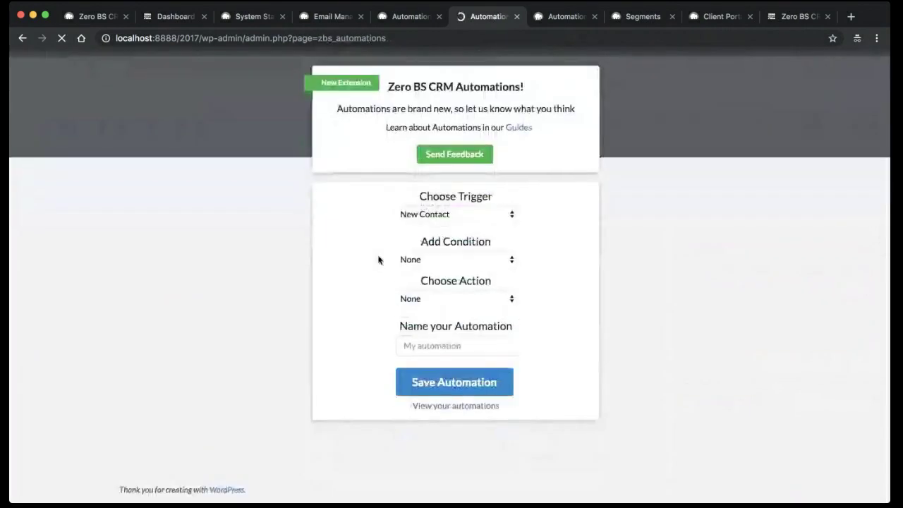
left_click(492, 263)
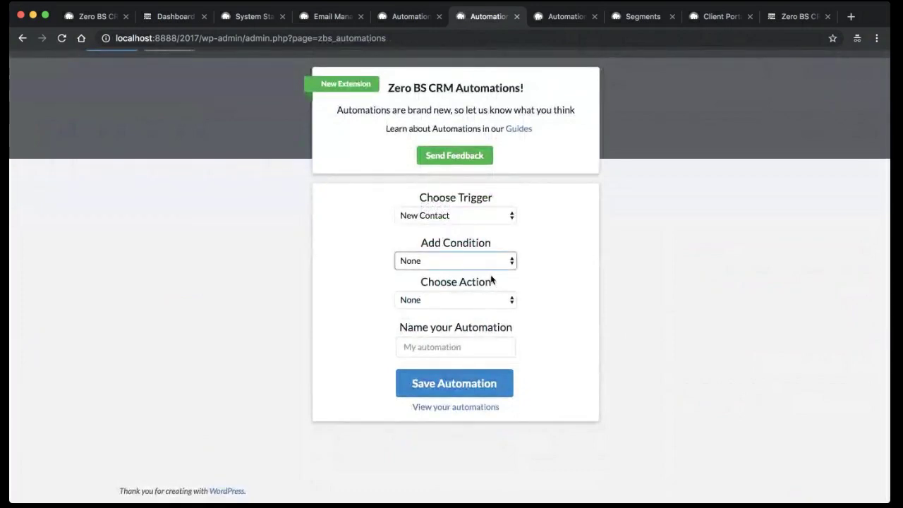
left_click(493, 281)
Set the automation action to send an SMS, with the recipient as Contact Owner.
scroll(508, 306, "down", 1)
left_click(502, 301)
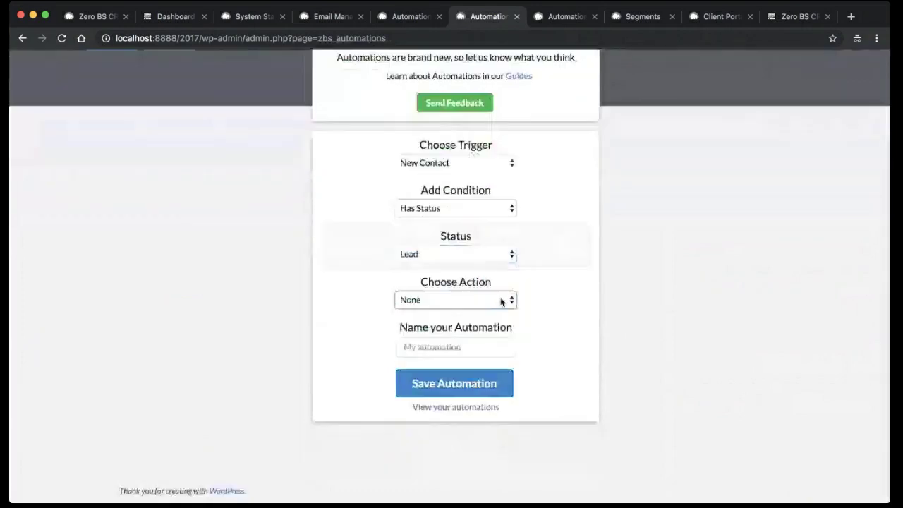
left_click(489, 344)
scroll(543, 313, "down", 2)
left_click(499, 207)
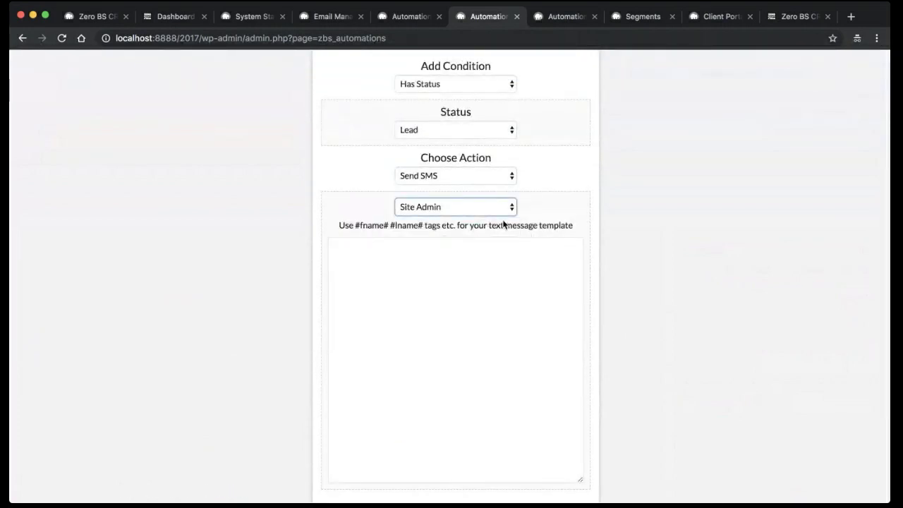
left_click(503, 225)
Change the SMS recipient from Contact Owner to a specific Phone Number.
scroll(595, 274, "down", 2)
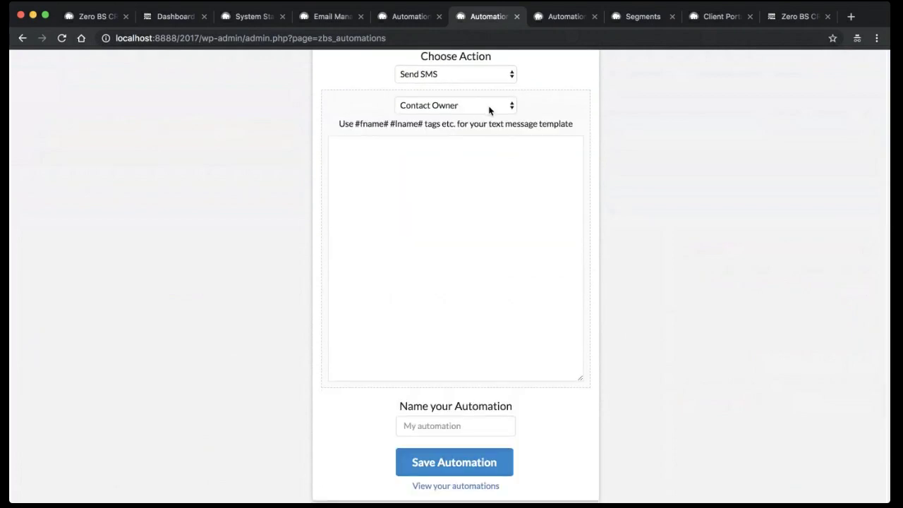
scroll(488, 110, "up", 4)
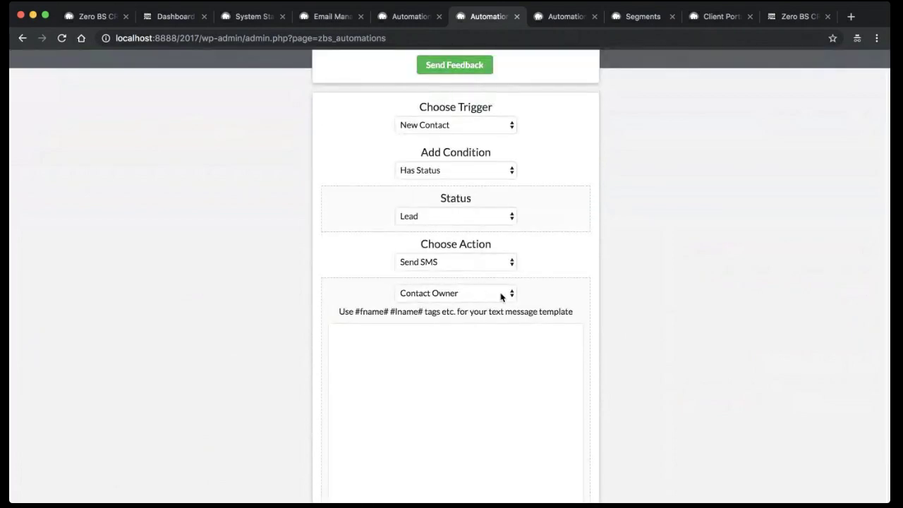
scroll(505, 296, "up", 2)
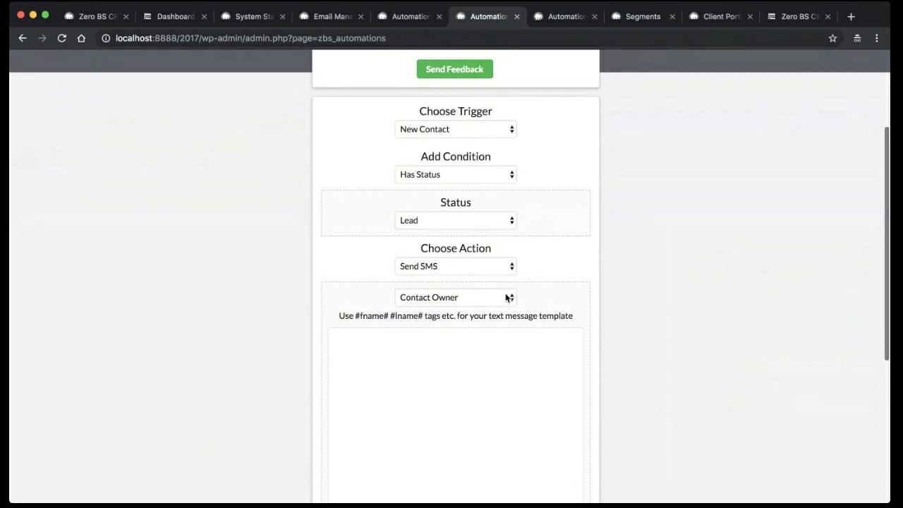
scroll(508, 352, "down", 4)
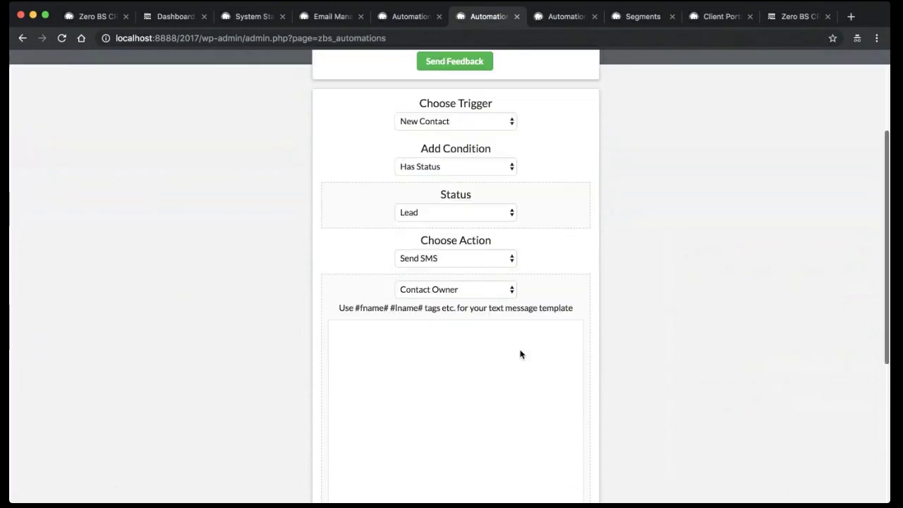
scroll(505, 253, "down", 2)
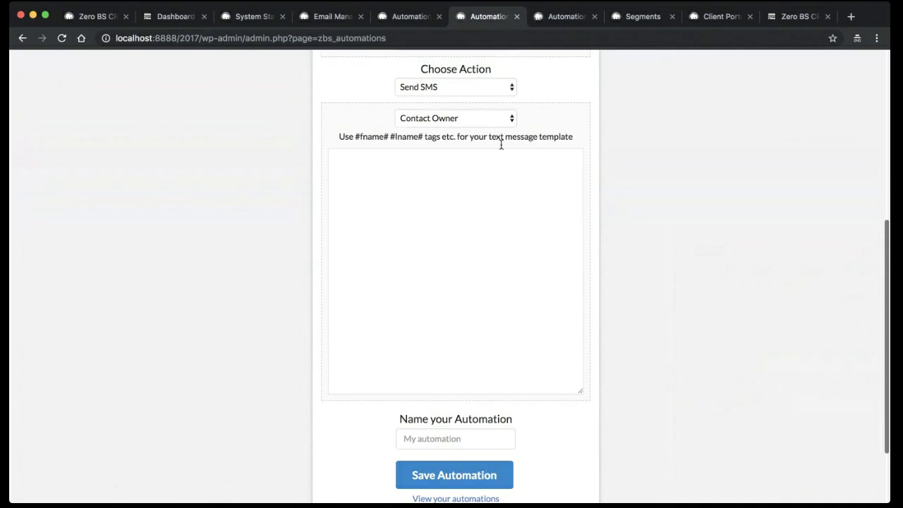
left_click(506, 120)
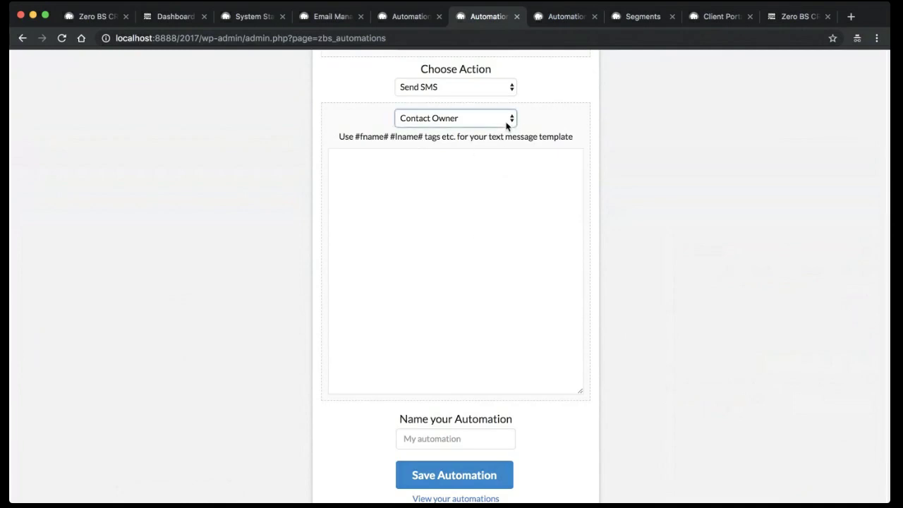
left_click(485, 141)
Choose New Transaction as the automation trigger.
scroll(541, 200, "up", 3)
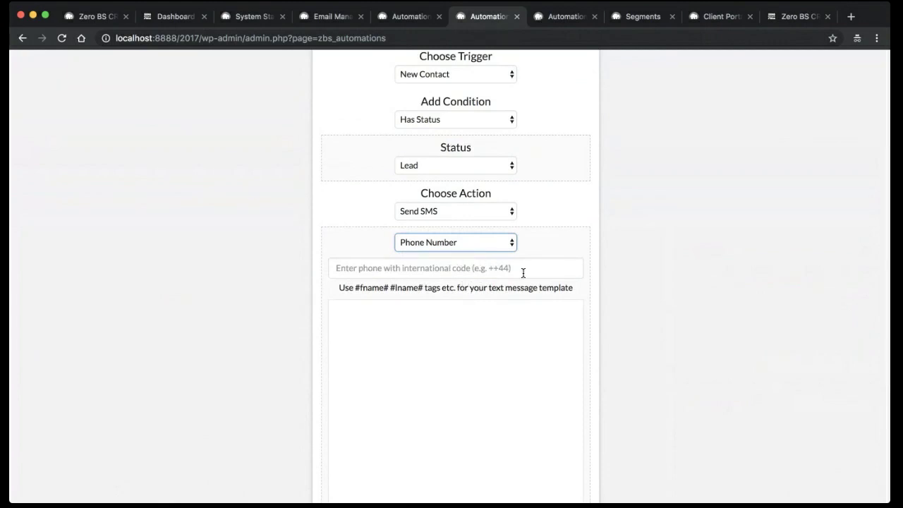
scroll(524, 274, "up", 1)
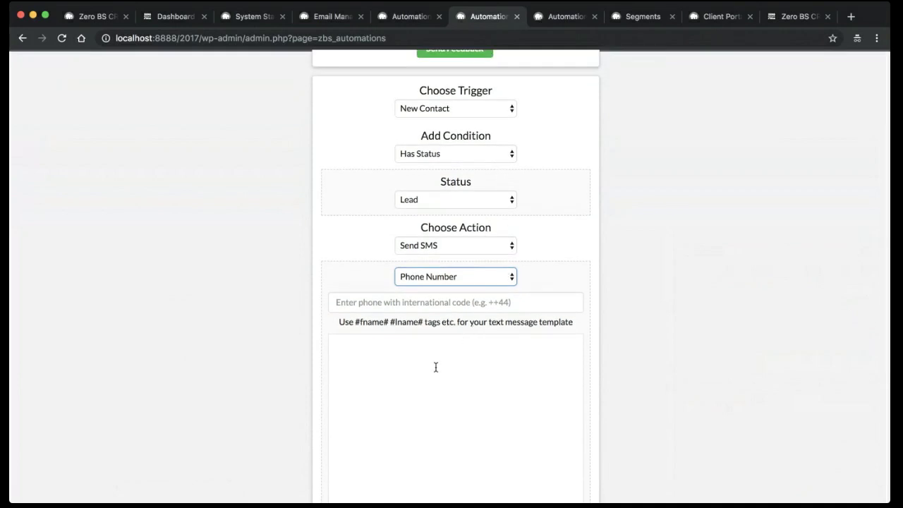
scroll(416, 408, "up", 2)
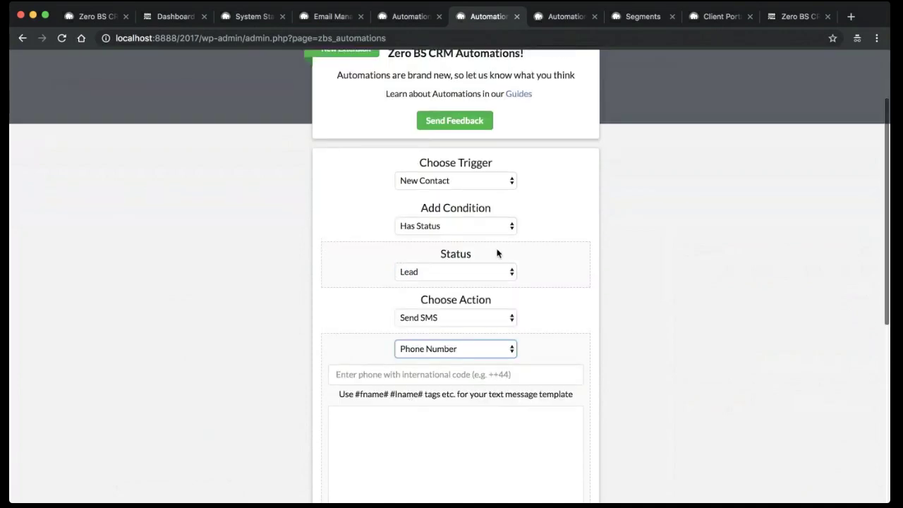
left_click(513, 181)
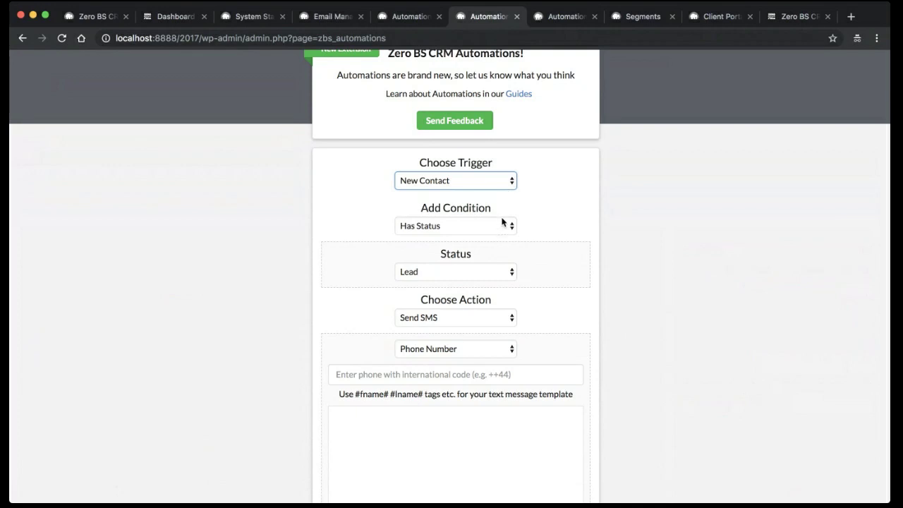
left_click(503, 223)
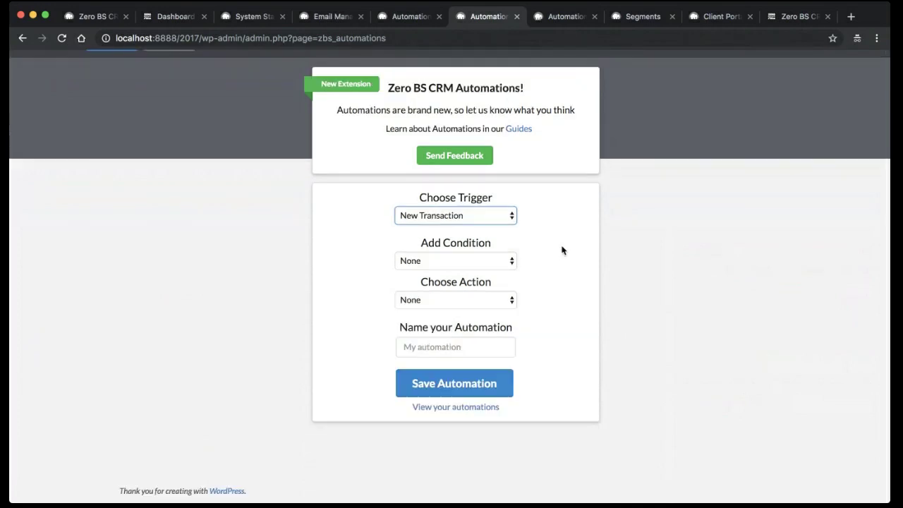
Set the New Transaction automation's action to Send SMS to a phone number.
left_click(505, 306)
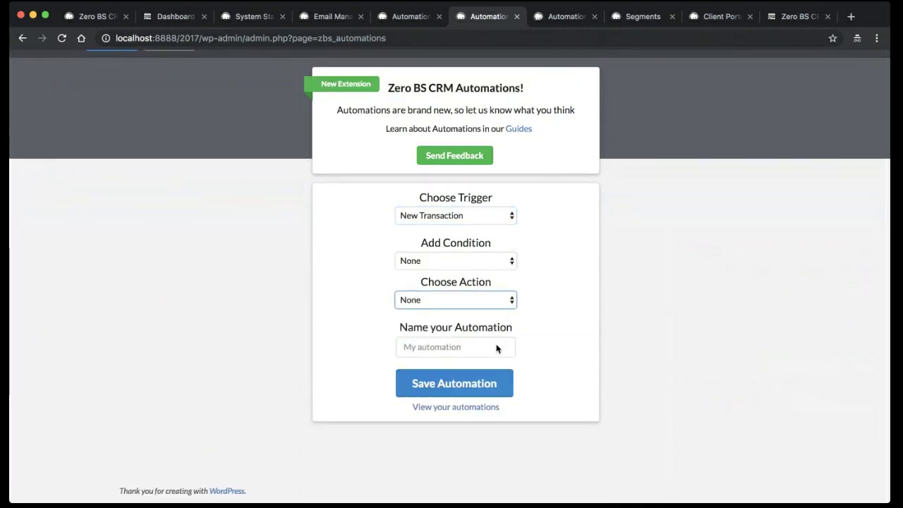
left_click(497, 349)
left_click(494, 326)
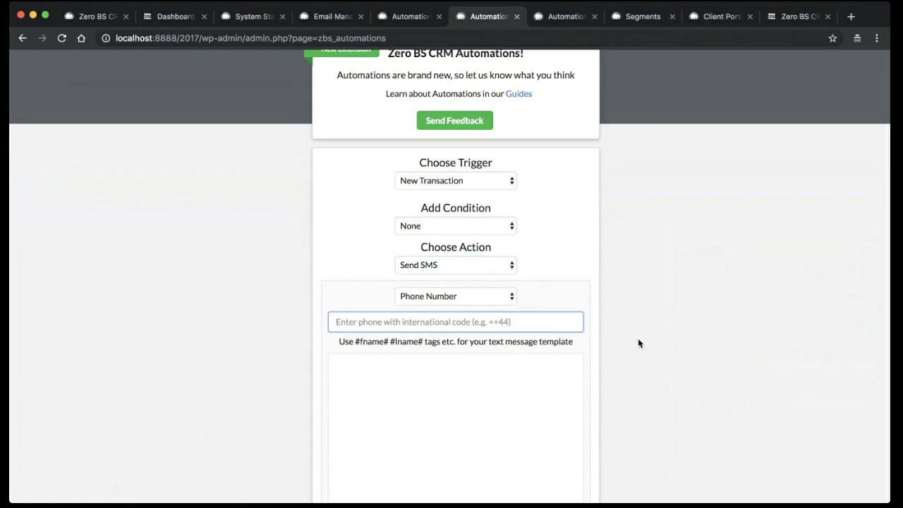
Write the SMS message template 'Congrats, new order :-) #fname# #lname#'.
scroll(639, 344, "down", 3)
left_click(458, 306)
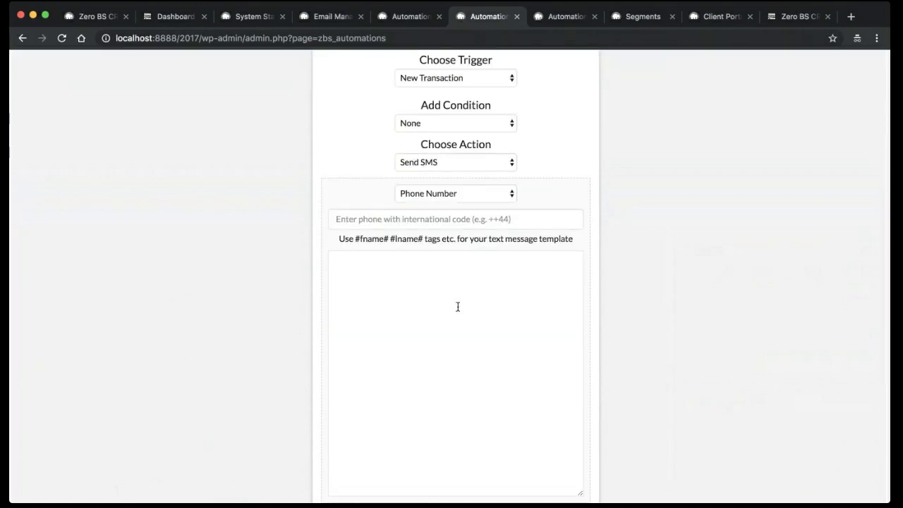
type("Congrats, new order :-)")
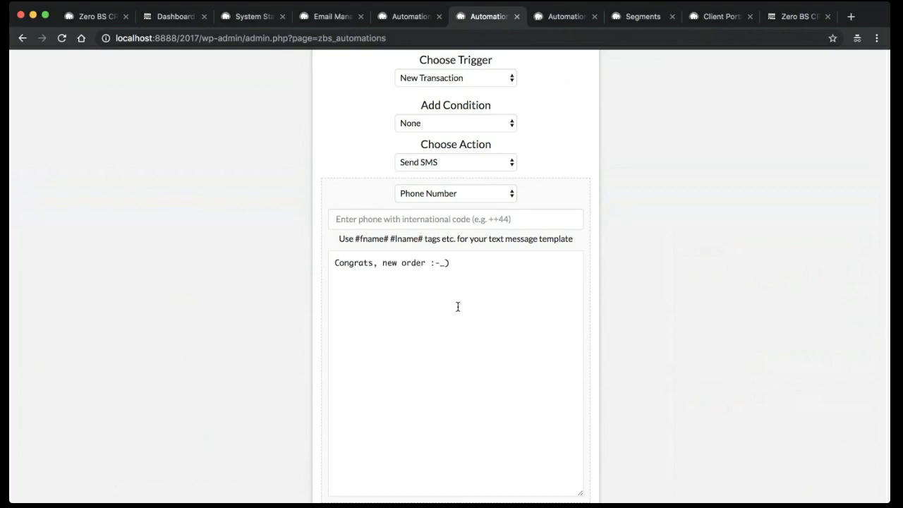
left_click(506, 219)
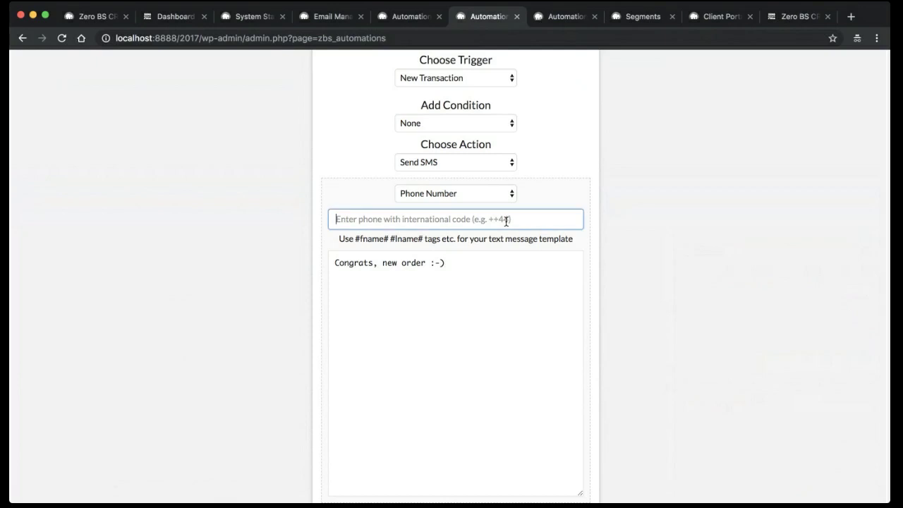
left_click(467, 334)
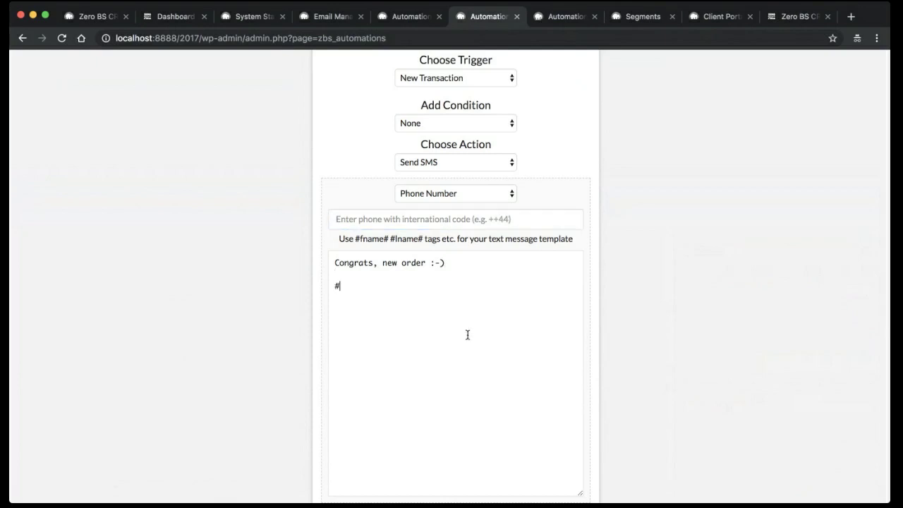
type("# #lname#     ")
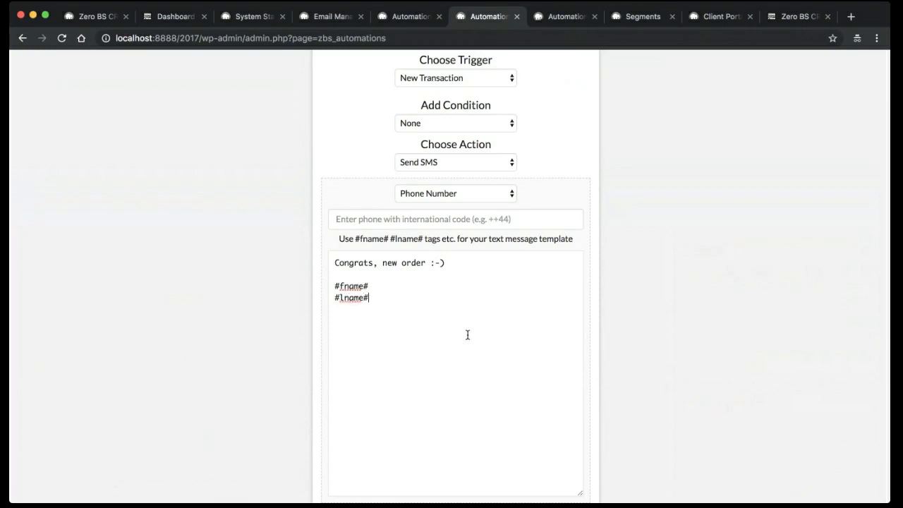
type("Mike")
scroll(352, 319, "up", 5)
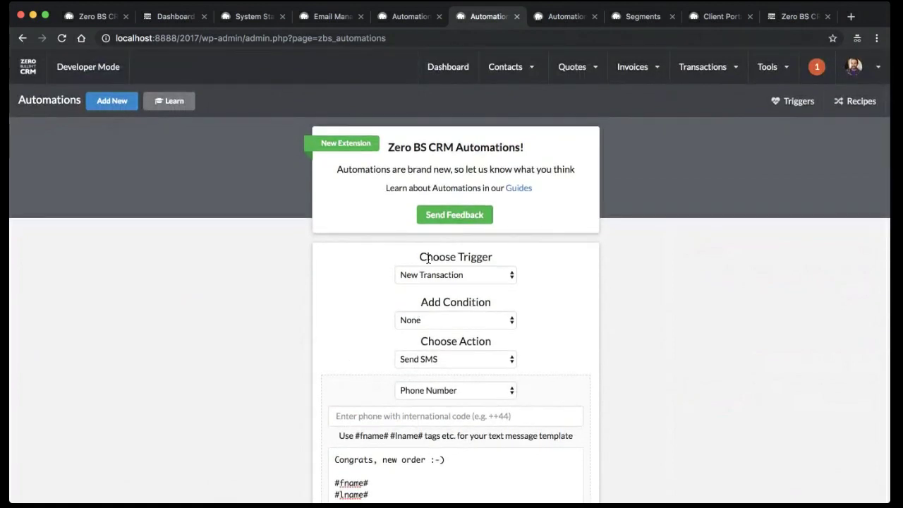
Go to the CRM dashboard, then bring up the full contacts list.
left_click(452, 78)
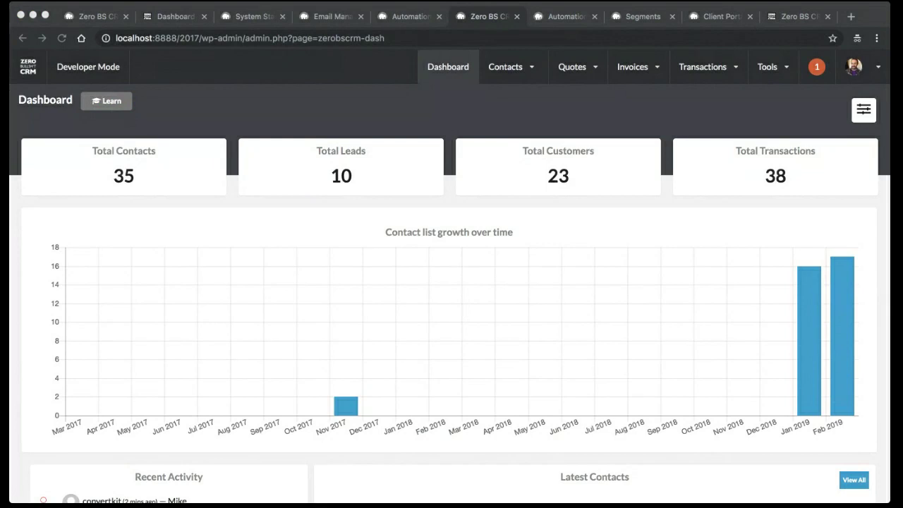
left_click(365, 207)
mouse_move(787, 78)
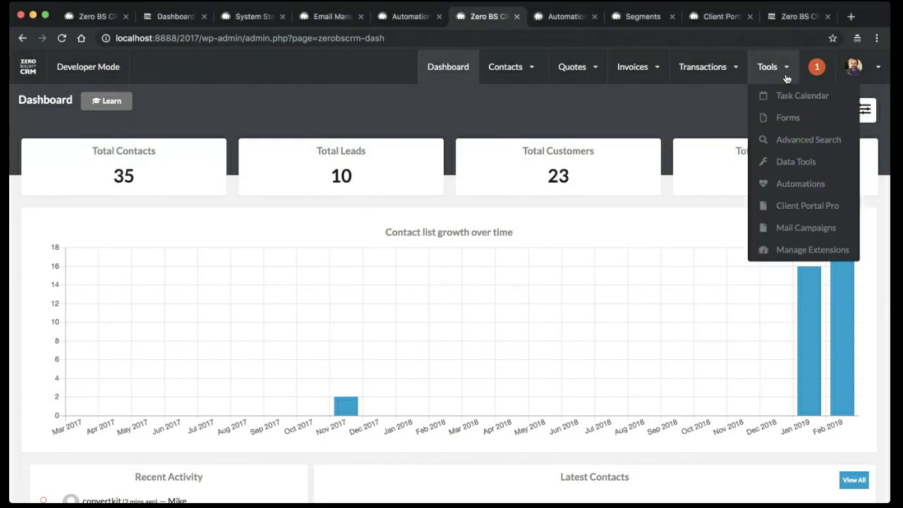
mouse_move(506, 73)
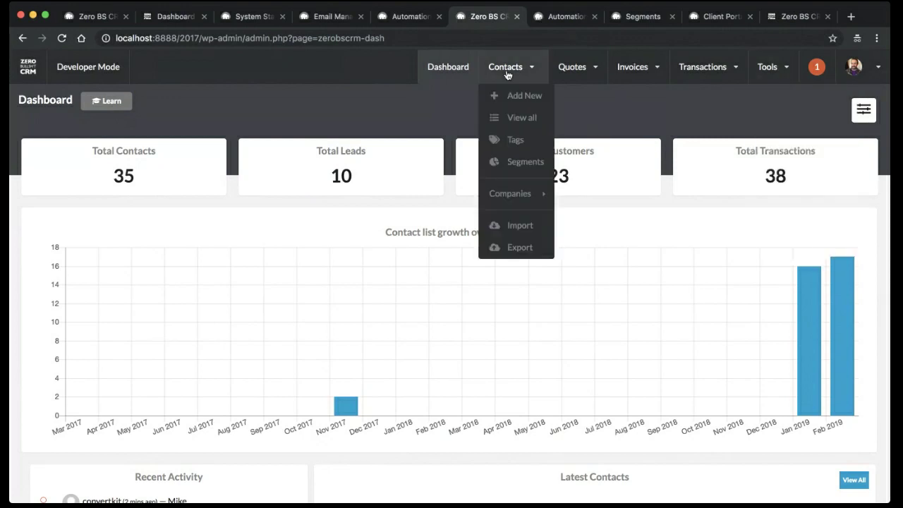
left_click(519, 118)
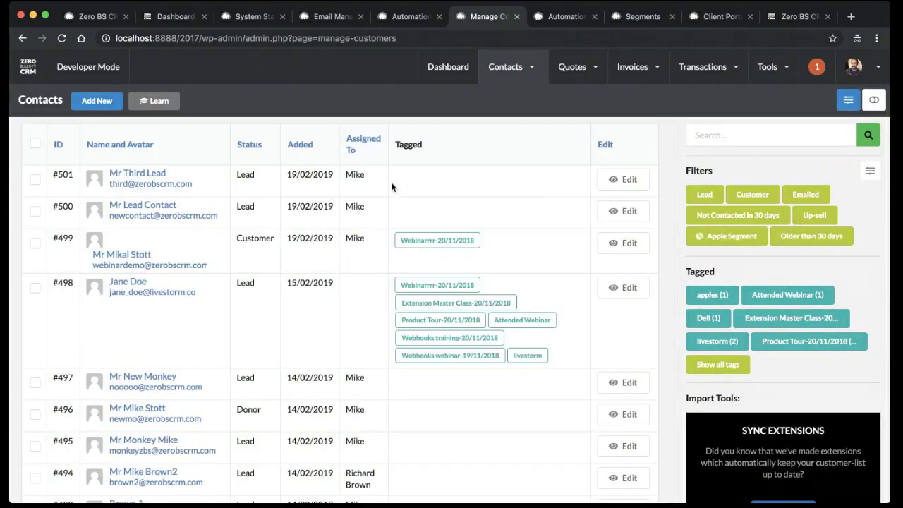
Reassign contacts #498, #499 and #500 to different team members using the inline Assigned To dropdowns.
left_click(362, 330)
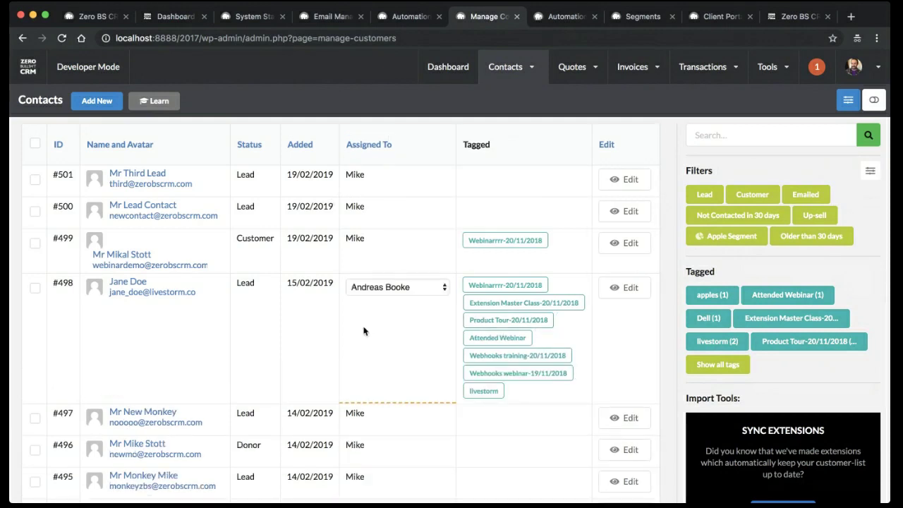
left_click(420, 329)
left_click(394, 247)
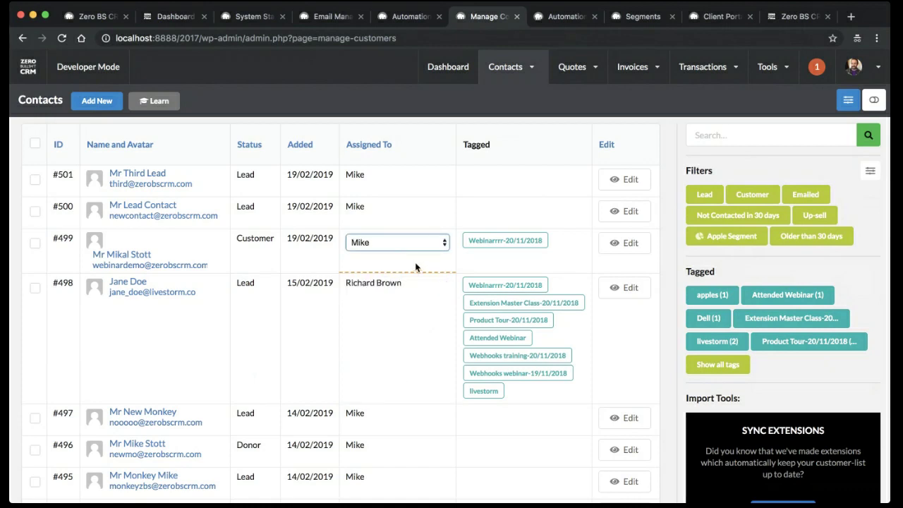
left_click(416, 266)
left_click(422, 220)
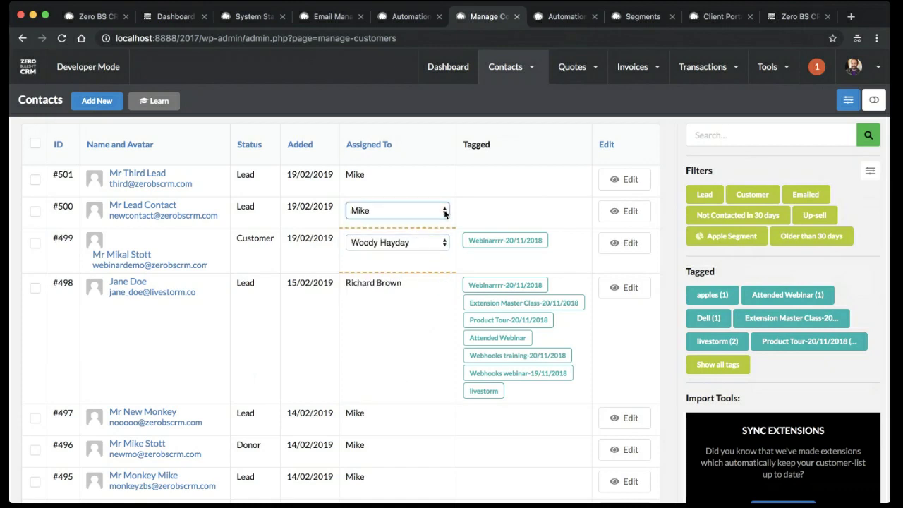
left_click(429, 177)
mouse_move(427, 186)
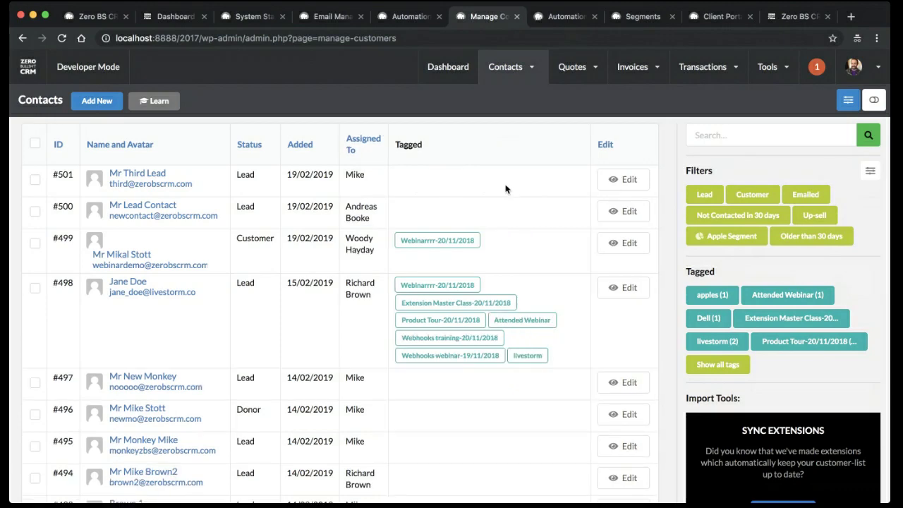
In the contact list view options, drag Tagged out of Current Columns and save the options.
left_click(848, 103)
scroll(534, 306, "down", 5)
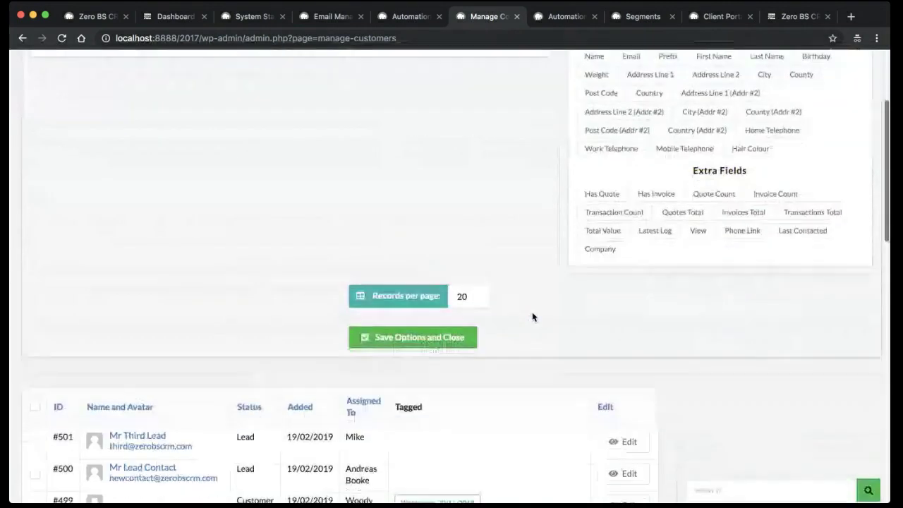
scroll(534, 317, "down", 3)
scroll(534, 317, "up", 5)
scroll(534, 317, "down", 3)
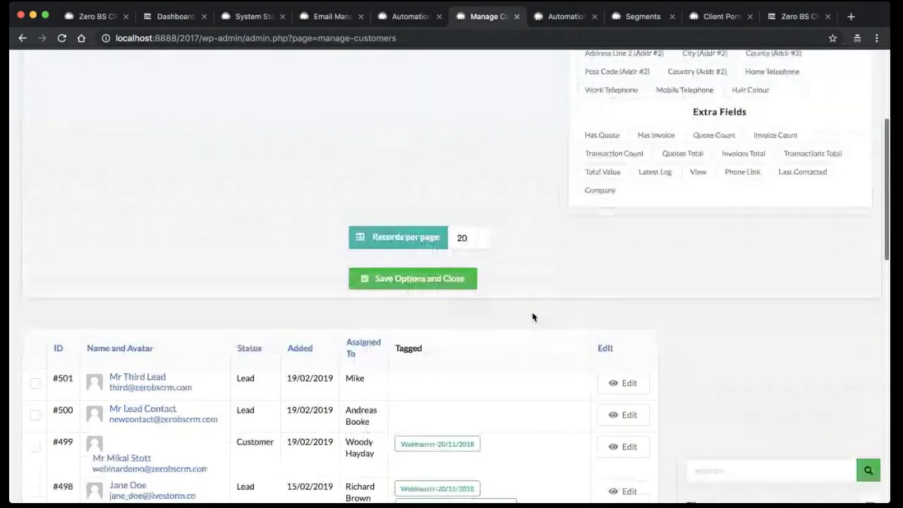
scroll(533, 316, "down", 3)
scroll(462, 262, "up", 6)
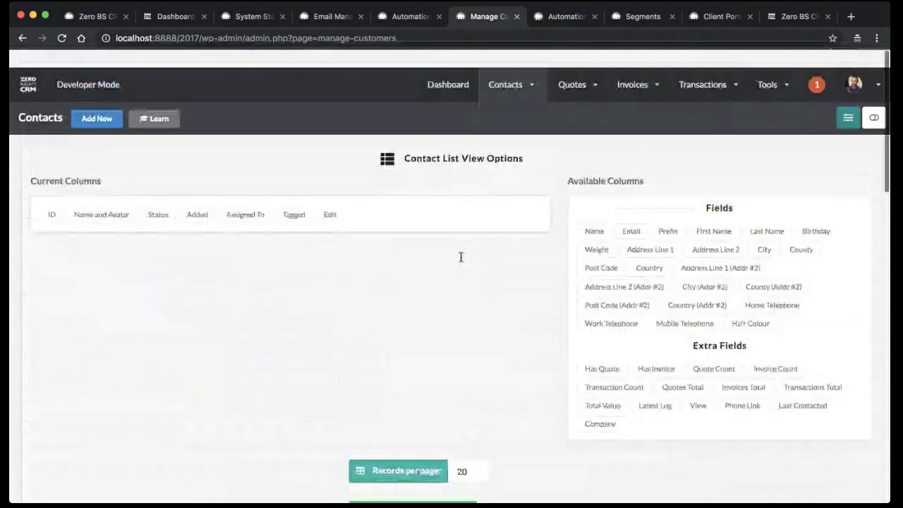
left_click_drag(292, 198, 784, 254)
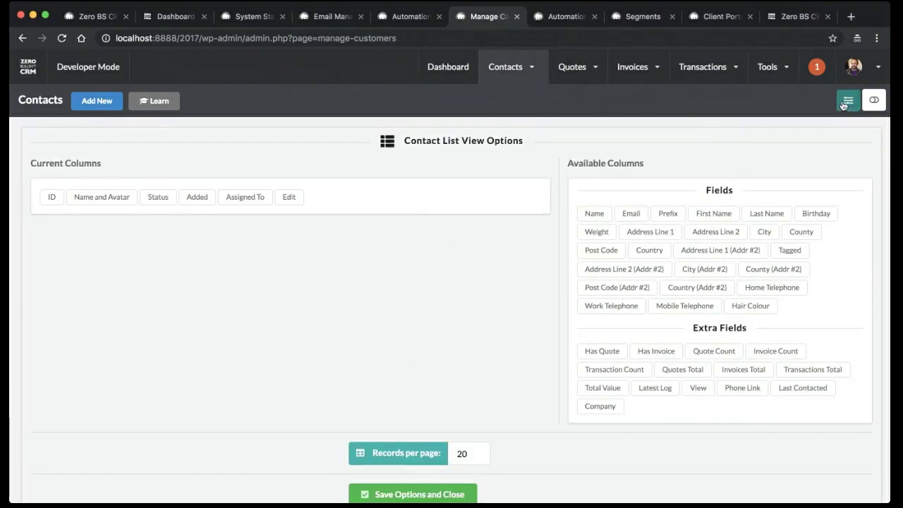
left_click(848, 99)
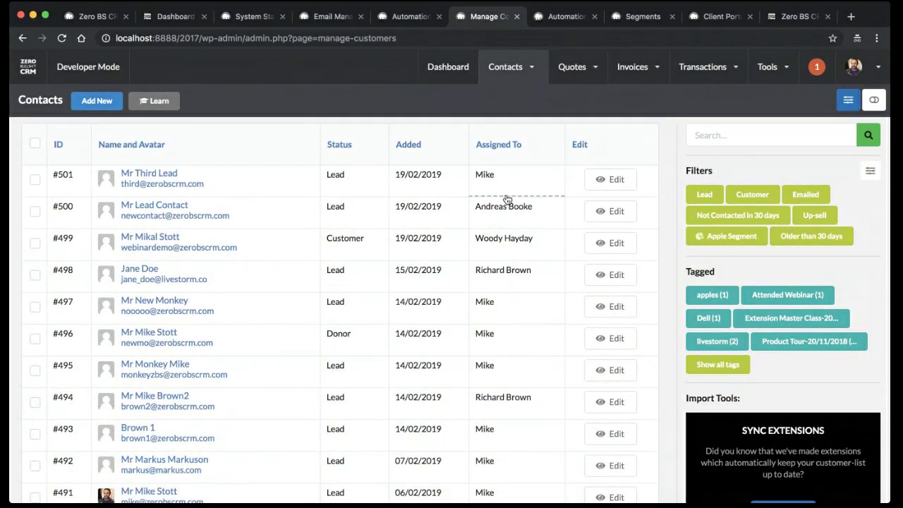
Add 'Leads attended a webinar' to the current quick filters and save them.
left_click(871, 172)
left_click(871, 172)
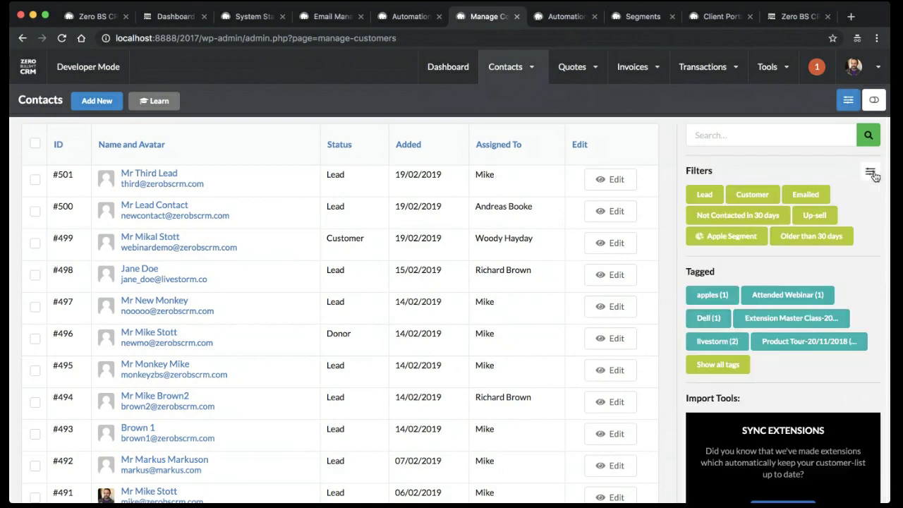
left_click(871, 172)
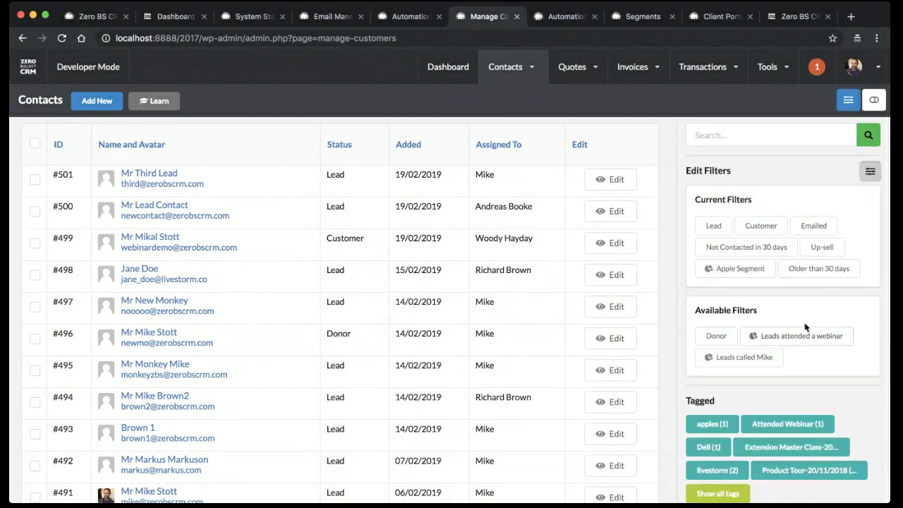
left_click_drag(802, 338, 759, 245)
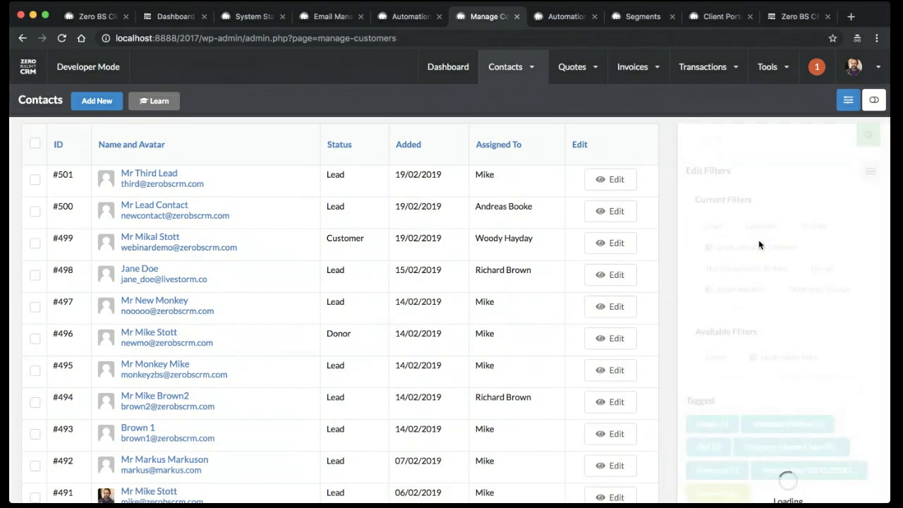
left_click(867, 176)
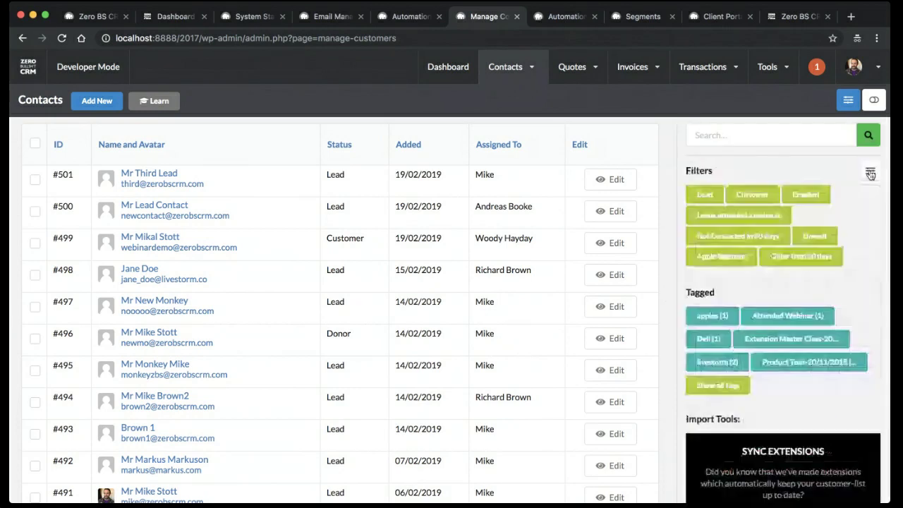
Filter by the webinar-leads segment, showing only #498, then return to all contacts.
left_click(742, 216)
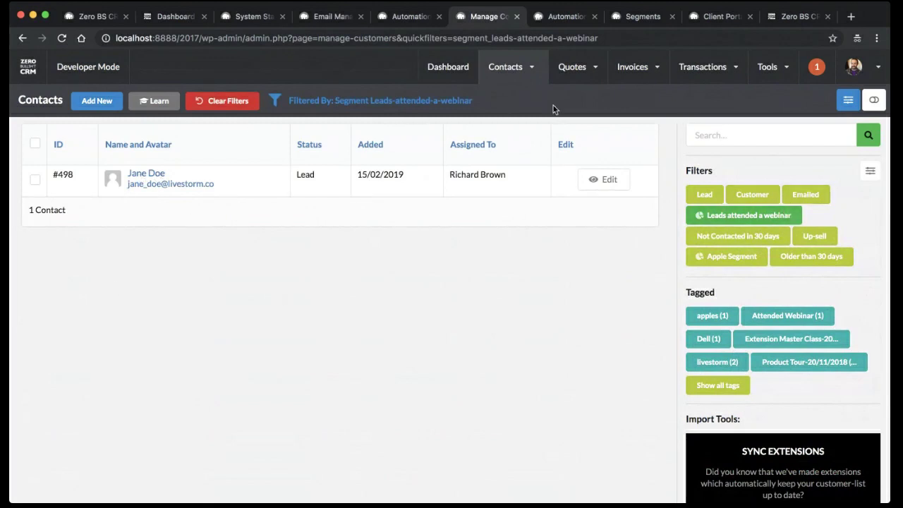
mouse_move(511, 67)
left_click(517, 118)
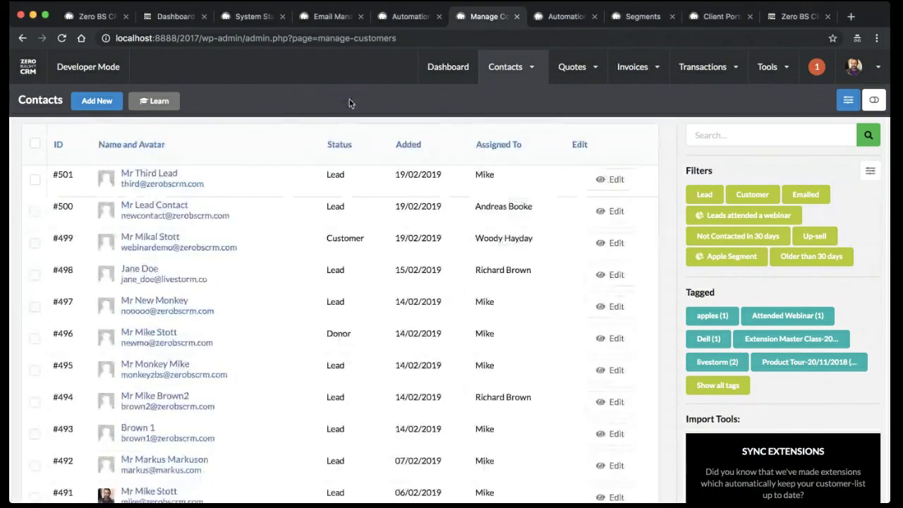
mouse_move(505, 71)
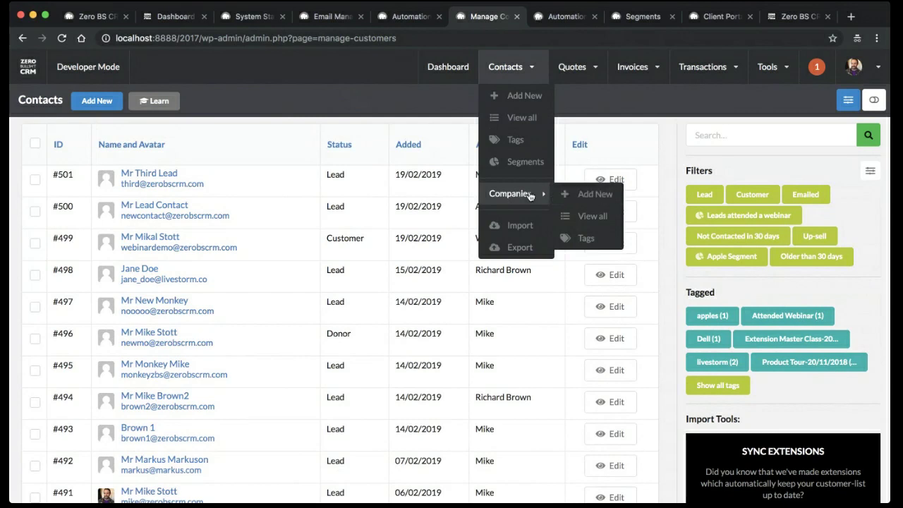
Open the Dell company record for editing from the companies list.
left_click(584, 217)
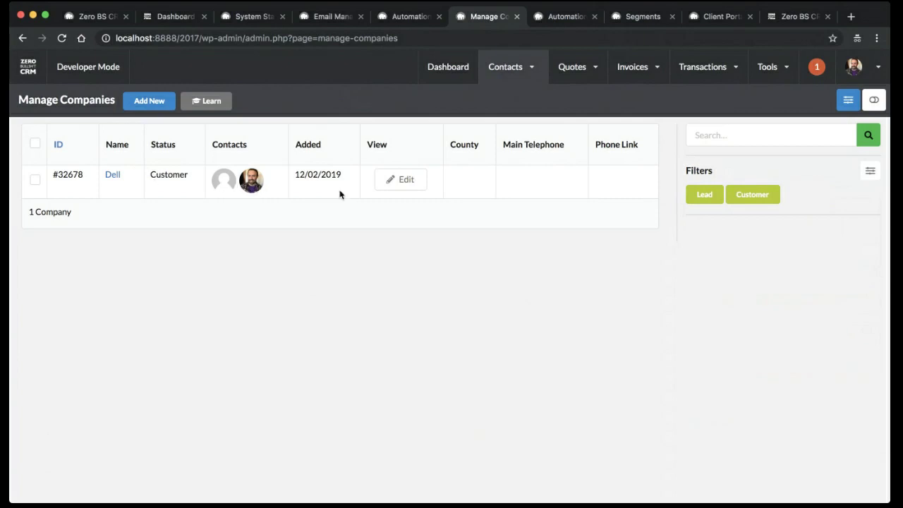
left_click(392, 180)
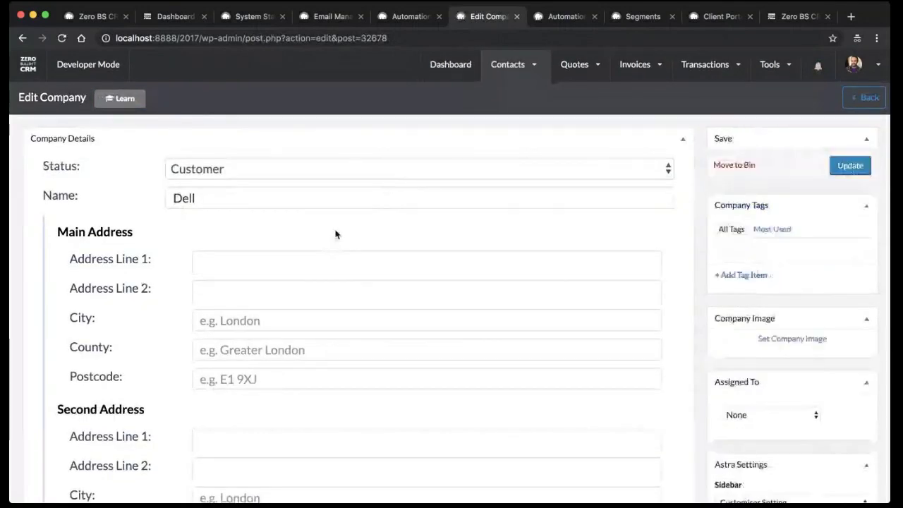
scroll(334, 233, "down", 10)
scroll(334, 233, "up", 15)
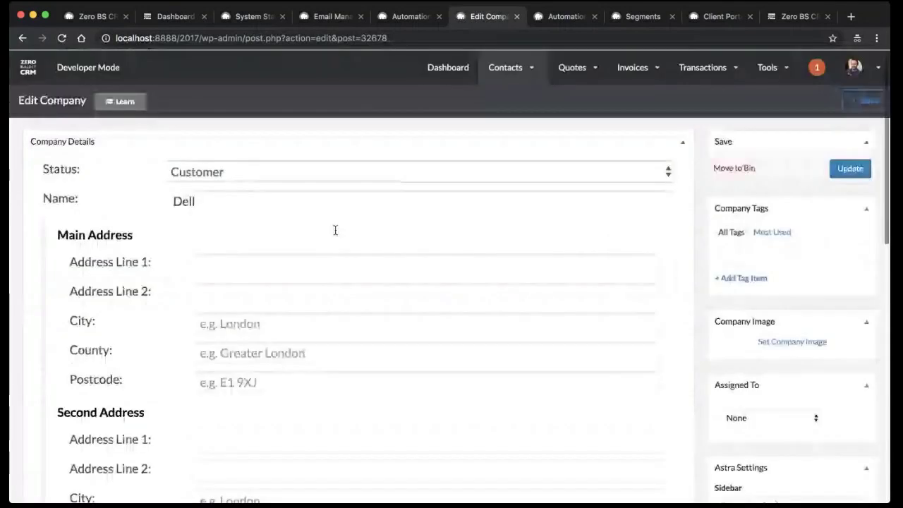
scroll(388, 249, "down", 4)
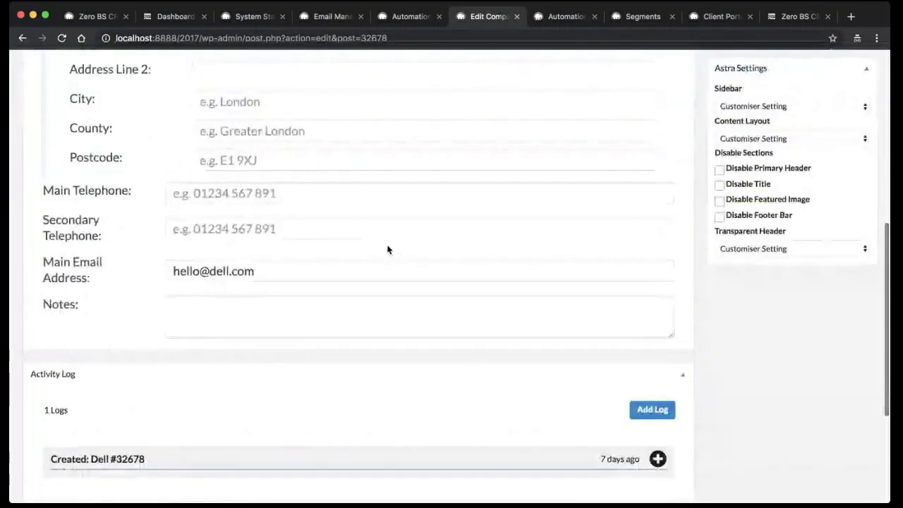
scroll(387, 249, "down", 1)
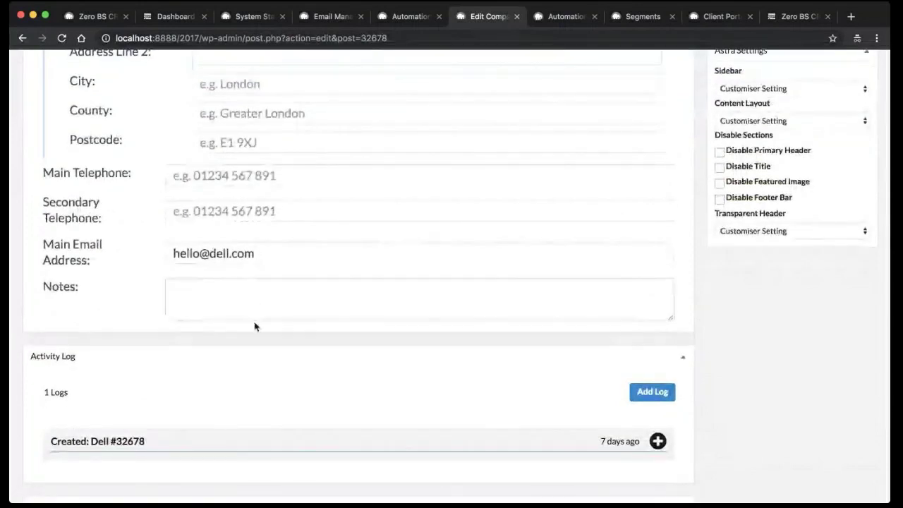
scroll(254, 324, "down", 5)
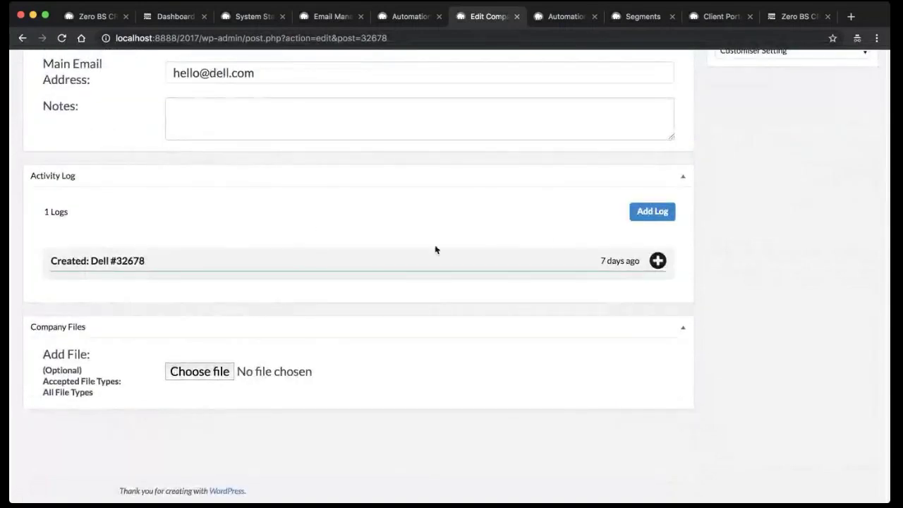
Add and save a Call log on Dell titled 'Spoke to HR' with notes about an employee leaving.
left_click(656, 211)
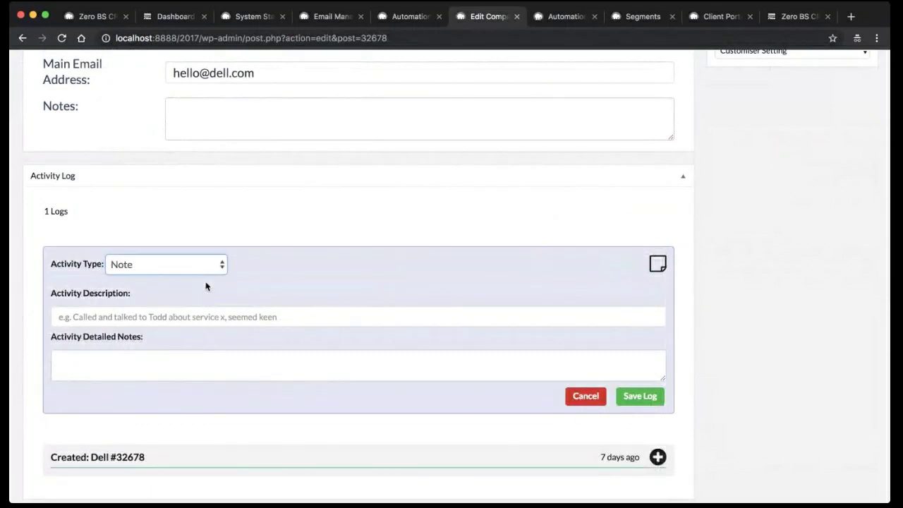
left_click(199, 322)
left_click(210, 311)
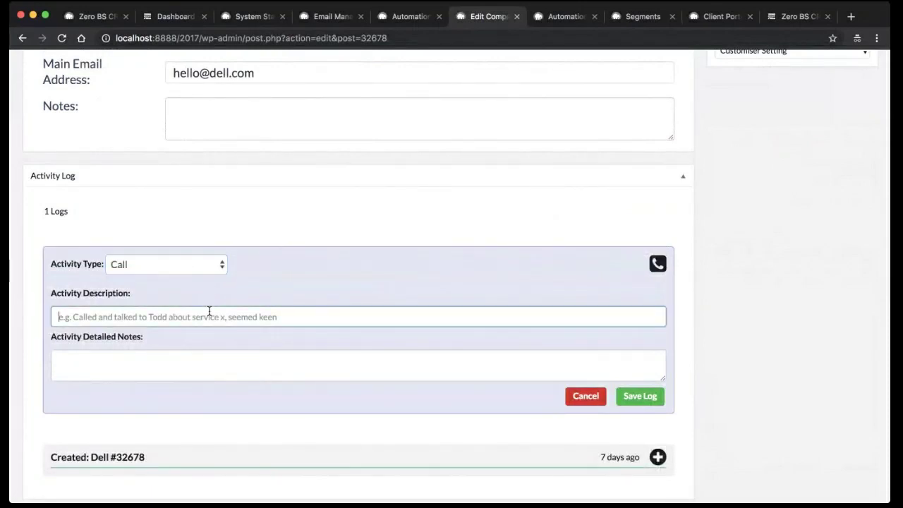
type("Spoke to HR")
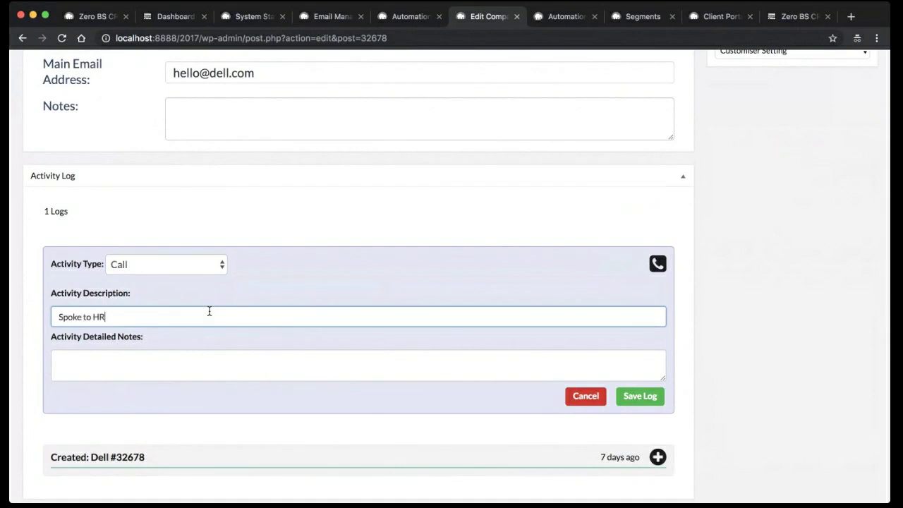
key("Tab")
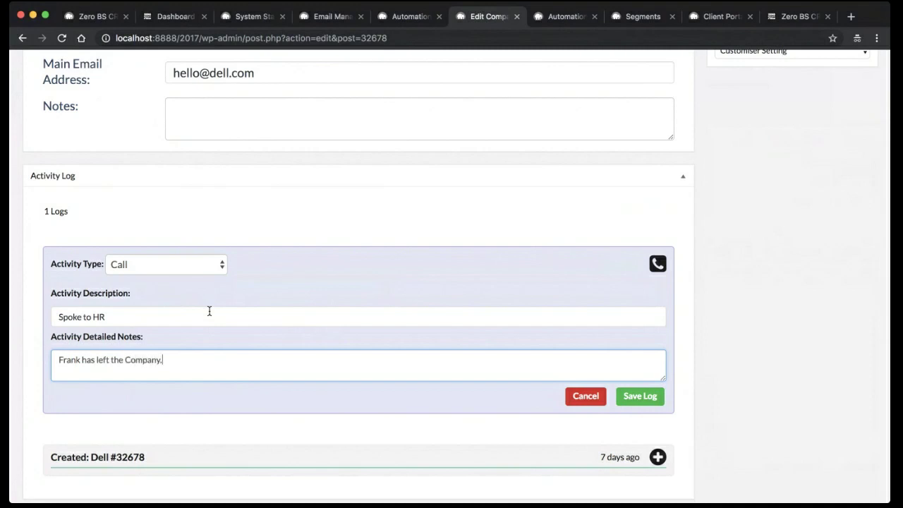
left_click(632, 398)
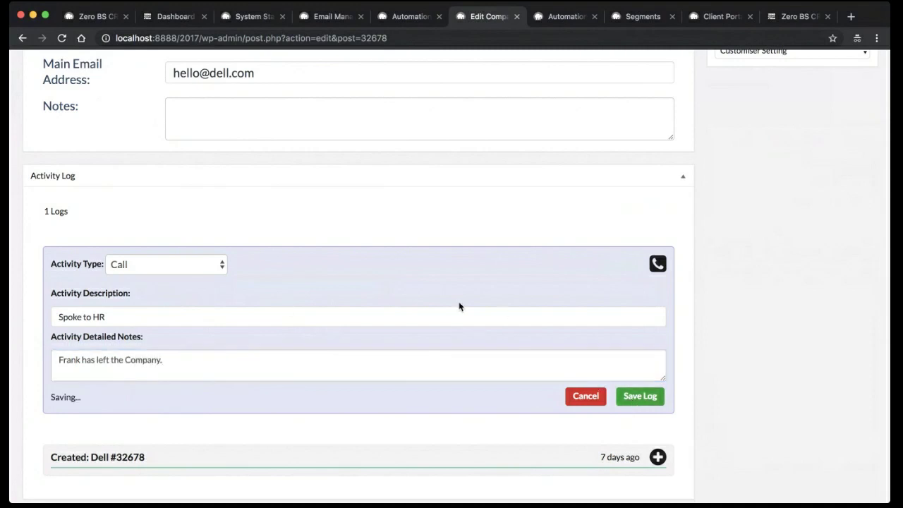
scroll(389, 304, "up", 5)
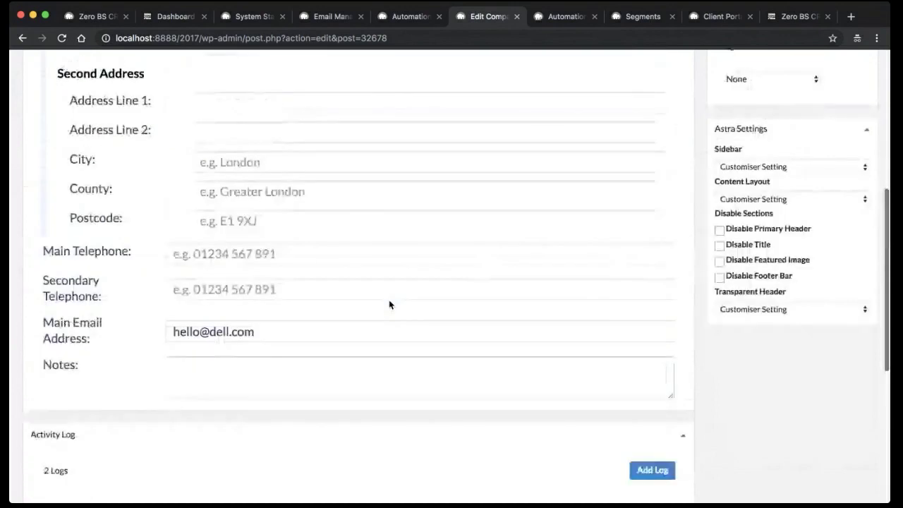
scroll(389, 304, "up", 5)
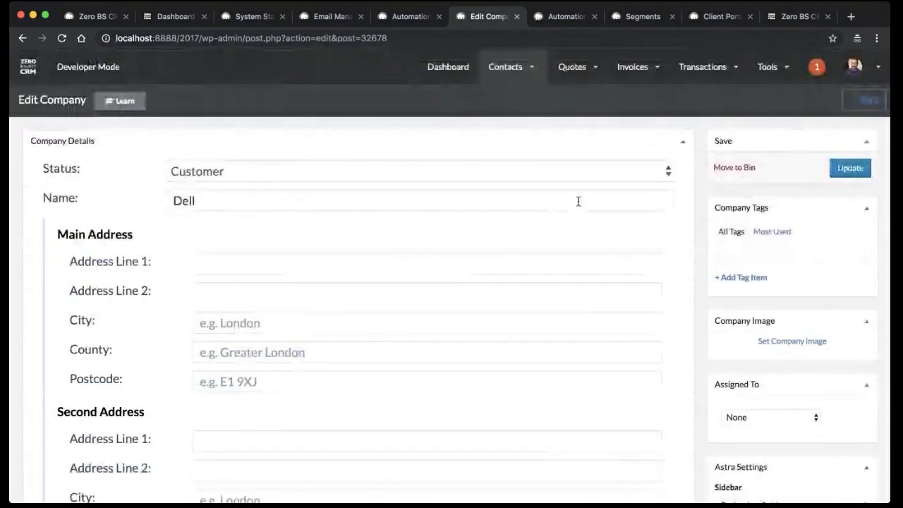
mouse_move(508, 67)
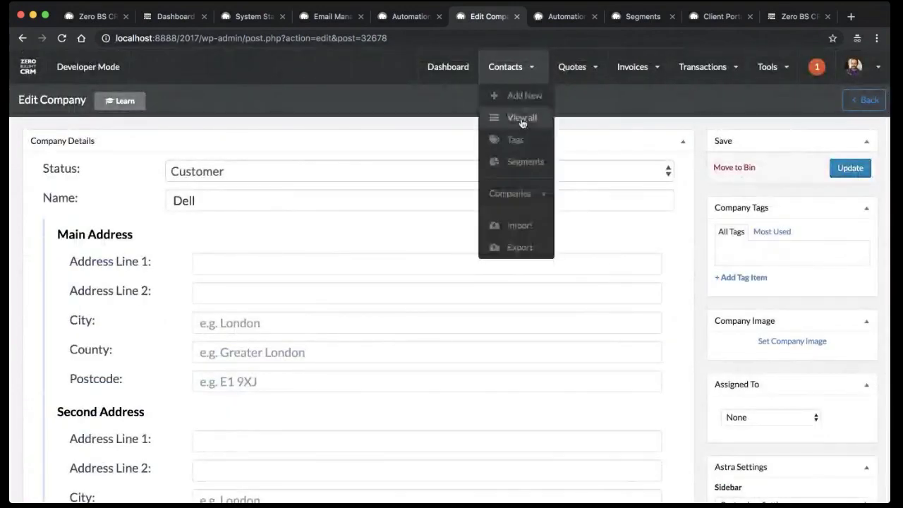
Return to Dell's overview, open a linked Lead contact, and open its Edit Contact form.
left_click(861, 101)
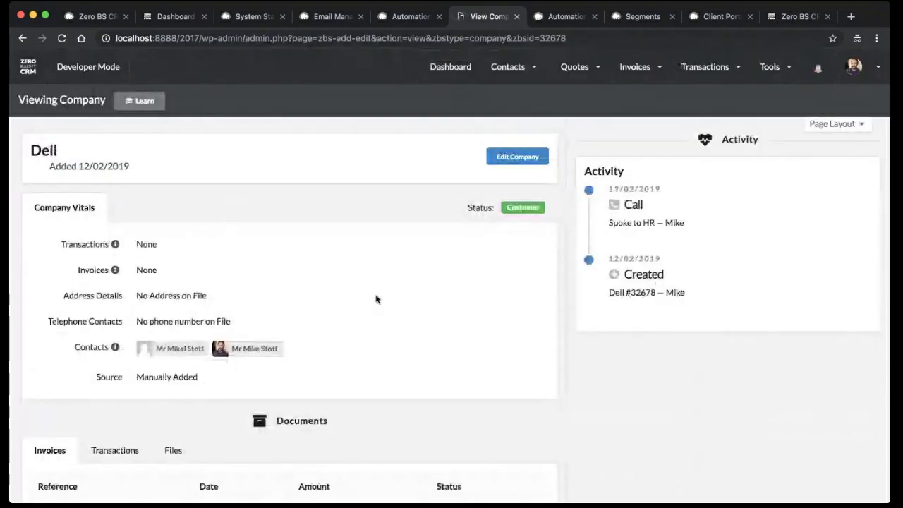
scroll(315, 391, "down", 3)
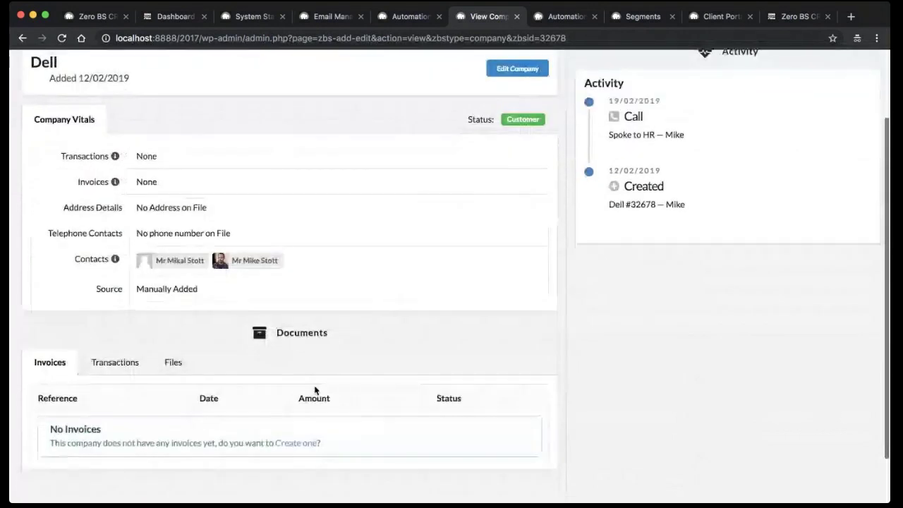
left_click(264, 262)
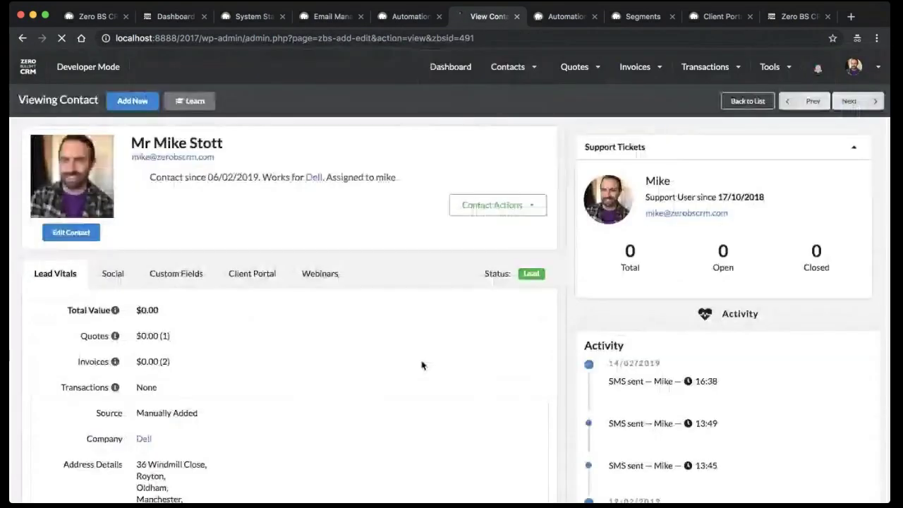
scroll(416, 337, "down", 5)
scroll(429, 337, "down", 4)
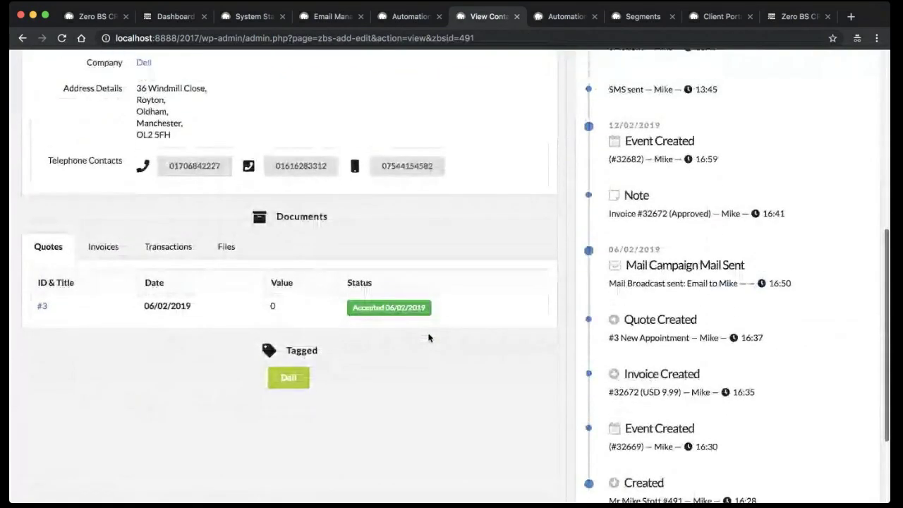
scroll(529, 275, "up", 10)
left_click(81, 233)
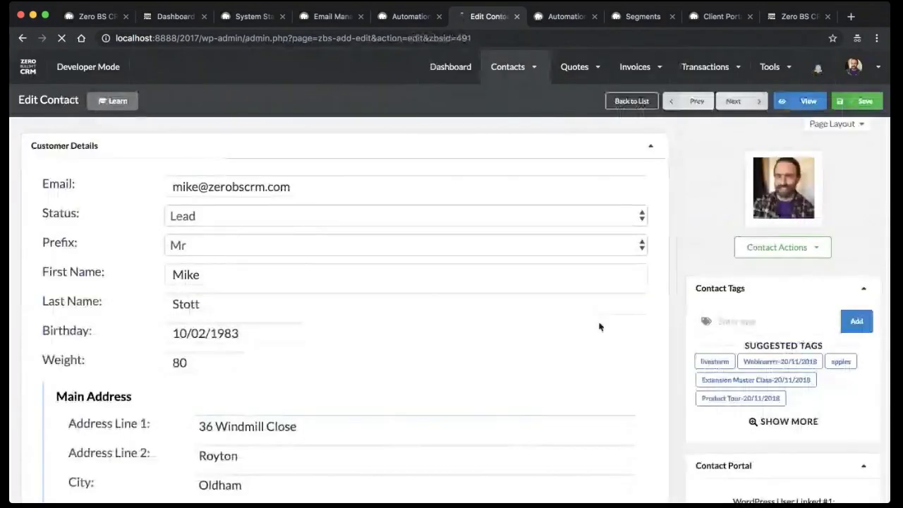
scroll(752, 323, "down", 5)
scroll(752, 323, "down", 10)
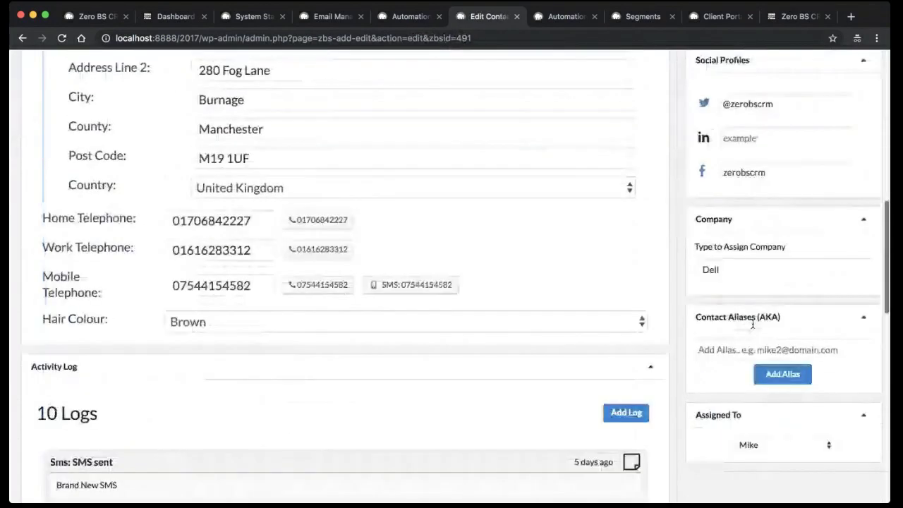
left_click(759, 262)
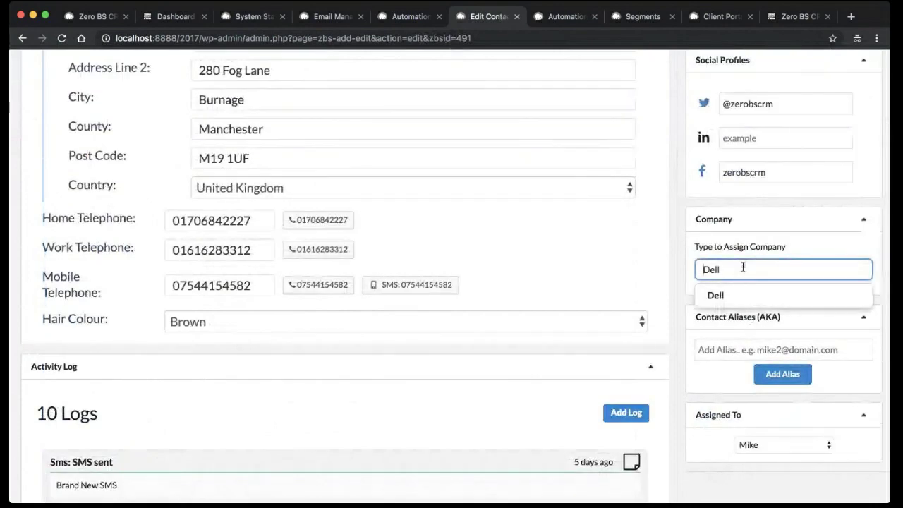
key("super+a")
key("BackSpace")
left_click(678, 202)
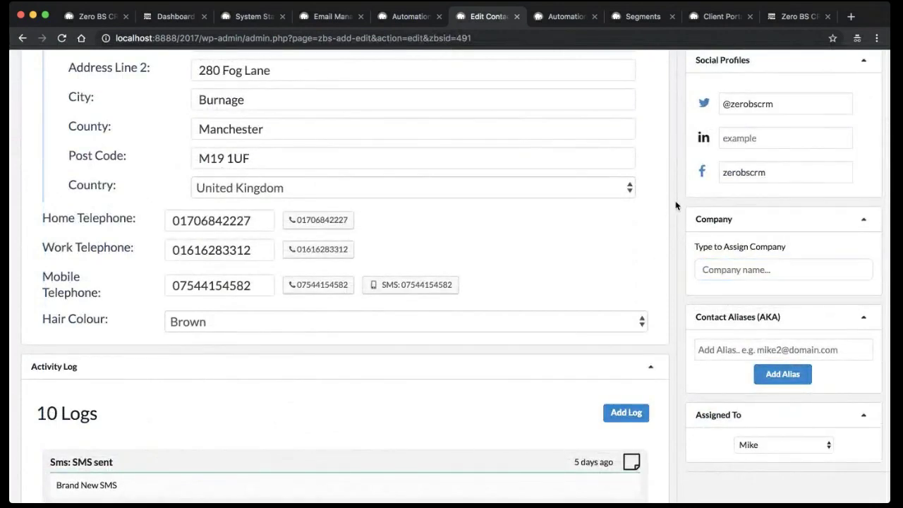
scroll(682, 203, "up", 15)
left_click(862, 103)
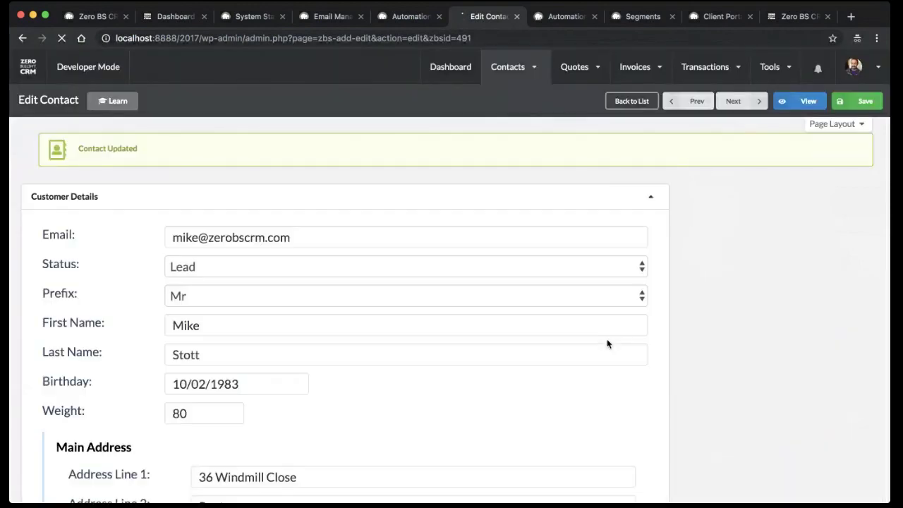
scroll(721, 406, "down", 5)
scroll(710, 329, "up", 2)
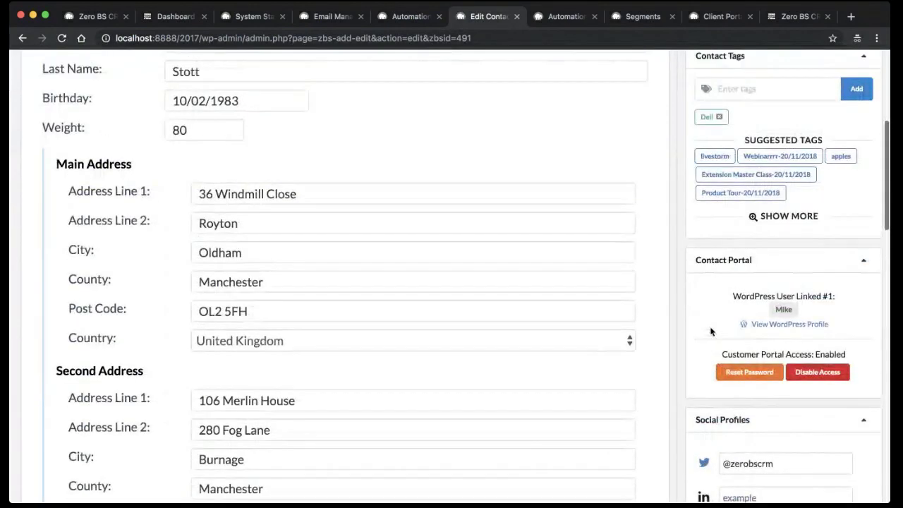
left_click(720, 217)
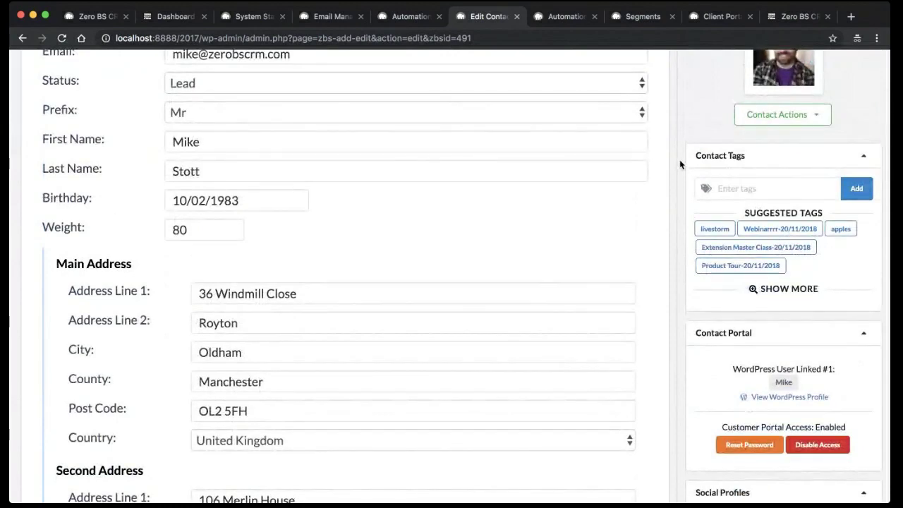
scroll(680, 164, "down", 3)
scroll(679, 240, "down", 5)
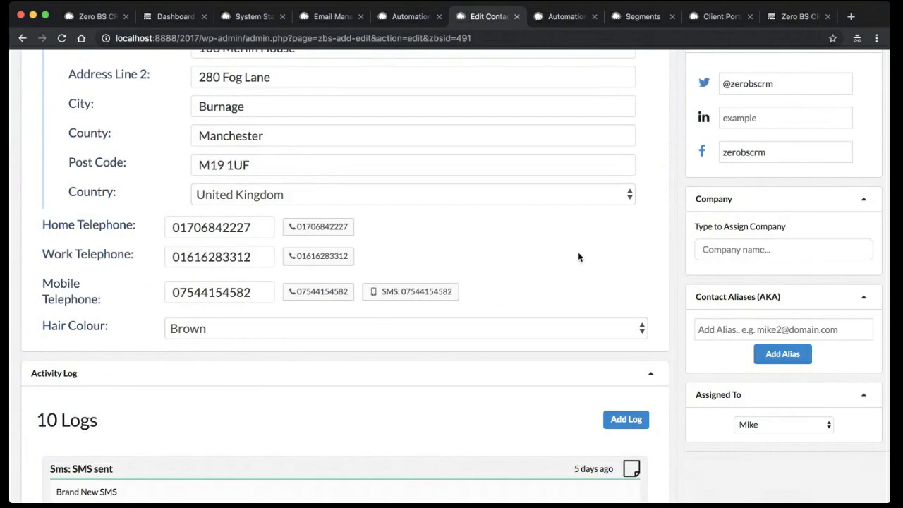
scroll(578, 257, "down", 3)
scroll(579, 257, "up", 1)
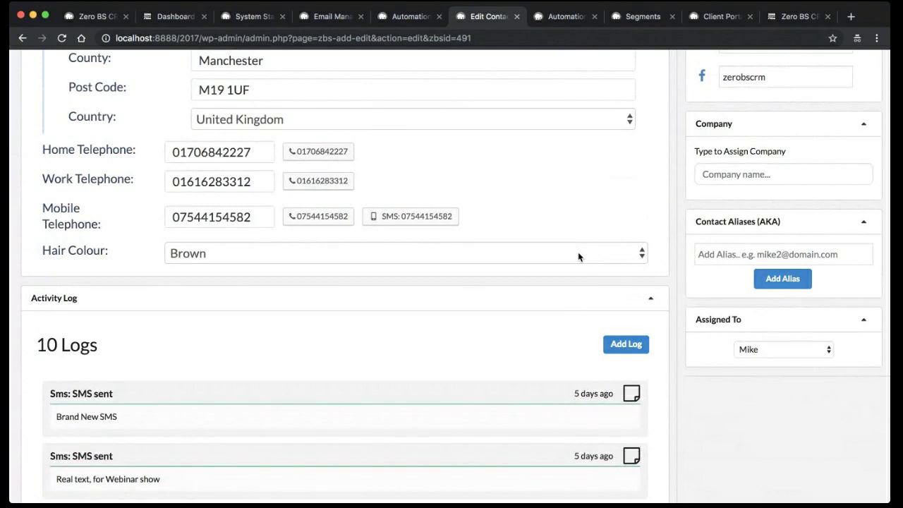
scroll(578, 257, "up", 1)
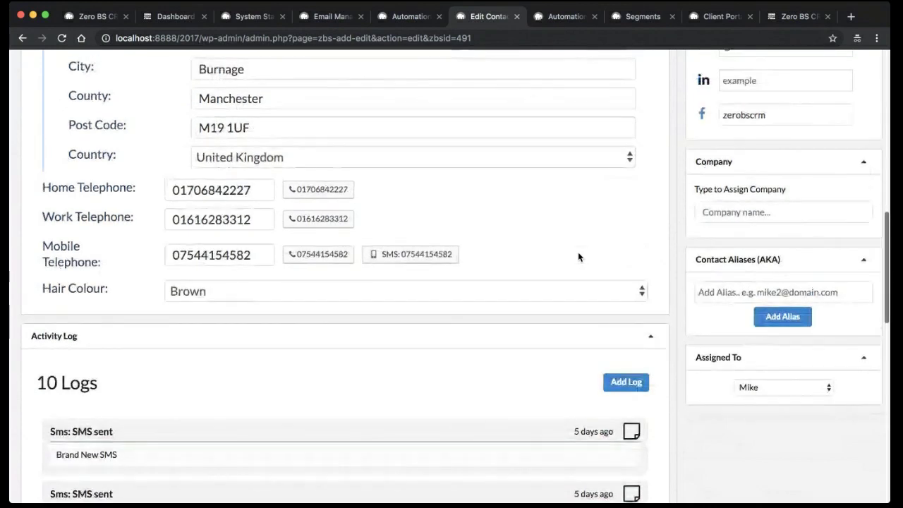
left_click(328, 193)
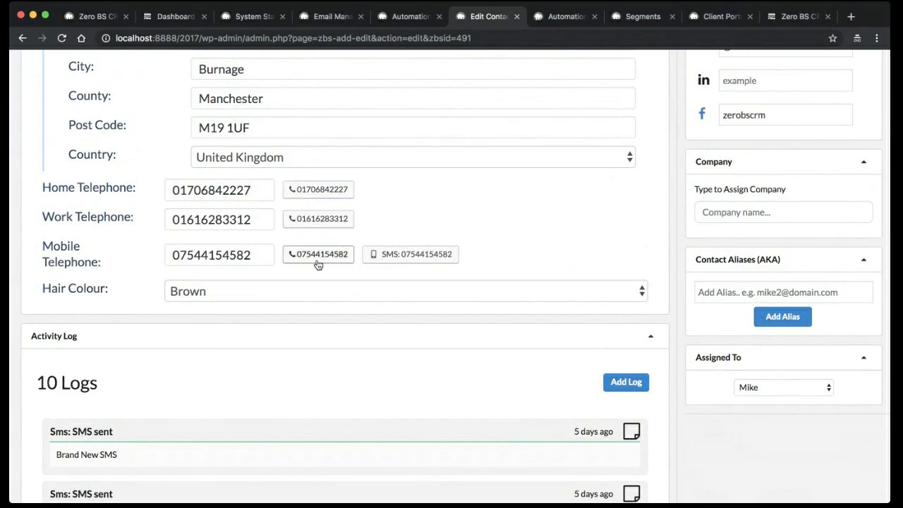
left_click(409, 258)
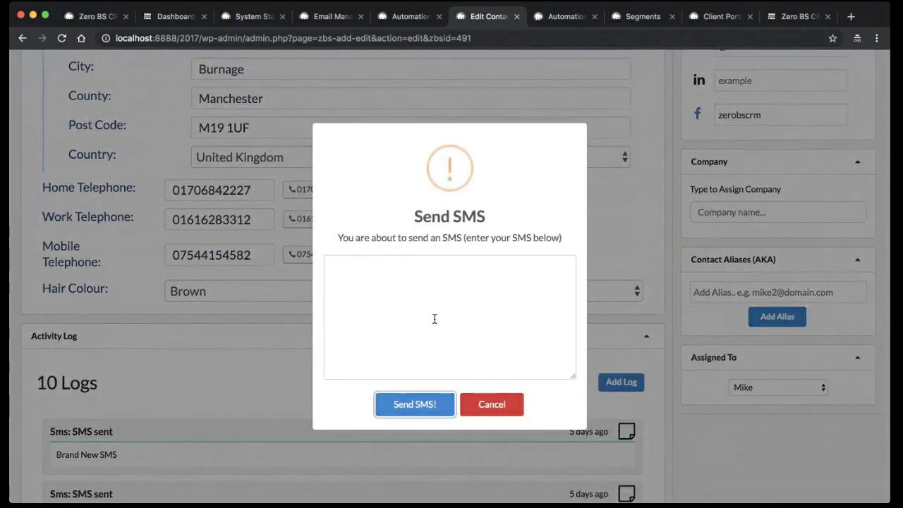
left_click(491, 409)
scroll(385, 345, "down", 3)
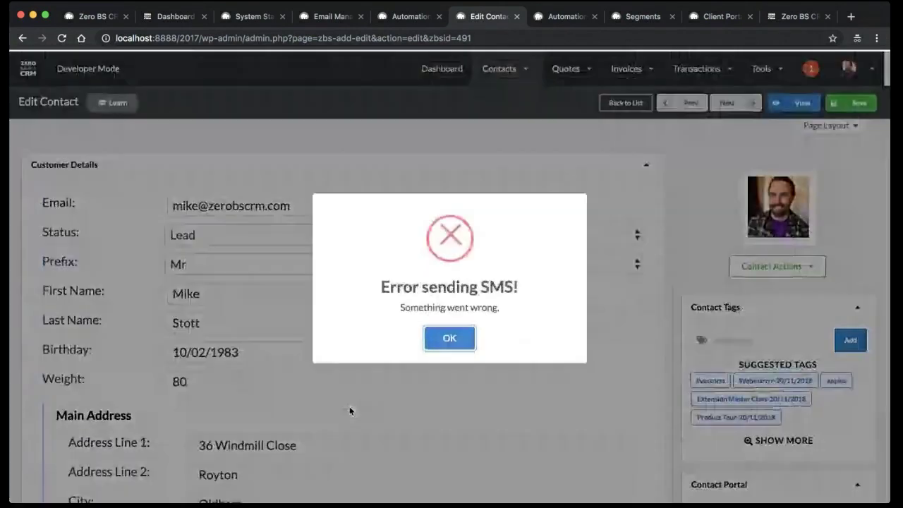
left_click(439, 339)
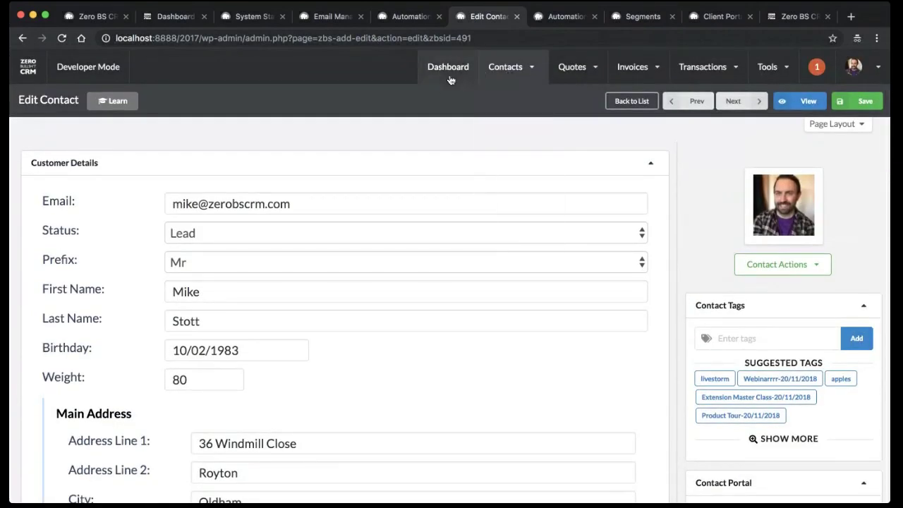
Load the CRM dashboard showing 35 contacts, 10 leads, 23 customers and 38 transactions.
left_click(542, 187)
key("super+r")
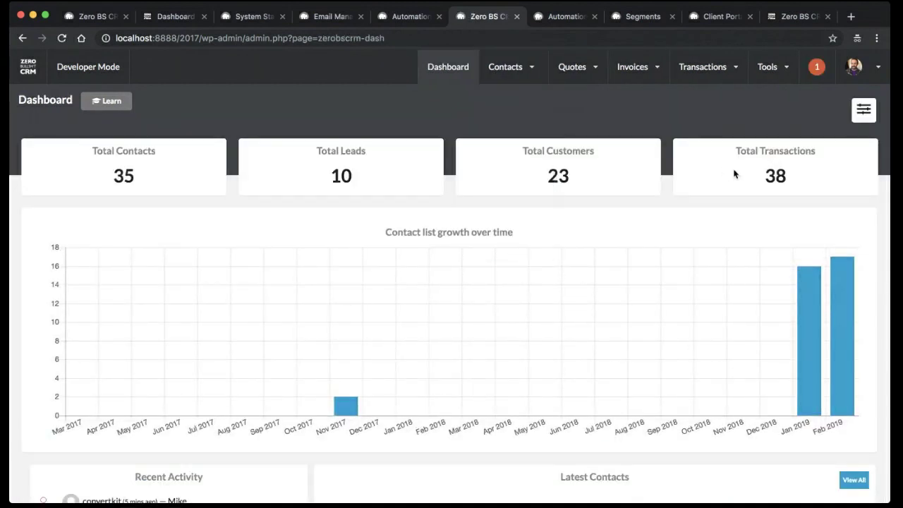
left_click(330, 505)
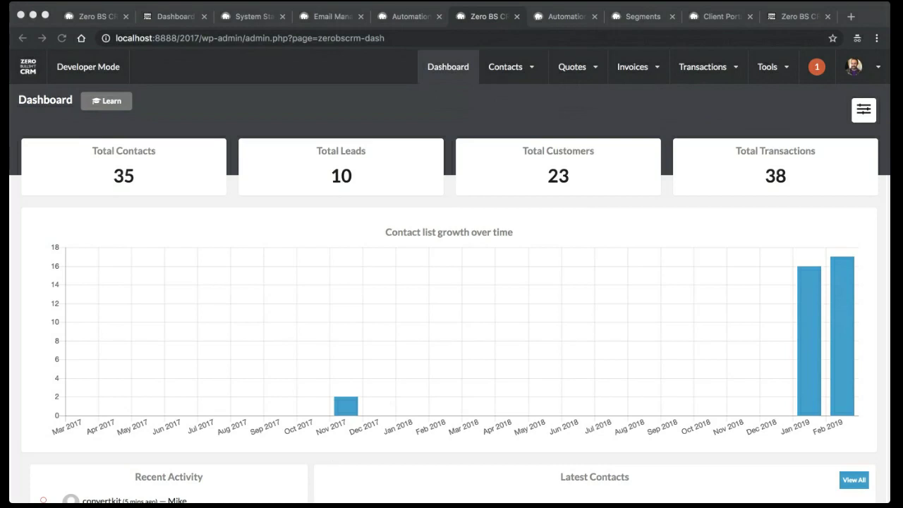
left_click(500, 204)
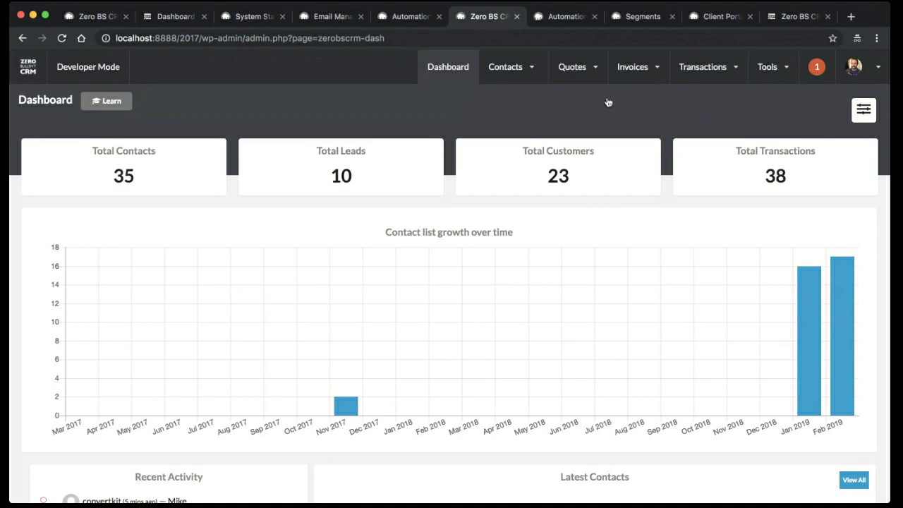
Open Quotes > Templates in a new browser tab.
left_click(506, 66)
mouse_move(585, 74)
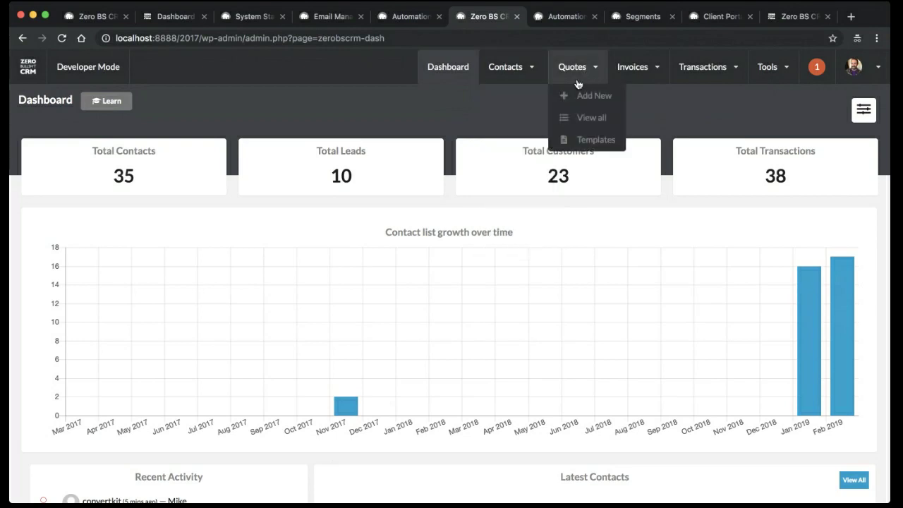
left_click(562, 139, "super")
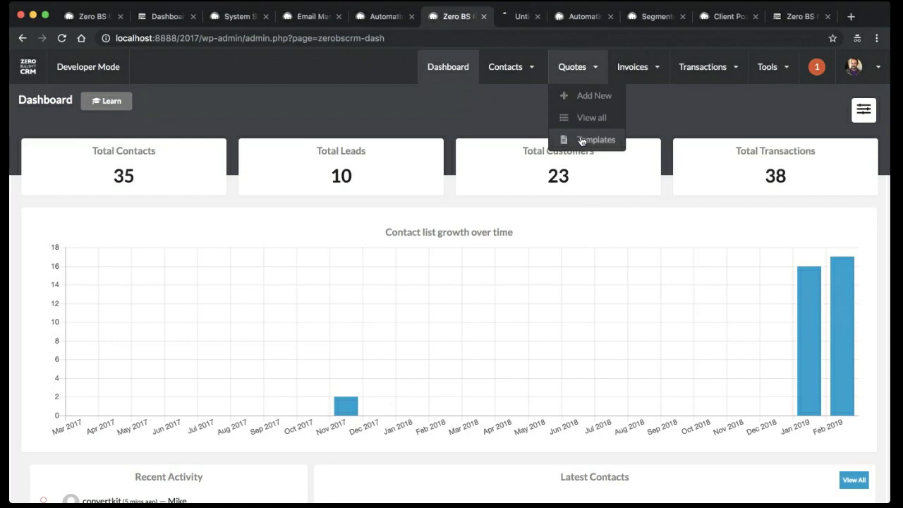
Switch to the Quote Templates tab and open the Web Design: Example template to read through it.
left_click(513, 18)
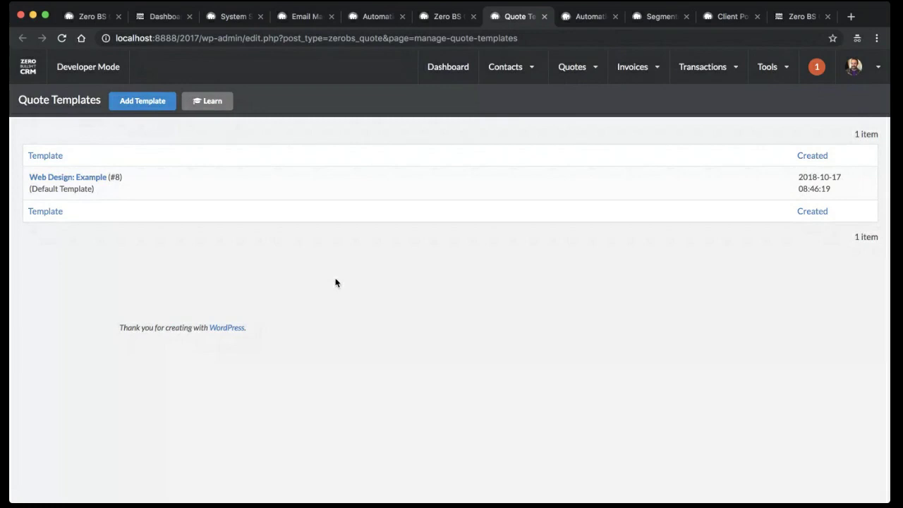
left_click(76, 176)
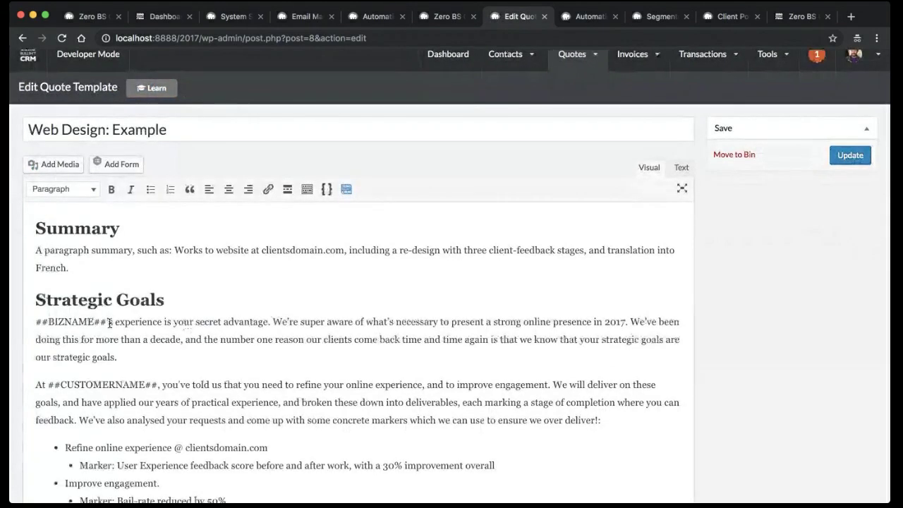
scroll(110, 323, "down", 2)
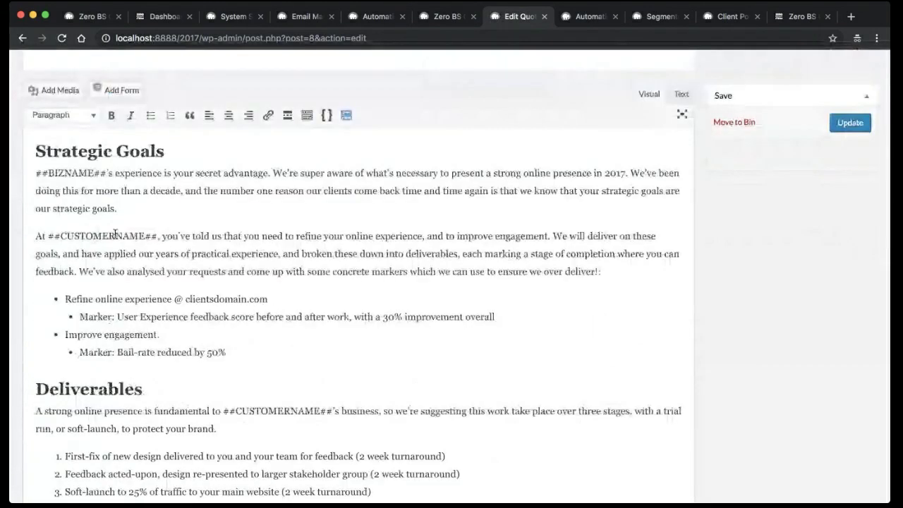
scroll(308, 247, "down", 2)
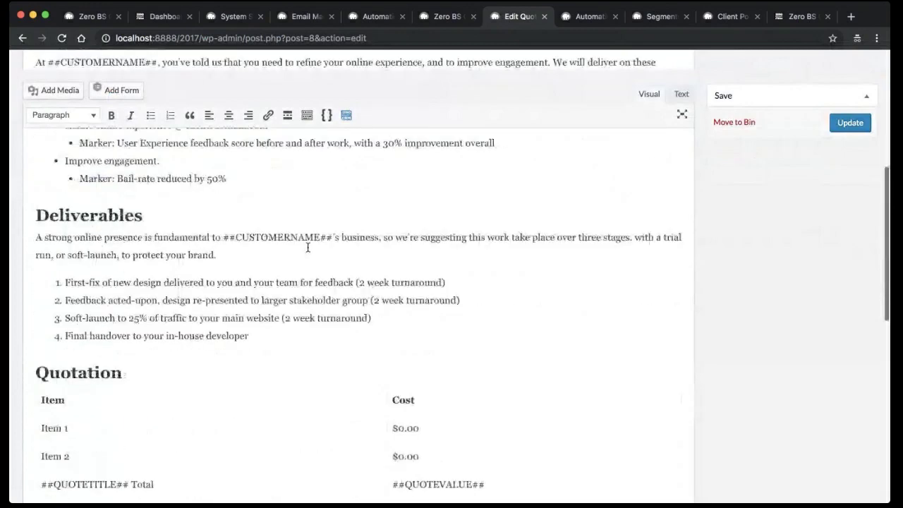
scroll(307, 248, "down", 3)
scroll(234, 249, "down", 2)
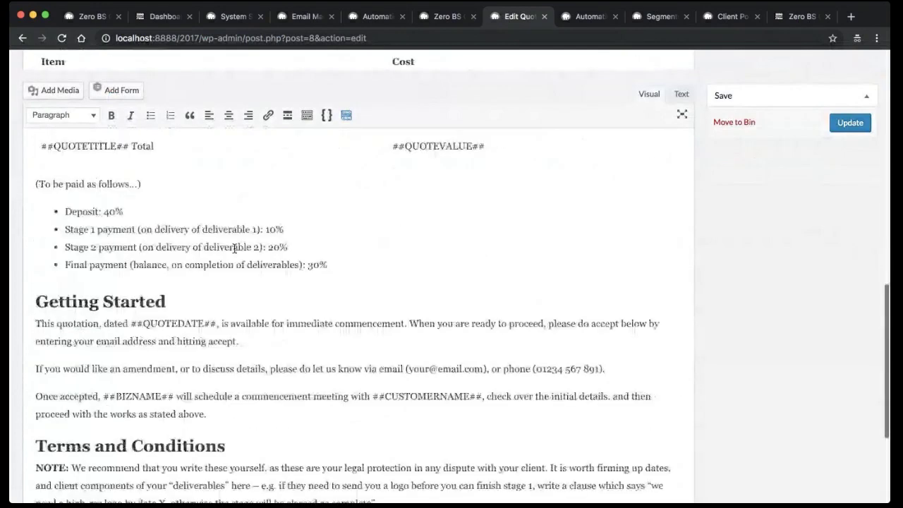
scroll(170, 339, "down", 1)
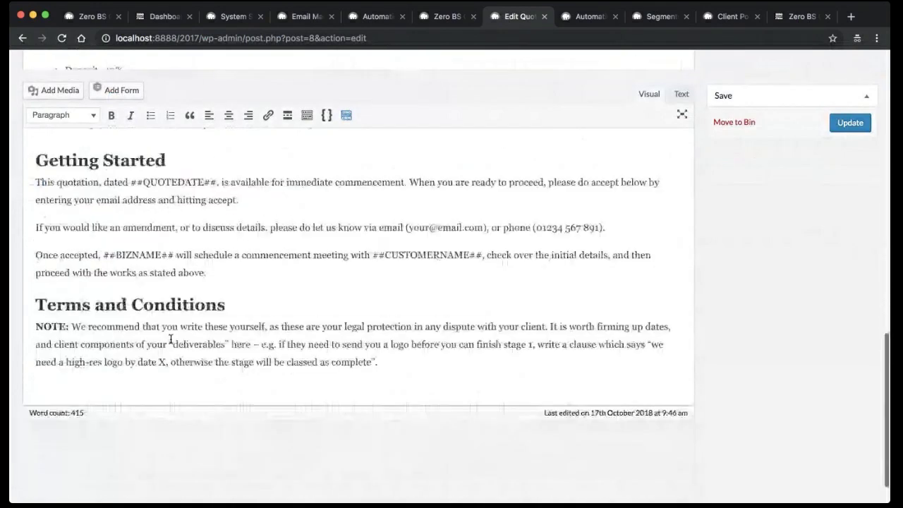
scroll(170, 339, "up", 4)
scroll(170, 340, "down", 4)
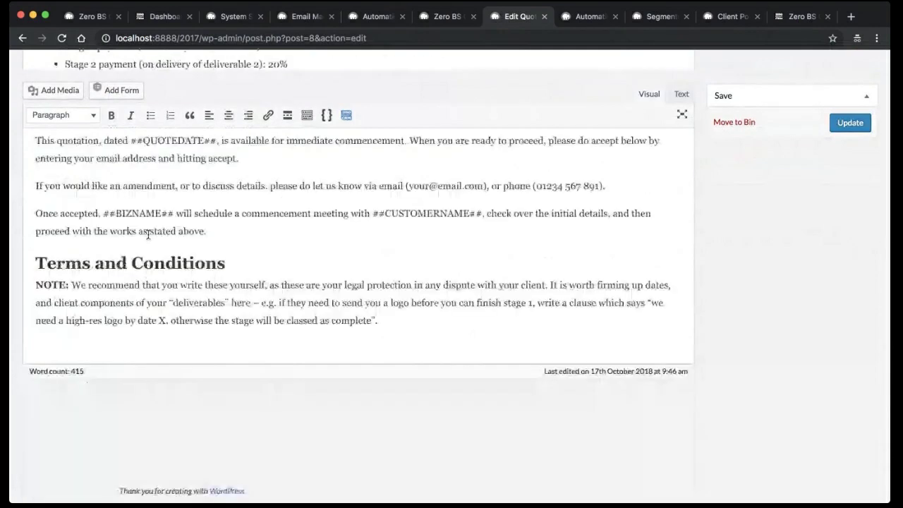
scroll(208, 270, "up", 8)
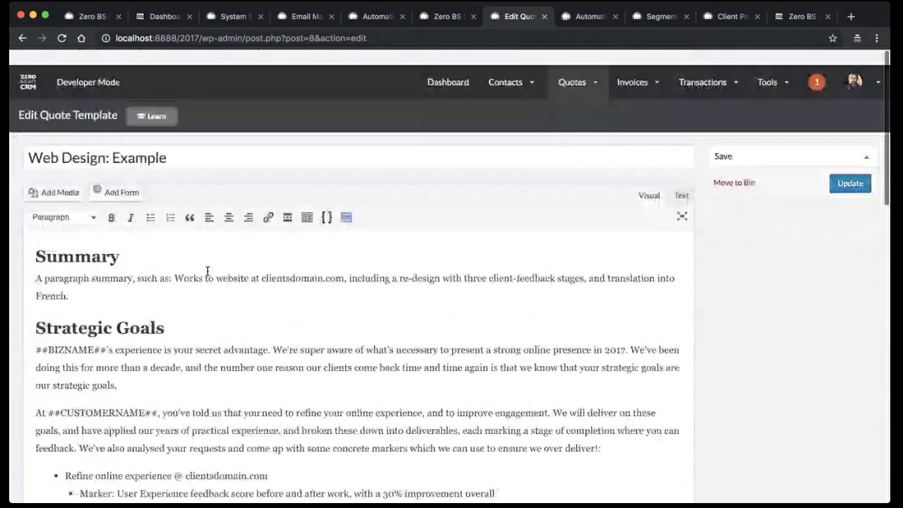
View the available placeholders in the placeholder dialog, then close it without inserting any.
left_click(350, 209)
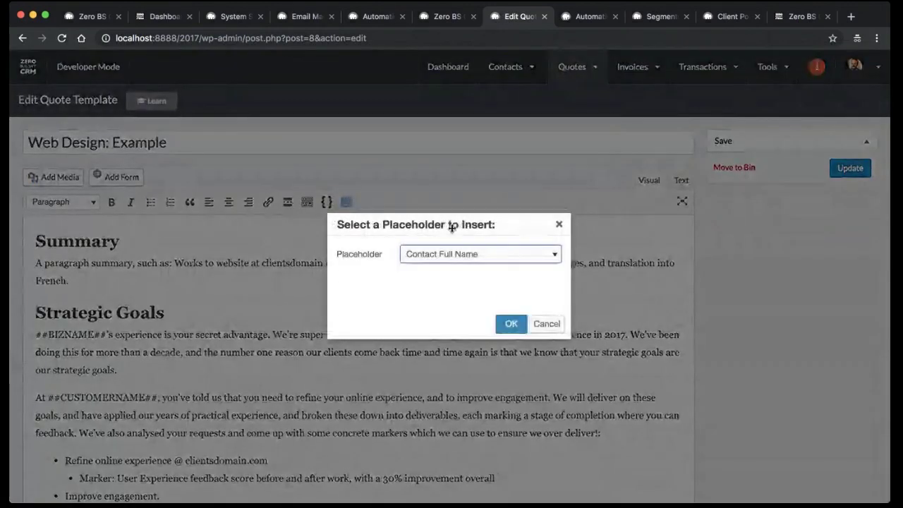
left_click(476, 255)
scroll(475, 307, "down", 2)
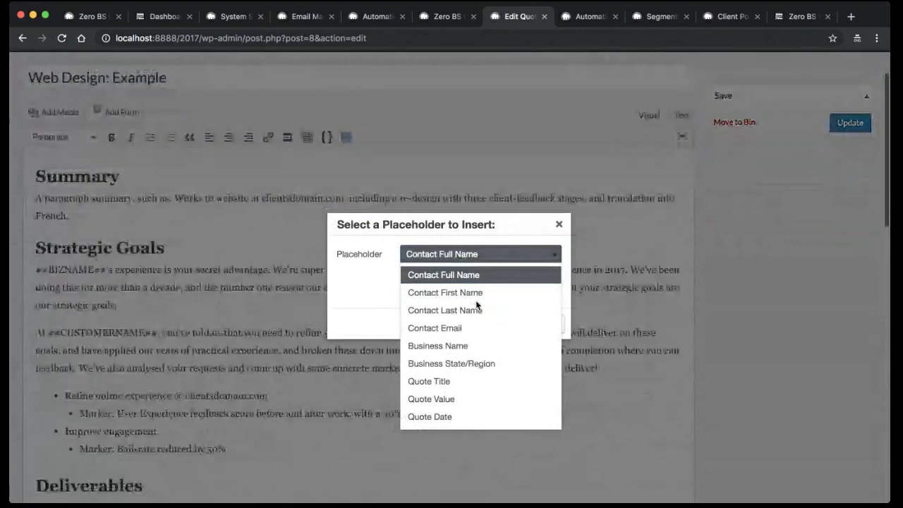
left_click(558, 224)
Start a new quote via Quotes > Add New.
scroll(471, 211, "up", 2)
scroll(472, 215, "down", 1)
mouse_move(572, 81)
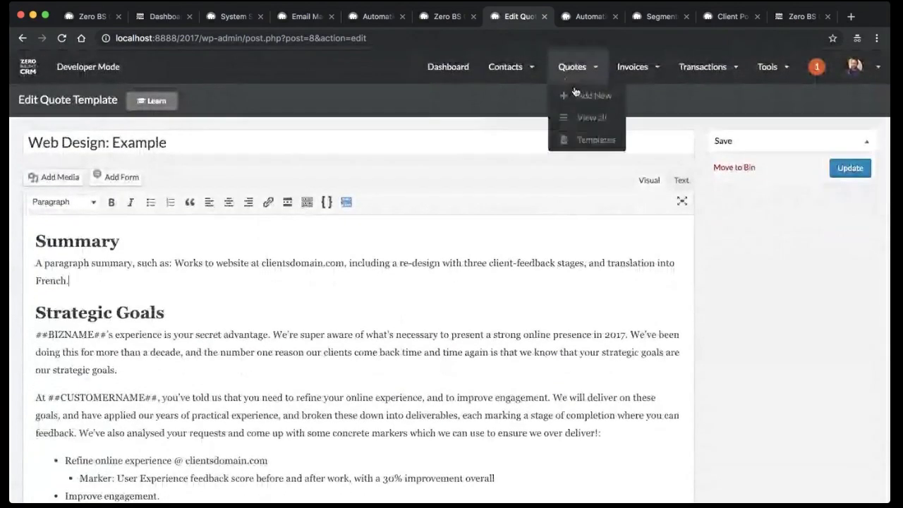
left_click(582, 97)
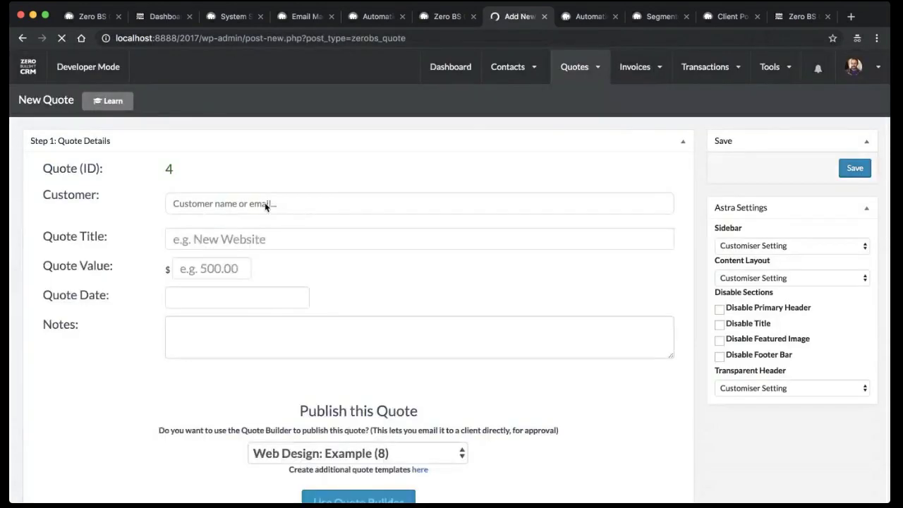
Pick the quote's customer from the autocomplete suggestions and title the quote 'New Website'.
left_click(264, 203)
type("mik")
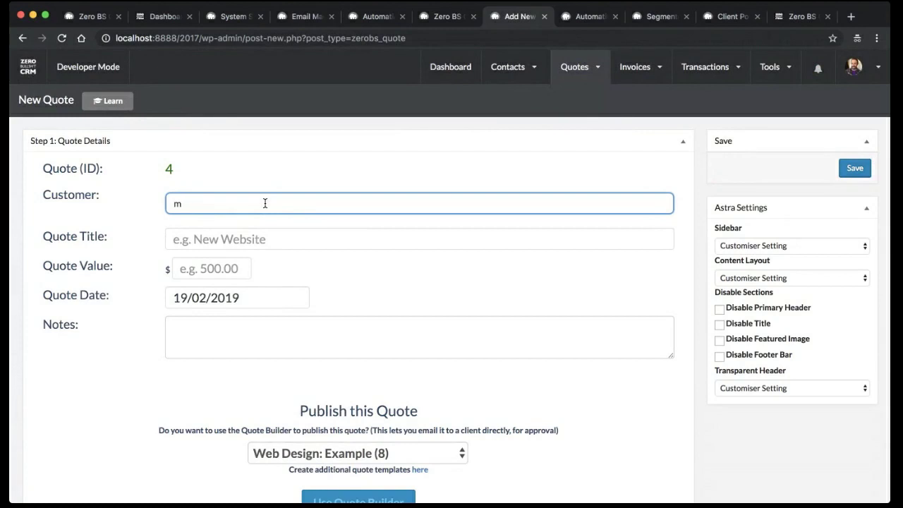
key("BackSpace")
left_click(254, 167)
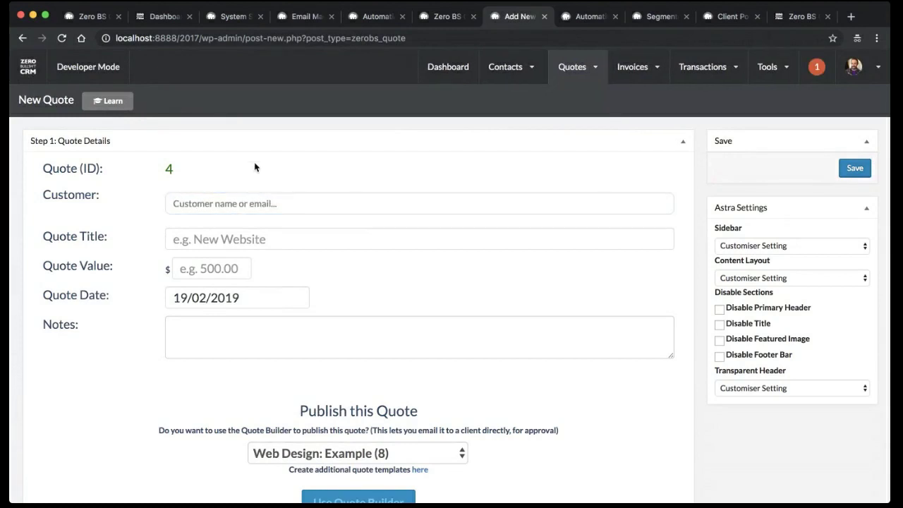
left_click(236, 198)
type("Mi")
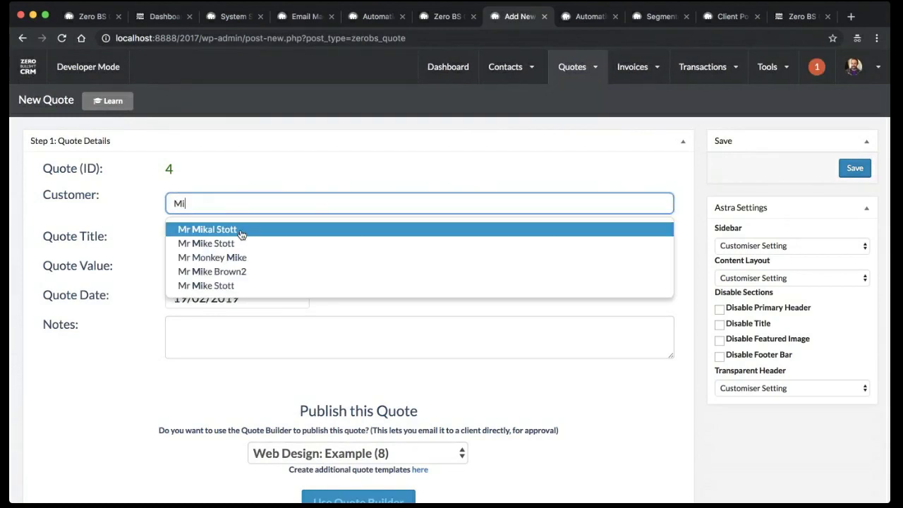
left_click(241, 229)
left_click(241, 235)
type("New W")
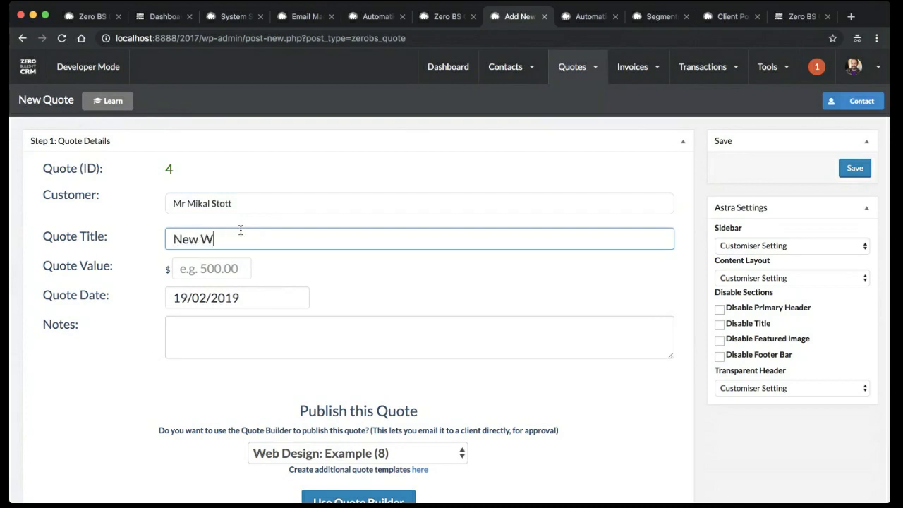
type("ebiite")
Set the quote value to 1000 and populate it from the Web Design: Example template.
left_click(227, 265)
type("1000")
scroll(350, 292, "down", 5)
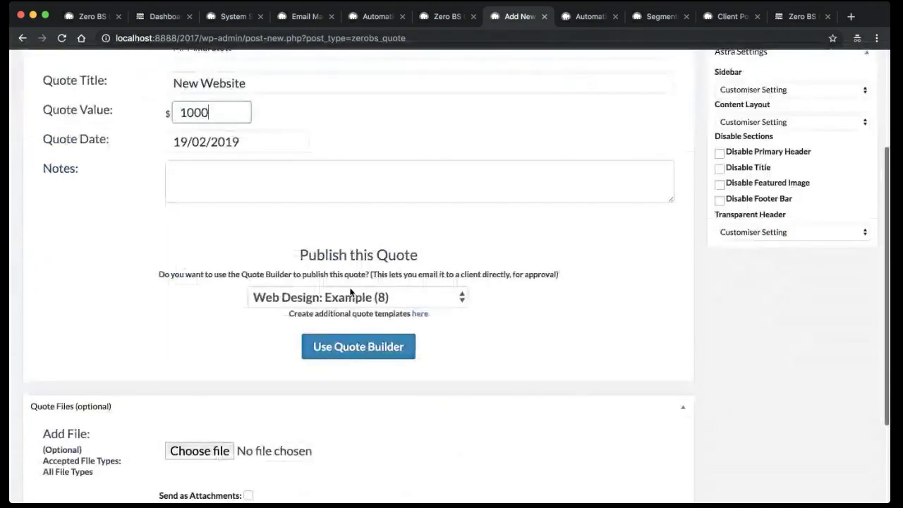
left_click(312, 247)
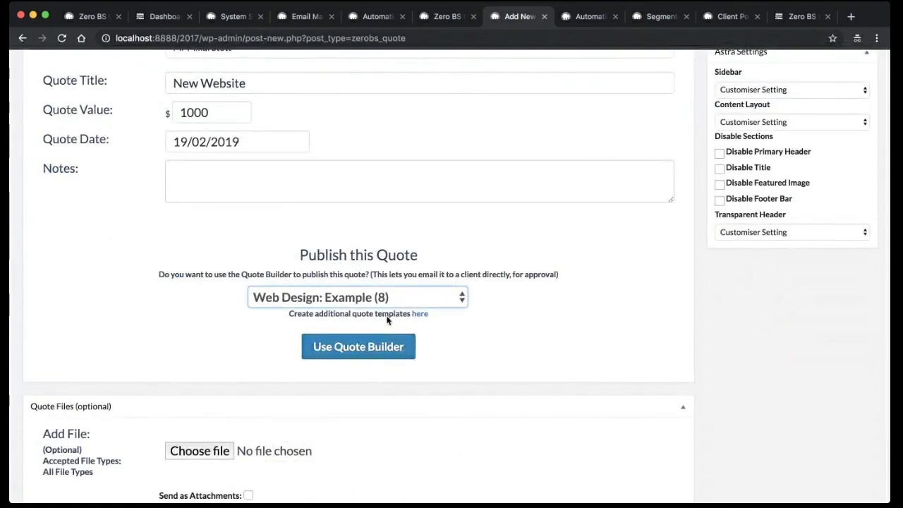
left_click(374, 353)
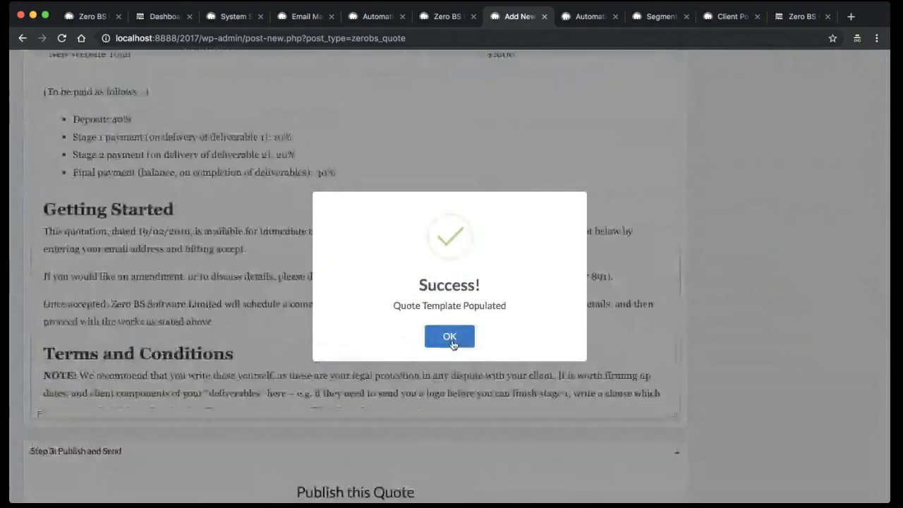
left_click(449, 337)
scroll(249, 217, "up", 10)
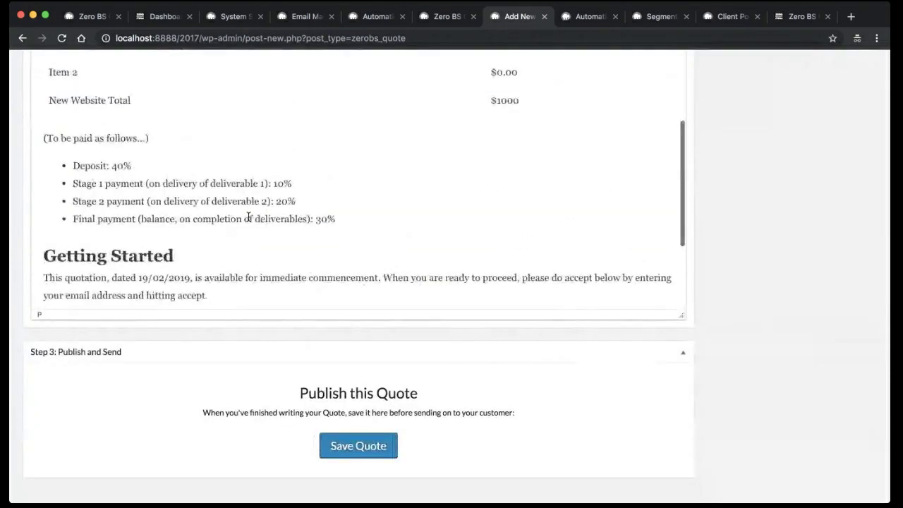
scroll(249, 217, "up", 10)
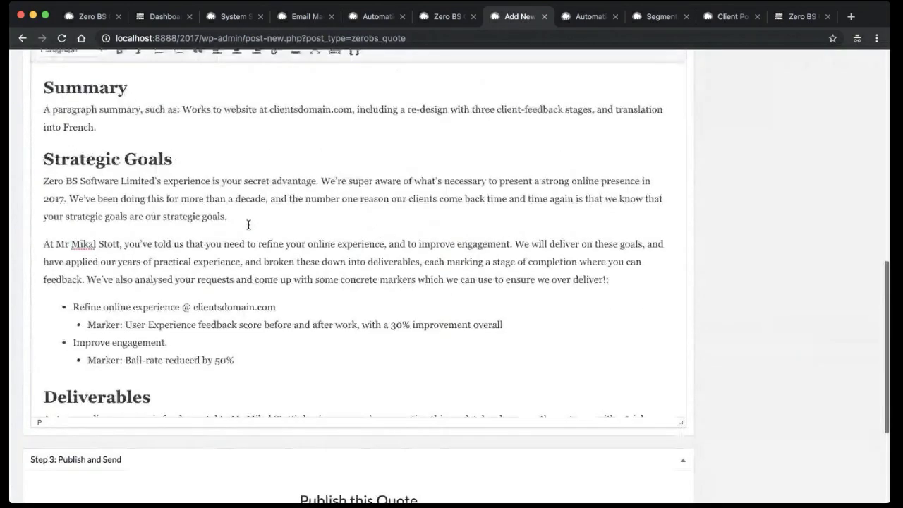
scroll(238, 308, "down", 3)
scroll(236, 314, "up", 1)
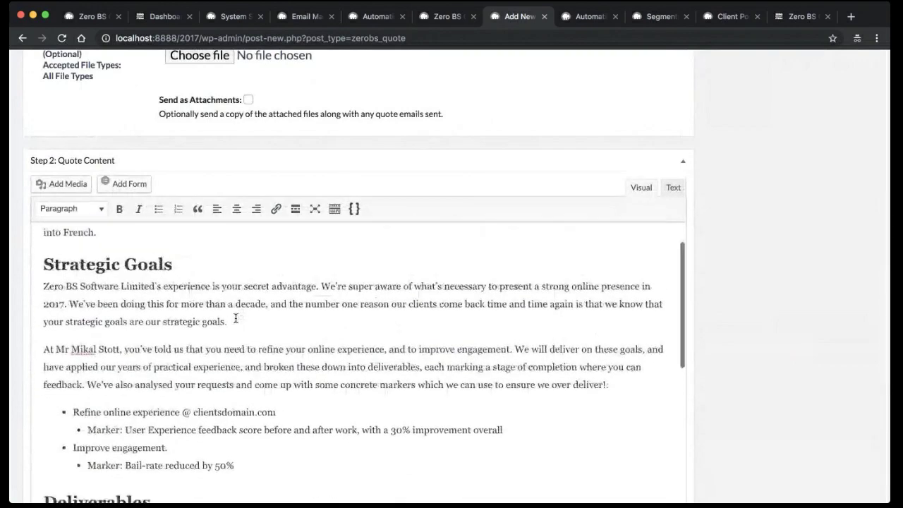
scroll(246, 320, "down", 1)
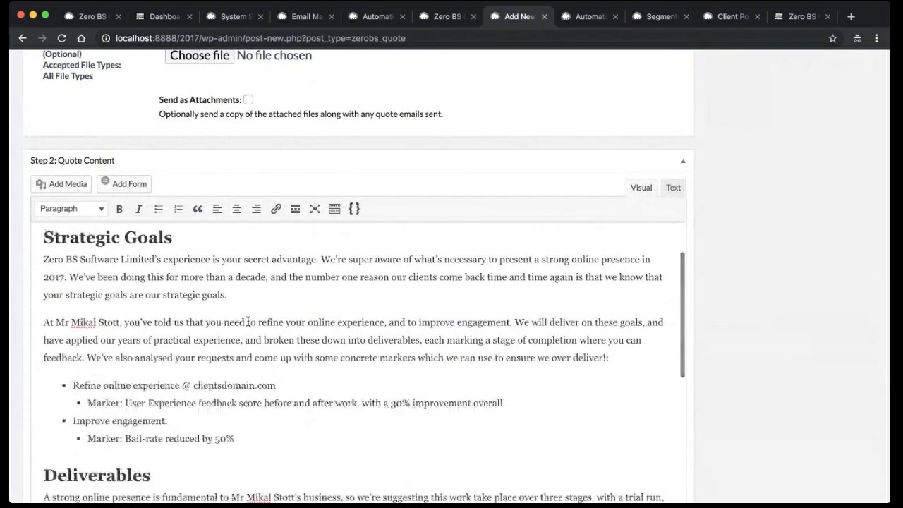
left_click_drag(121, 323, 56, 322)
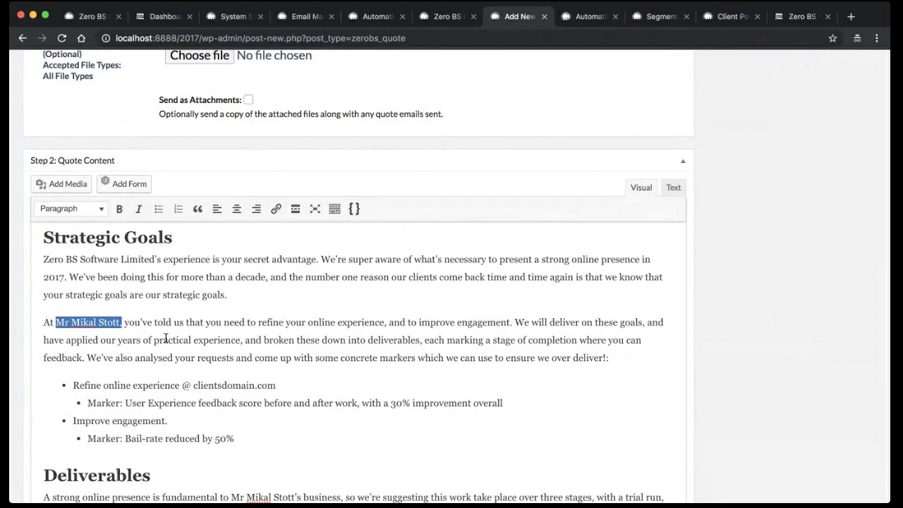
scroll(164, 340, "down", 4)
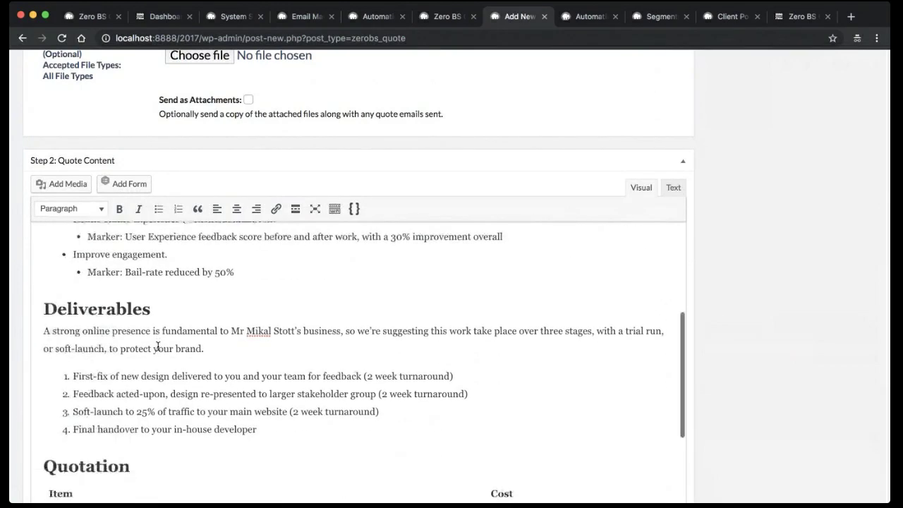
scroll(159, 346, "up", 5)
scroll(158, 346, "up", 1)
scroll(269, 351, "down", 10)
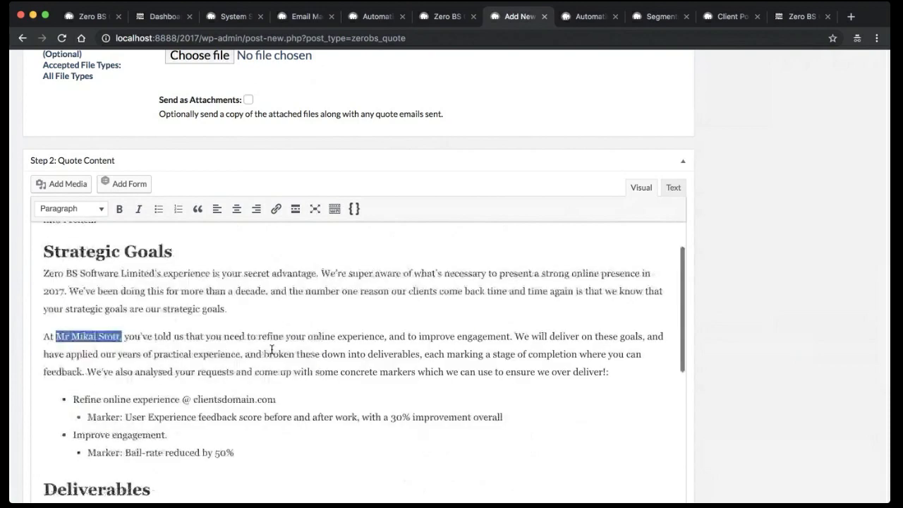
scroll(272, 349, "up", 3)
left_click_drag(520, 413, 487, 408)
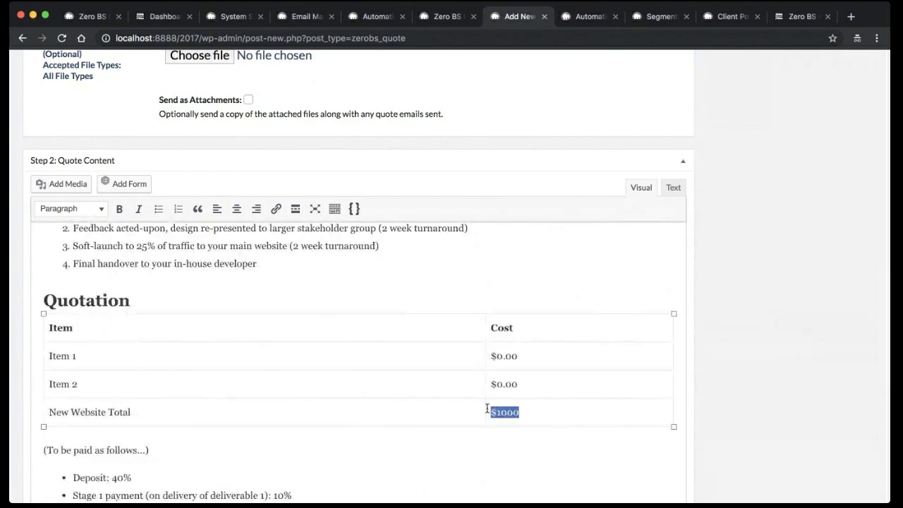
left_click(401, 441)
left_click(525, 356)
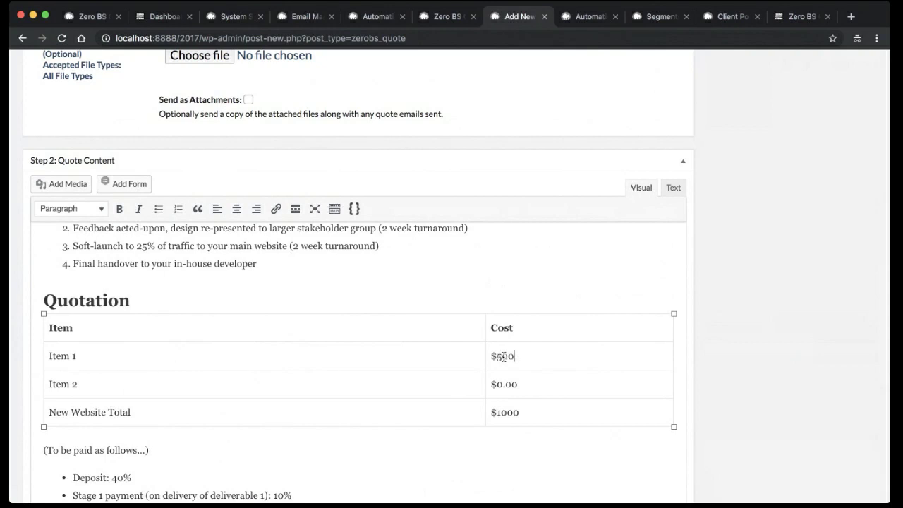
key("BackSpace")
key("BackSpace")
scroll(482, 338, "down", 6)
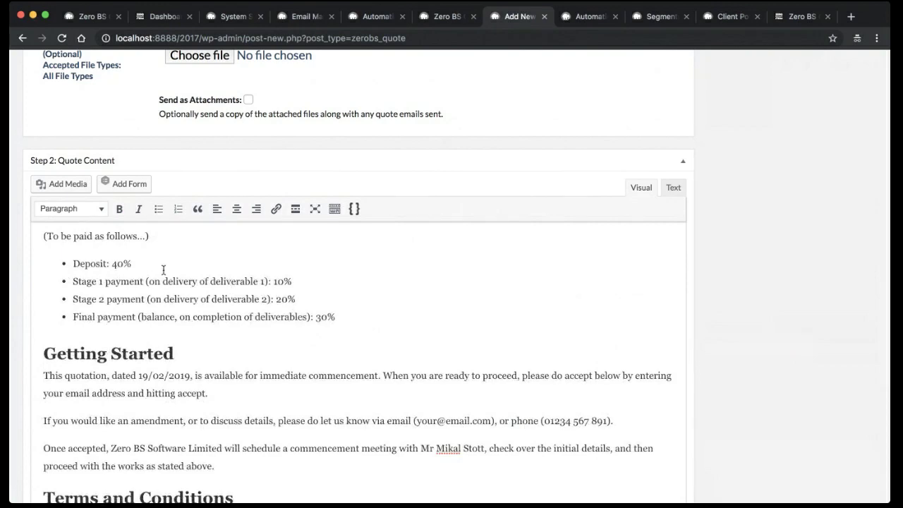
scroll(188, 301, "down", 4)
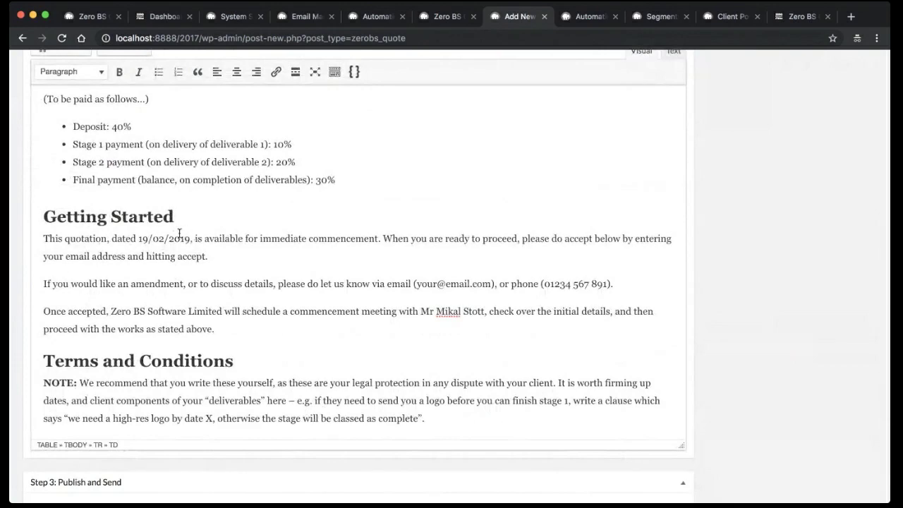
scroll(331, 267, "down", 4)
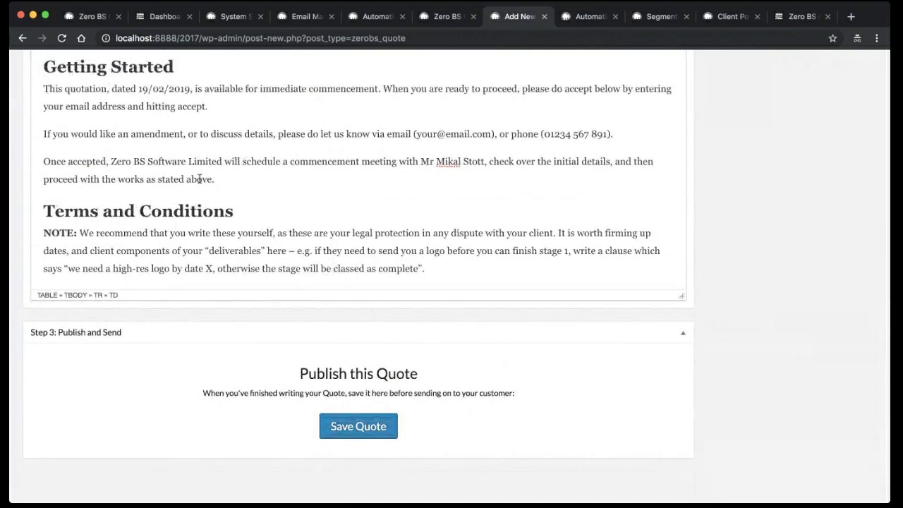
left_click_drag(111, 161, 220, 161)
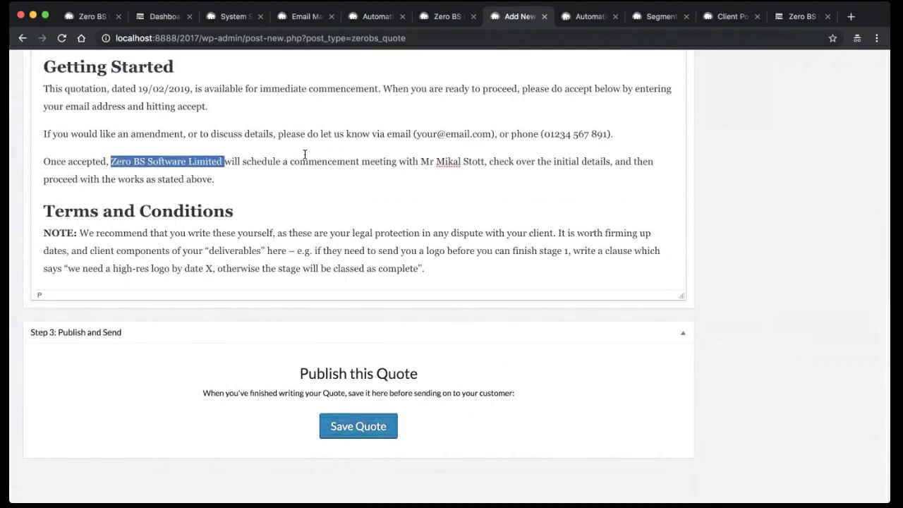
left_click(341, 162)
scroll(448, 191, "down", 2)
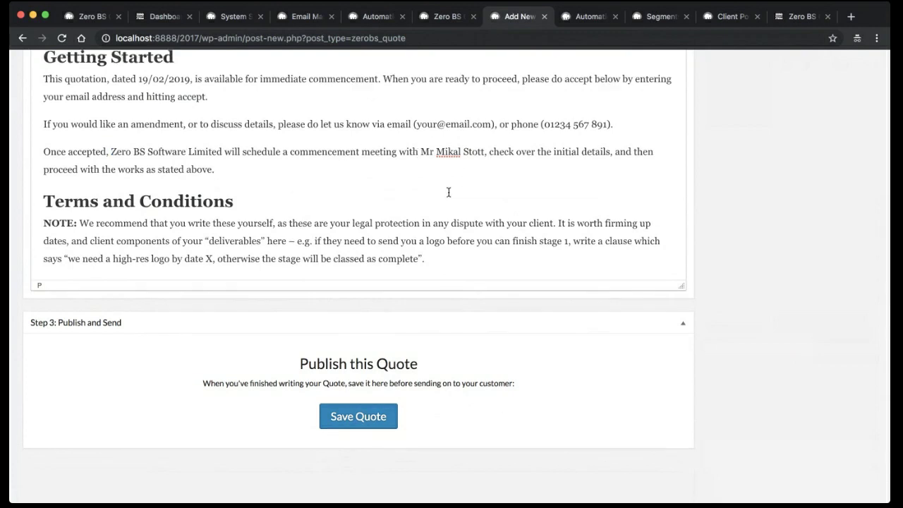
Save the New Website quote and bring up the full list of contacts.
left_click(395, 376)
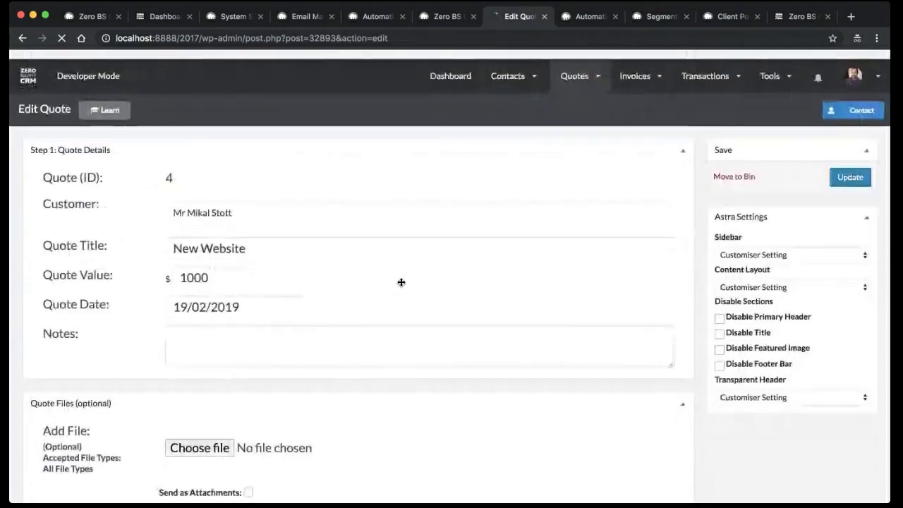
mouse_move(505, 66)
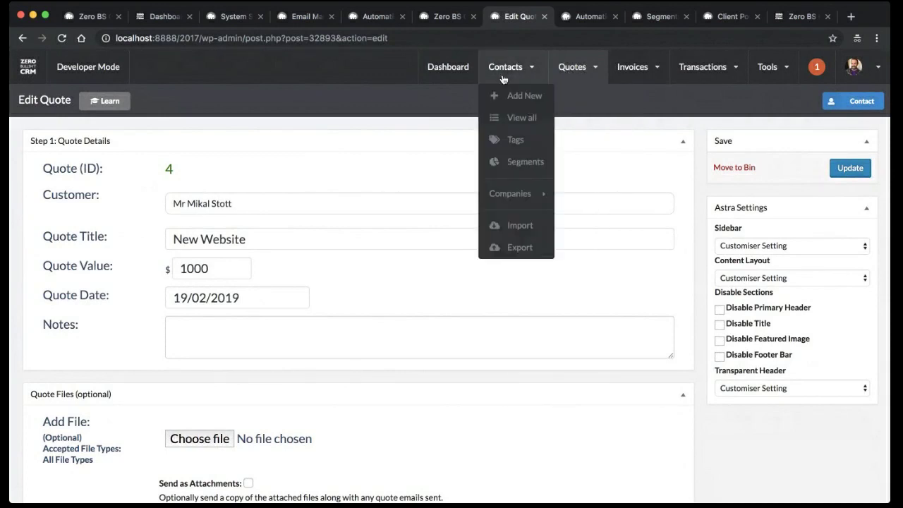
left_click(520, 119)
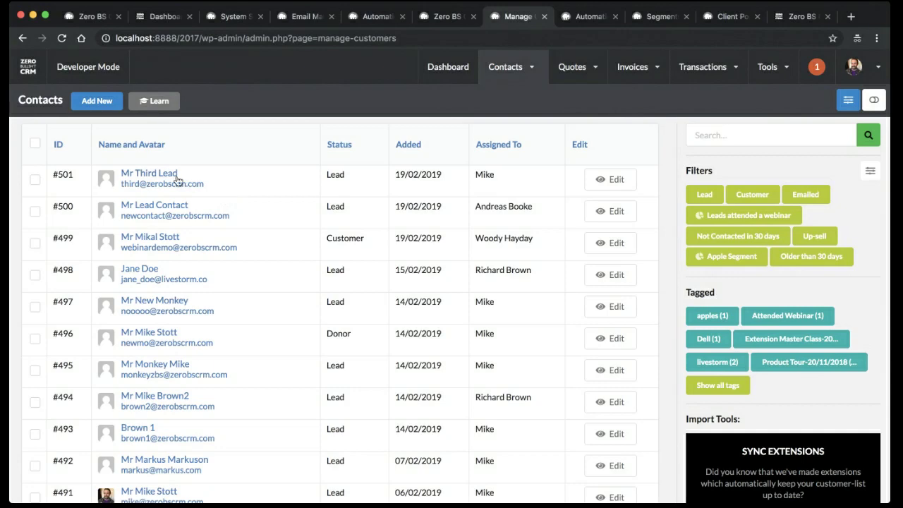
Open the quote customer's contact record and show its Invoices under Documents.
left_click(166, 237)
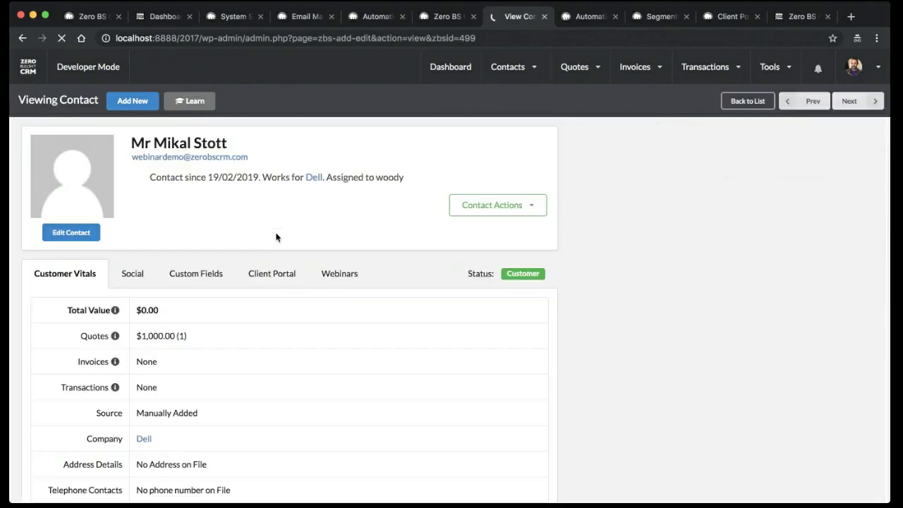
scroll(275, 238, "down", 5)
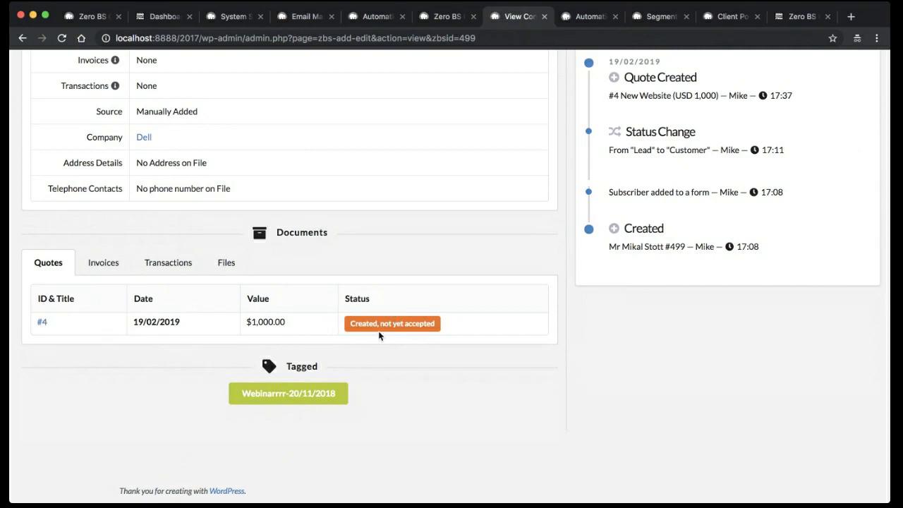
left_click(113, 266)
Start a new invoice for this contact with reference Inv001.
left_click(302, 350)
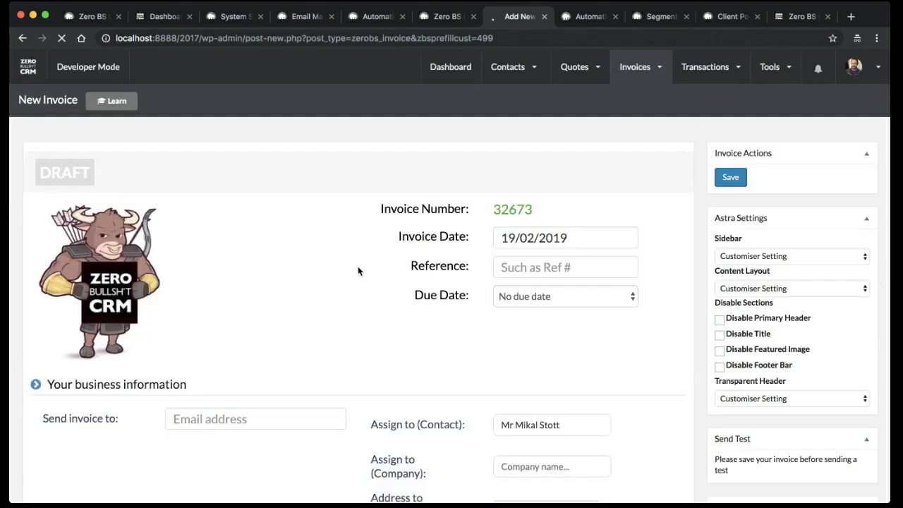
scroll(356, 270, "down", 10)
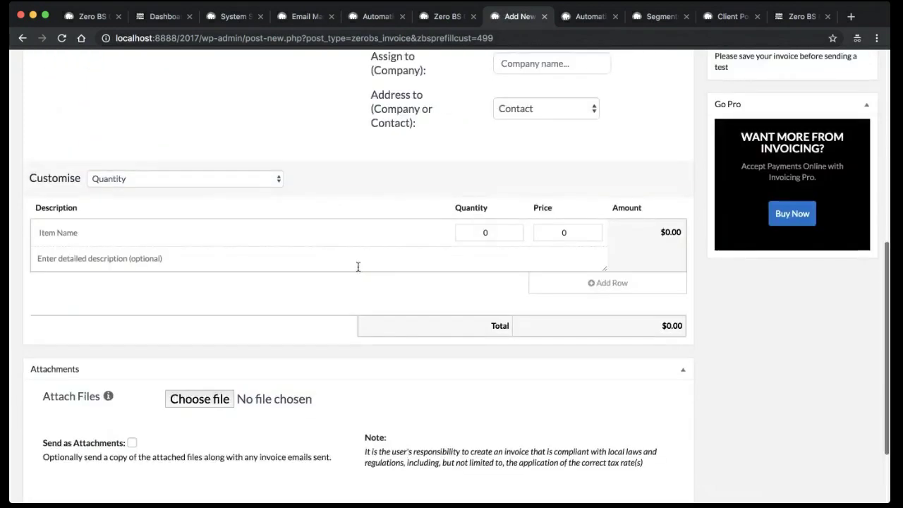
left_click(252, 232)
scroll(252, 236, "down", 2)
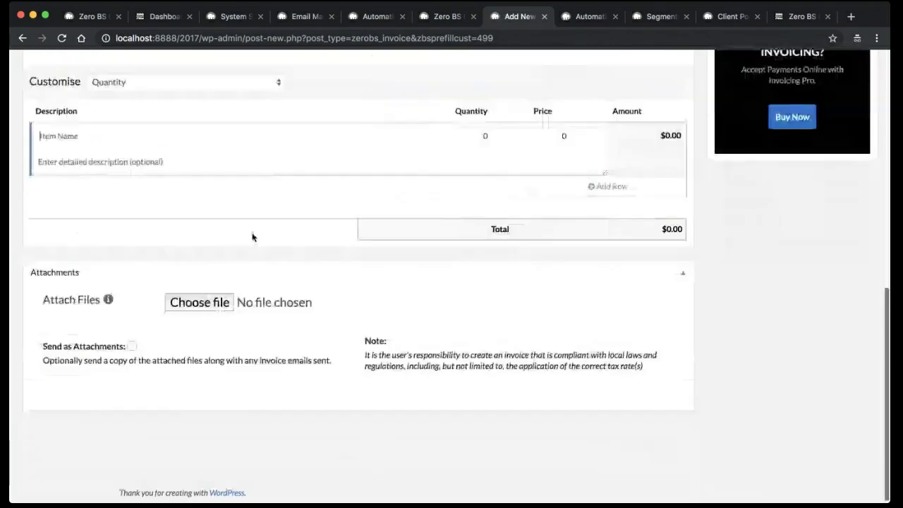
scroll(252, 235, "up", 15)
left_click(572, 269)
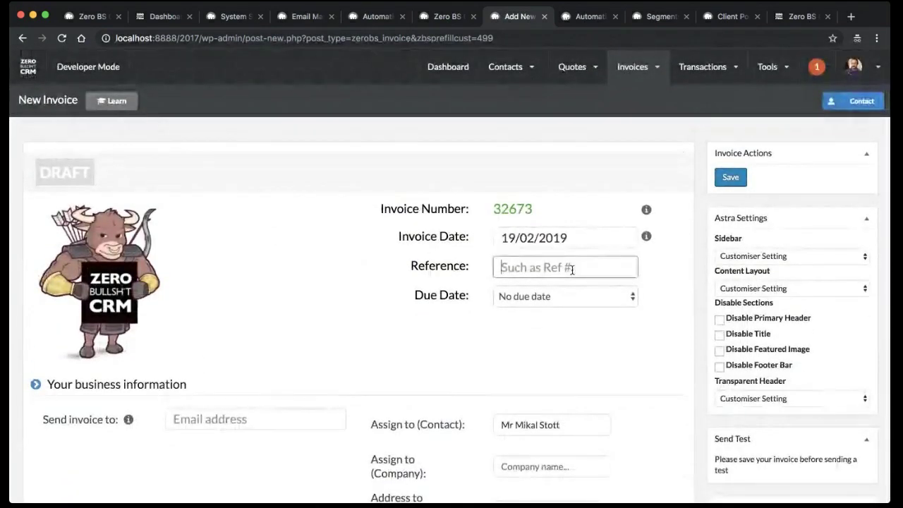
type("Inv-")
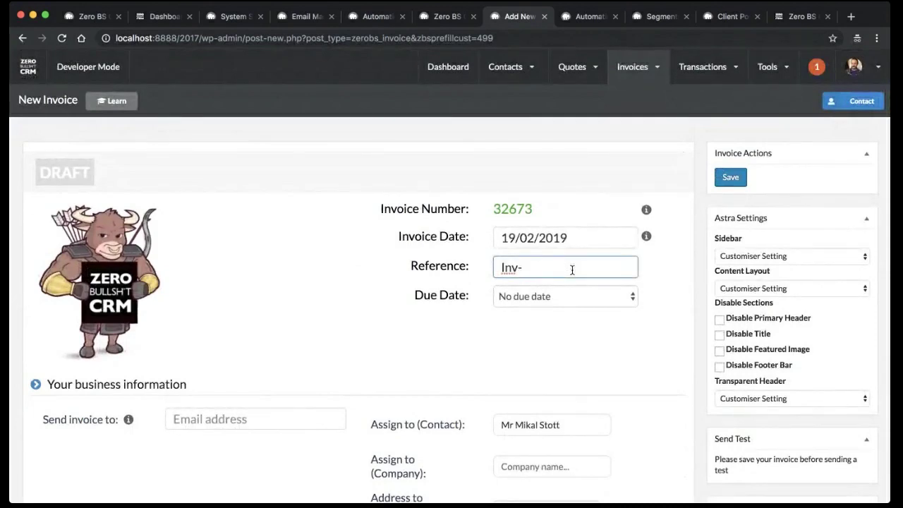
key("BackSpace")
type("001")
key("Tab")
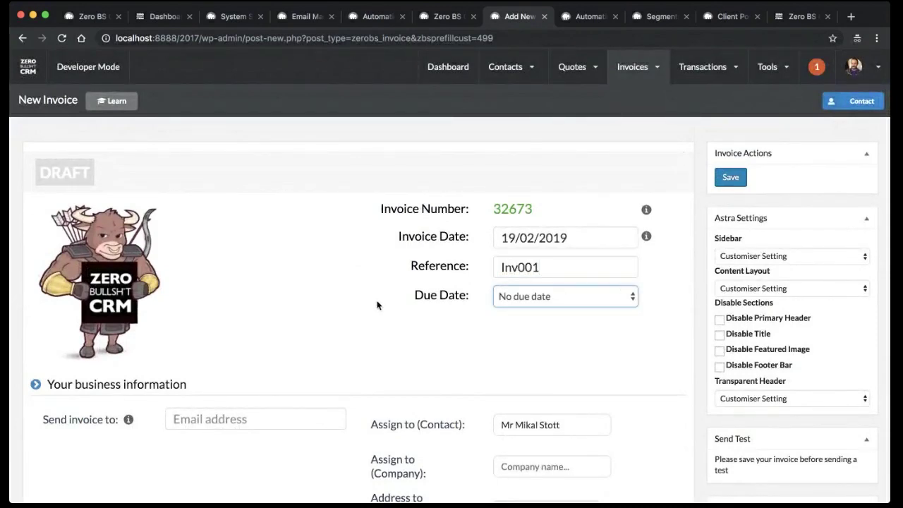
Leave the recipient e-mail empty and assign the invoice to the suggested contact.
scroll(377, 305, "down", 3)
left_click(262, 260)
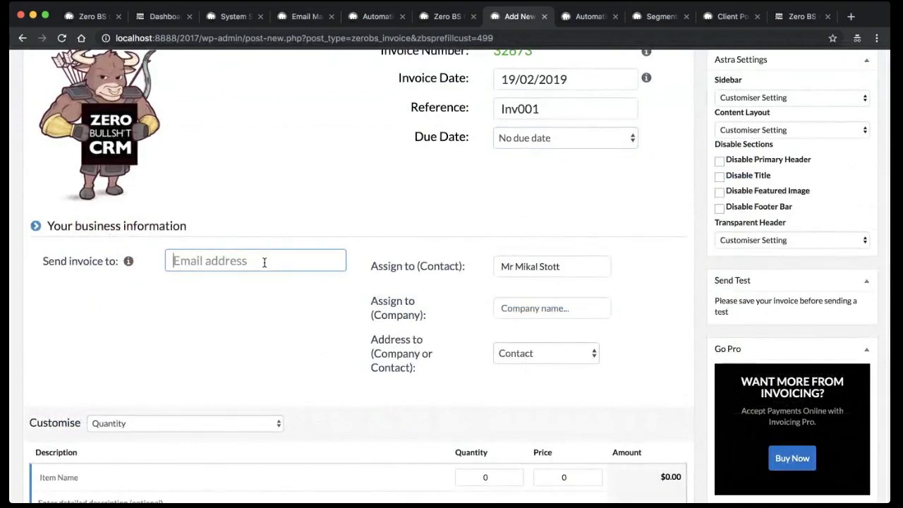
type("m")
key("BackSpace")
left_click(556, 252)
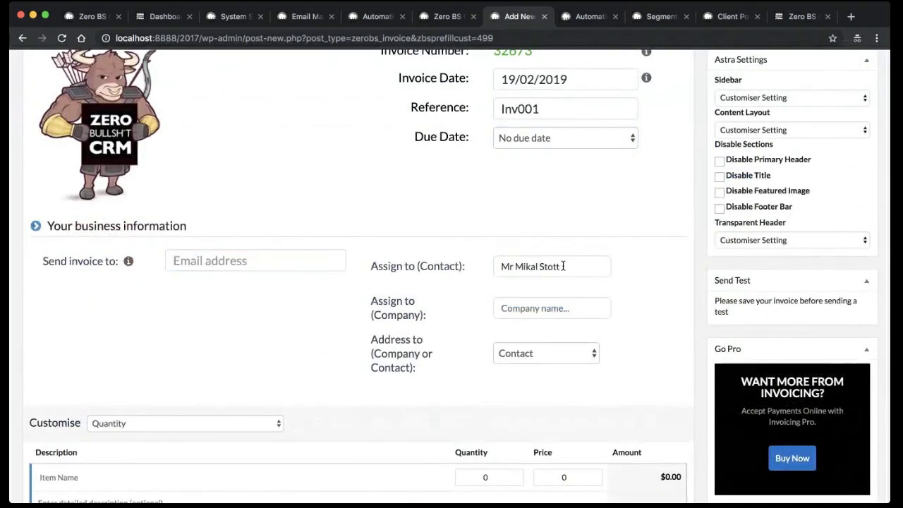
left_click(532, 266)
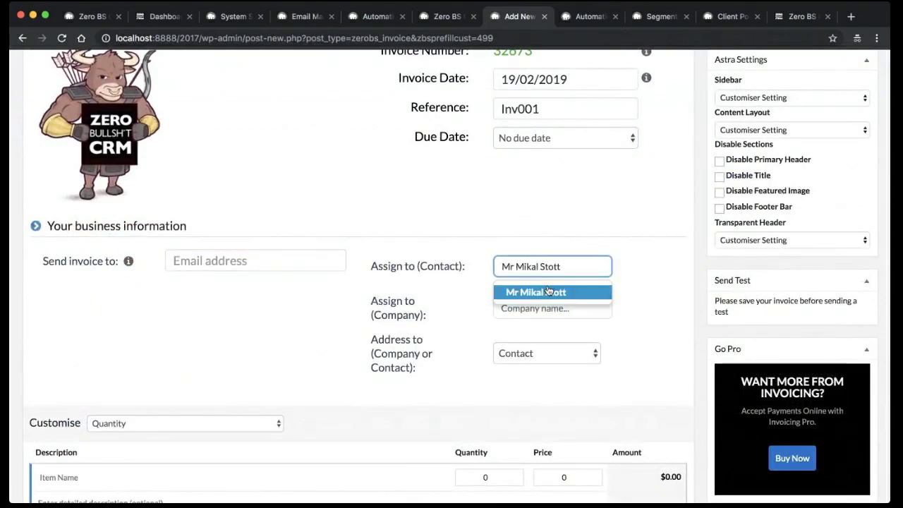
left_click(549, 291)
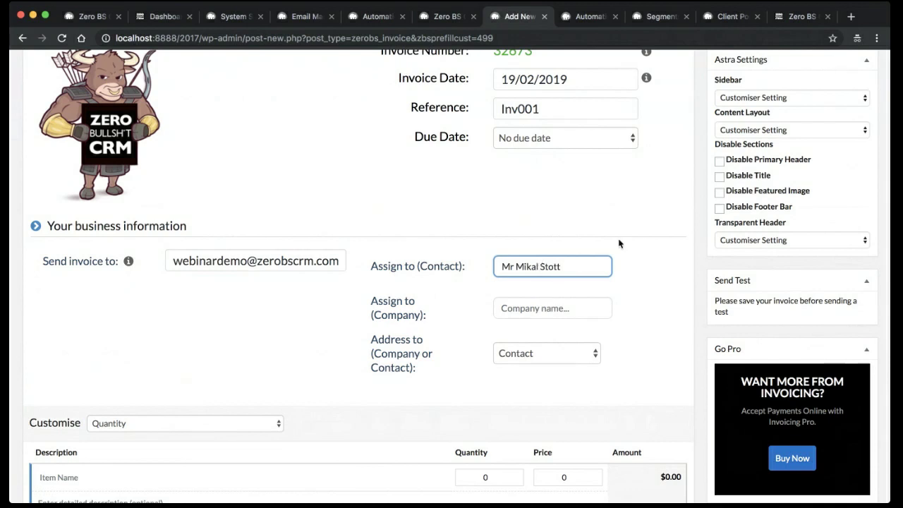
left_click(618, 243)
scroll(619, 243, "down", 4)
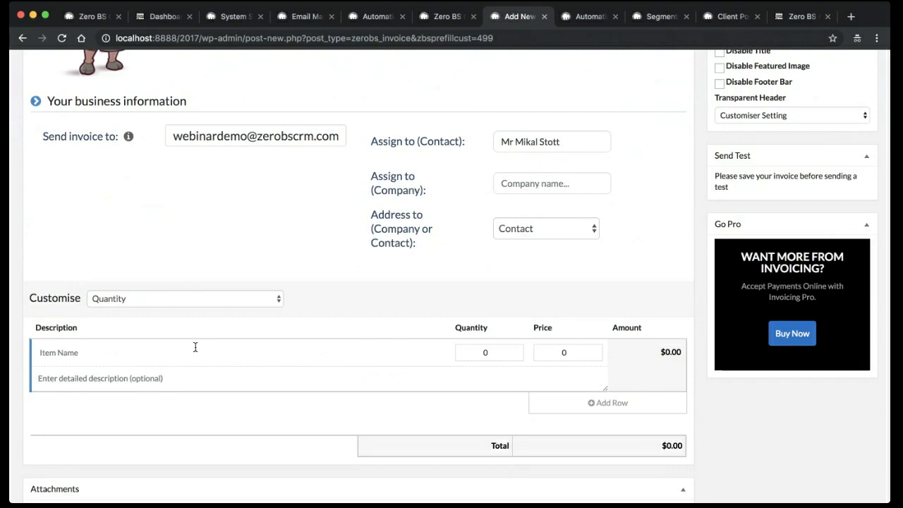
Add a Website line item, quantity 1 at 1000, and save the invoice as a draft.
type("Website x 1")
left_click(500, 352)
type("1")
key("Tab")
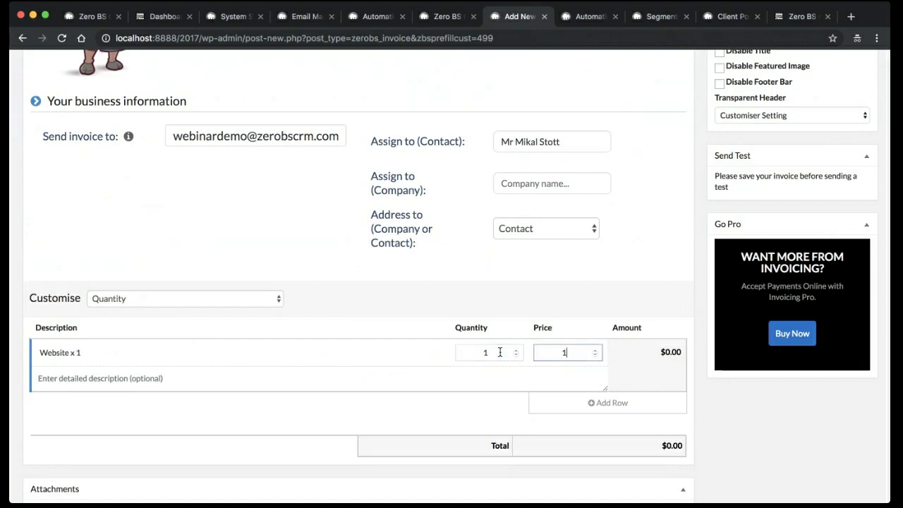
type("1000")
left_click(360, 386)
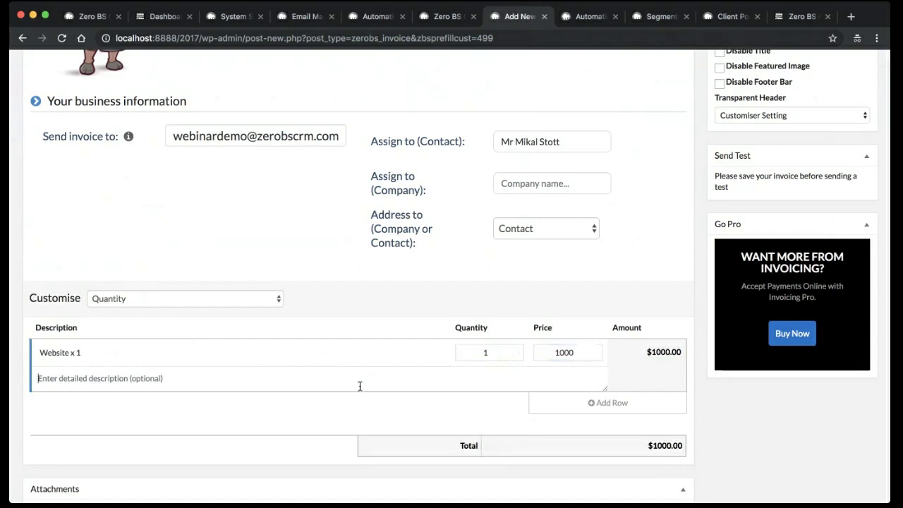
scroll(360, 386, "down", 5)
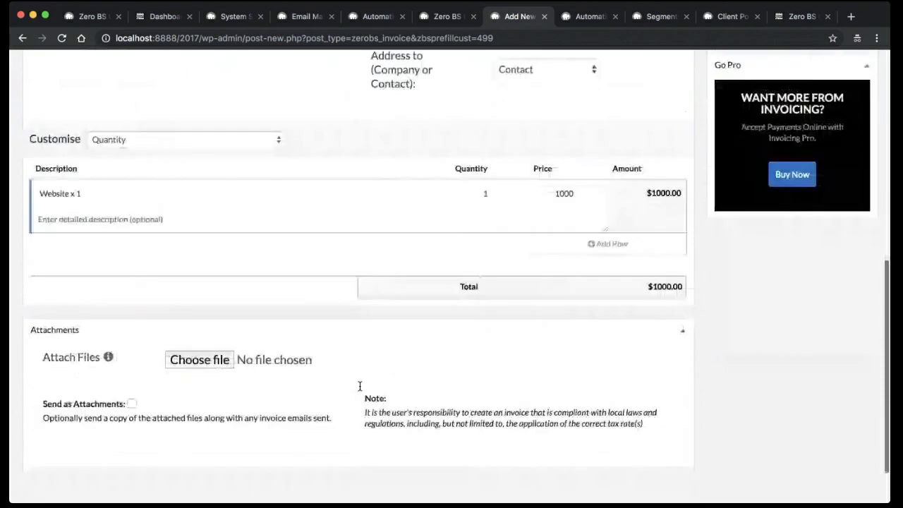
scroll(359, 386, "up", 14)
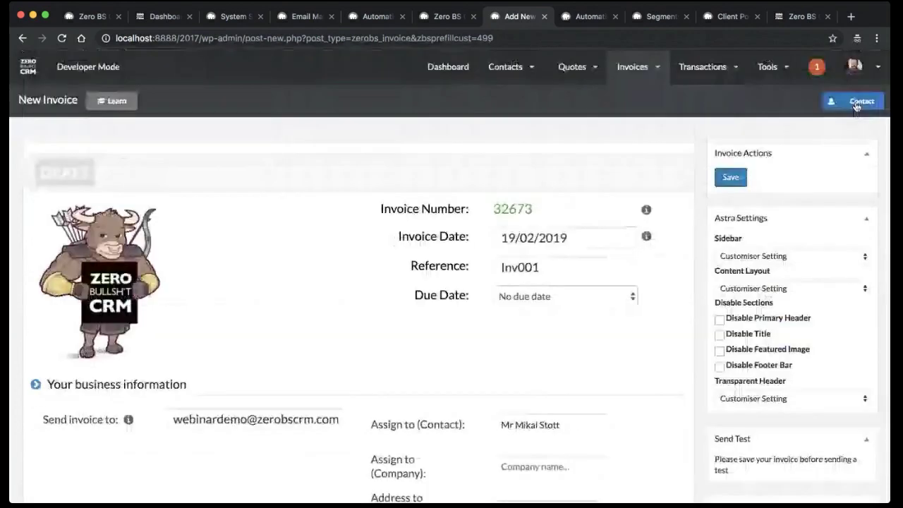
left_click(856, 103)
scroll(505, 351, "down", 15)
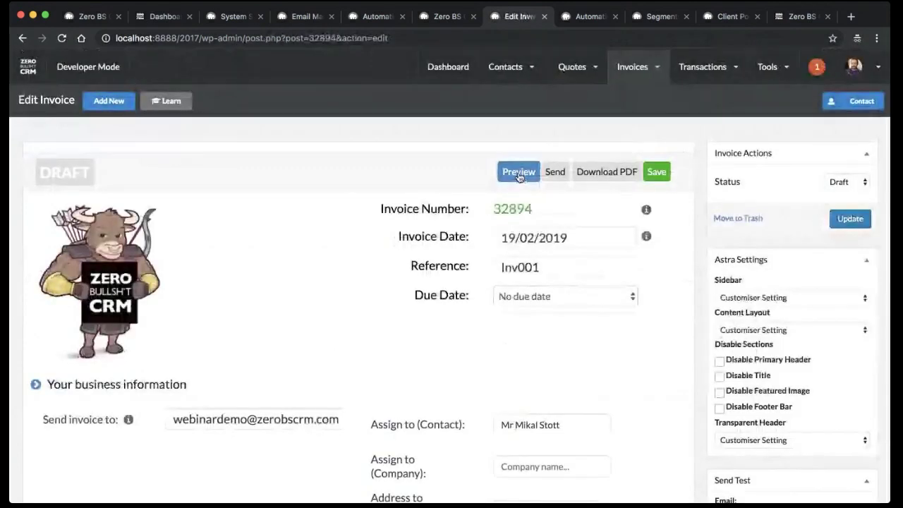
Preview invoice 32894 in the client portal and scroll through it.
left_click(519, 176)
left_click(542, 18)
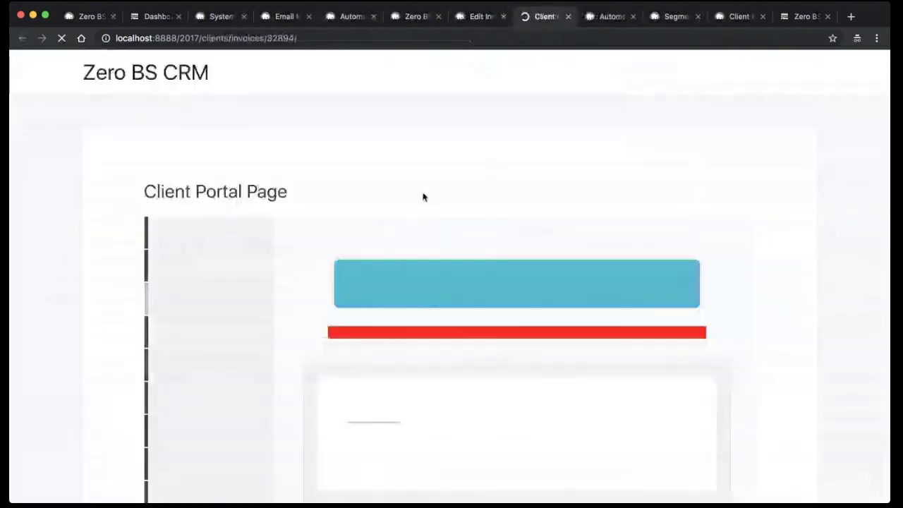
scroll(423, 197, "down", 5)
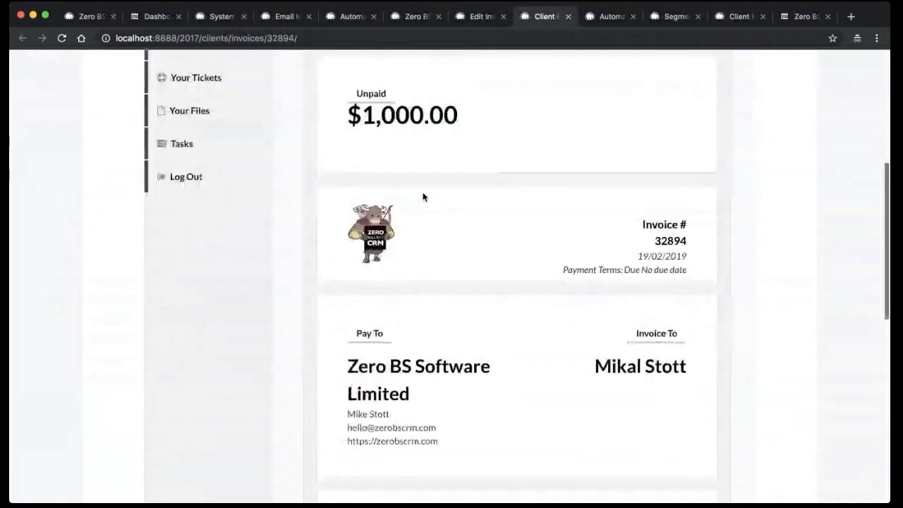
scroll(423, 196, "up", 5)
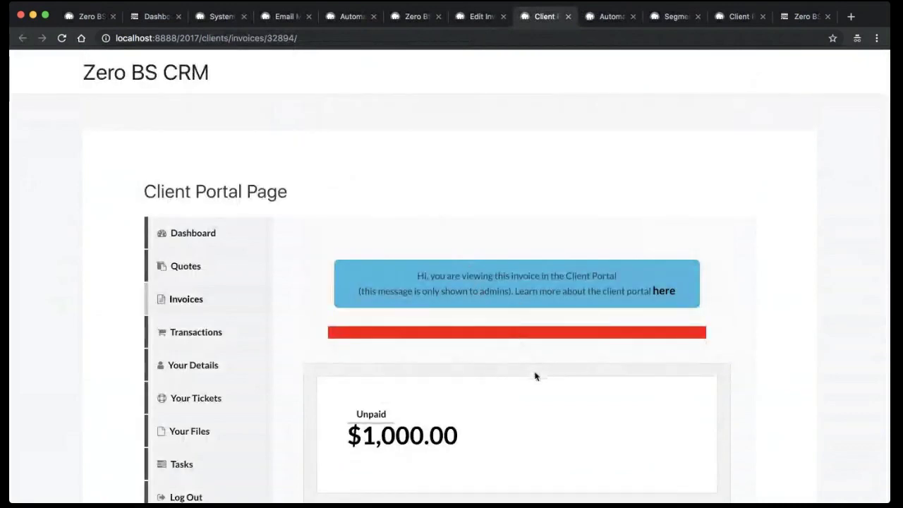
scroll(493, 388, "down", 1)
scroll(492, 388, "down", 4)
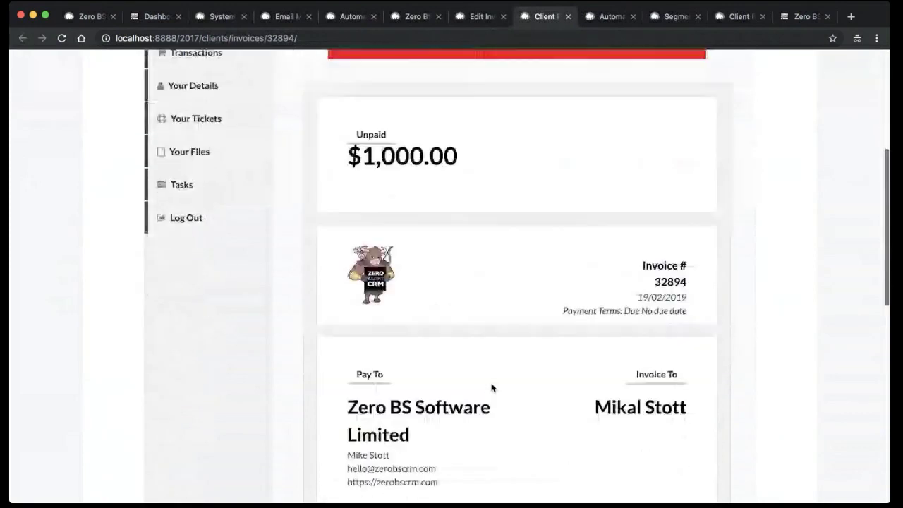
scroll(492, 388, "down", 4)
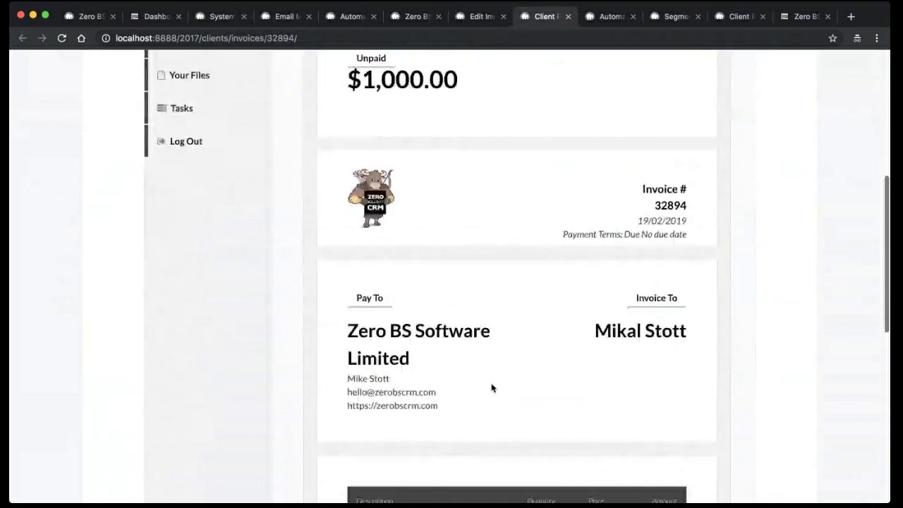
scroll(492, 388, "down", 3)
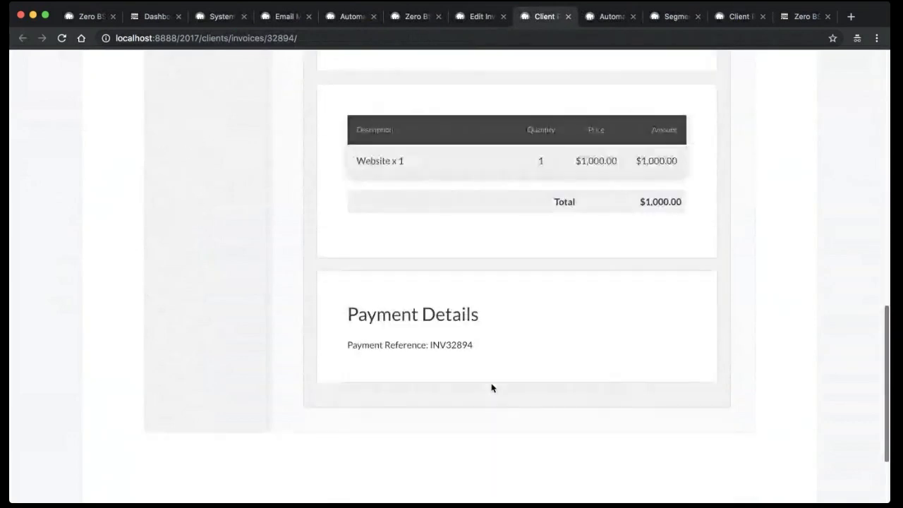
scroll(492, 388, "up", 4)
scroll(492, 414, "up", 8)
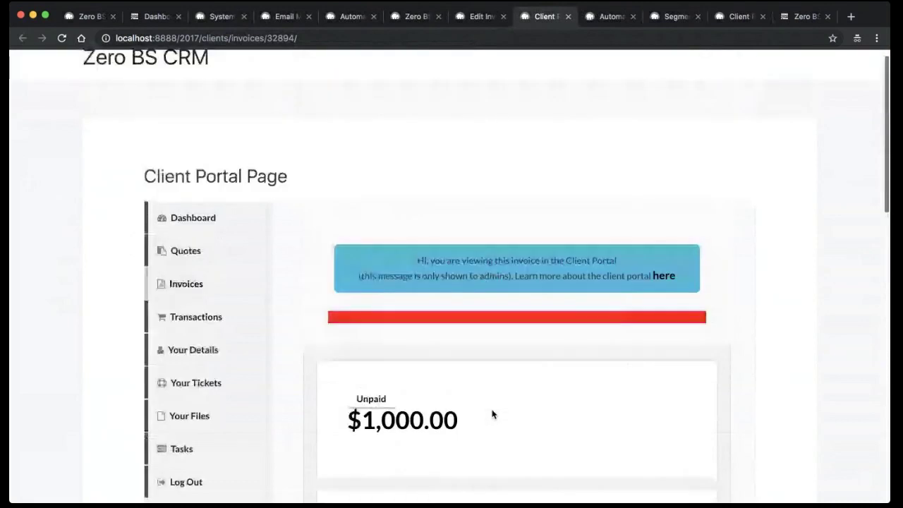
Open invoice #32672 from the portal's invoice list, read it, and return to the list.
left_click(189, 303)
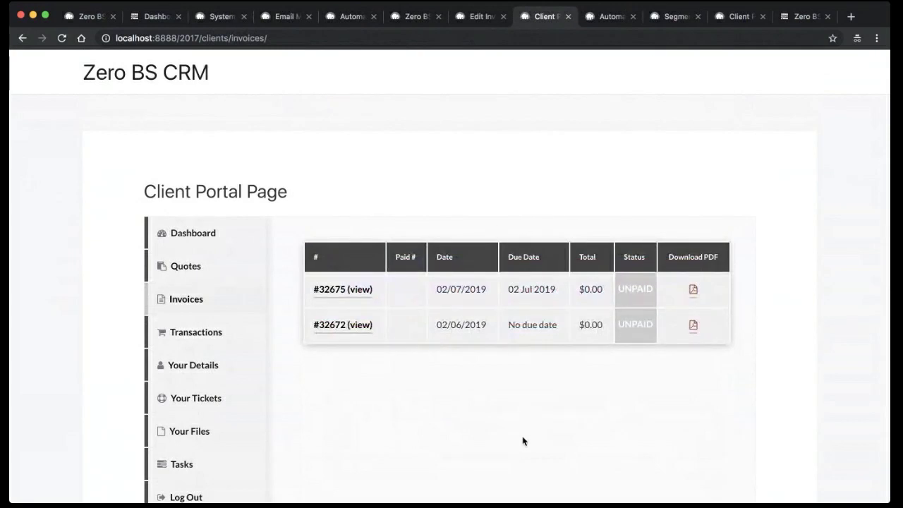
left_click(349, 329)
scroll(414, 263, "down", 5)
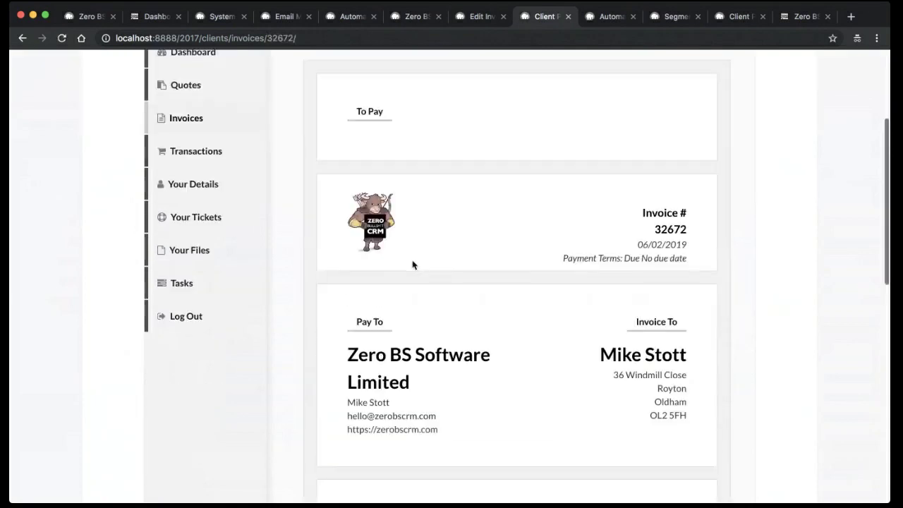
scroll(413, 264, "down", 3)
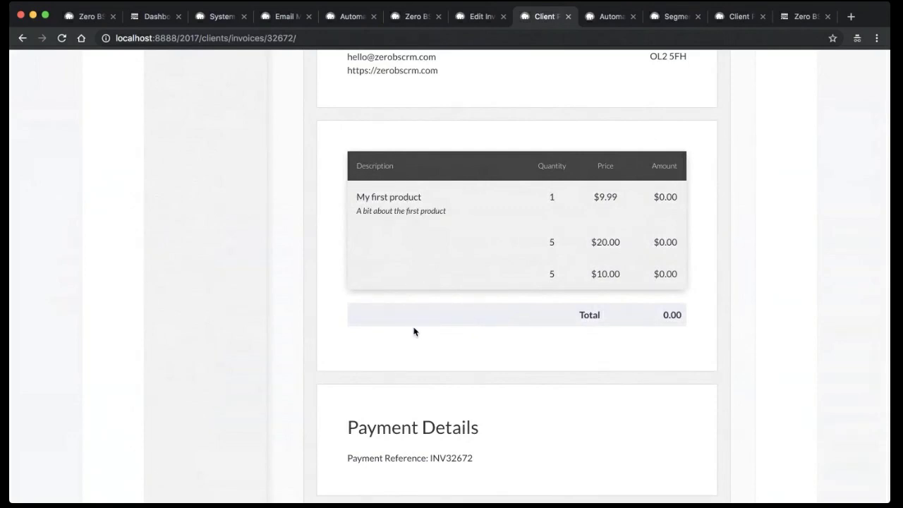
scroll(414, 331, "down", 3)
scroll(571, 303, "up", 3)
scroll(570, 303, "down", 3)
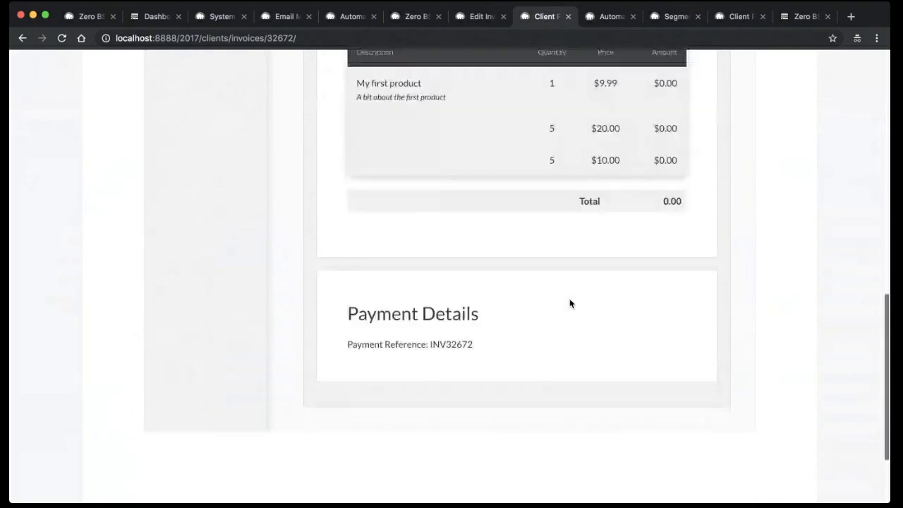
scroll(570, 303, "down", 2)
scroll(570, 302, "up", 10)
scroll(571, 304, "up", 3)
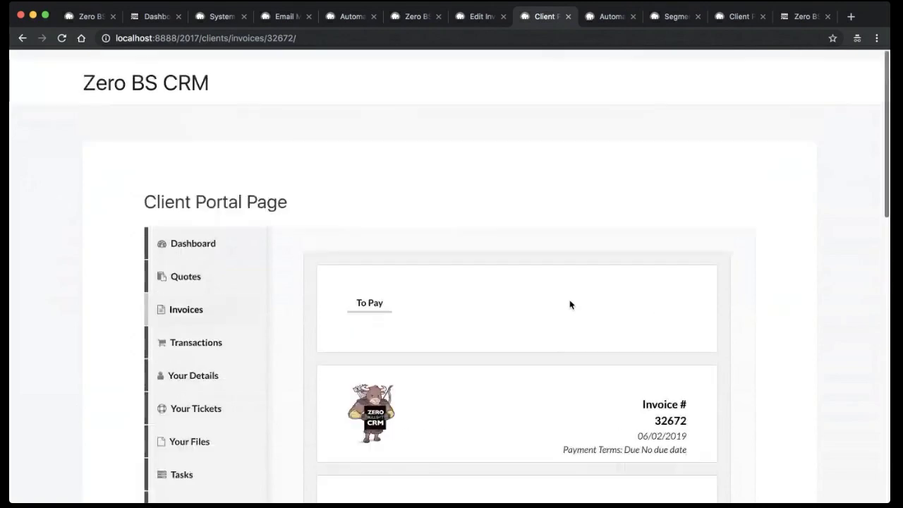
scroll(571, 304, "down", 1)
left_click(202, 307)
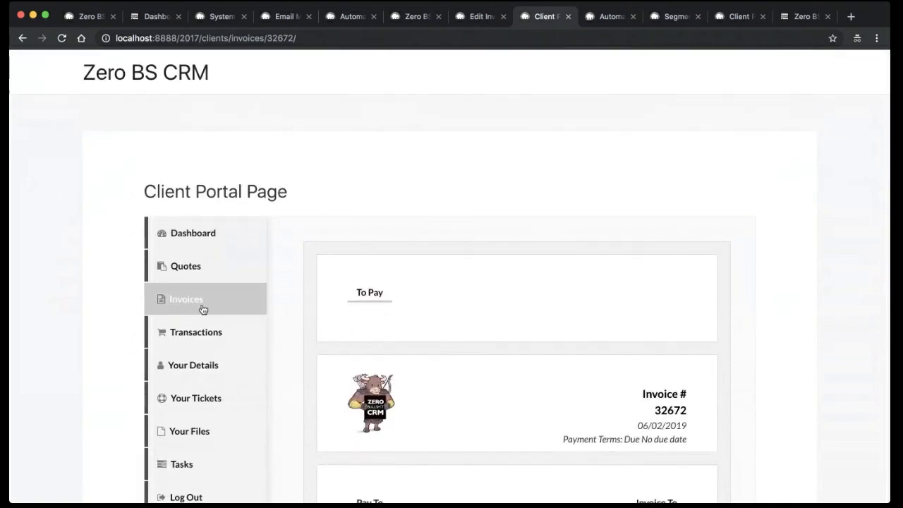
Browse the client portal's Transactions and Your Details pages.
left_click(198, 344)
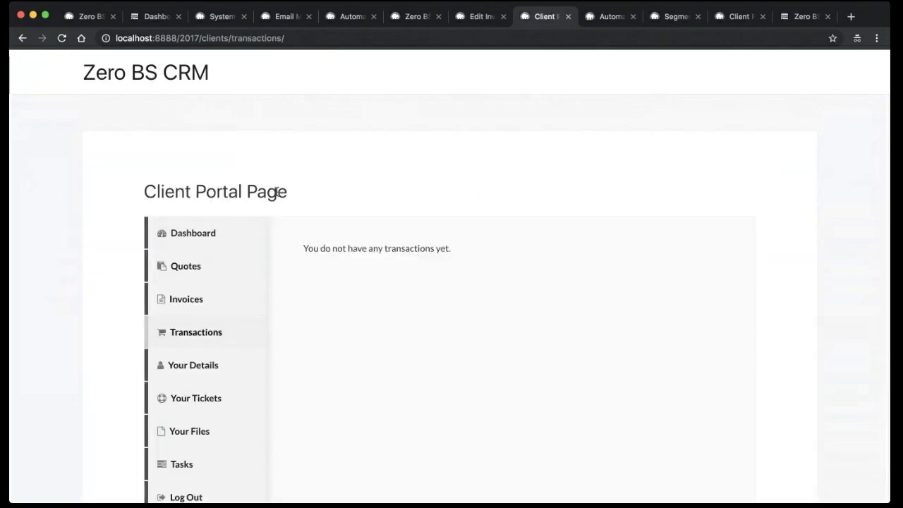
left_click(198, 366)
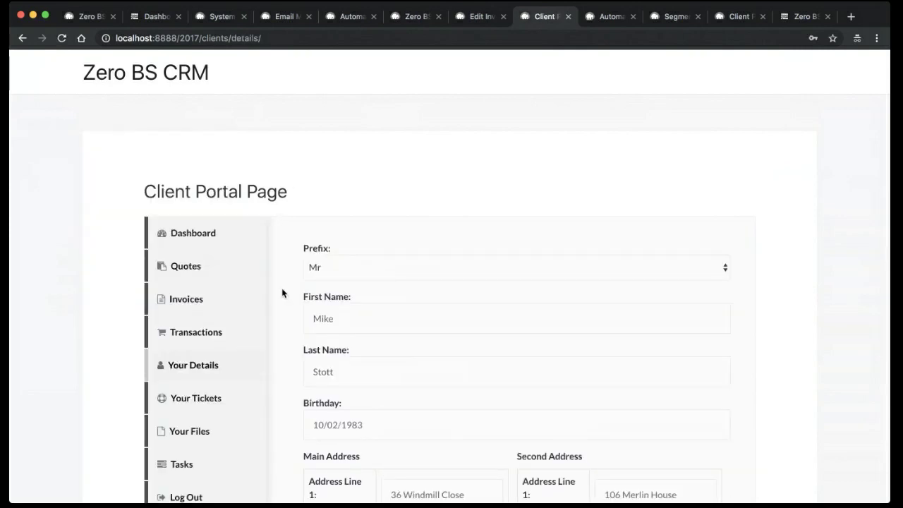
scroll(283, 294, "down", 3)
scroll(282, 292, "up", 3)
scroll(282, 310, "down", 1)
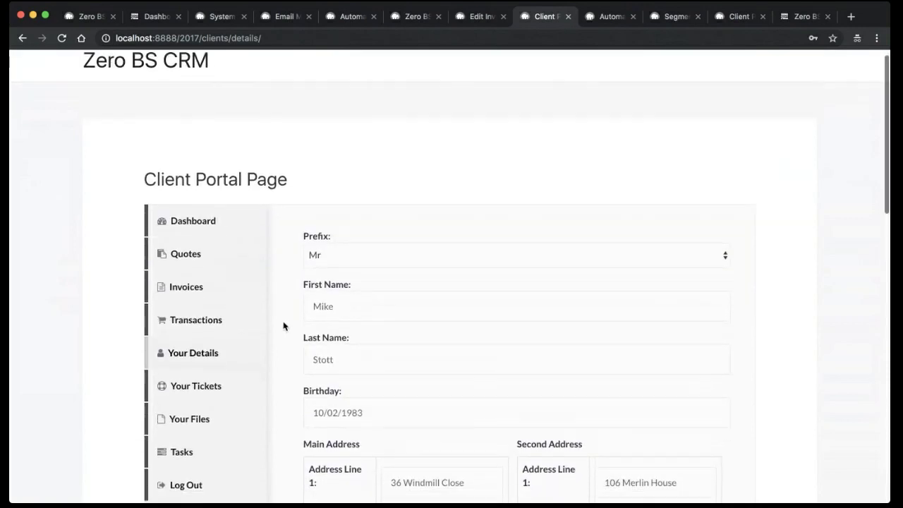
scroll(283, 325, "up", 1)
Check Your Tickets and Your Files, then view the client's three Tasks.
left_click(196, 400)
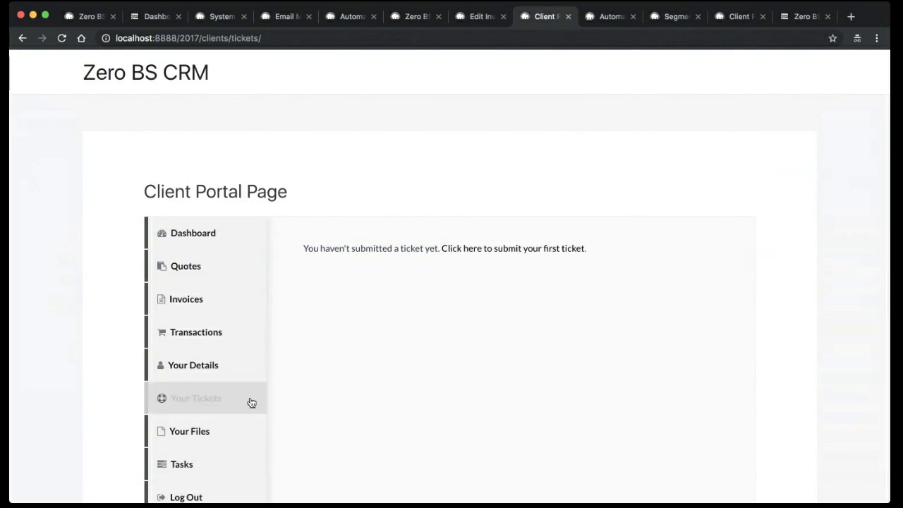
scroll(317, 396, "down", 2)
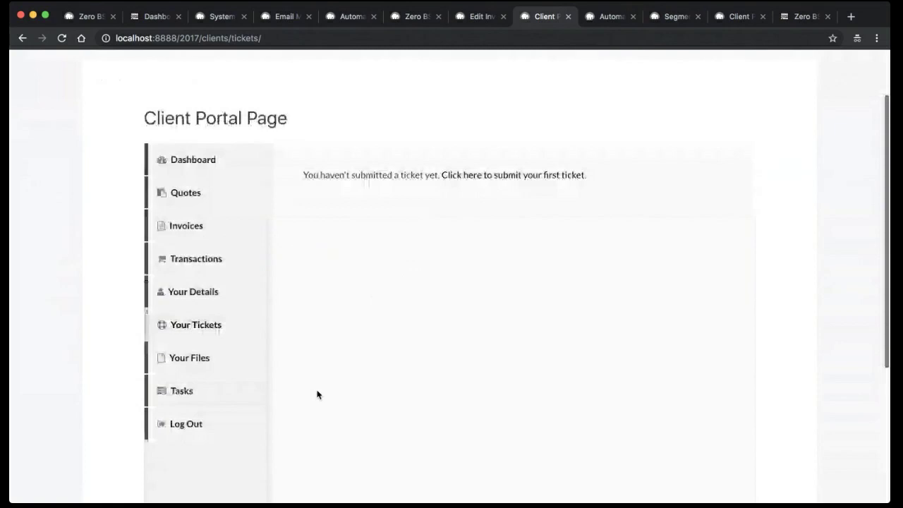
left_click(177, 368)
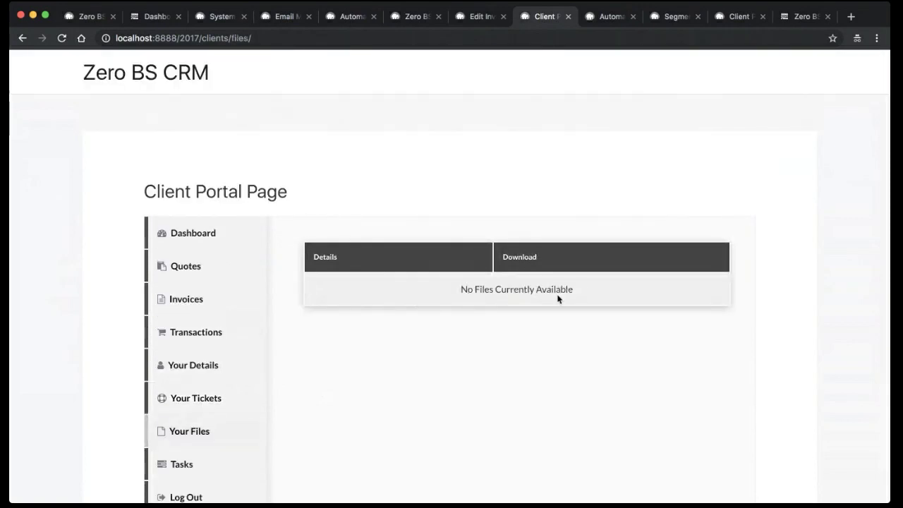
left_click(483, 20)
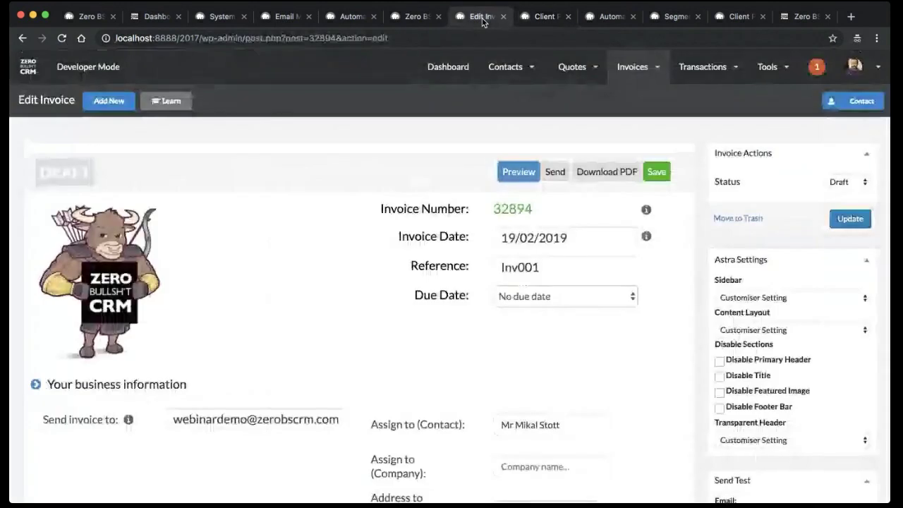
left_click(542, 18)
scroll(417, 278, "down", 1)
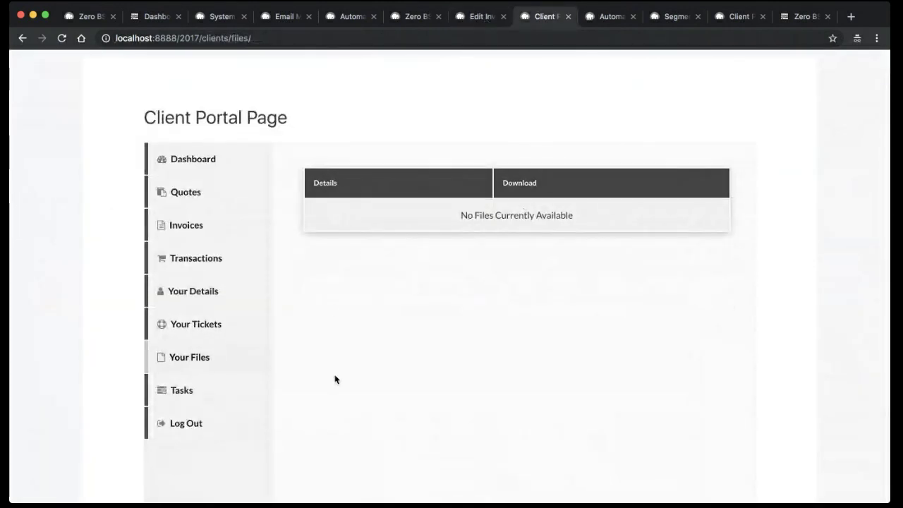
scroll(335, 380, "up", 1)
scroll(291, 345, "down", 1)
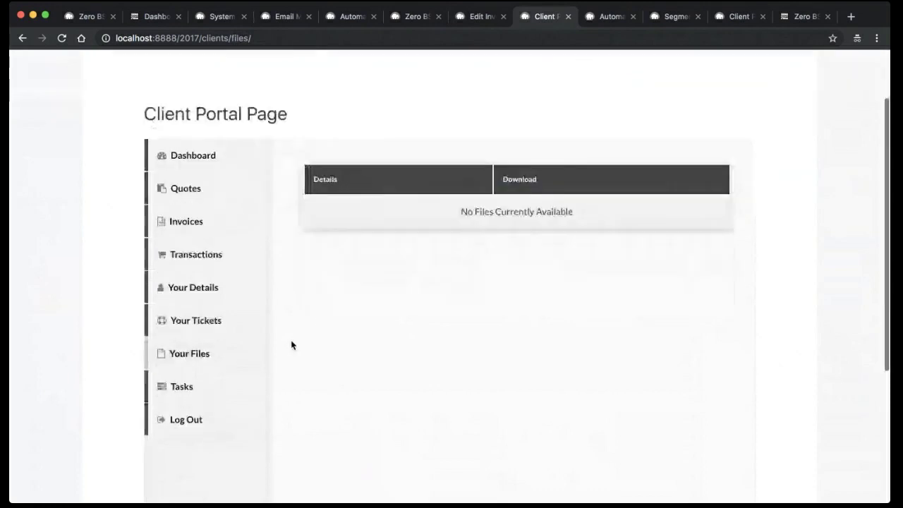
left_click(179, 389)
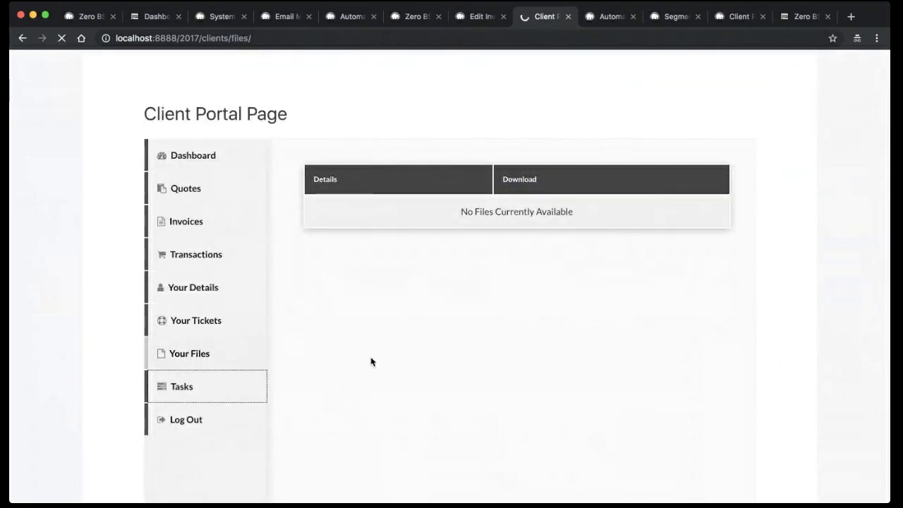
scroll(387, 367, "down", 3)
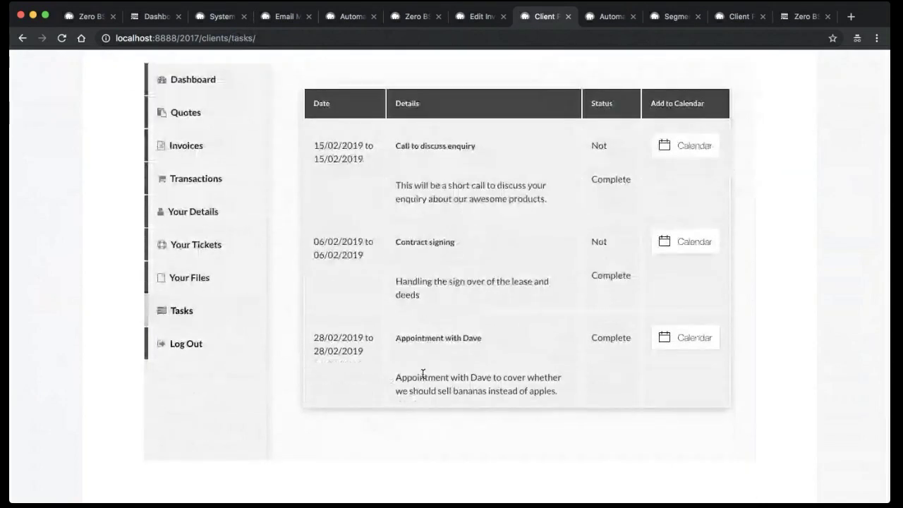
Go to the portal Dashboard, then list the client's Quotes showing quote #3 accepted.
scroll(379, 395, "up", 1)
scroll(378, 395, "up", 2)
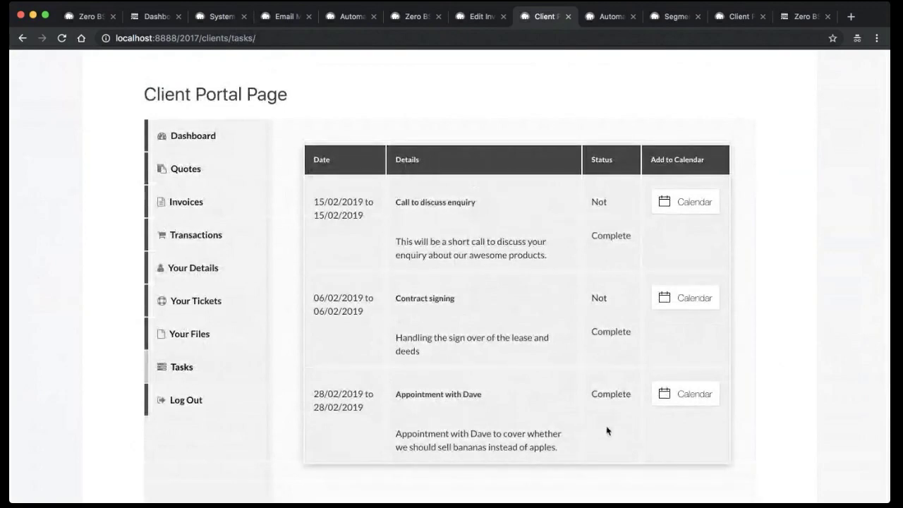
scroll(371, 292, "up", 3)
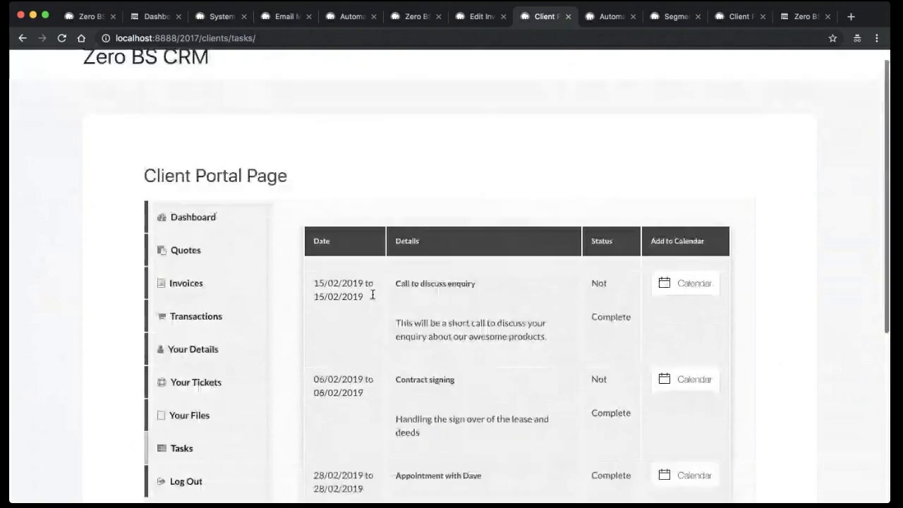
scroll(373, 298, "down", 4)
scroll(372, 301, "up", 1)
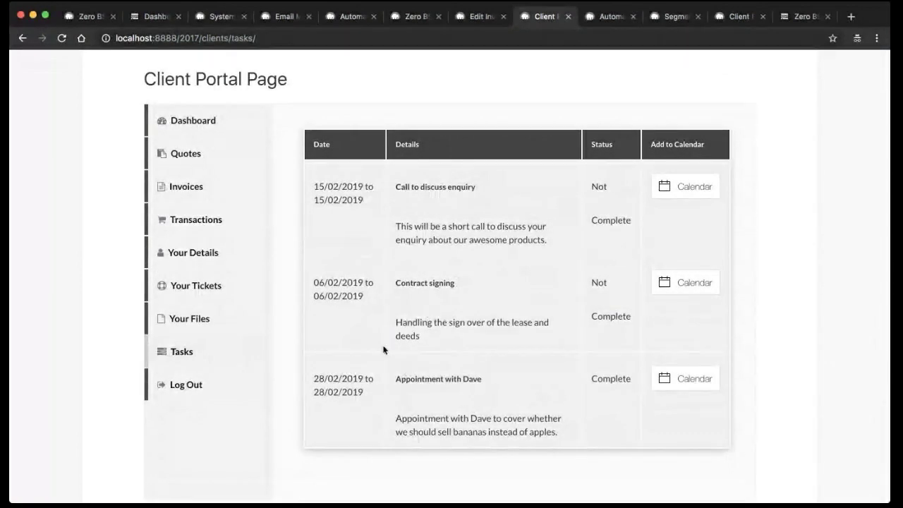
left_click(200, 126)
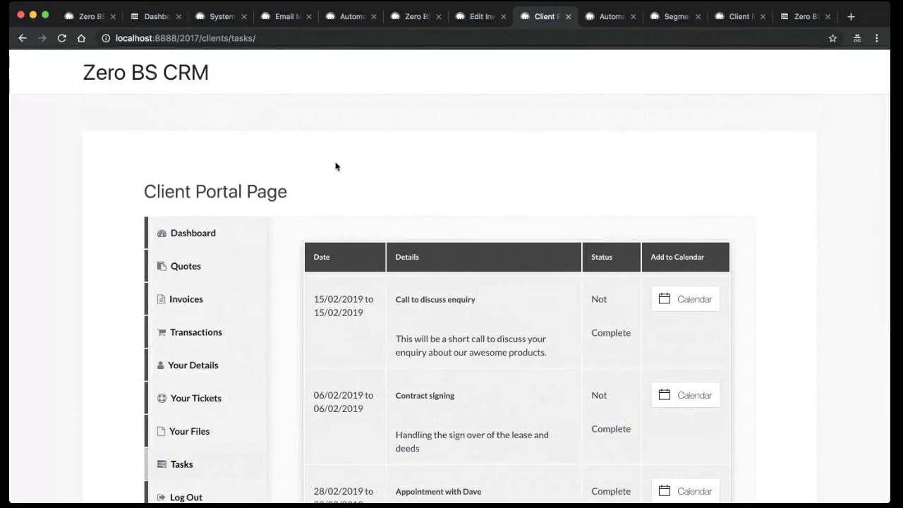
scroll(336, 166, "down", 2)
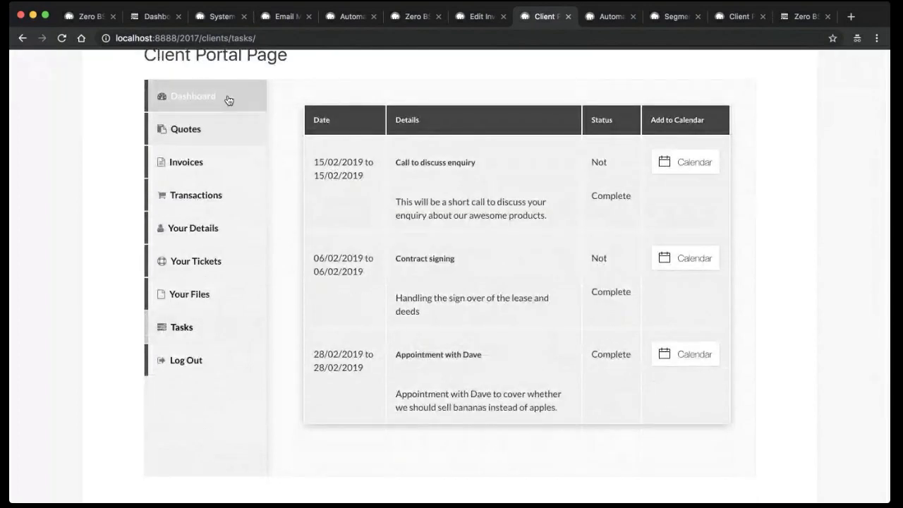
left_click(228, 100)
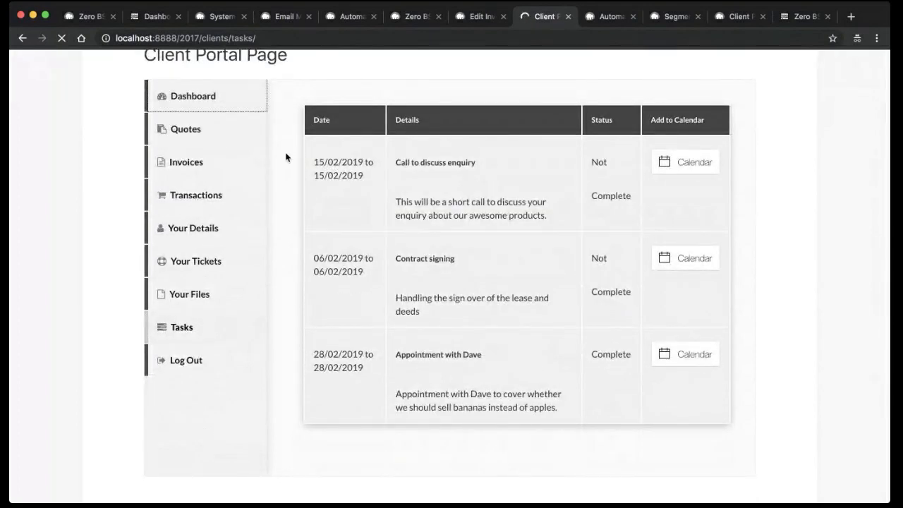
scroll(308, 306, "down", 2)
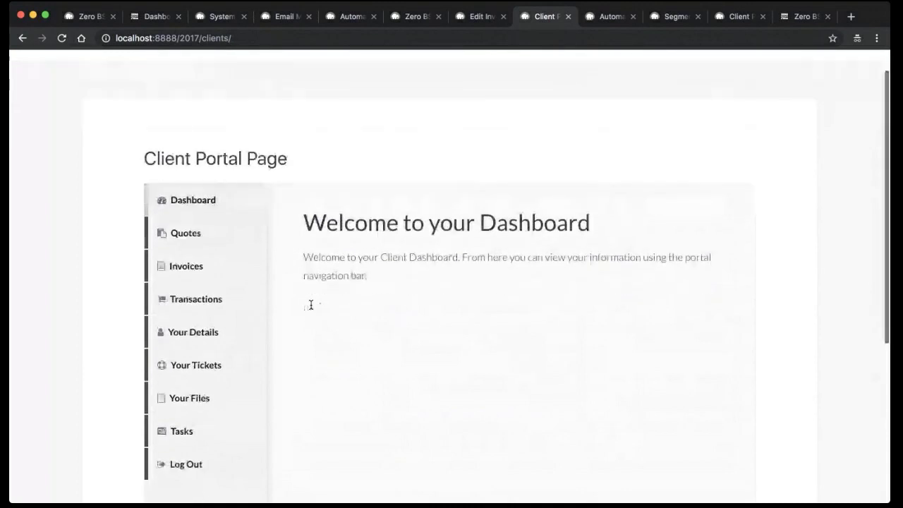
left_click(197, 179)
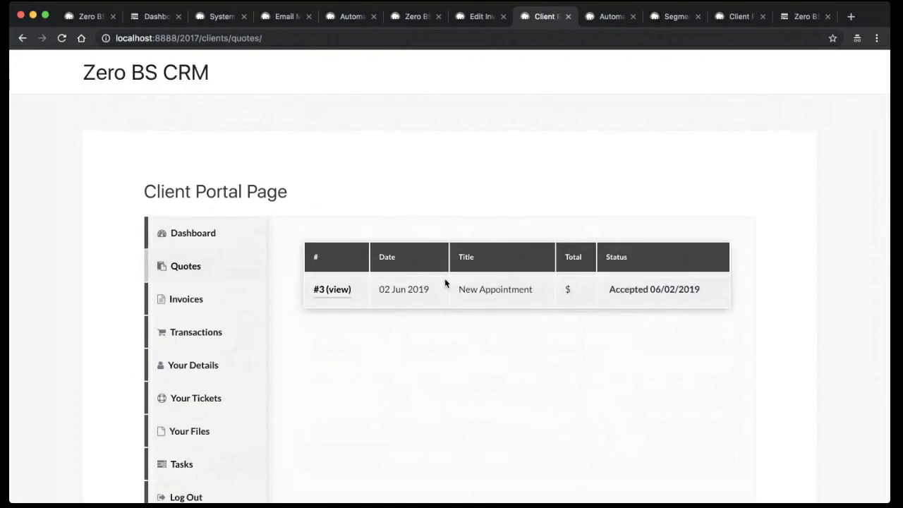
Read quote #3 from summary to terms, then list invoices #32675 and #32672.
left_click(324, 291)
scroll(297, 295, "down", 5)
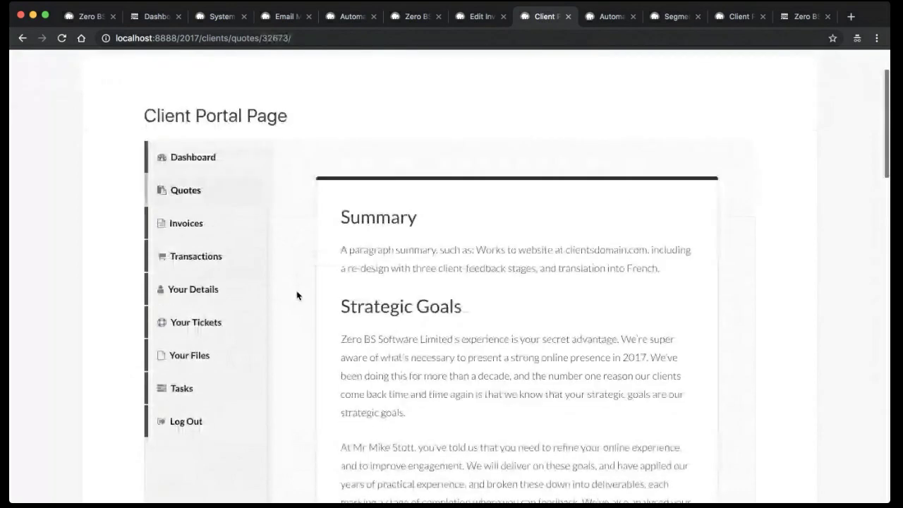
scroll(297, 296, "down", 4)
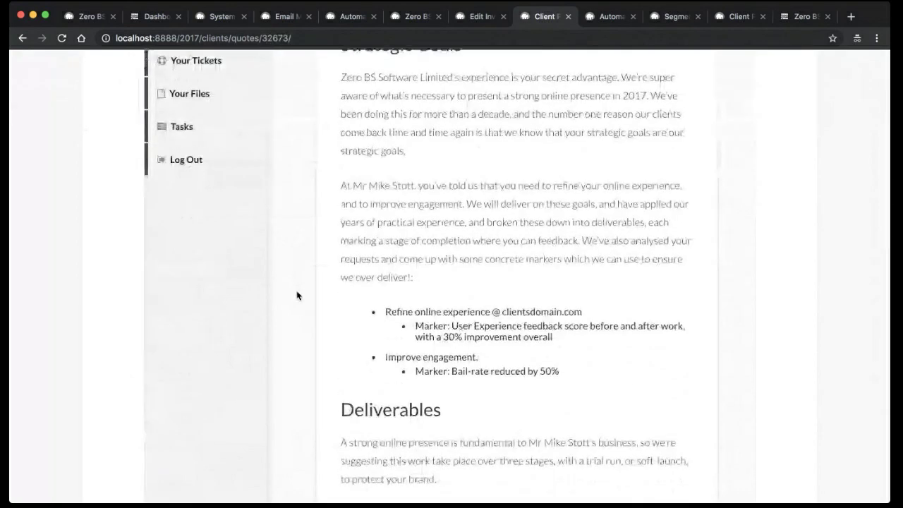
scroll(464, 165, "up", 5)
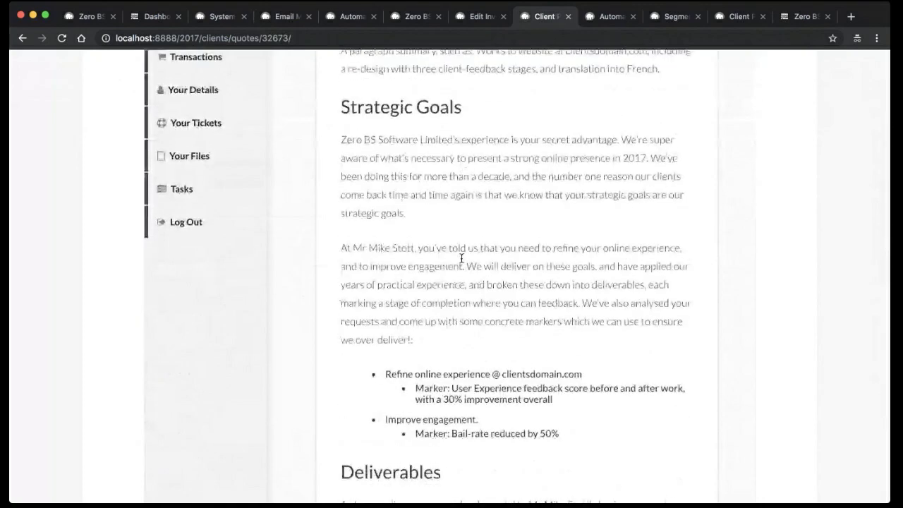
scroll(426, 248, "down", 6)
scroll(427, 248, "down", 2)
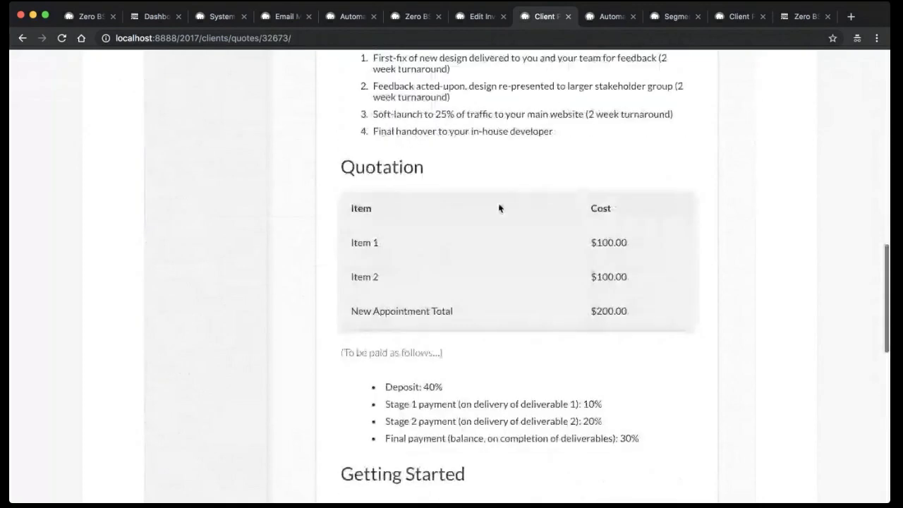
scroll(503, 345, "down", 6)
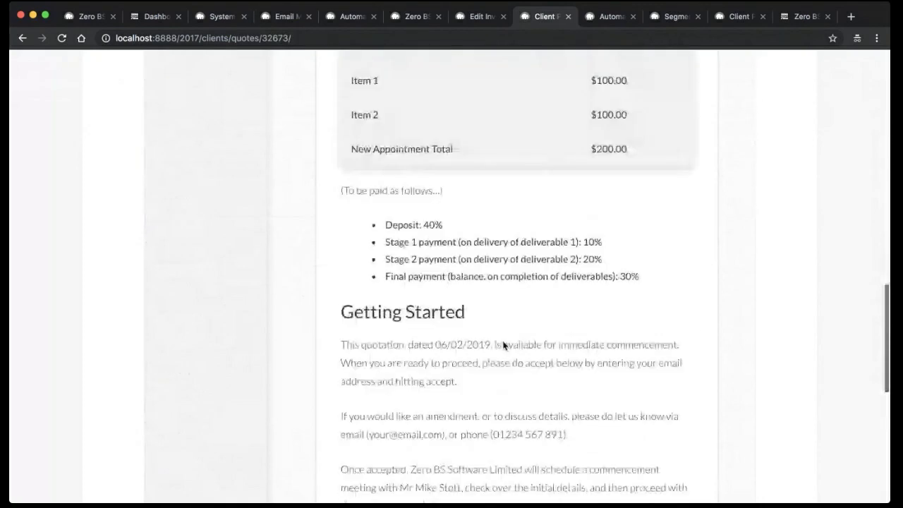
scroll(503, 341, "up", 1)
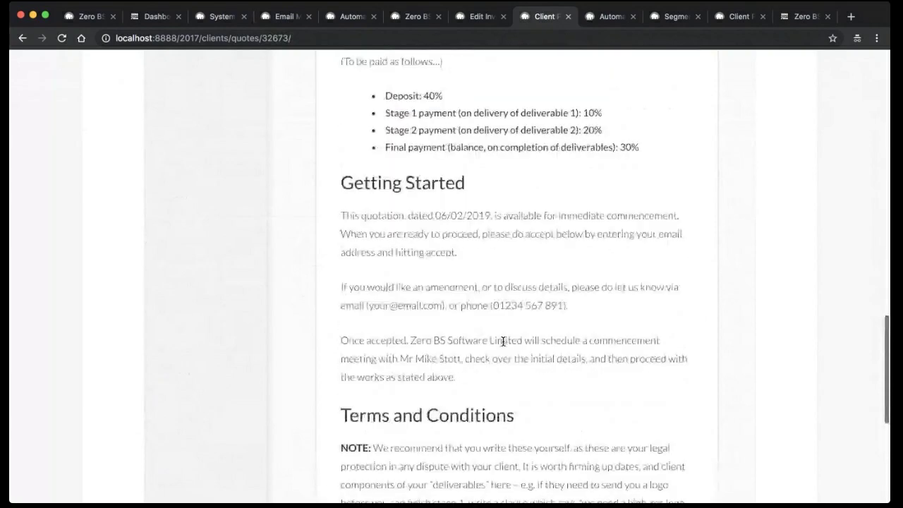
scroll(560, 339, "down", 3)
scroll(599, 363, "up", 14)
scroll(523, 366, "up", 5)
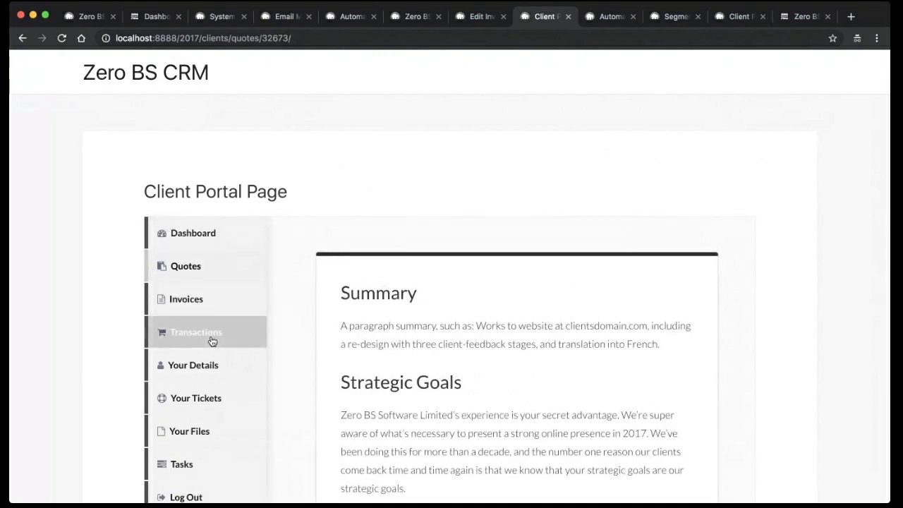
left_click(195, 311)
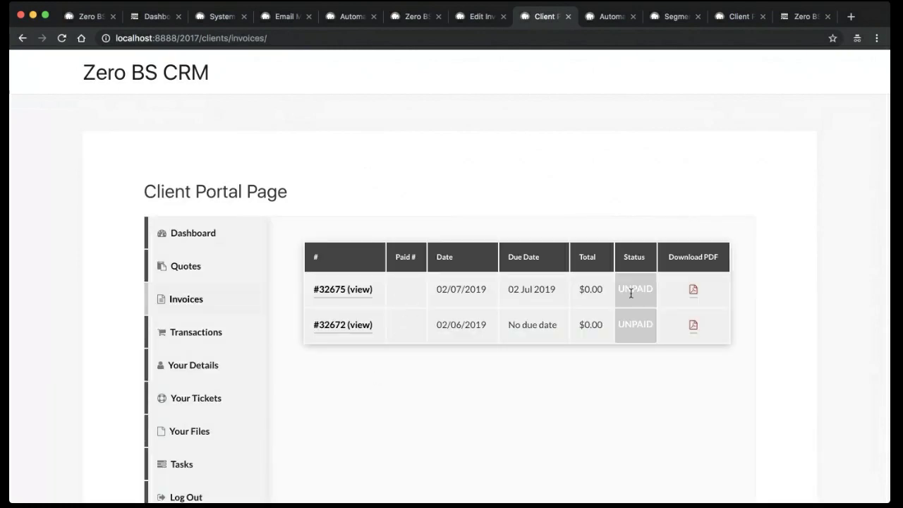
Download invoice #32675 as a PDF and open it to review.
left_click(693, 290)
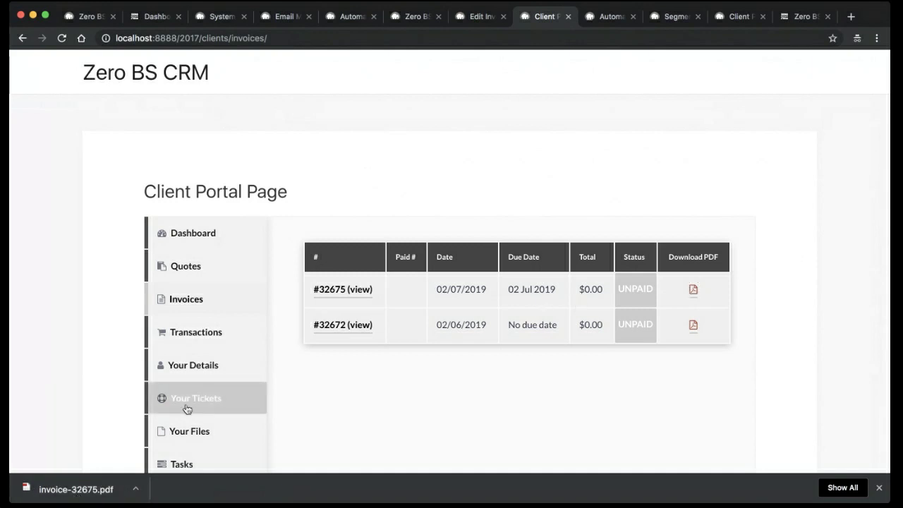
left_click(81, 491)
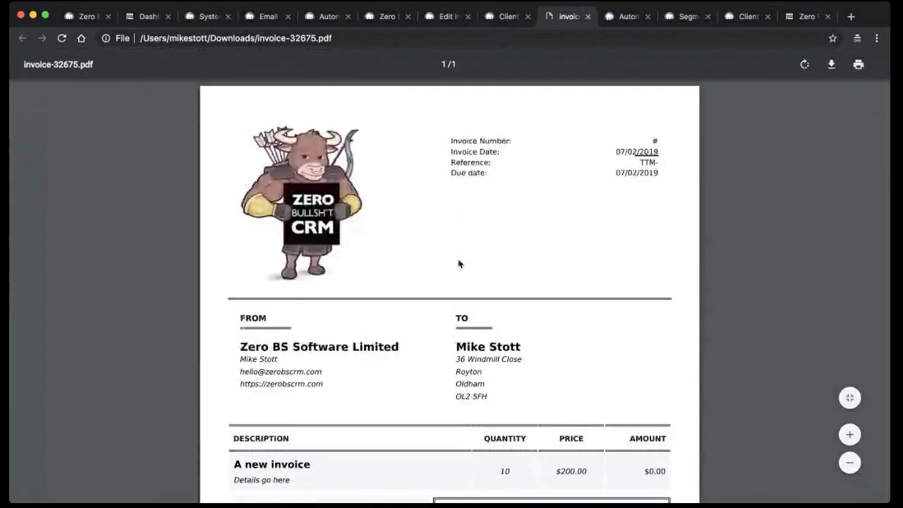
scroll(458, 262, "down", 3)
scroll(459, 263, "down", 1)
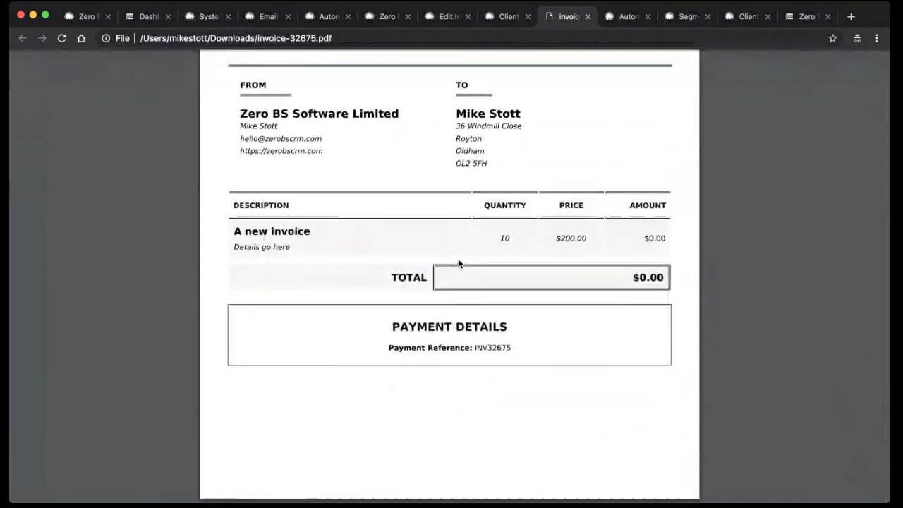
scroll(459, 263, "up", 5)
Return to the portal invoices page, then switch to the System Status page.
left_click(502, 17)
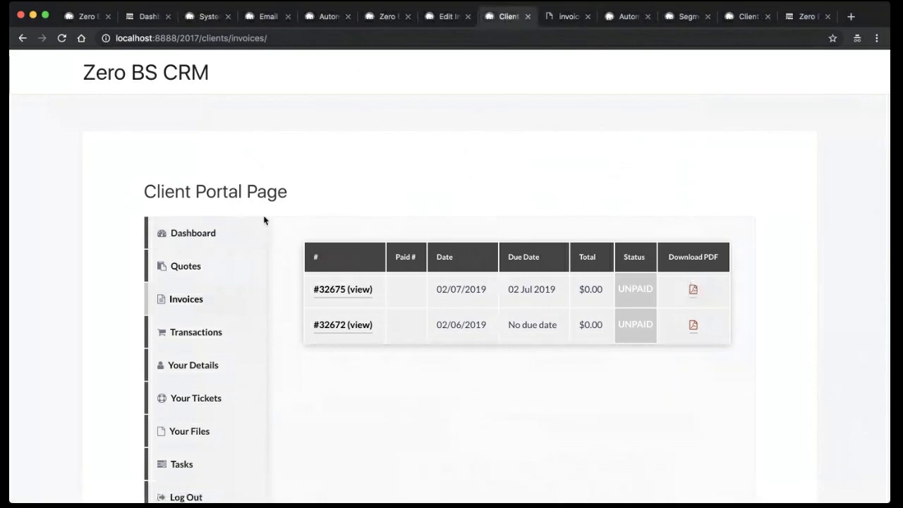
scroll(286, 327, "down", 2)
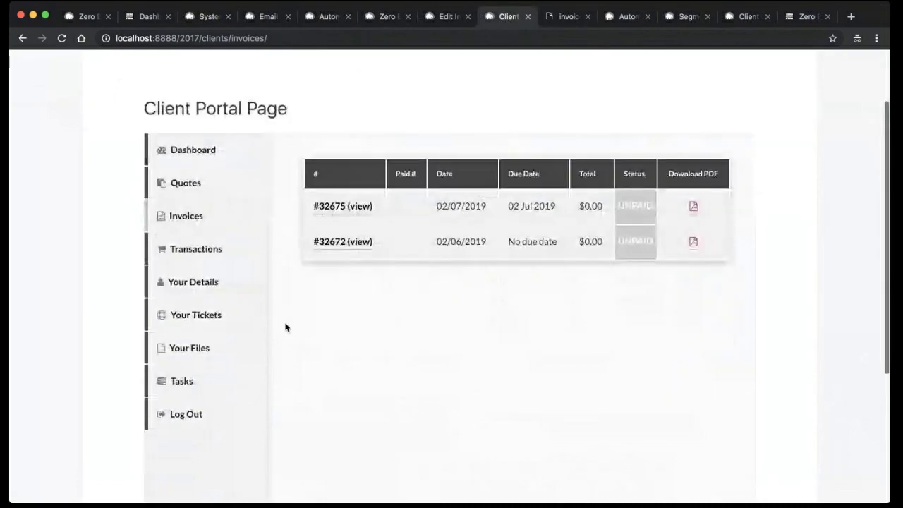
scroll(276, 228, "up", 2)
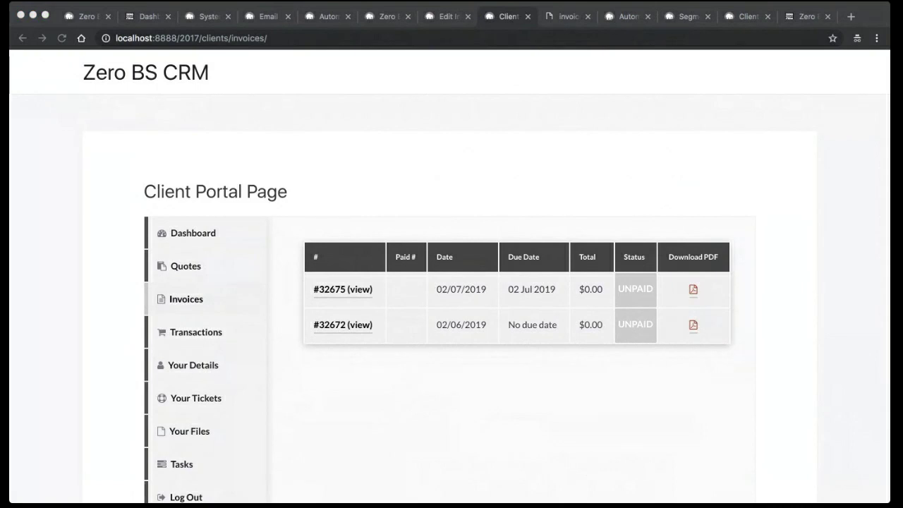
left_click(384, 228)
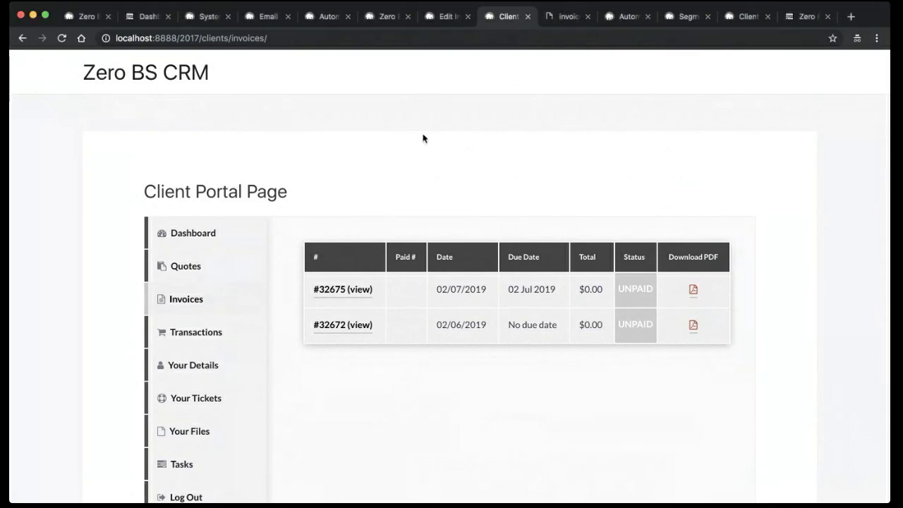
left_click(197, 17)
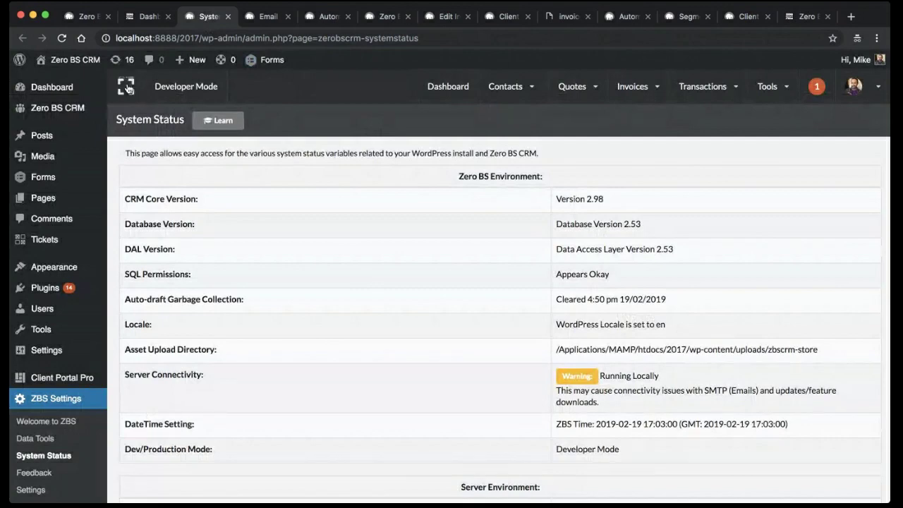
Toggle CRM full-screen mode via the ZBS logo and scroll the System Status tables.
left_click(126, 90)
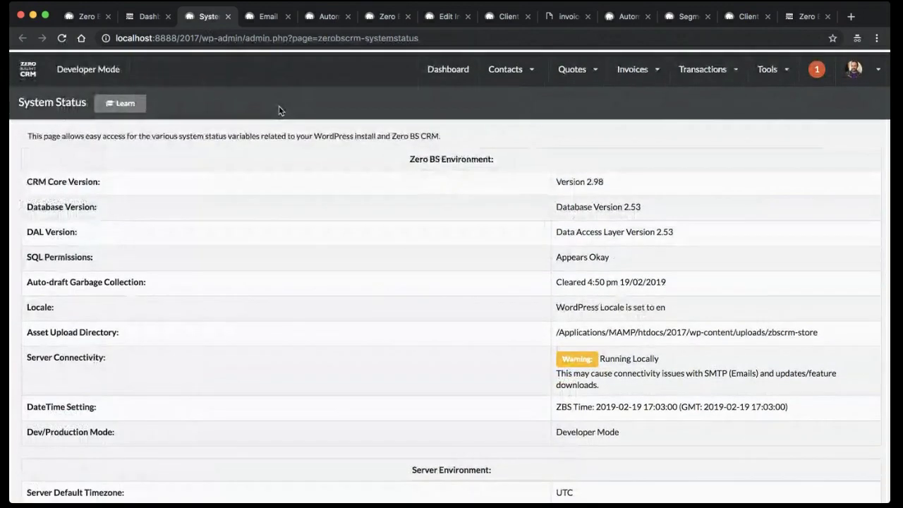
scroll(331, 198, "down", 6)
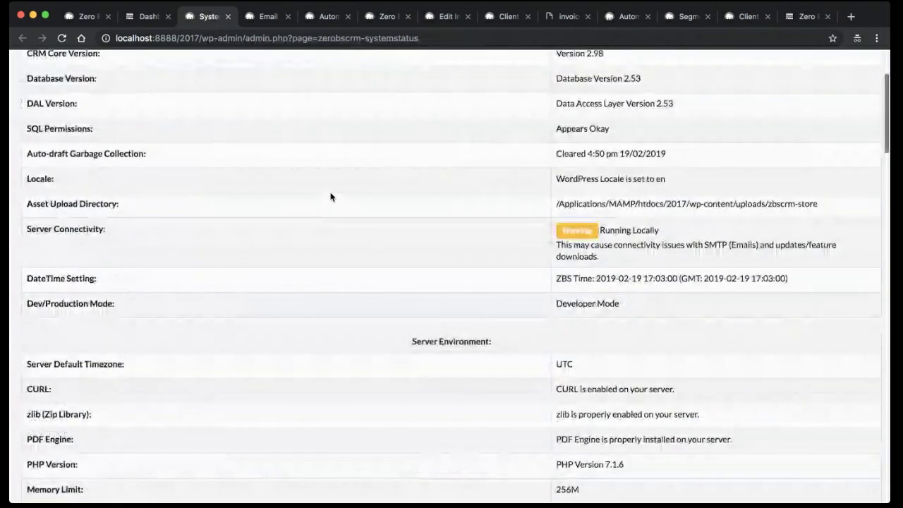
scroll(331, 197, "down", 3)
scroll(738, 208, "up", 10)
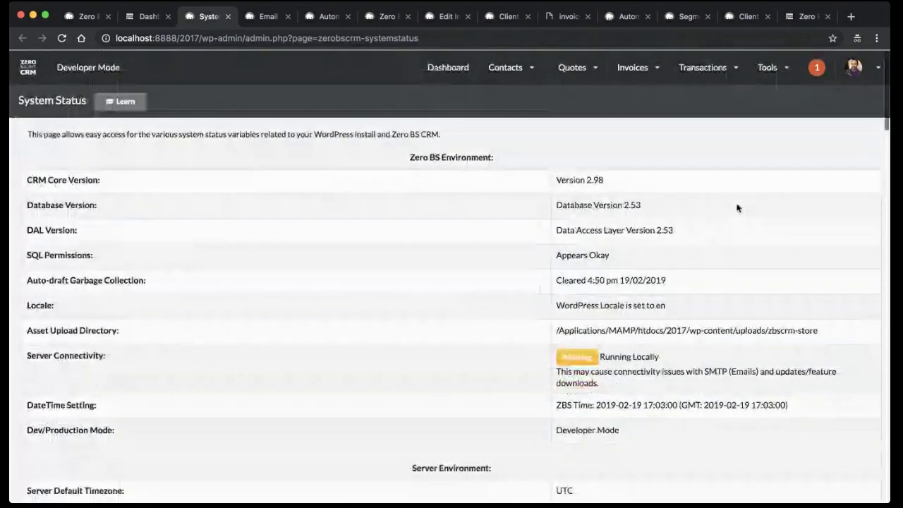
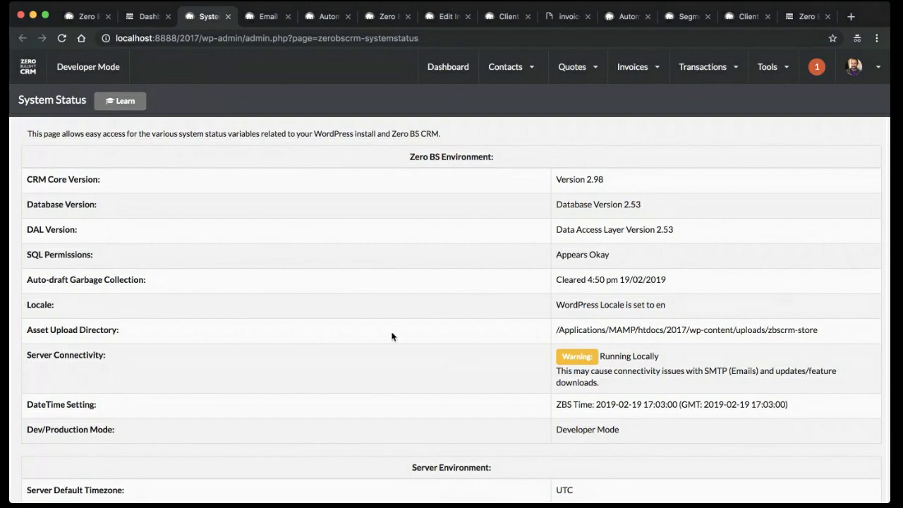
Scroll further down the System Status page.
scroll(392, 337, "down", 5)
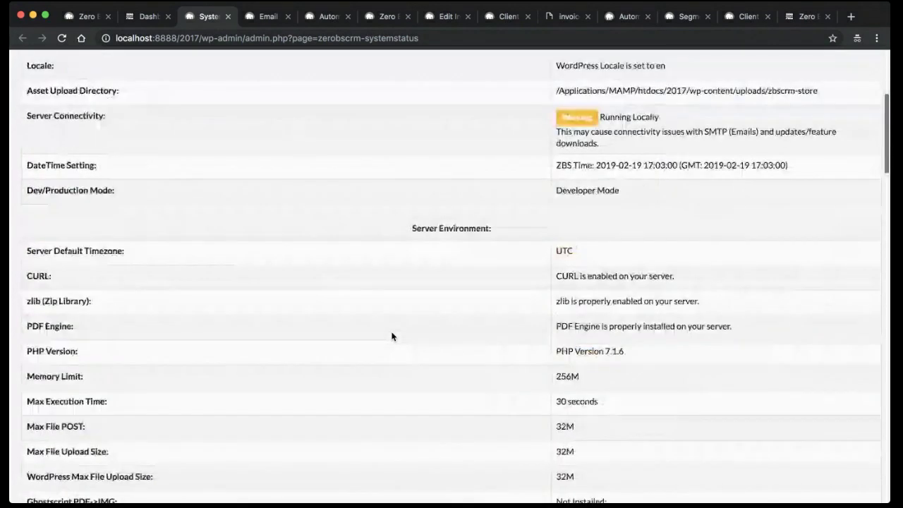
scroll(392, 336, "down", 3)
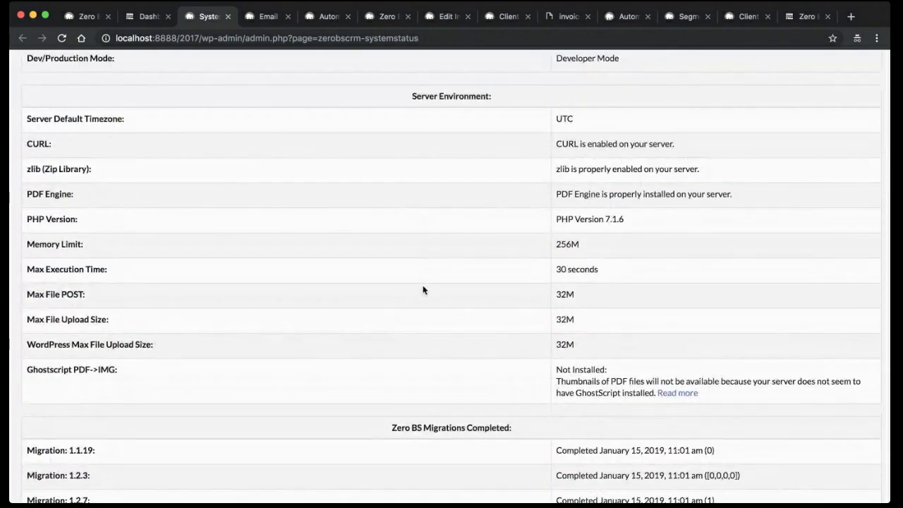
scroll(424, 290, "down", 1)
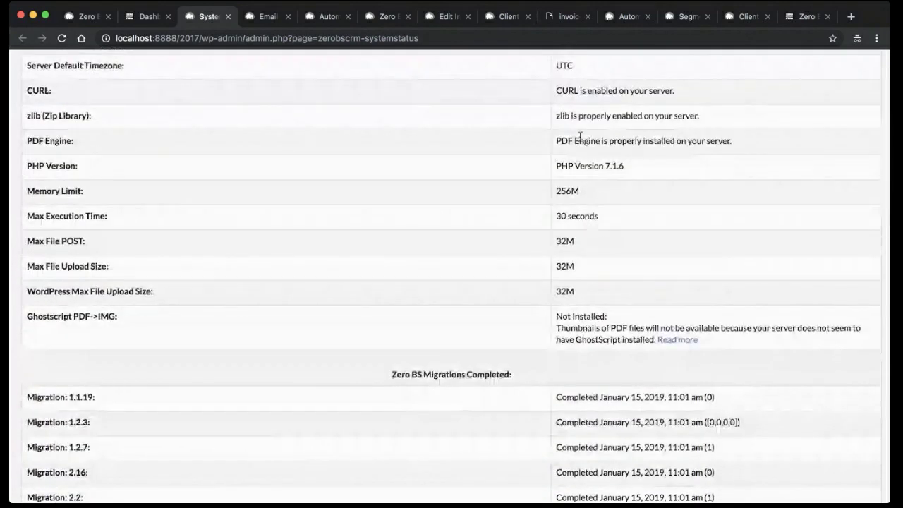
scroll(413, 342, "down", 1)
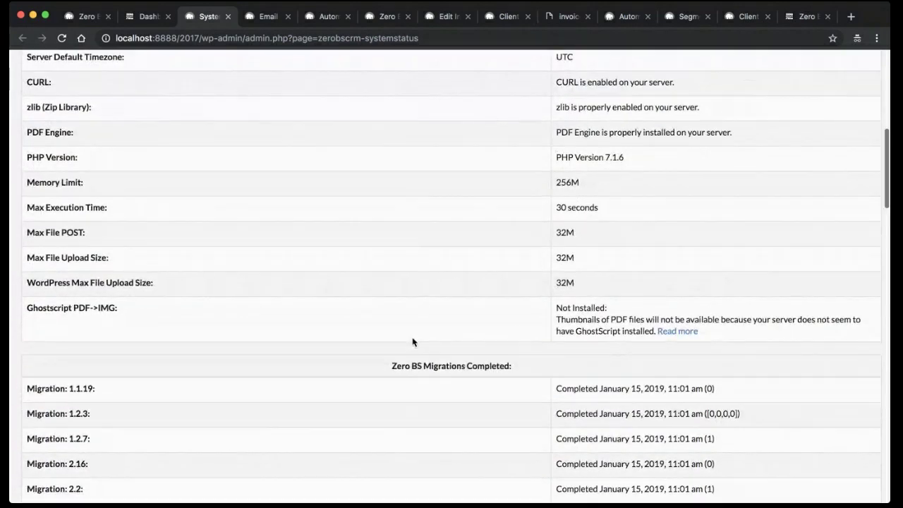
scroll(412, 342, "down", 2)
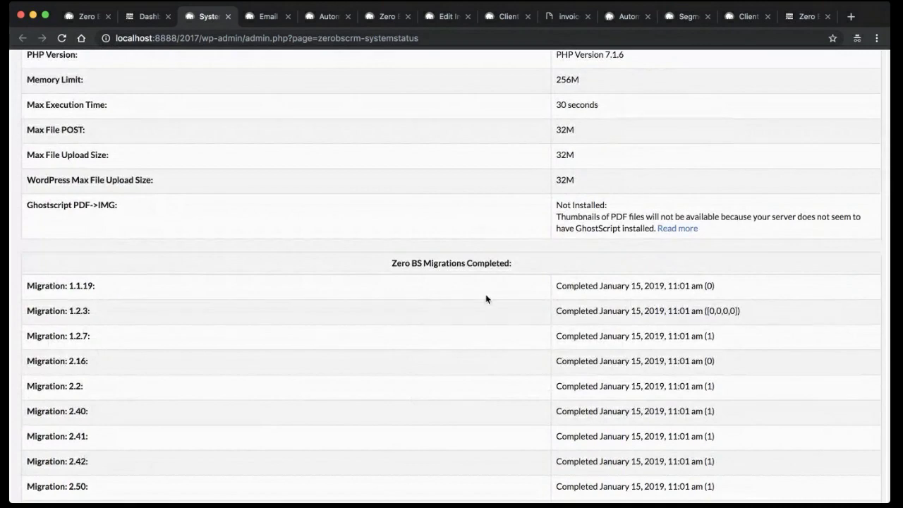
scroll(485, 299, "down", 15)
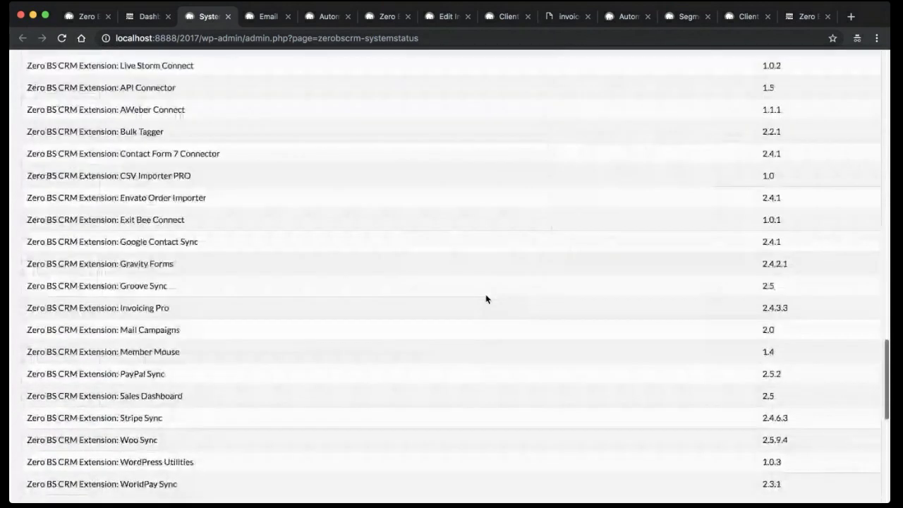
scroll(485, 299, "down", 10)
scroll(486, 299, "up", 20)
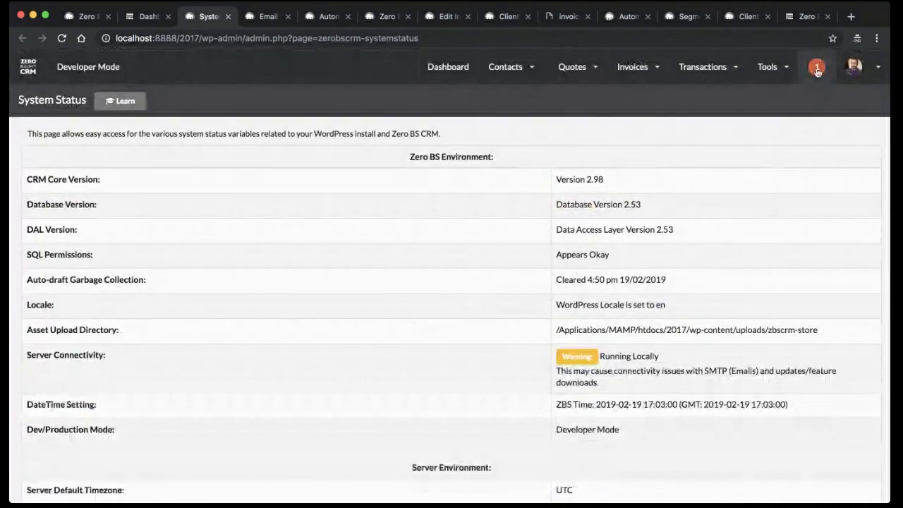
Review the pending extension update and licence notifications, then go to Manage Extensions.
left_click(816, 69)
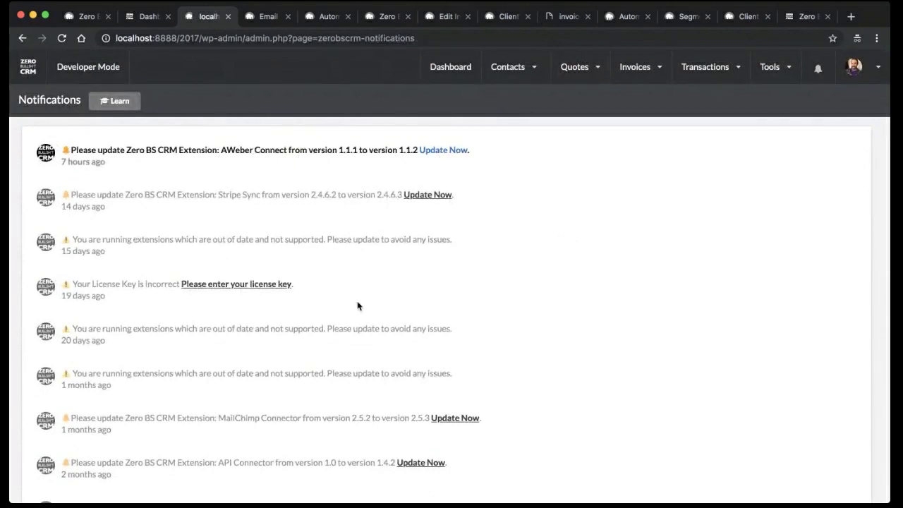
scroll(358, 306, "down", 10)
scroll(357, 305, "up", 10)
mouse_move(852, 76)
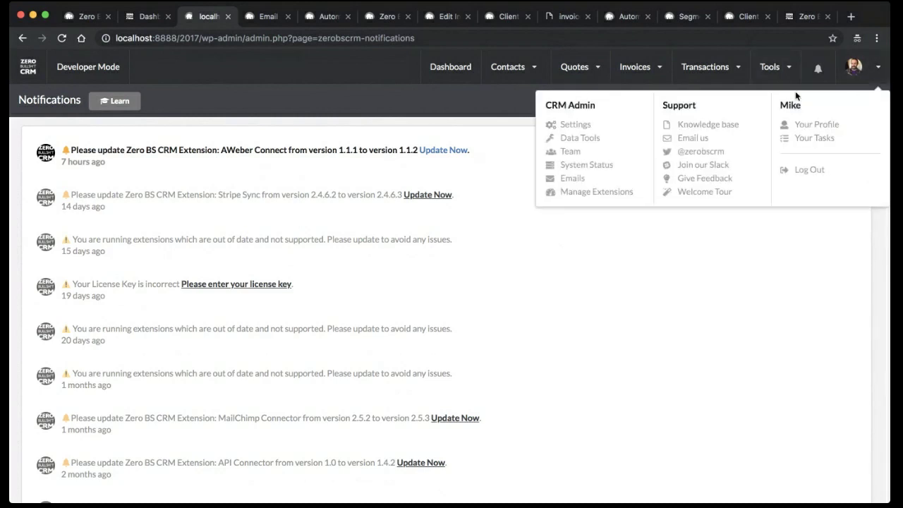
left_click(601, 192)
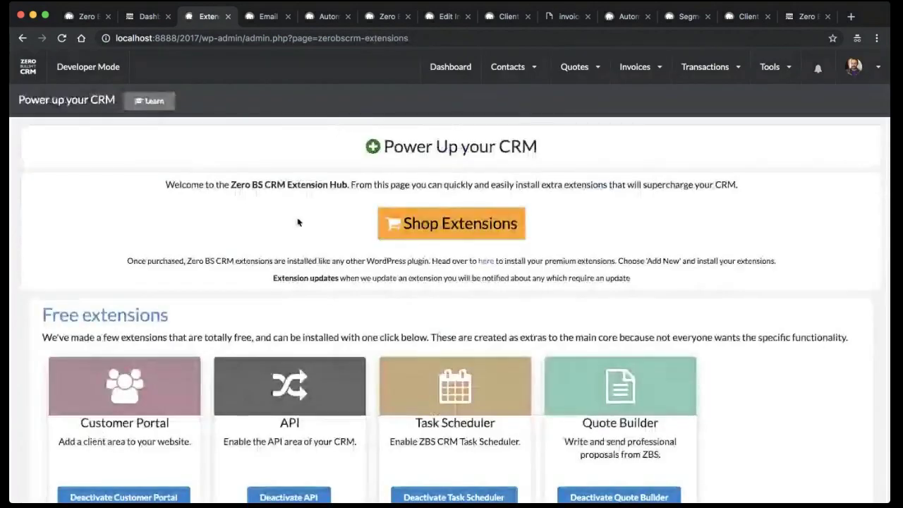
Scroll the Extension Hub past the eight active free extensions to the Paid Extensions section.
scroll(298, 222, "down", 2)
scroll(181, 209, "down", 2)
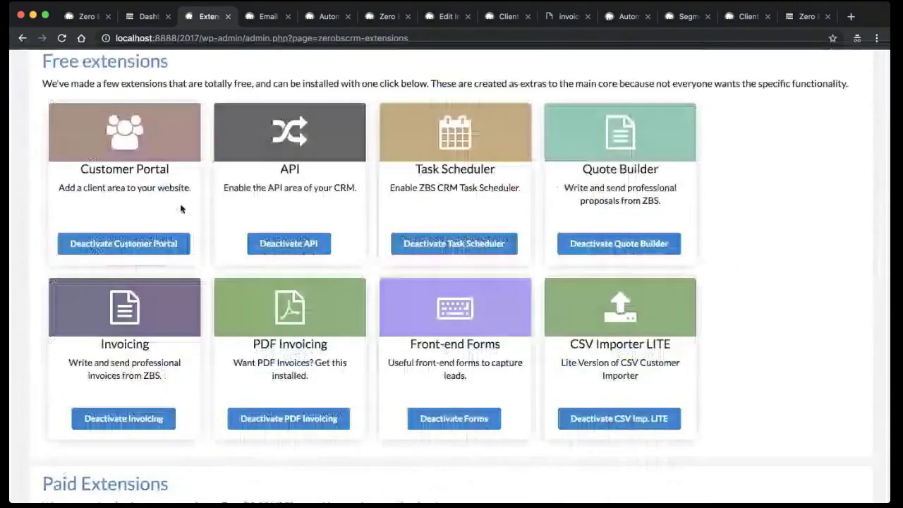
scroll(180, 209, "up", 1)
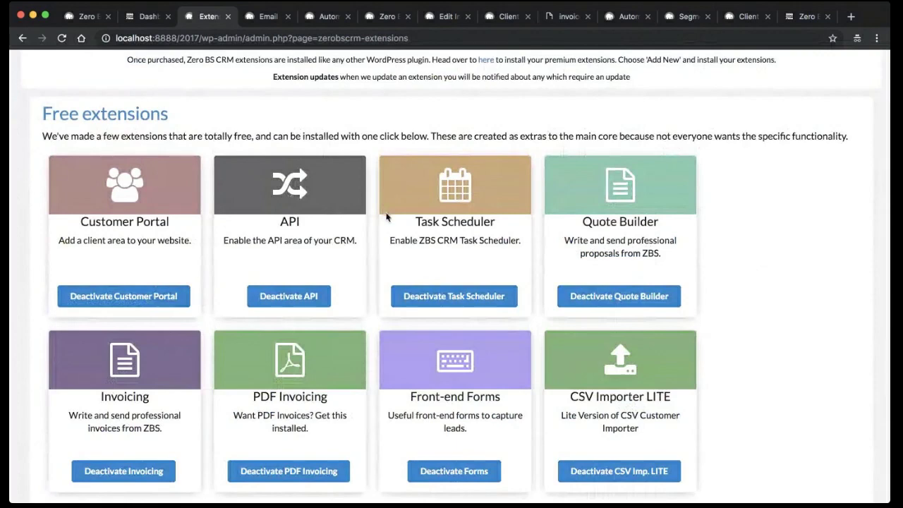
scroll(387, 218, "up", 2)
scroll(386, 218, "down", 1)
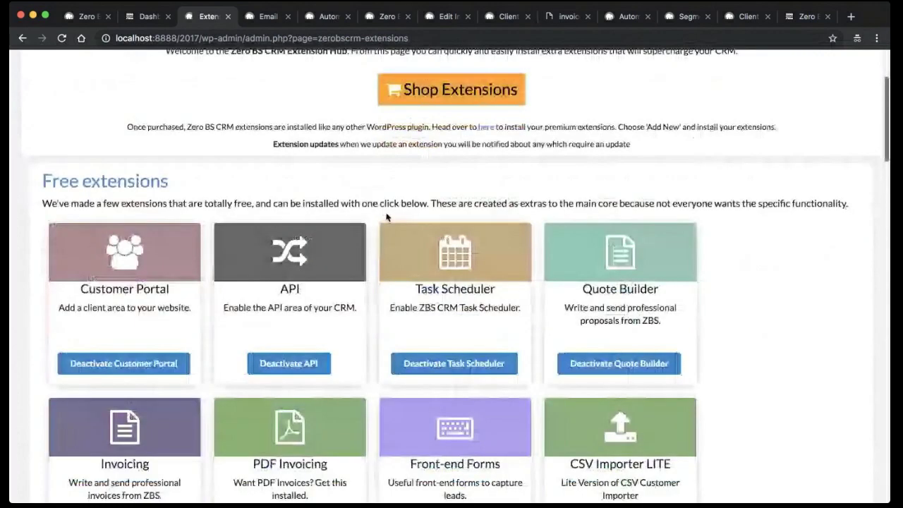
scroll(386, 217, "down", 3)
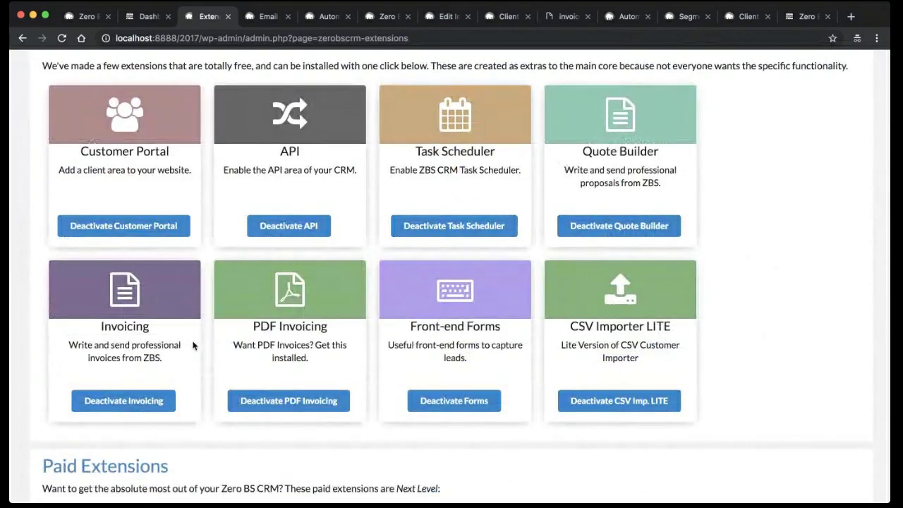
scroll(194, 345, "down", 2)
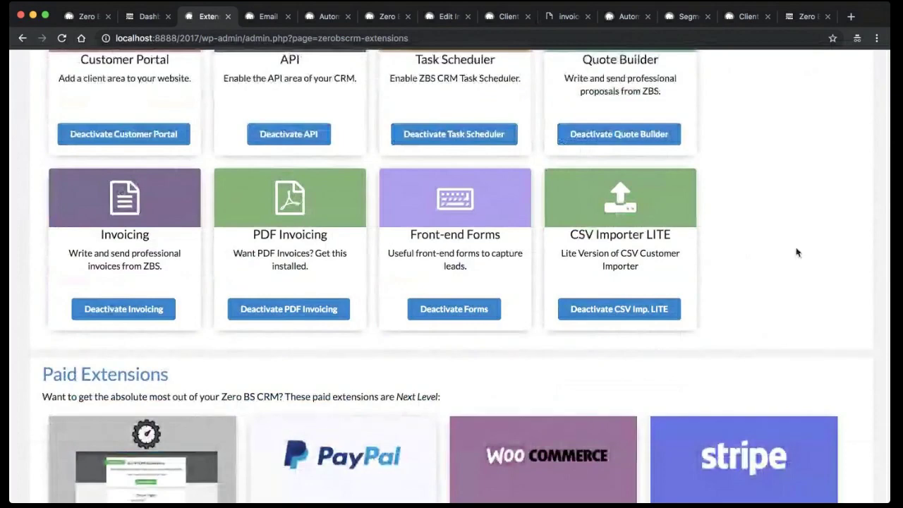
scroll(797, 253, "down", 4)
scroll(796, 251, "up", 7)
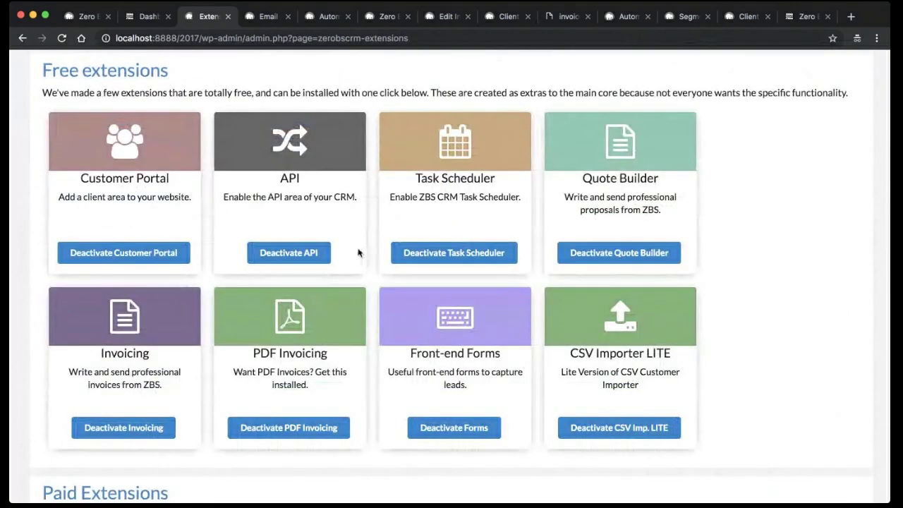
scroll(358, 253, "up", 1)
scroll(358, 252, "down", 8)
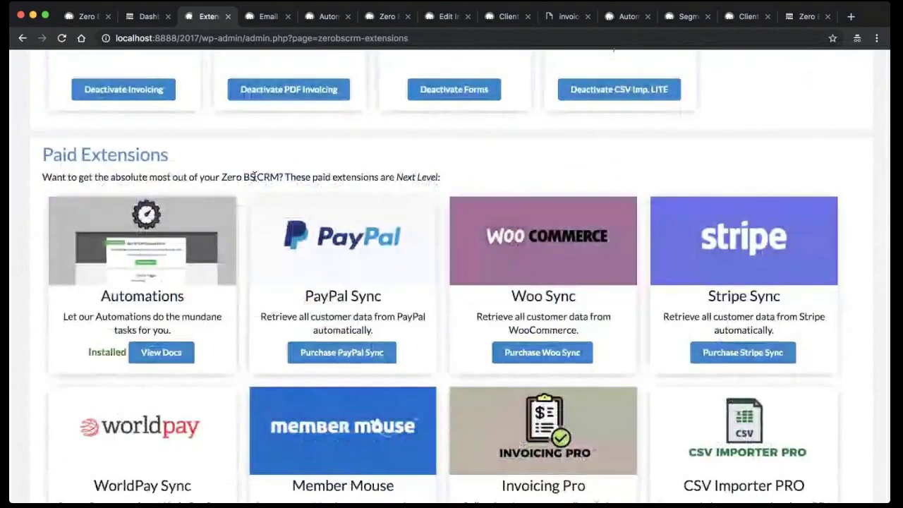
Browse paid extensions such as PayPal Sync, Woo Sync, Stripe Sync, WorldPay Sync and Invoicing Pro.
scroll(254, 177, "down", 2)
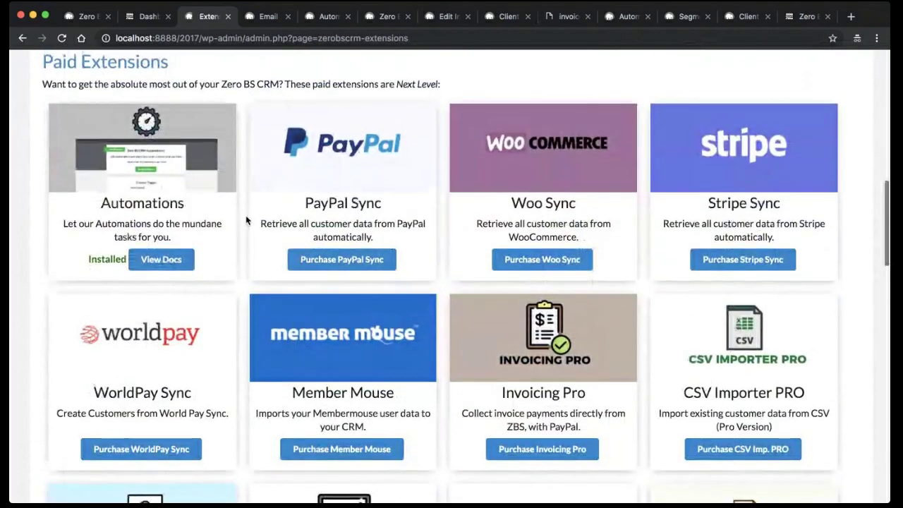
scroll(254, 176, "up", 2)
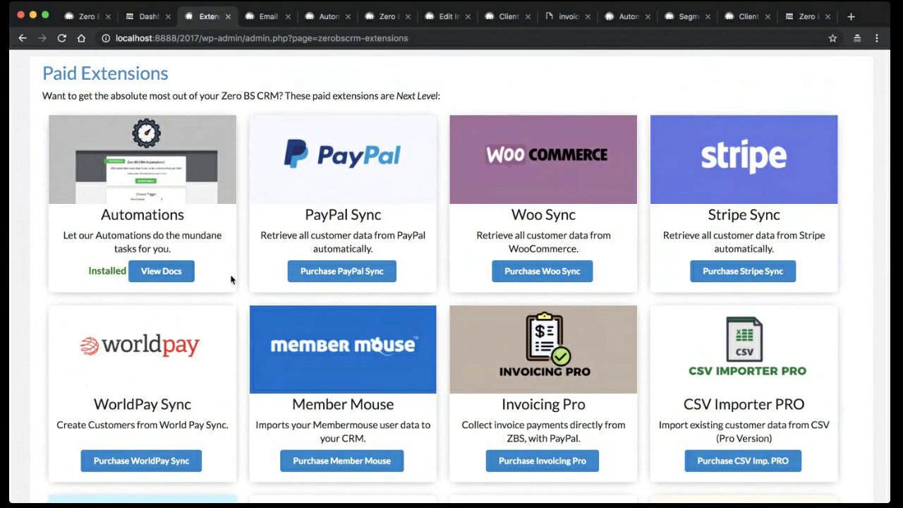
scroll(244, 278, "down", 4)
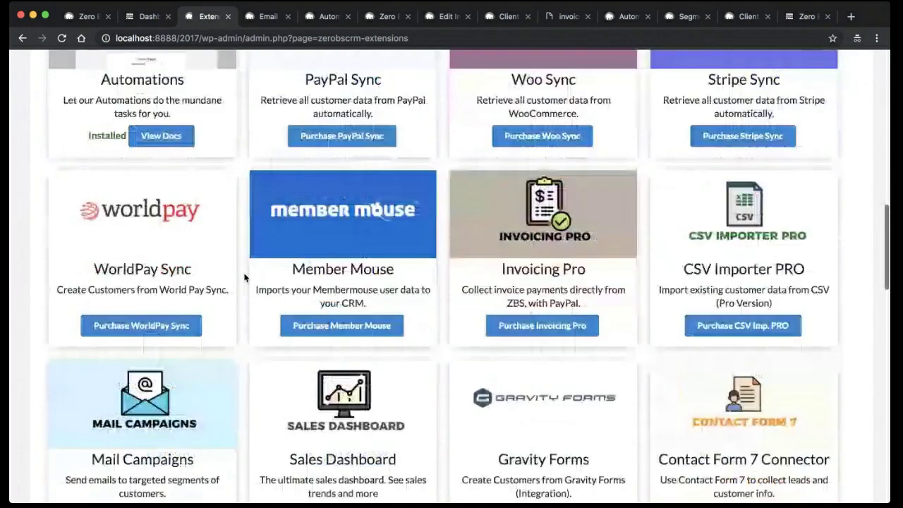
scroll(244, 277, "down", 10)
scroll(246, 278, "up", 1)
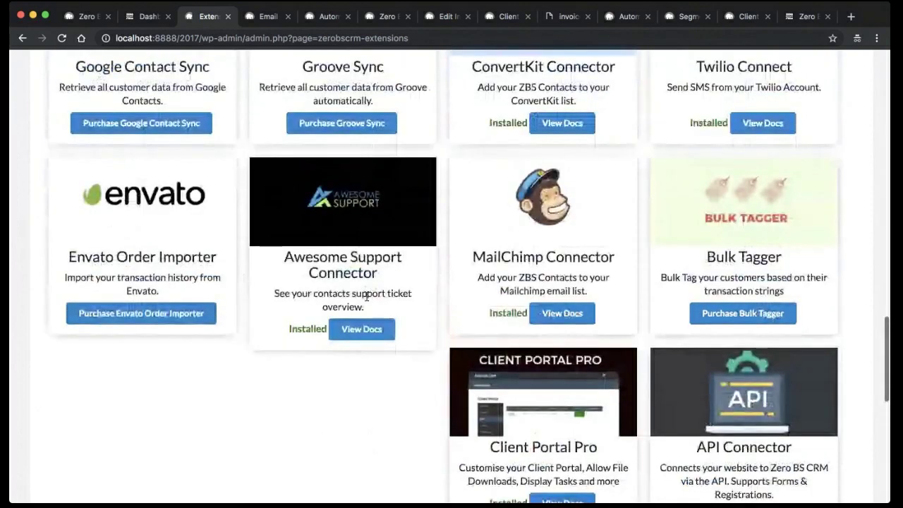
scroll(386, 320, "down", 5)
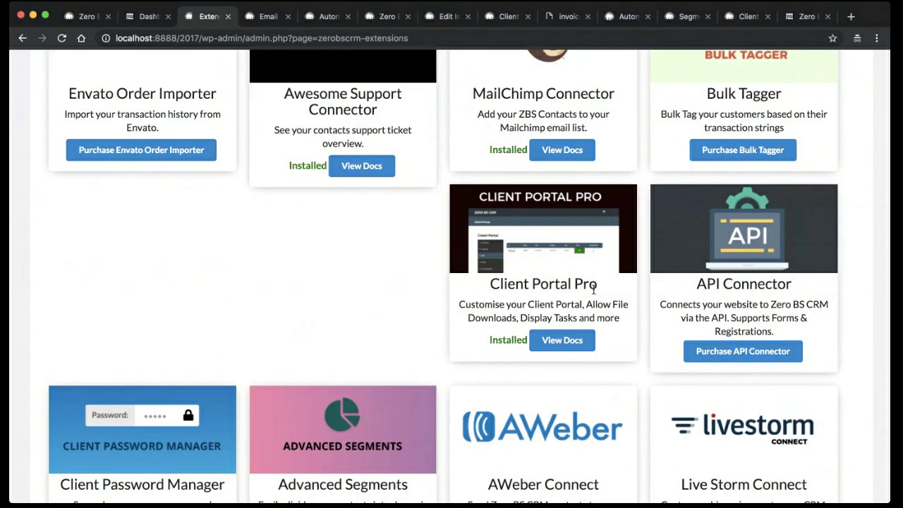
scroll(594, 290, "down", 8)
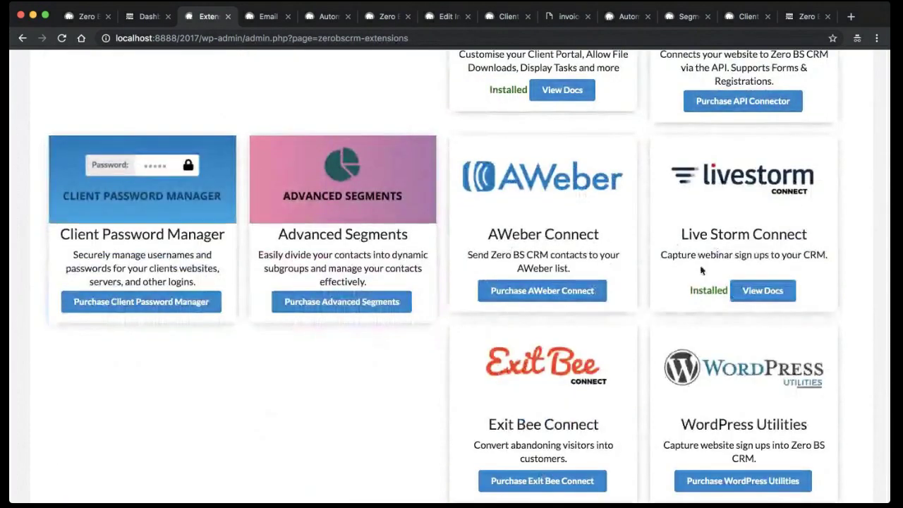
scroll(701, 270, "down", 4)
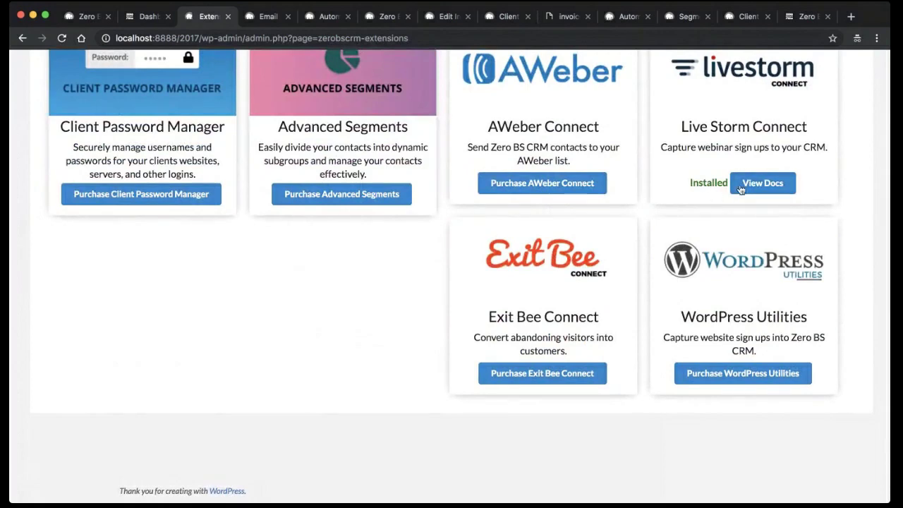
scroll(661, 215, "up", 7)
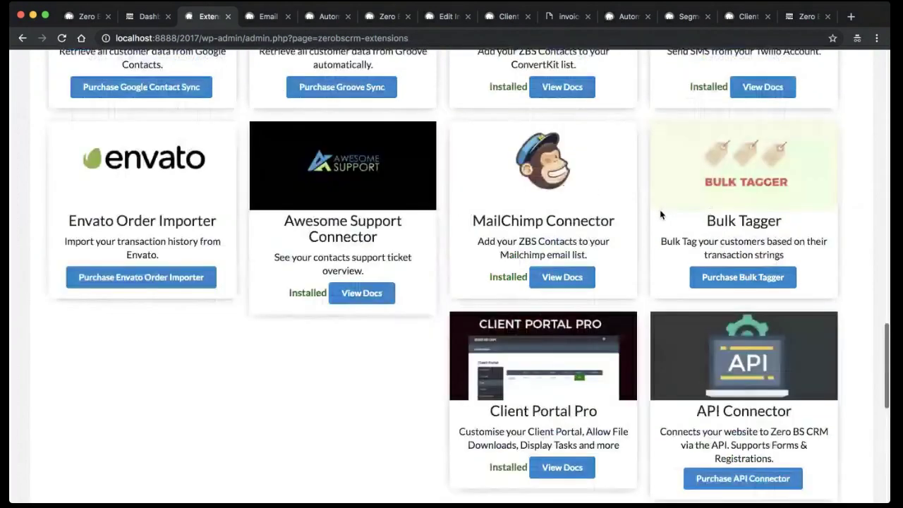
scroll(661, 214, "up", 4)
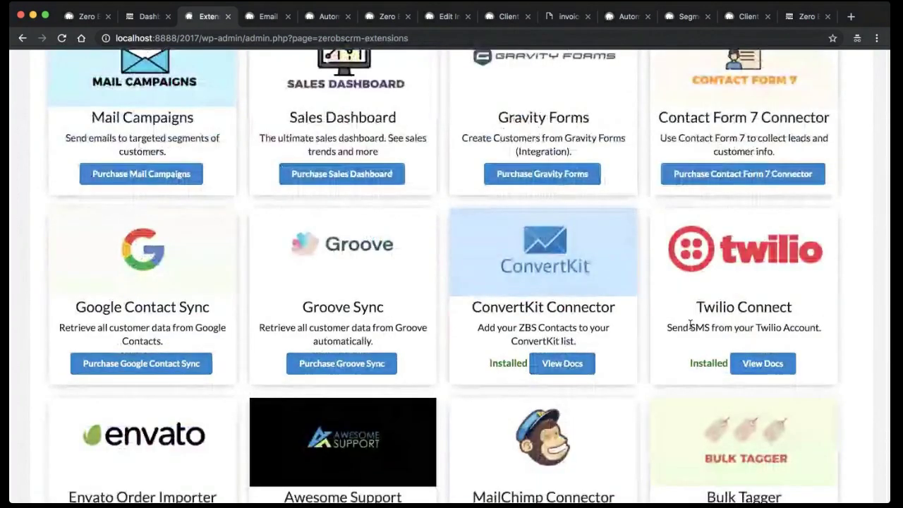
scroll(628, 342, "up", 2)
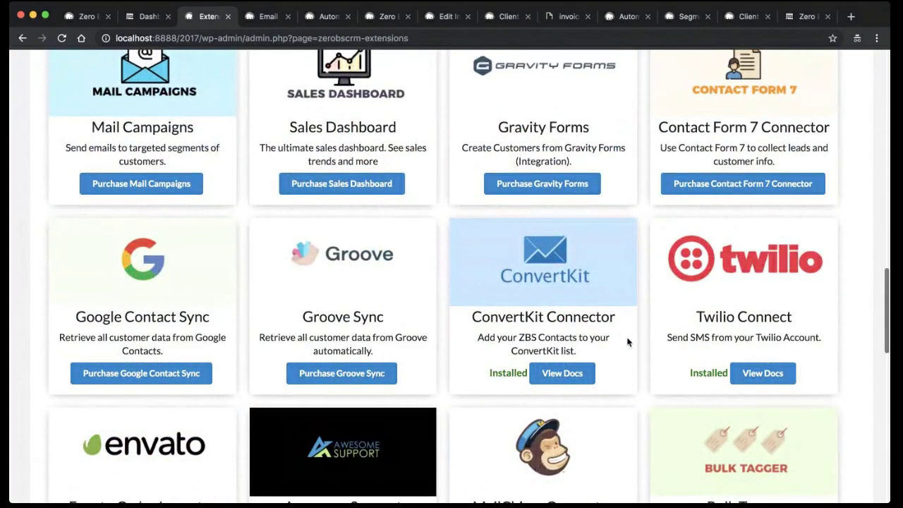
scroll(629, 343, "up", 4)
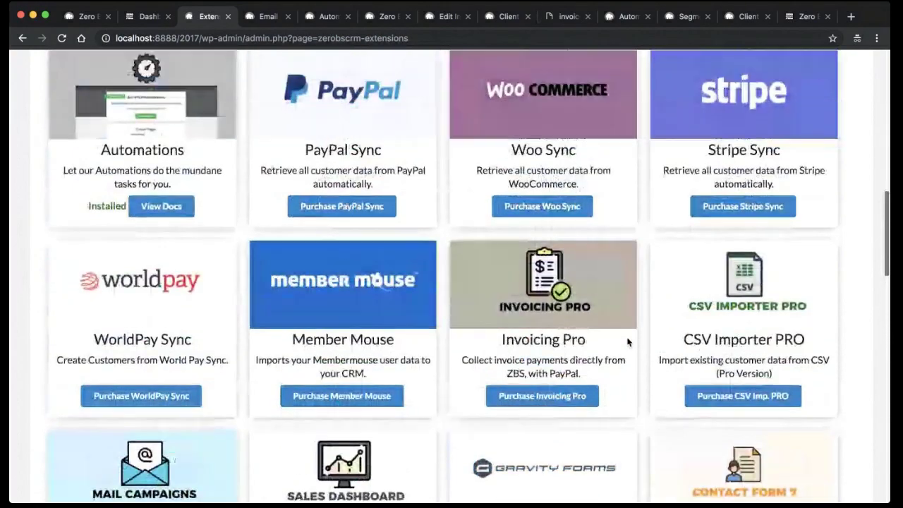
scroll(628, 343, "up", 2)
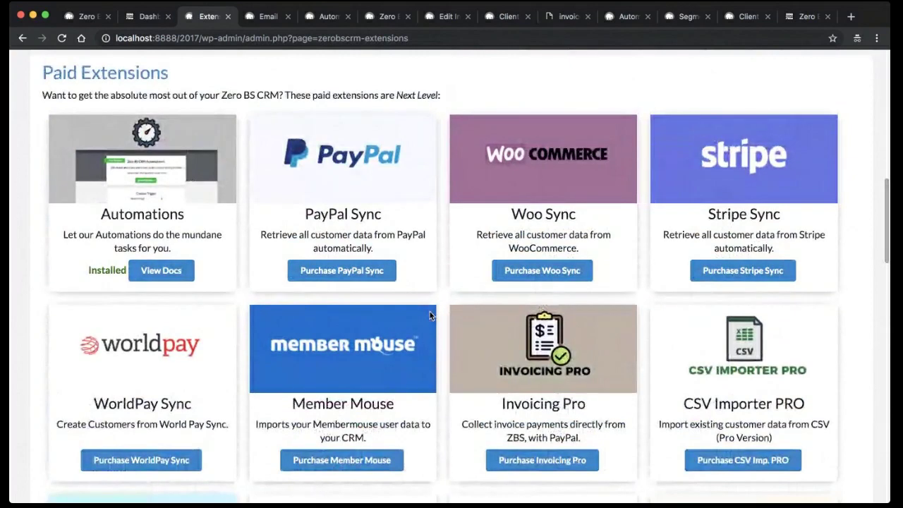
scroll(459, 347, "down", 2)
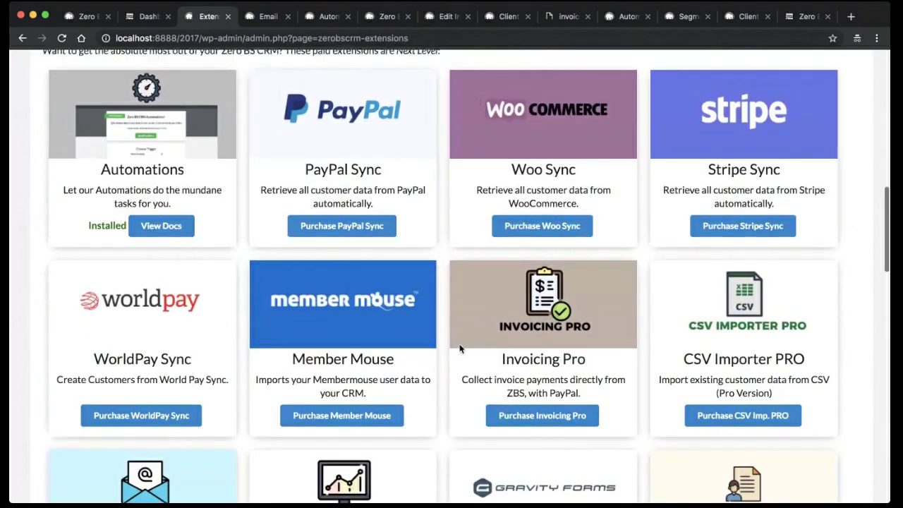
scroll(460, 355, "up", 1)
scroll(435, 380, "down", 1)
scroll(433, 380, "down", 1)
scroll(434, 380, "up", 1)
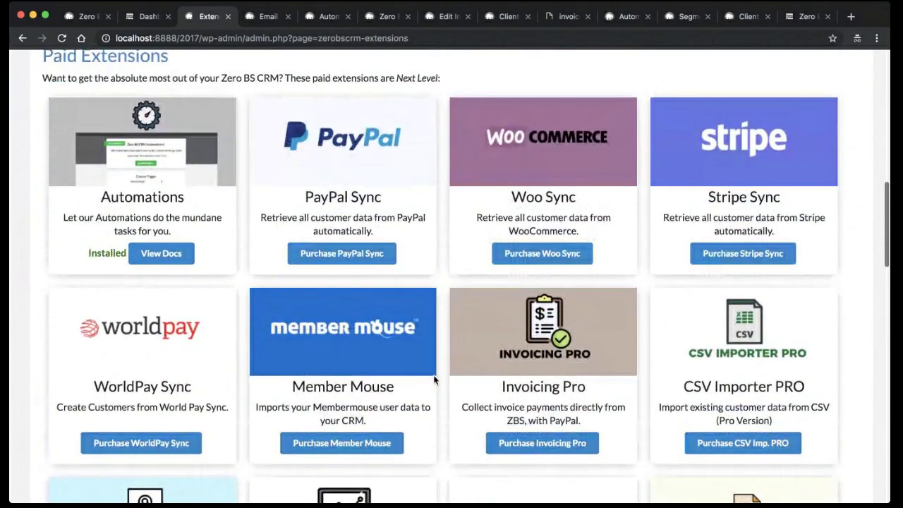
scroll(434, 380, "down", 1)
scroll(434, 380, "up", 1)
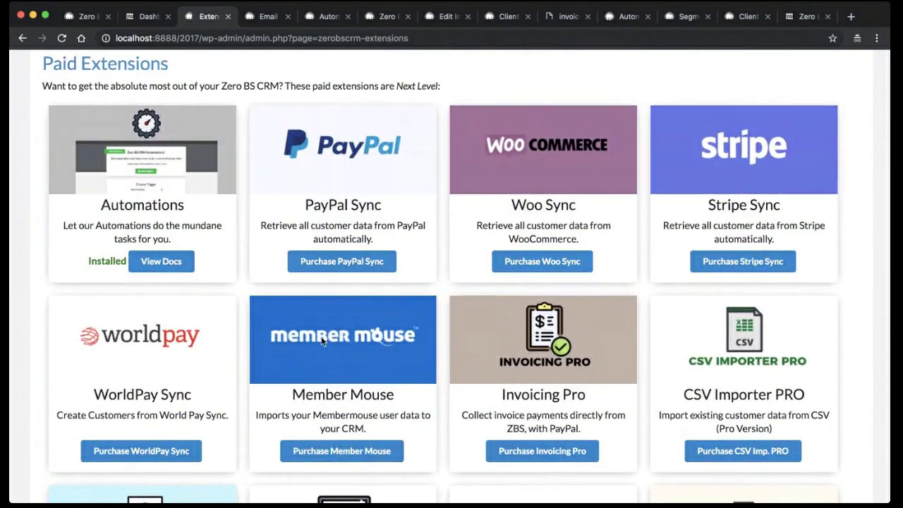
scroll(242, 278, "up", 1)
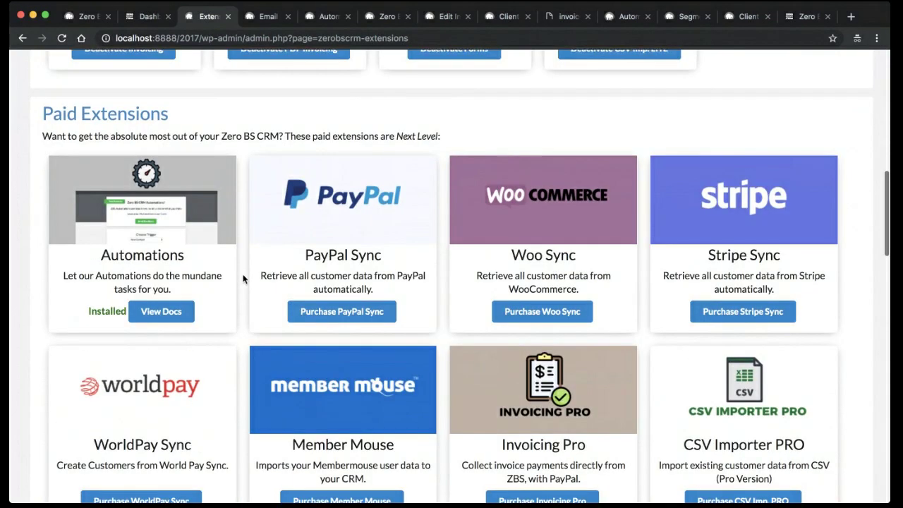
scroll(242, 280, "down", 1)
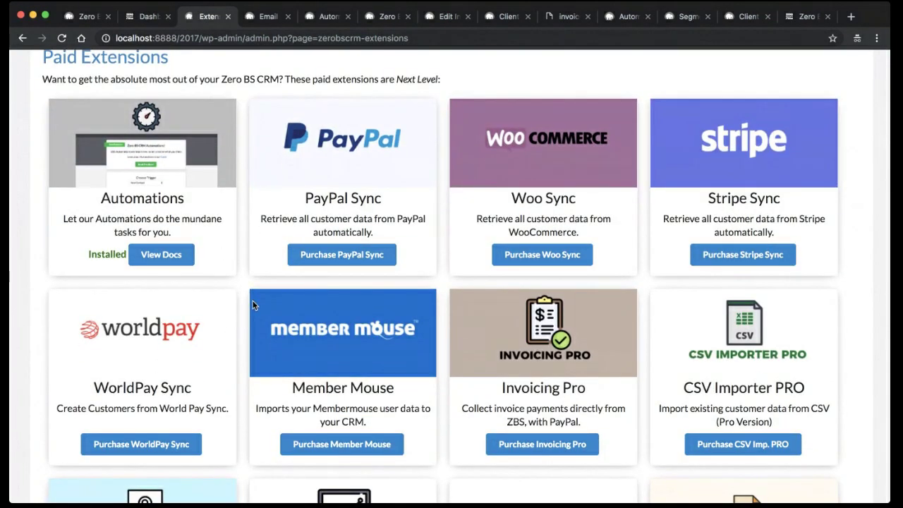
On the Emails tab, try the zbsltd.atlassian.net address, discard it, and return to Extensions.
left_click(264, 16)
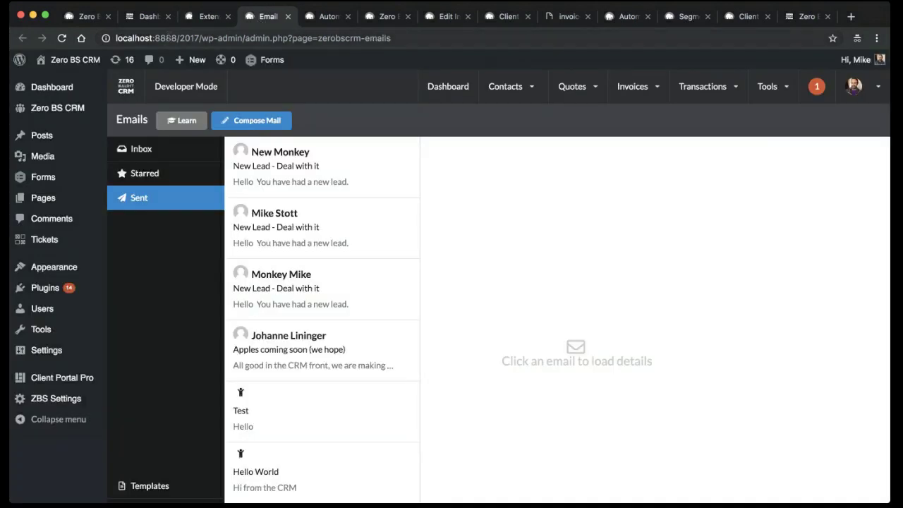
key("super+l")
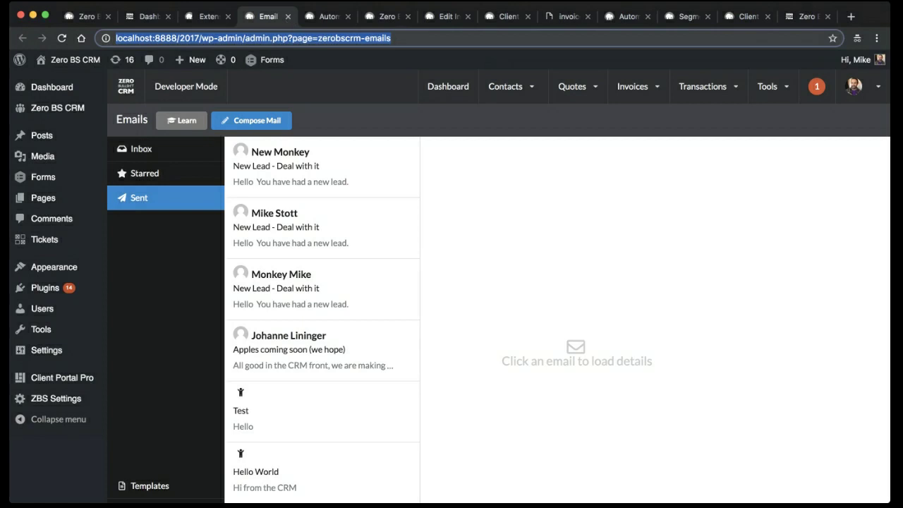
type("https://zbsltd.atlassian.net")
key("Right")
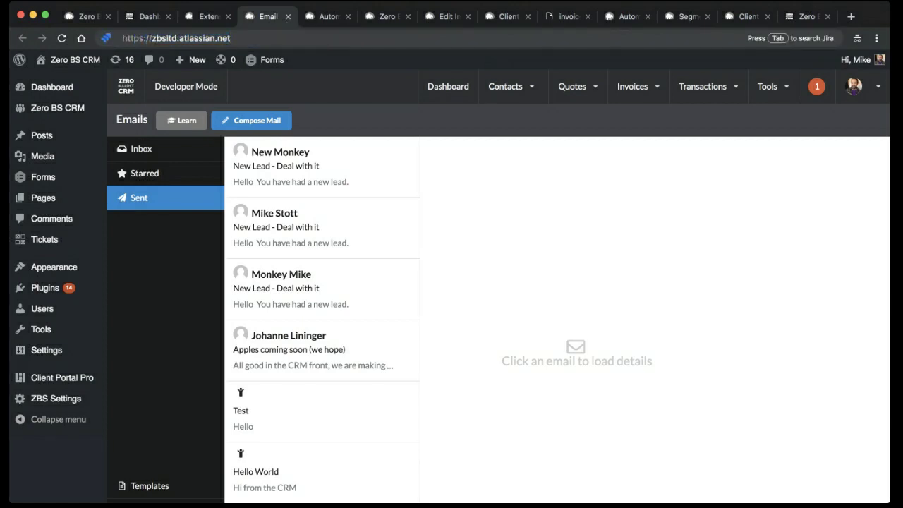
key("ctrl+a")
key("BackSpace")
left_click(204, 16)
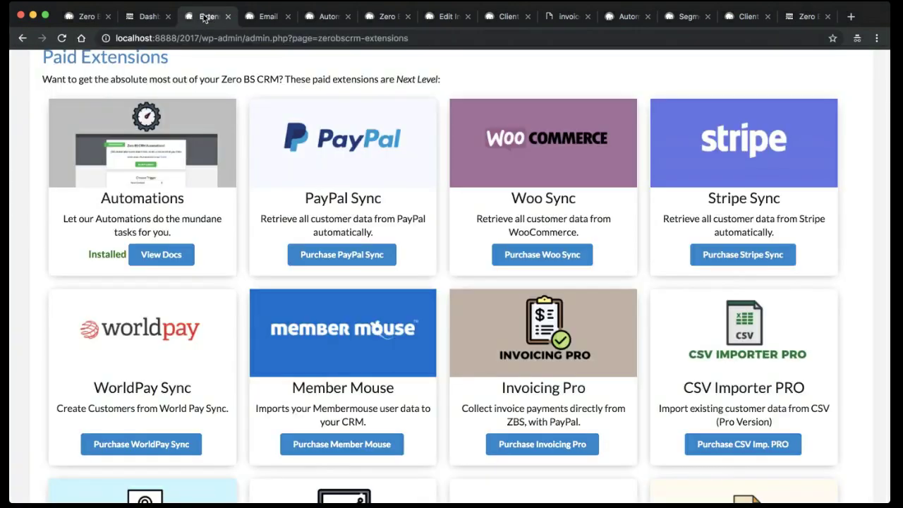
Open the PayPal Sync purchase page in a new tab, skim it, then go to the extensions catalogue.
left_click(326, 260)
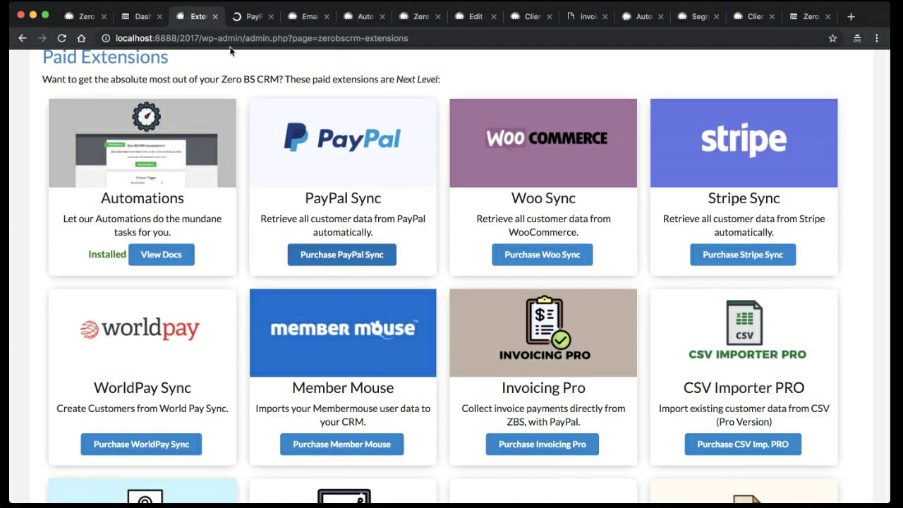
left_click(244, 18)
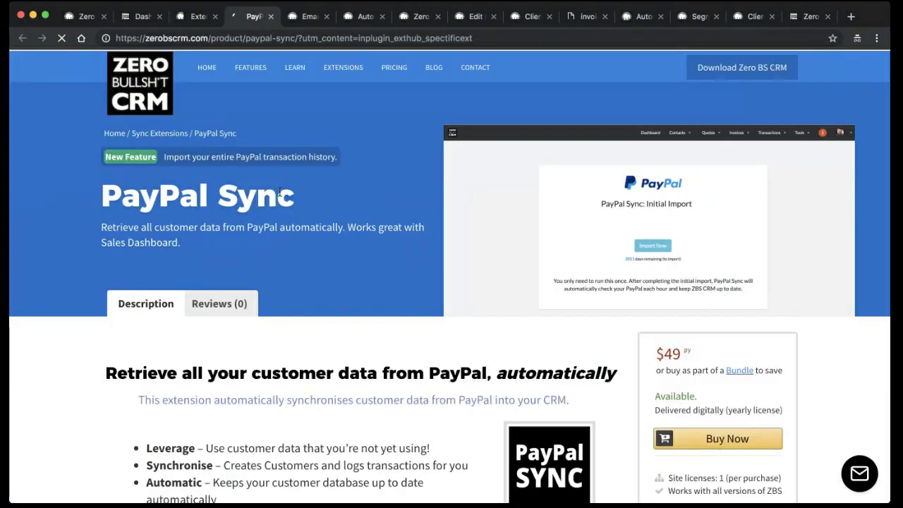
scroll(331, 217, "down", 10)
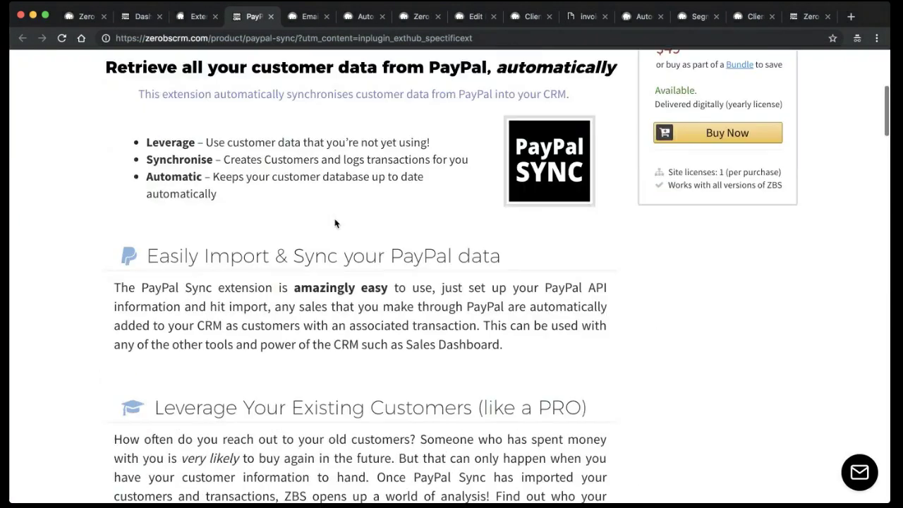
scroll(335, 221, "down", 20)
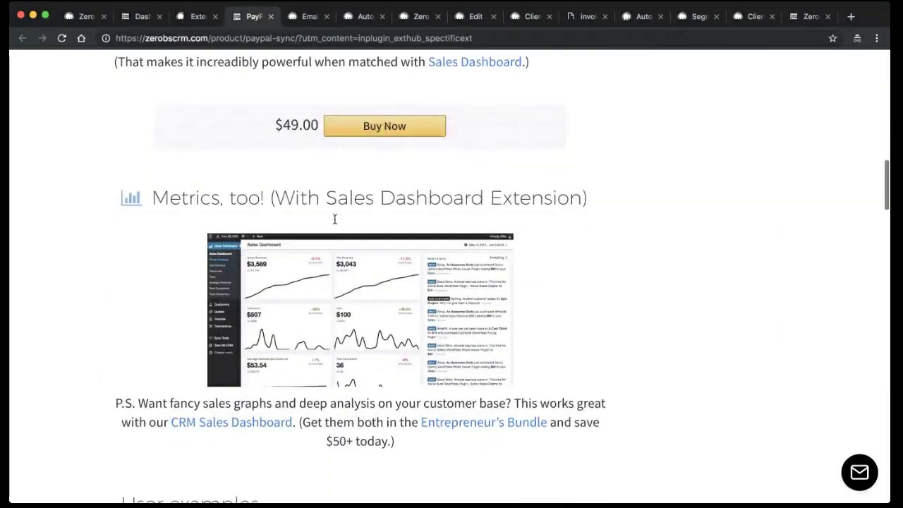
scroll(335, 223, "down", 9)
scroll(335, 225, "up", 20)
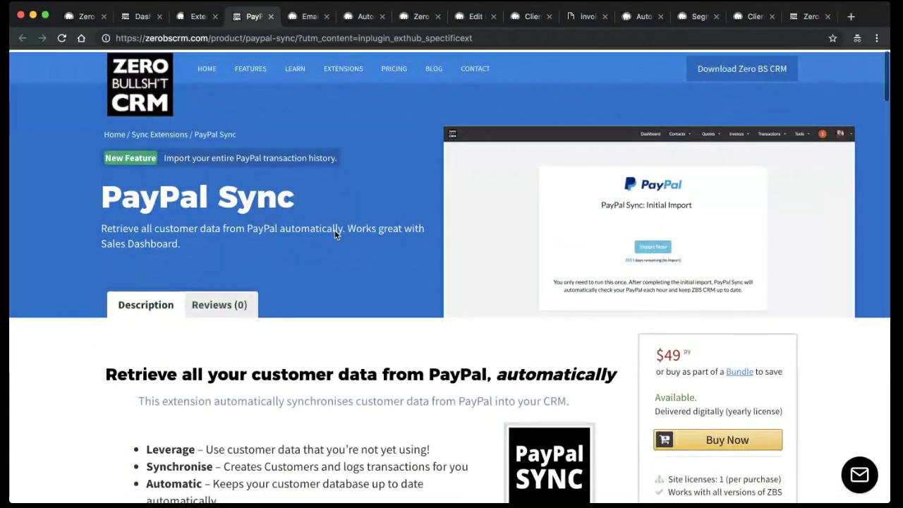
left_click(343, 67)
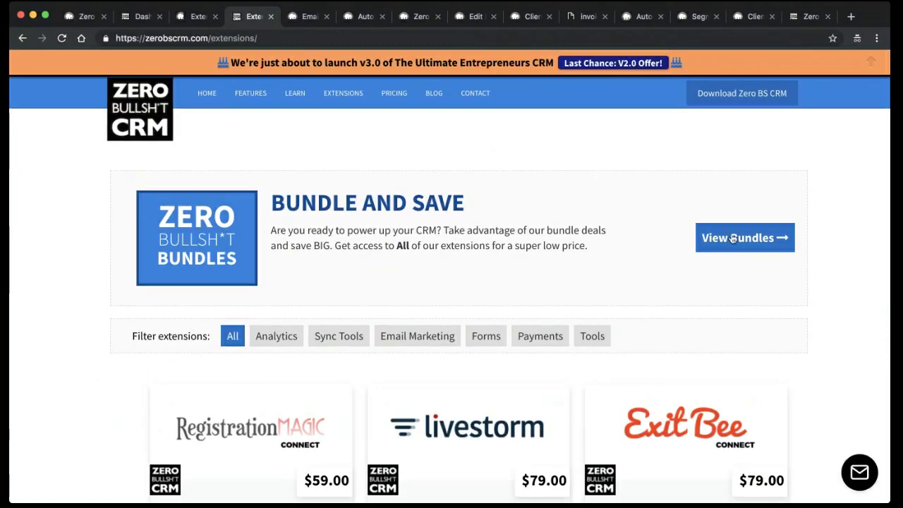
Compare the Freelancer, Entrepreneur and Reseller bundle prices, highlighting the Lock in your price note.
left_click(734, 238)
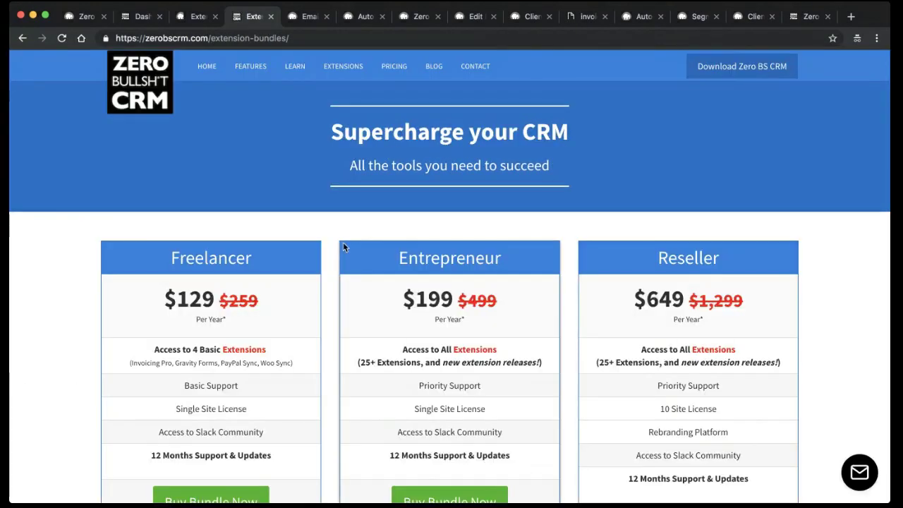
scroll(325, 224, "down", 3)
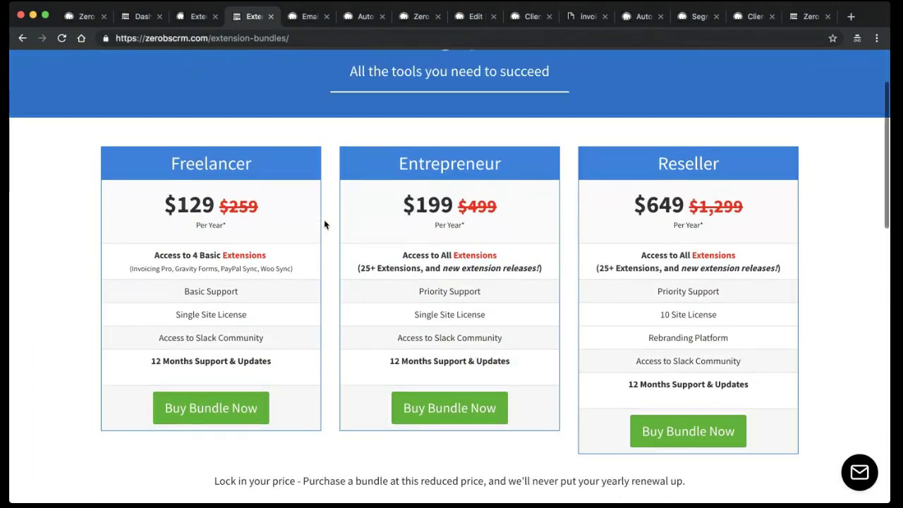
scroll(324, 225, "up", 2)
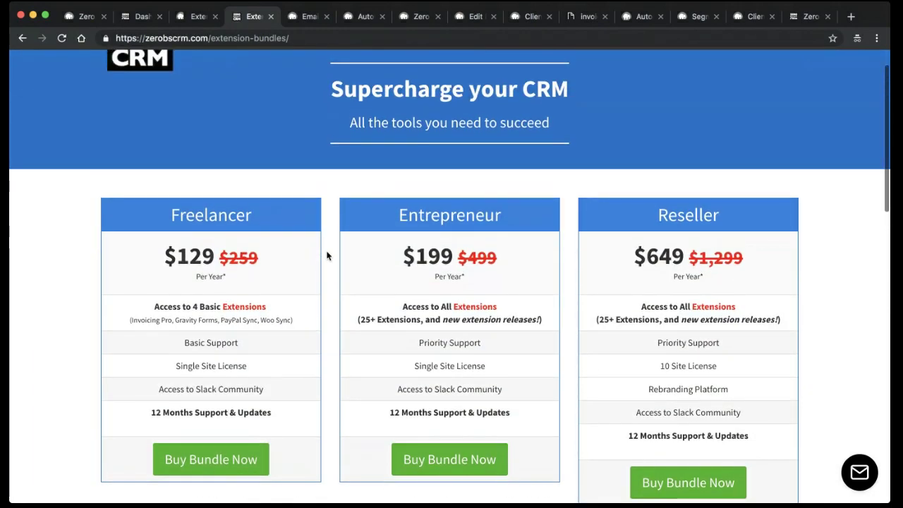
scroll(326, 256, "down", 1)
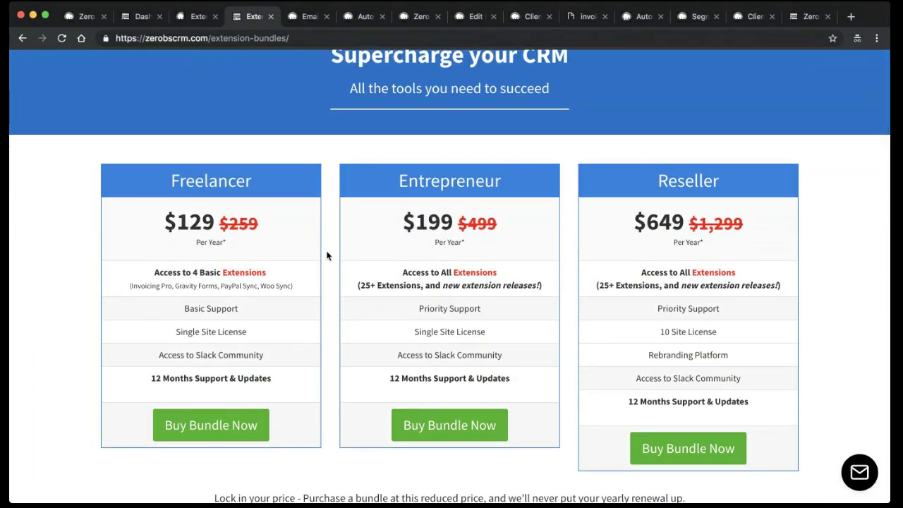
scroll(332, 284, "up", 2)
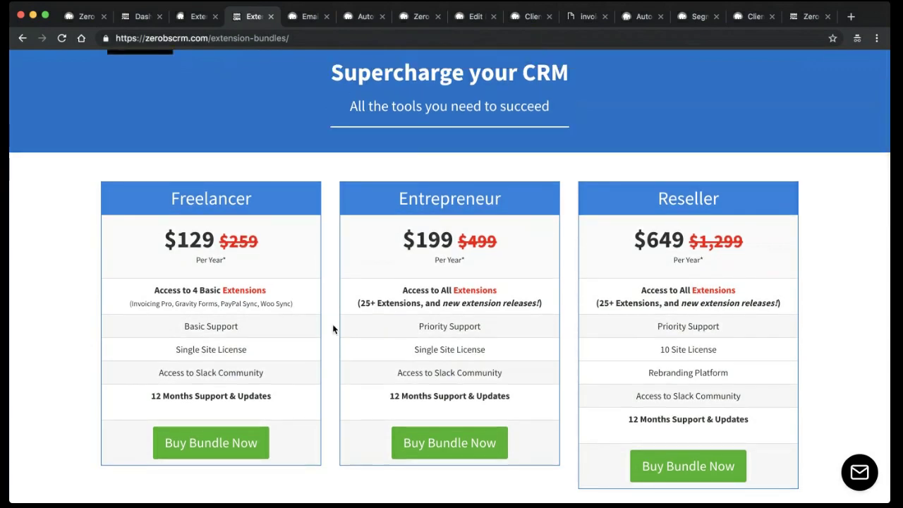
scroll(333, 327, "up", 2)
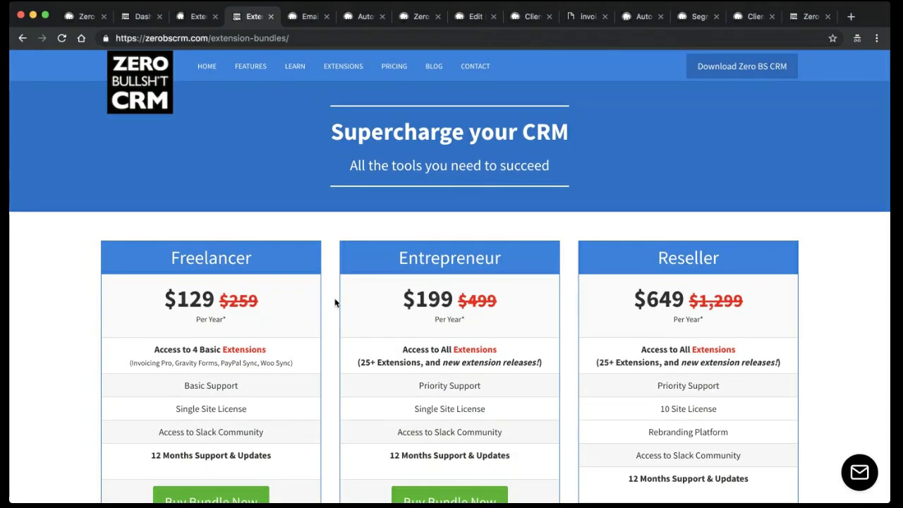
scroll(335, 302, "down", 4)
scroll(334, 303, "down", 5)
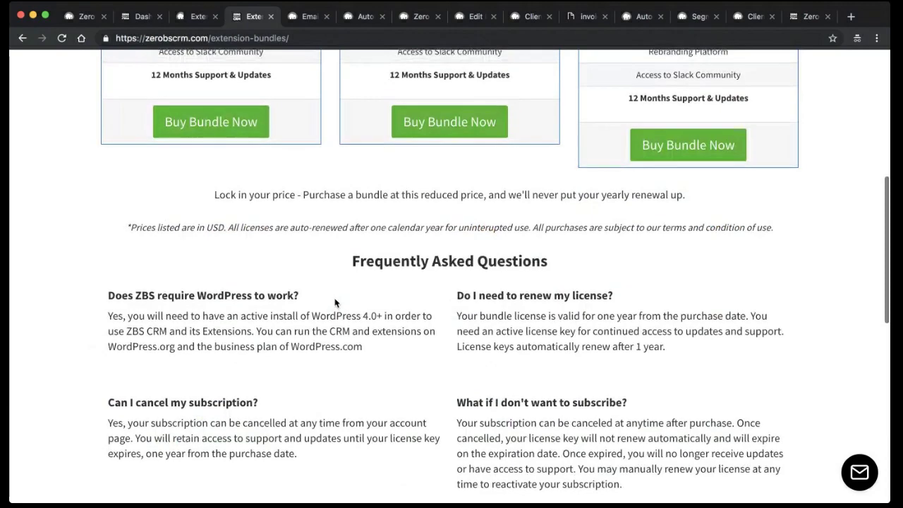
scroll(334, 302, "up", 2)
scroll(335, 302, "up", 2)
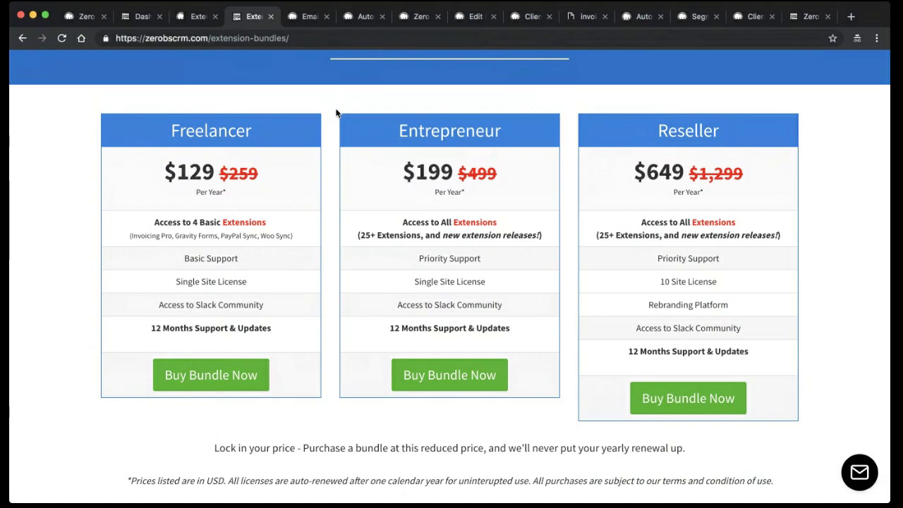
scroll(336, 113, "up", 1)
scroll(236, 402, "down", 2)
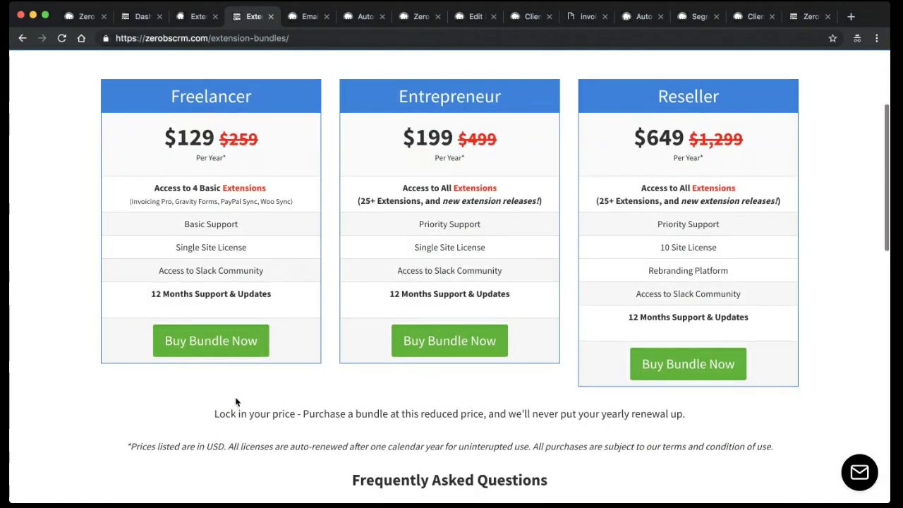
left_click_drag(195, 416, 702, 414)
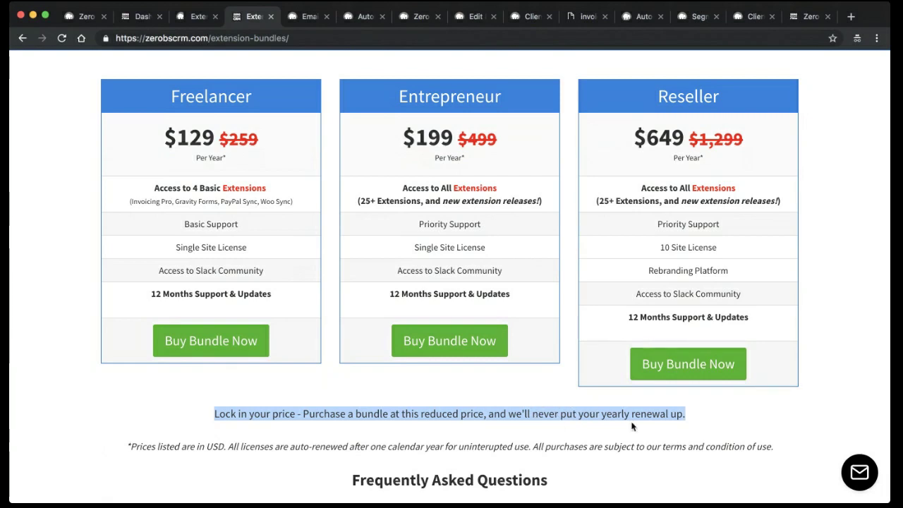
left_click(511, 403)
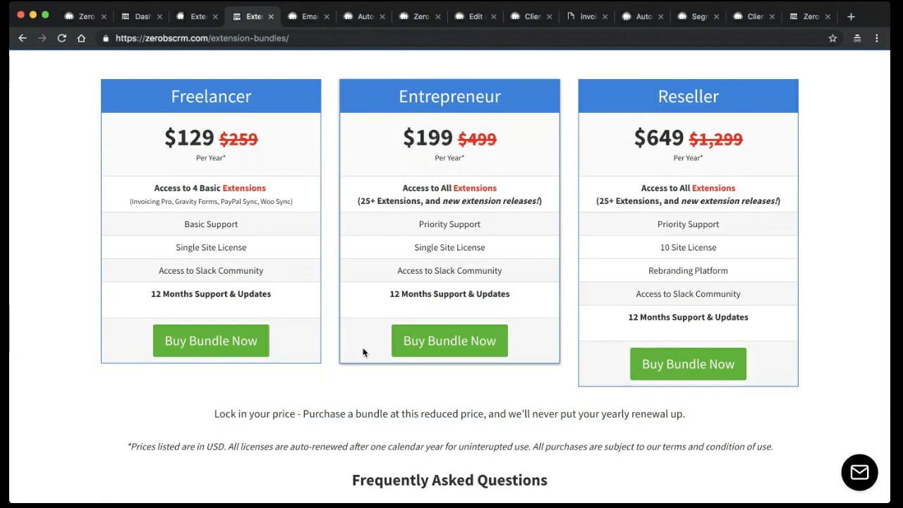
Scroll the bundle FAQ, then change the address to road-to-v3/ to load the Road to v3.0 page.
scroll(365, 350, "down", 5)
scroll(362, 353, "down", 10)
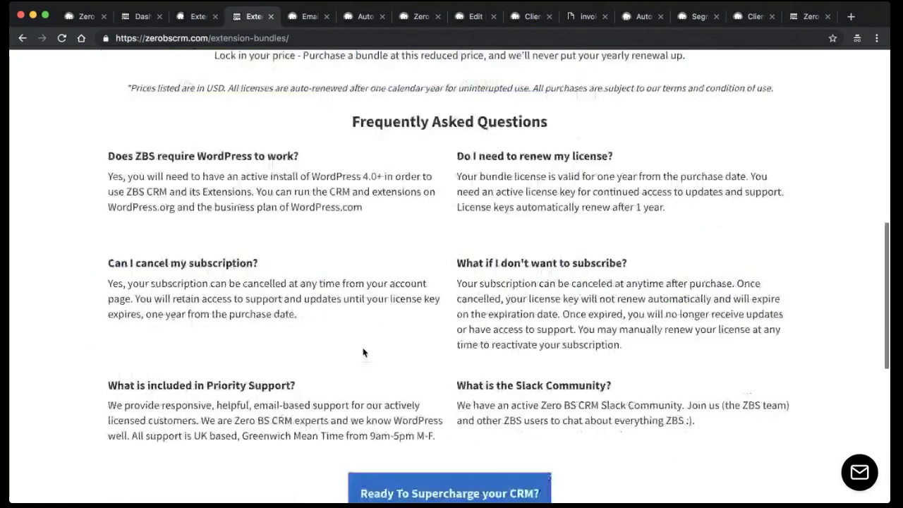
scroll(363, 365, "up", 20)
scroll(364, 365, "down", 3)
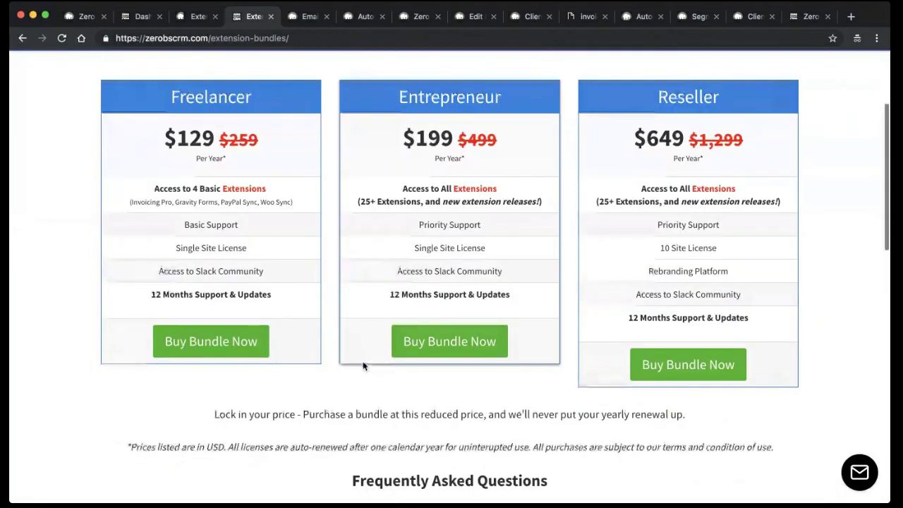
scroll(364, 365, "up", 2)
scroll(364, 365, "up", 2)
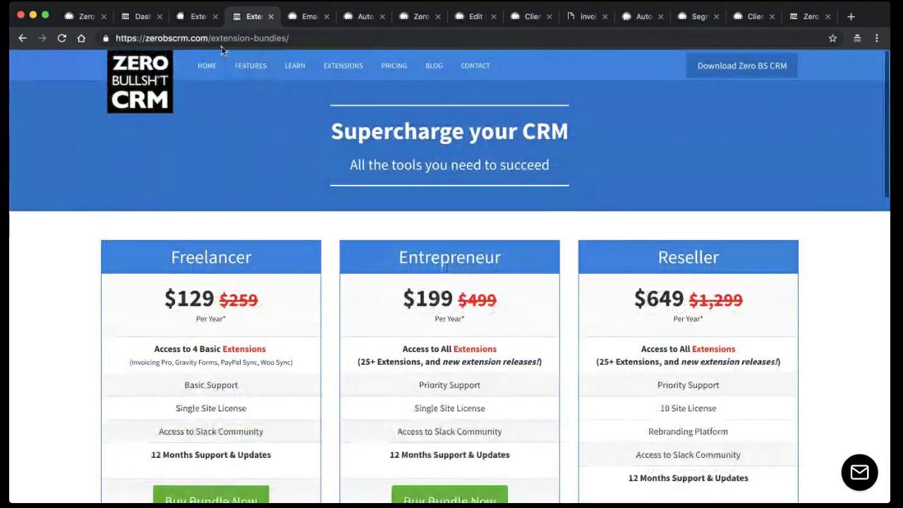
left_click_drag(212, 38, 313, 36)
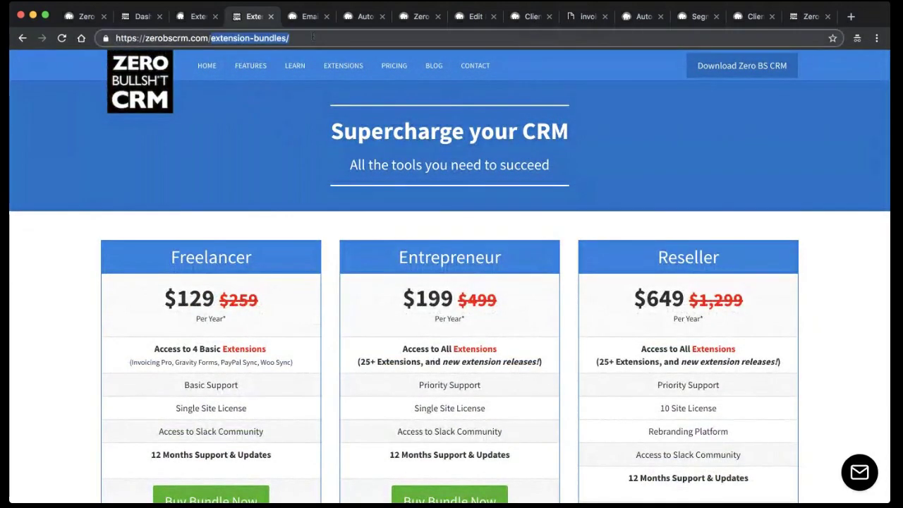
type("road-")
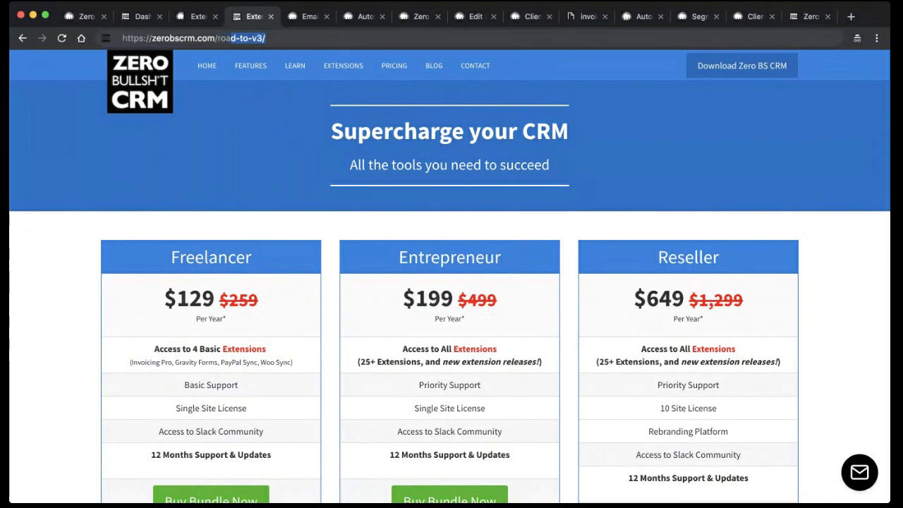
key("Return")
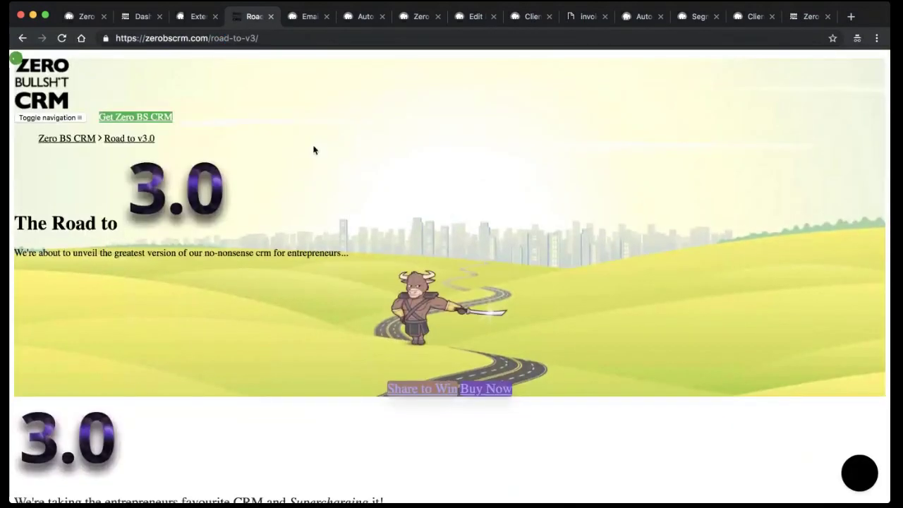